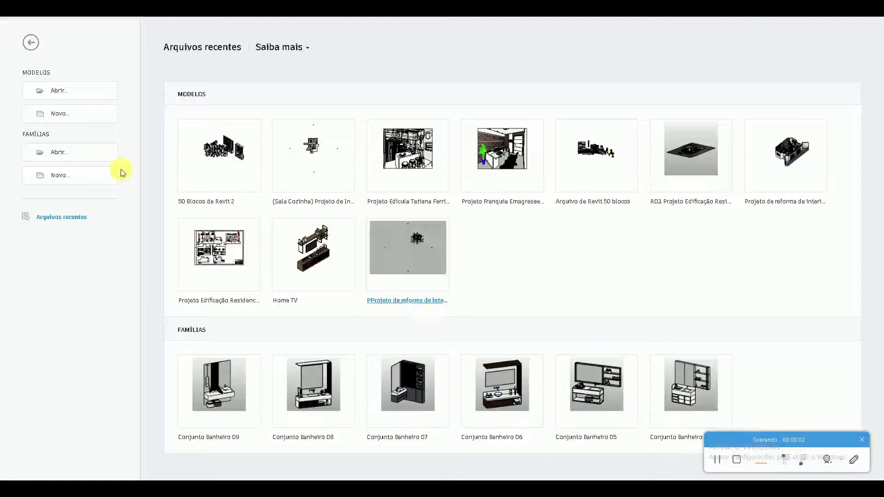
Step: Create a new furniture family from the Mobiliário métrico template
left_click(78, 175)
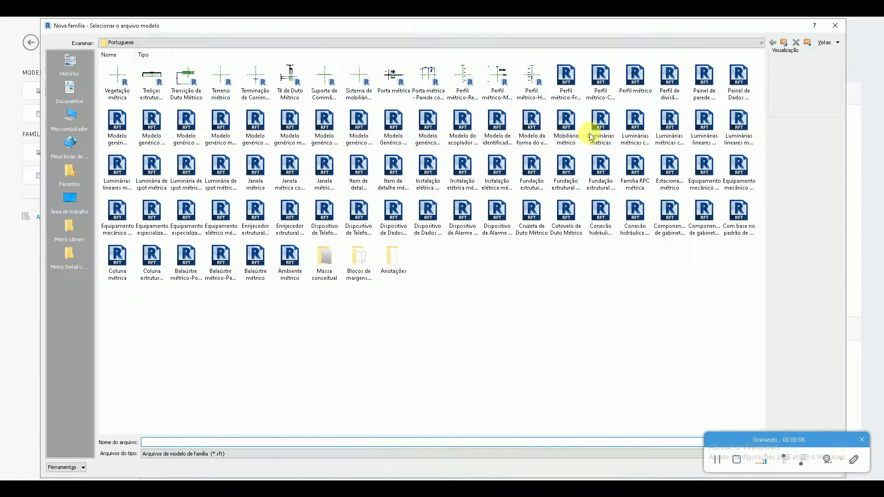
double_click(566, 123)
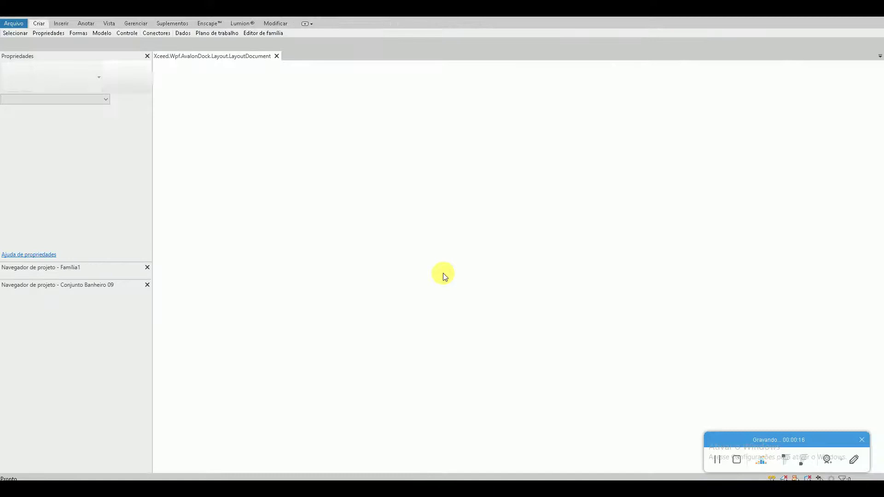
left_click(145, 25)
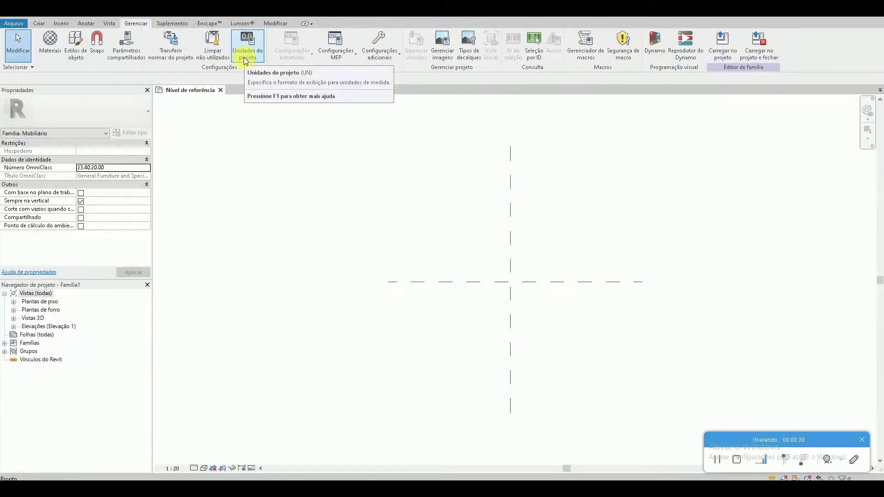
Step: Set length units to metres rounded to 2 decimal places, then view the desk reference photo
left_click(245, 60)
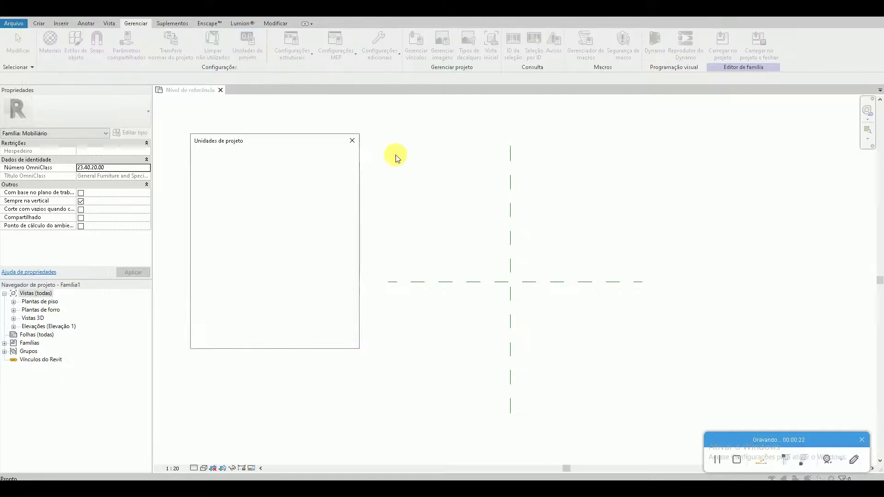
left_click(307, 182)
left_click(475, 189)
left_click(465, 217)
left_click(435, 213)
left_click(418, 253)
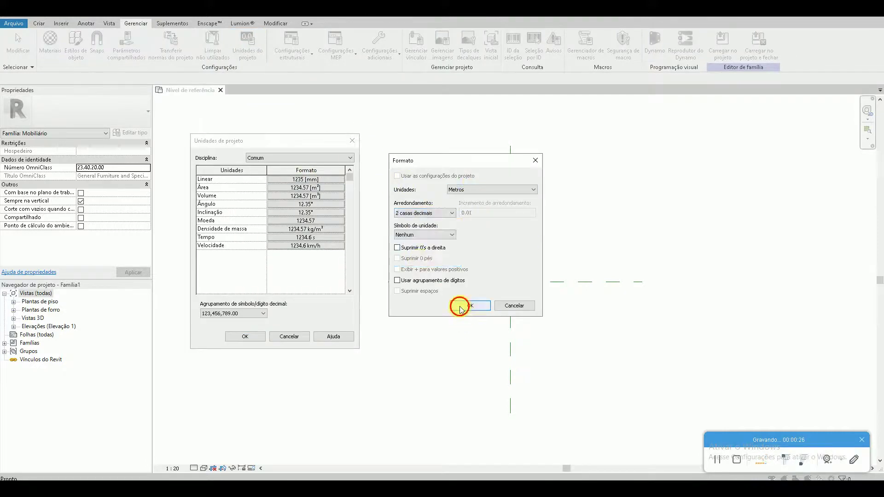
left_click(470, 306)
left_click(254, 337)
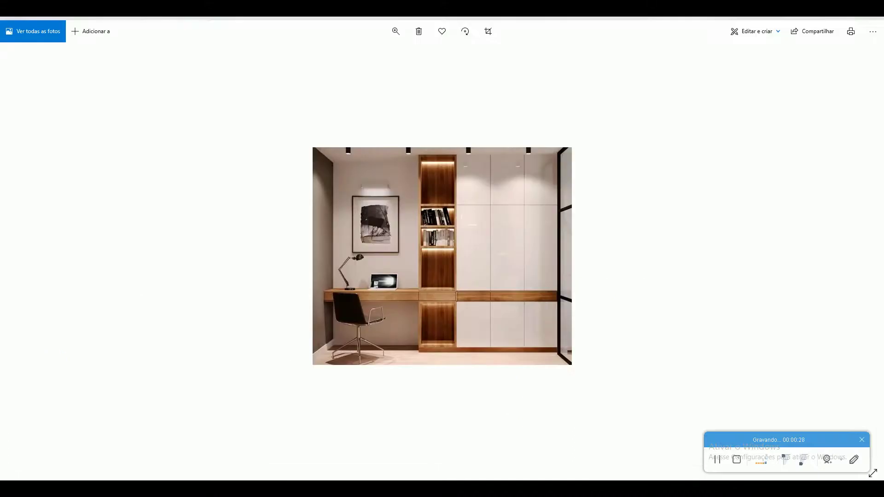
double_click(452, 232)
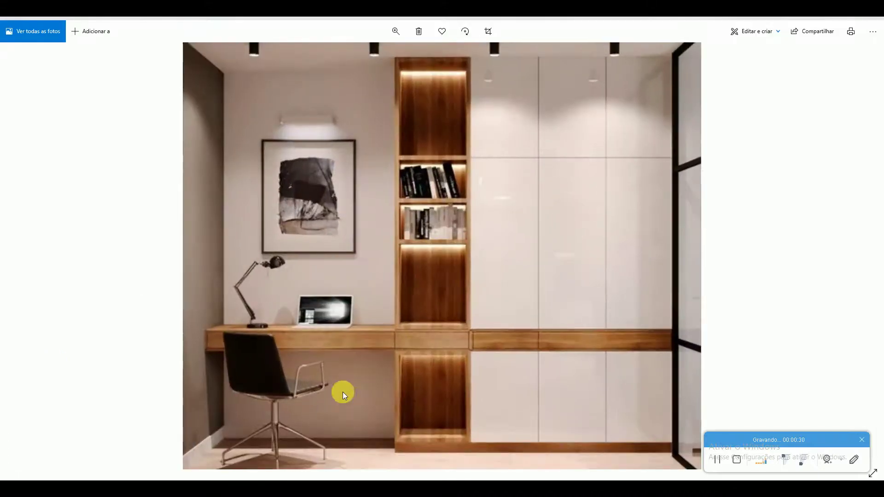
left_click(120, 489)
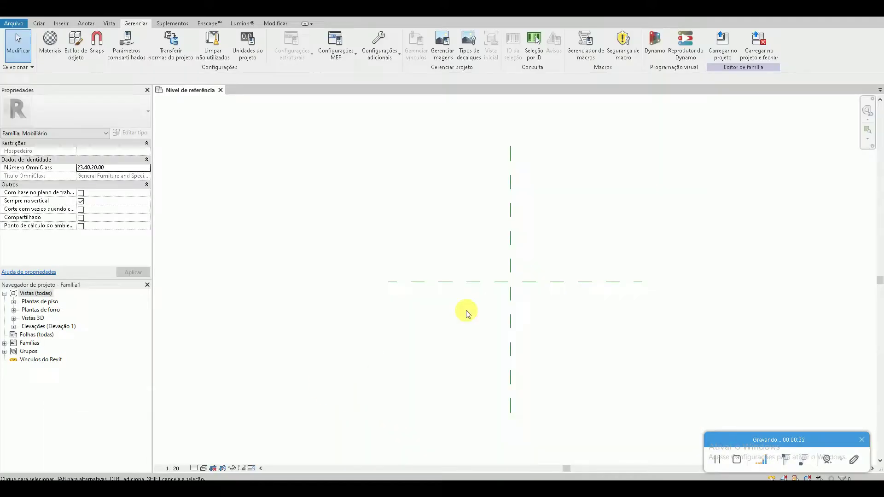
Step: Load the MacBook family from 50 Blocos de Revit 5 and place it below the planes' crossing
middle_click_drag(470, 288, 424, 275)
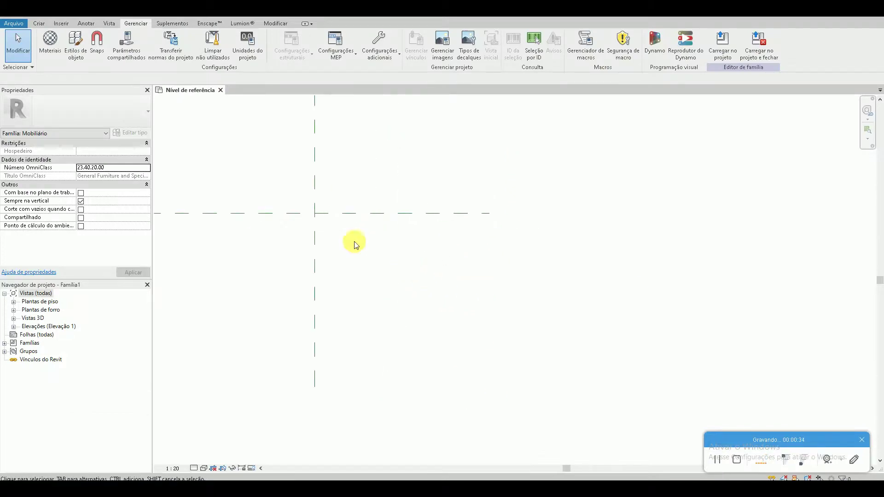
key("c")
key("m")
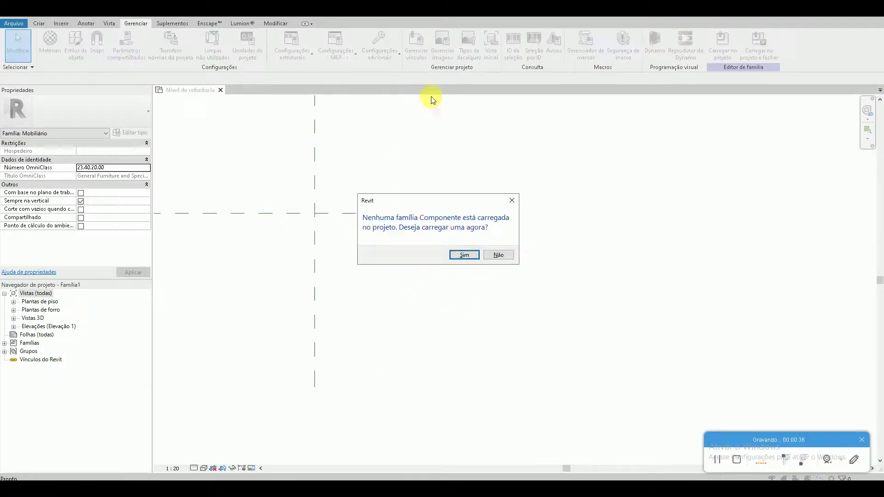
left_click(464, 254)
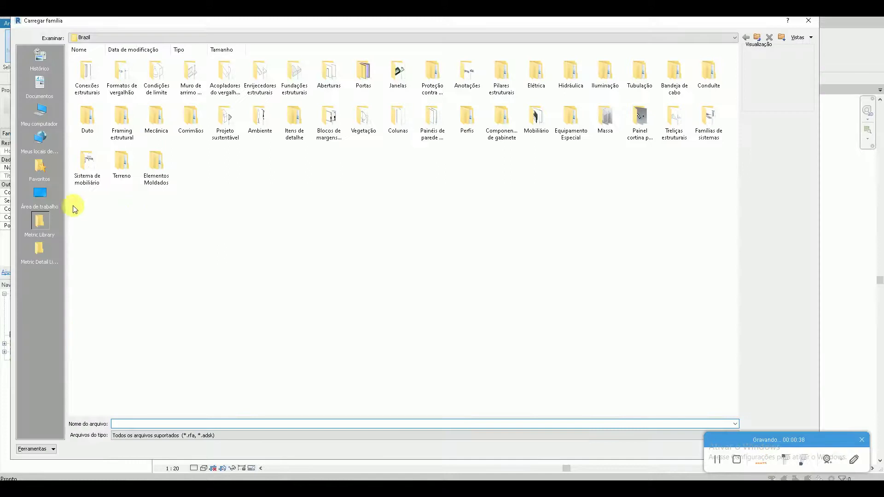
left_click(40, 193)
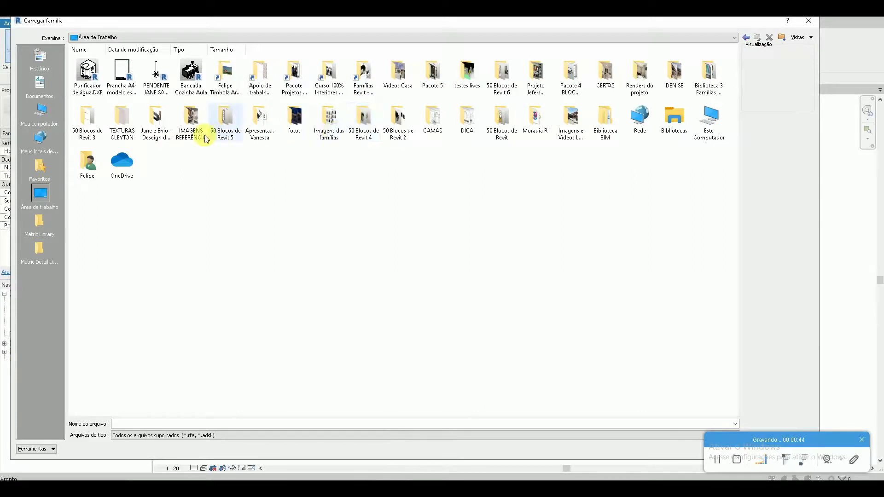
double_click(226, 120)
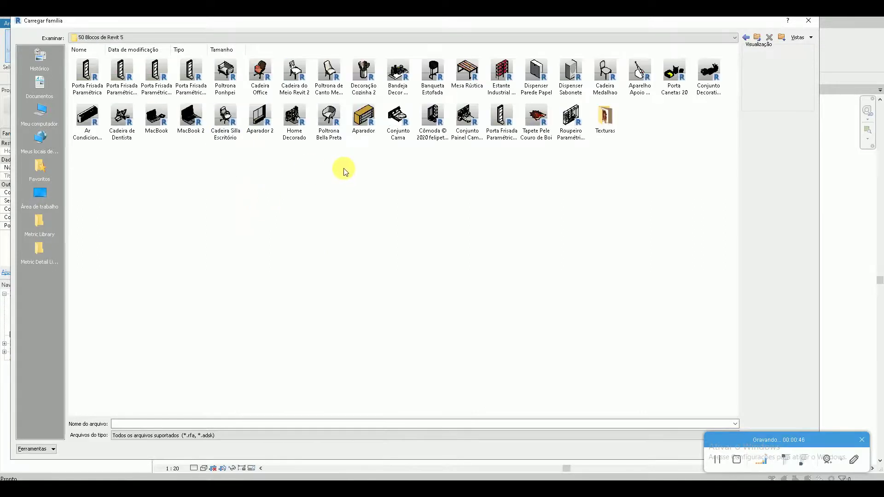
double_click(151, 128)
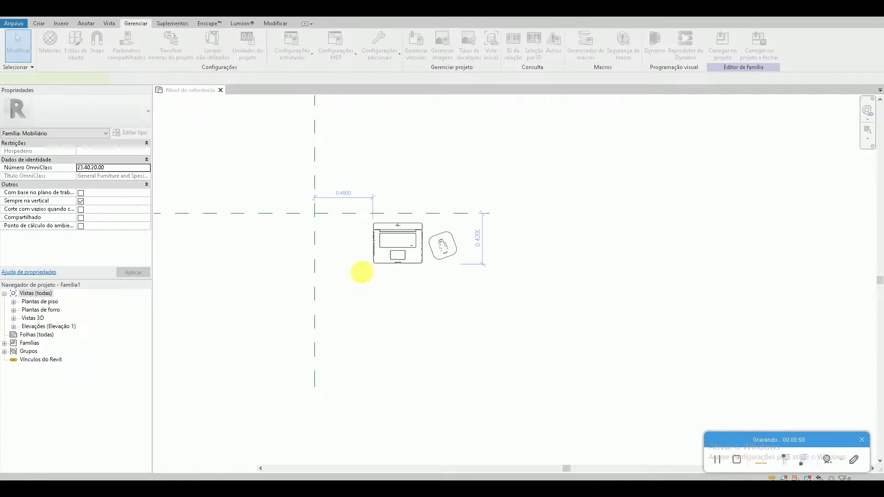
left_click(367, 274)
key("Escape")
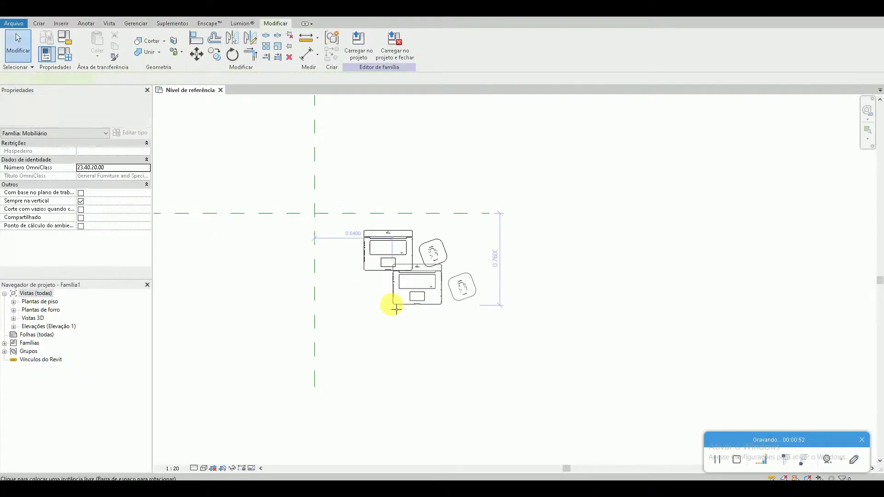
Step: Load the Cadeira Silla Escritório chair family and place it under the laptop
key("c")
key("m")
left_click(358, 44)
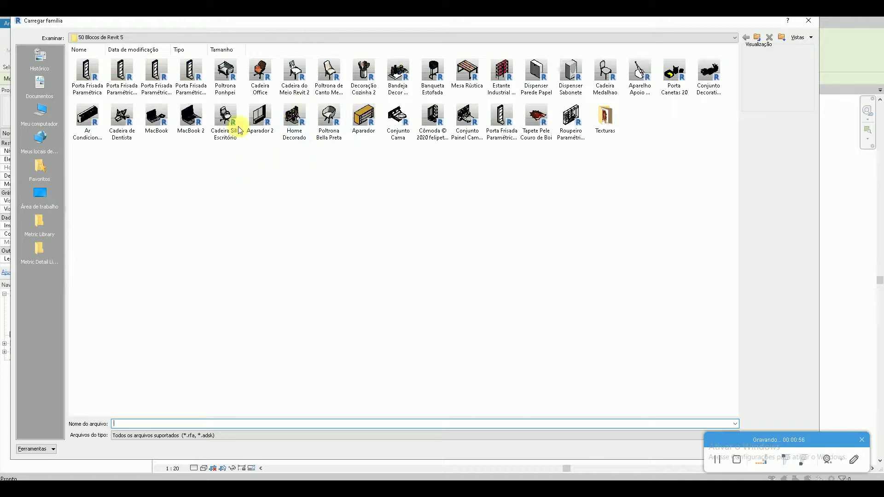
double_click(222, 118)
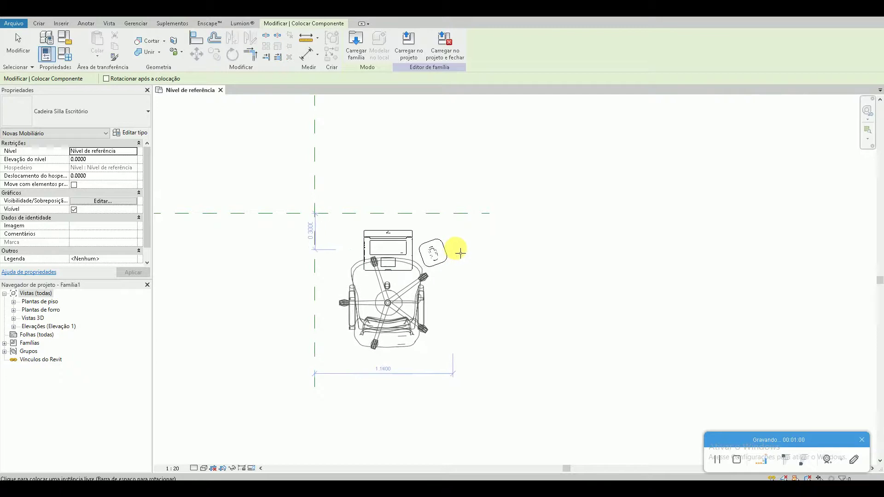
left_click(460, 256)
key("Escape")
key("Escape")
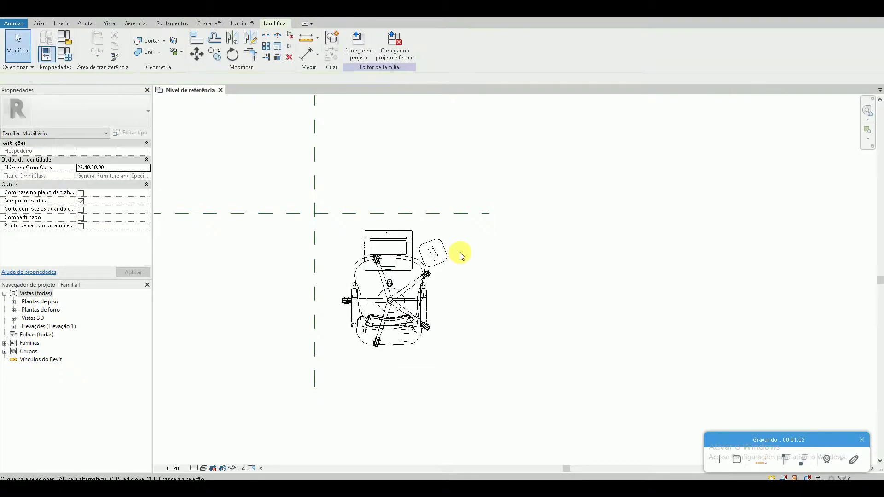
Step: Sketch a 1.5 m wide rectangular desk-top extrusion from the reference planes' crossing and finish it
left_click(39, 24)
left_click(86, 49)
left_click(294, 201)
left_click(518, 278)
key("Escape")
left_click(517, 249)
left_click(402, 296)
key("Return")
left_click(264, 244)
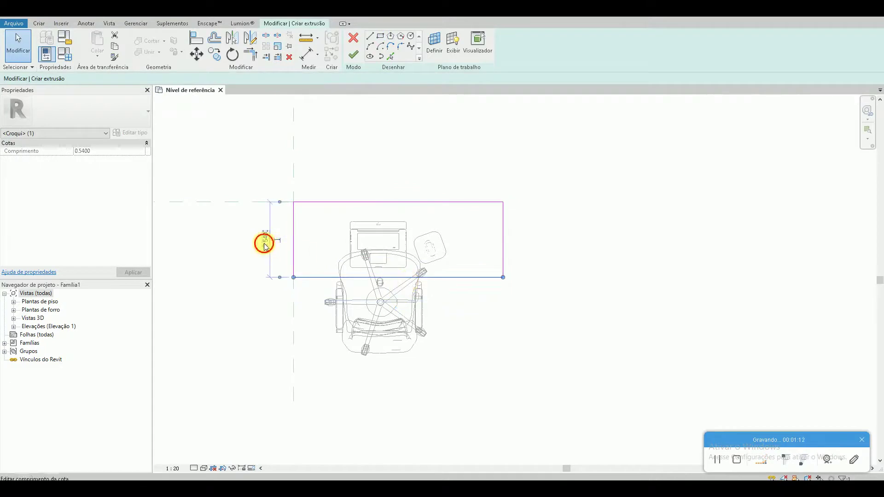
type(".5")
key("Return")
left_click(368, 155)
left_click(353, 54)
Step: Open the Parte frontal front elevation view
left_click(373, 242)
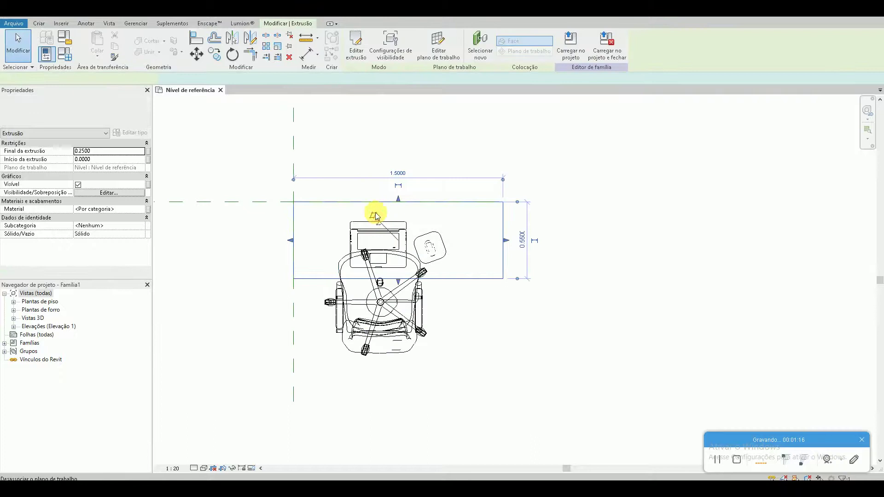
left_click(174, 294)
left_click(56, 328)
double_click(55, 328)
double_click(48, 351)
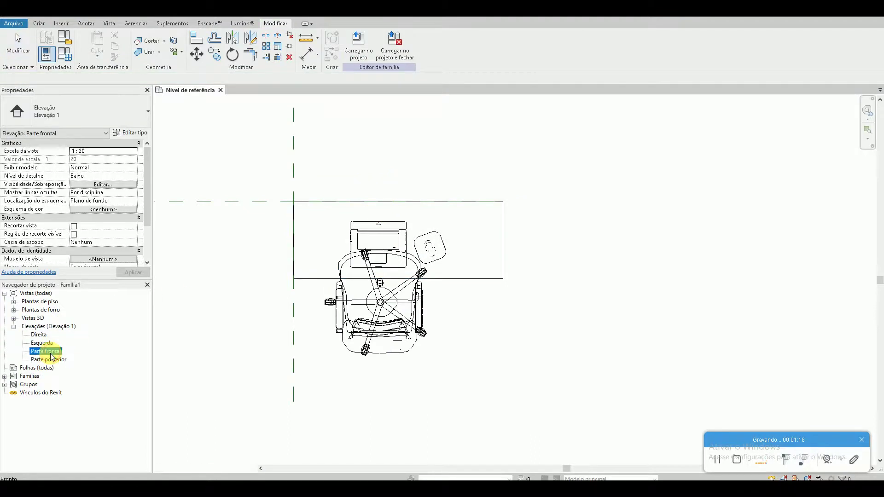
Step: Move the reference level's label off to the right in the elevation
scroll(516, 367, "up", 3)
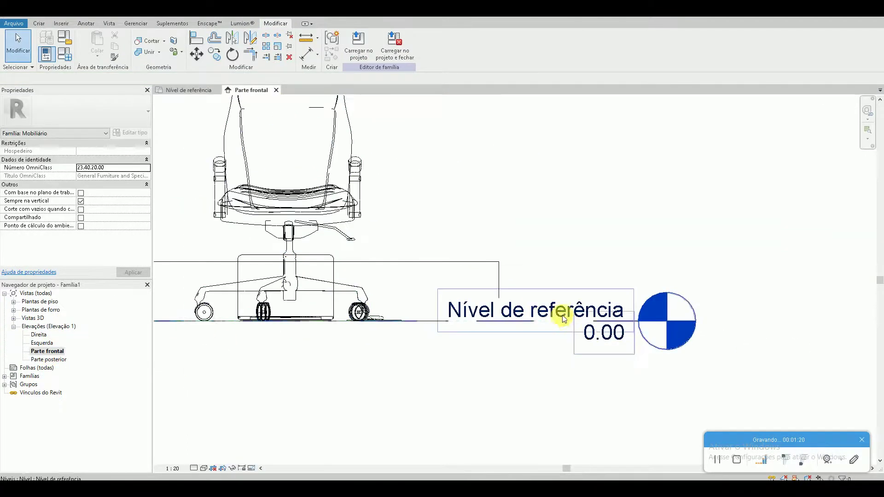
left_click(563, 314)
scroll(645, 330, "down", 1)
left_click_drag(662, 323, 857, 323)
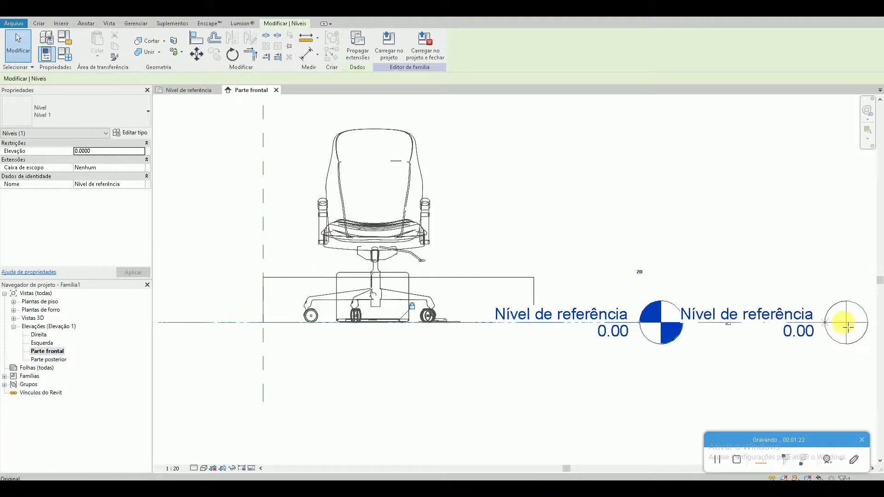
Step: Raise the desk-top extrusion up to desk height
left_click(534, 300)
left_click(106, 151)
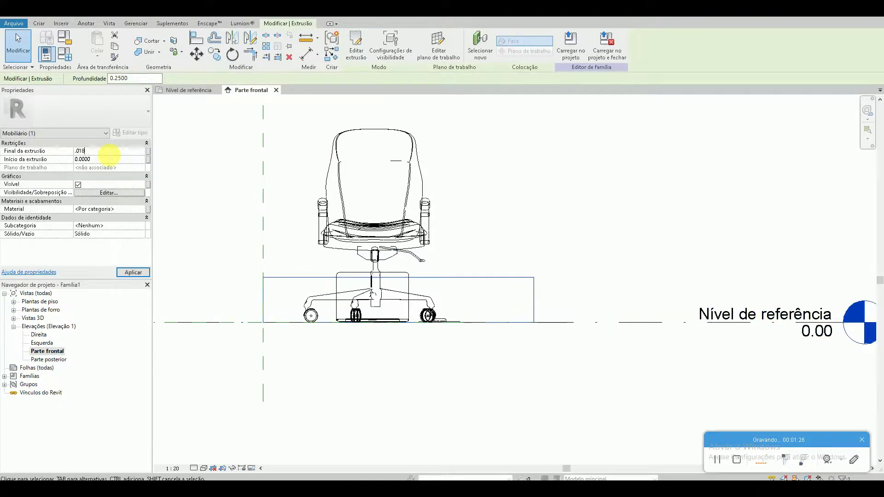
scroll(534, 318, "up", 2)
key("m")
key("v")
left_click(538, 318)
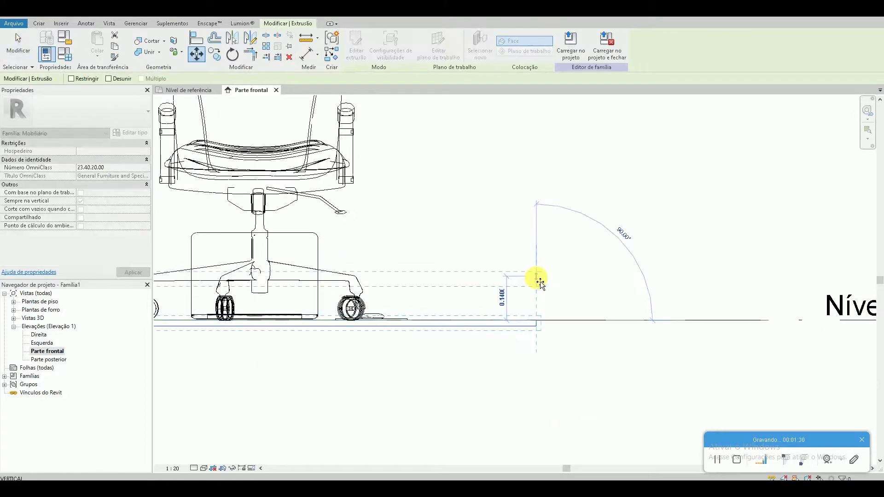
type(".7")
key("Return")
key("Escape")
scroll(535, 277, "down", 3)
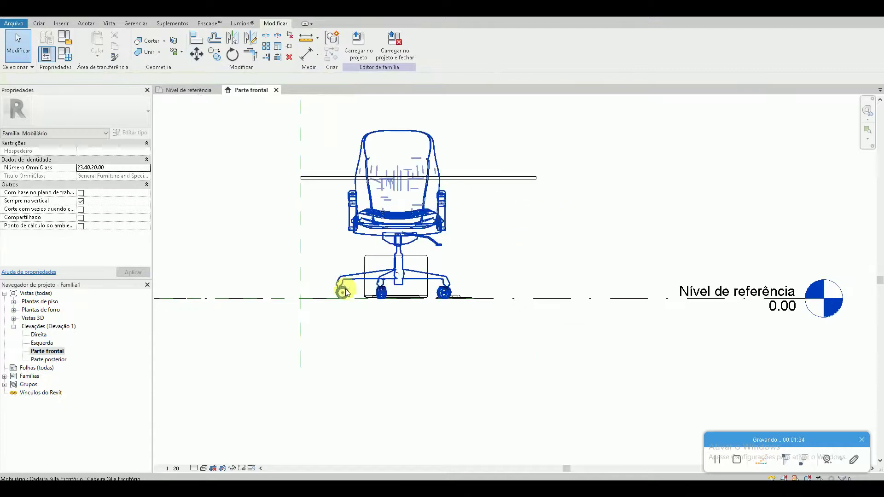
Step: Raise the laptop from floor level onto the desk top
left_click(421, 256)
key("m")
key("v")
left_click(499, 280)
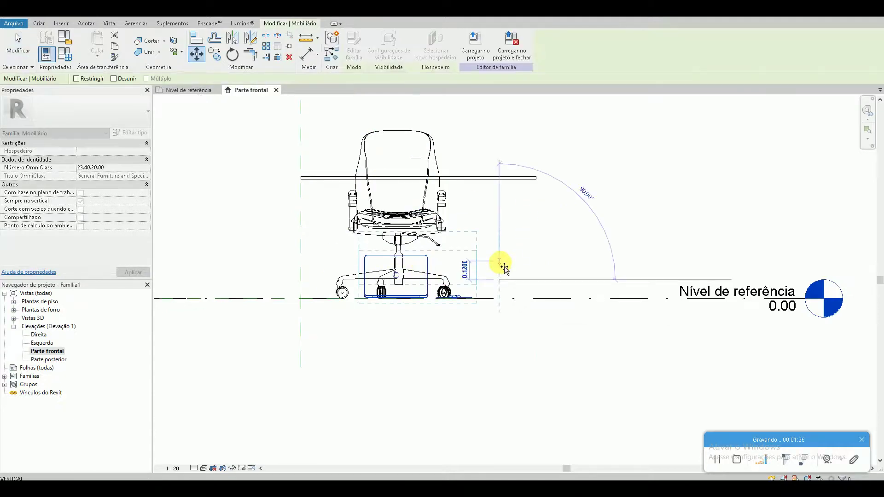
type(".78")
key("Return")
key("Escape")
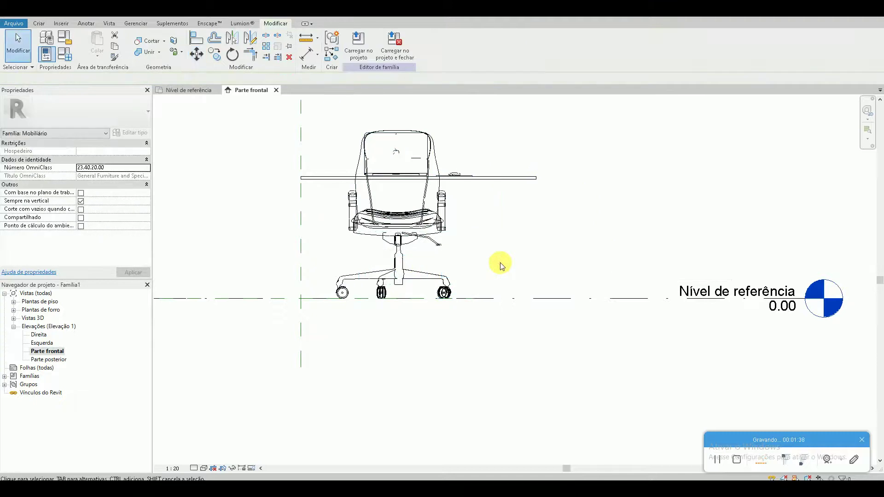
Step: In the Nível de referência plan, shift the office chair slightly right
double_click(40, 301)
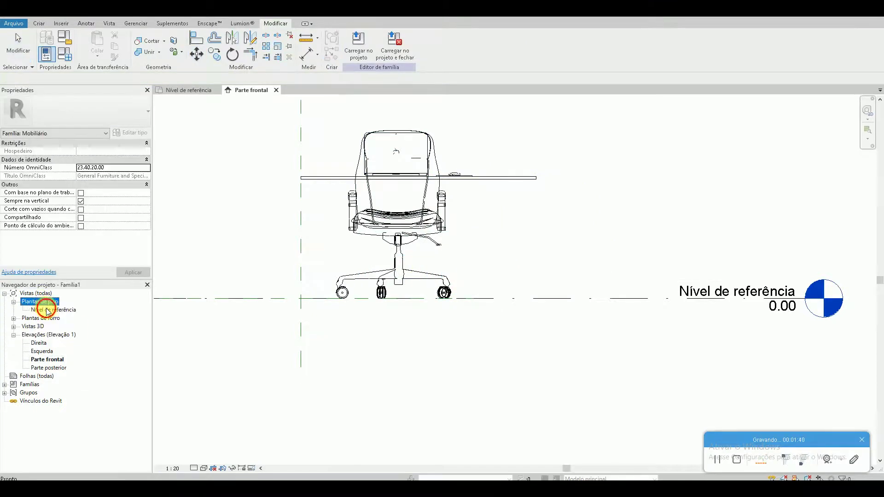
double_click(49, 310)
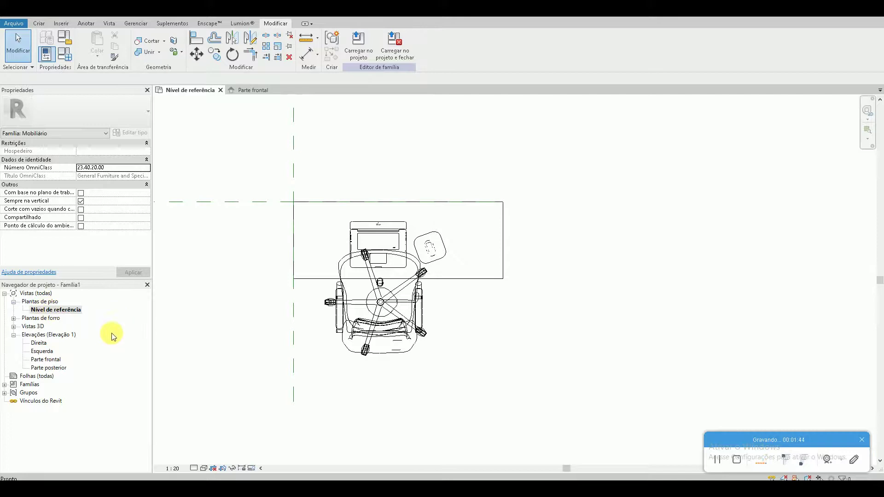
scroll(433, 333, "up", 3)
left_click(361, 296)
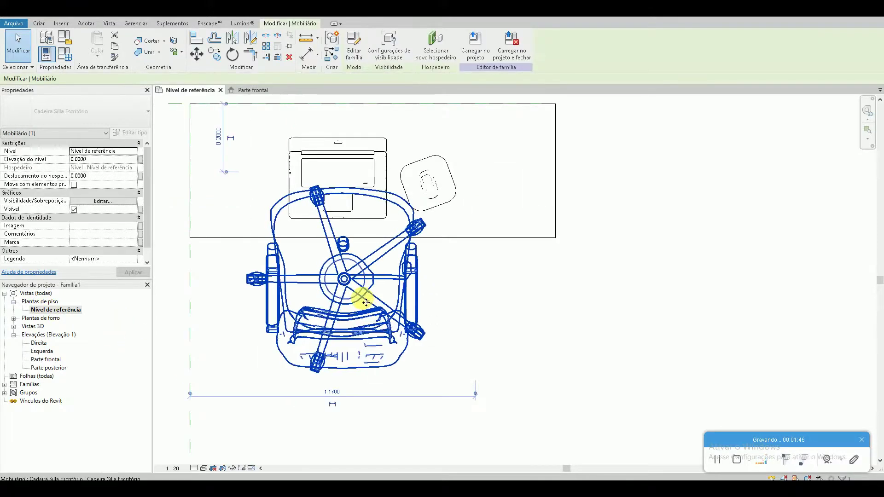
left_click_drag(431, 298, 456, 299)
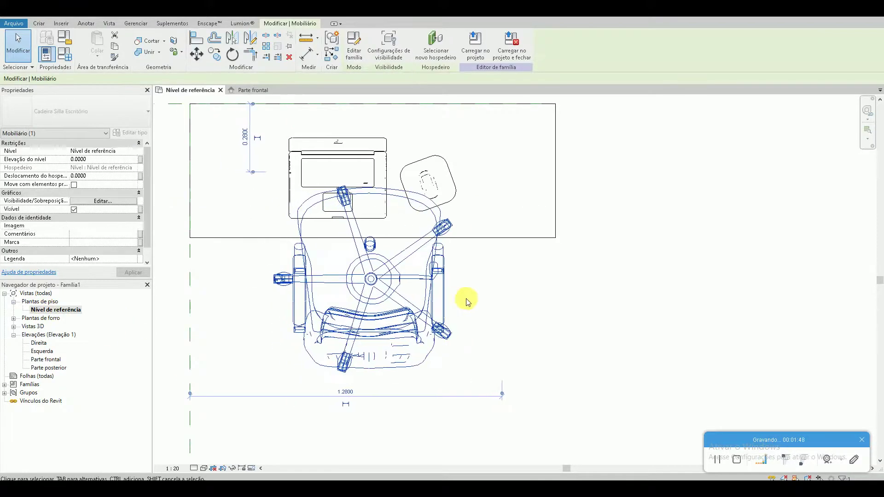
key("Escape")
Step: Nudge the laptop and mouse set slightly right and compare with the reference photo
left_click(456, 209)
left_click_drag(463, 205, 470, 206)
left_click(443, 227)
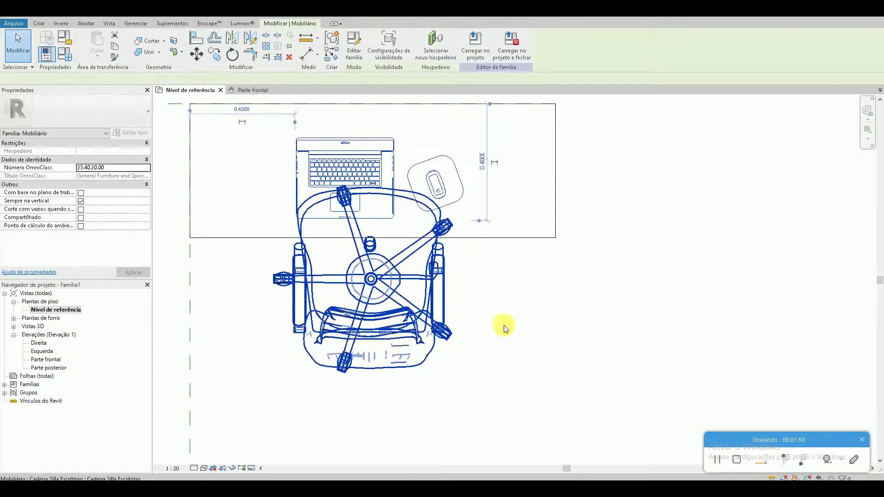
key("Escape")
key("alt+Tab")
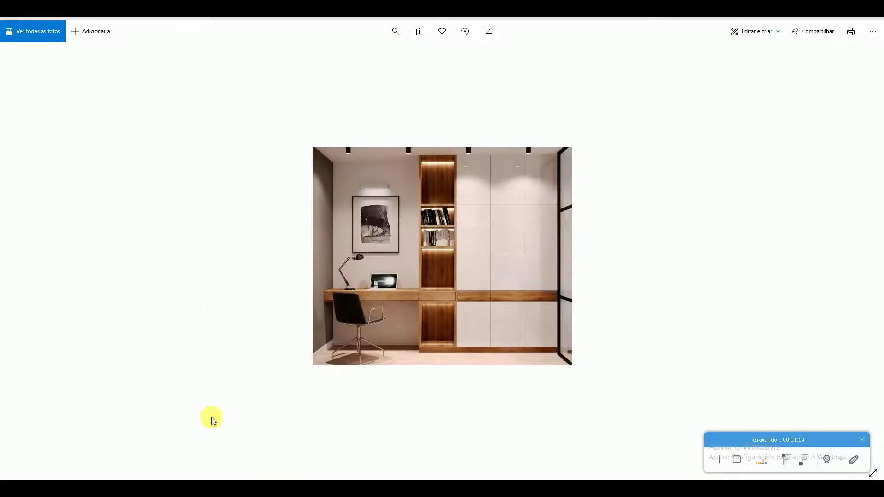
key("alt+Tab")
double_click(59, 364)
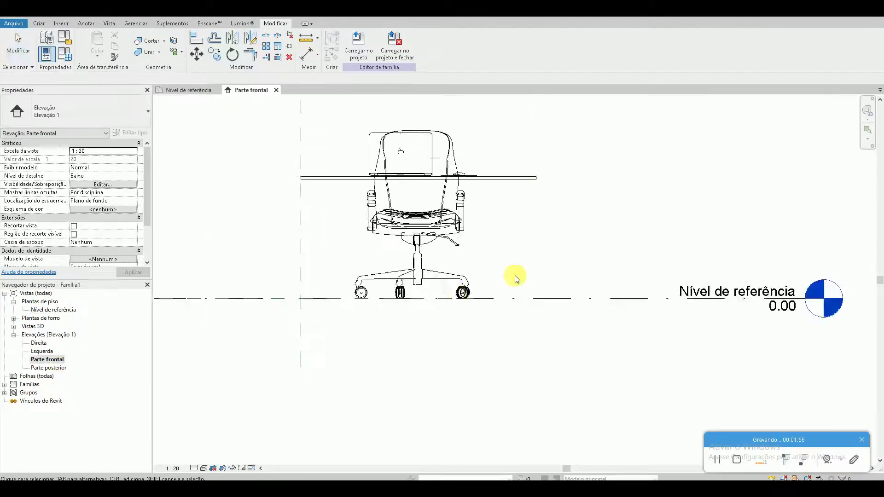
Step: Copy the desk-top panel downward and shift the copy by 0.15
scroll(552, 154, "up", 3)
left_click(515, 195)
scroll(516, 195, "up", 2)
left_click_drag(515, 196, 526, 224)
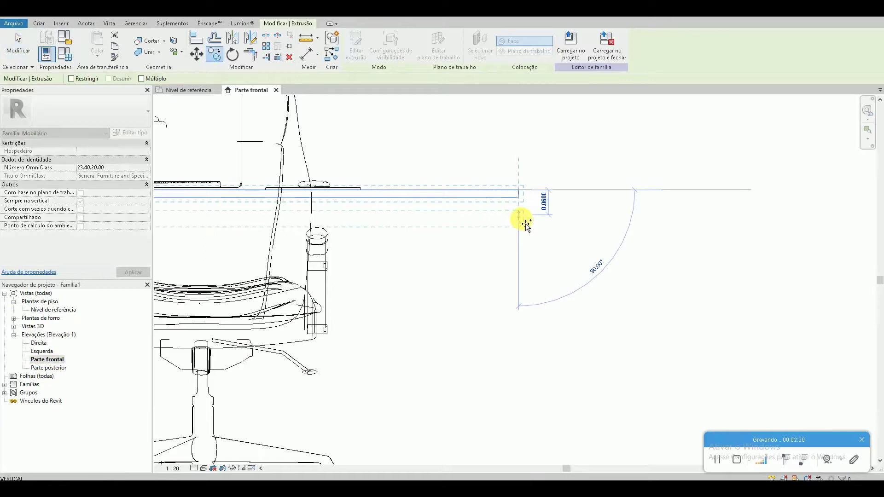
key("Return")
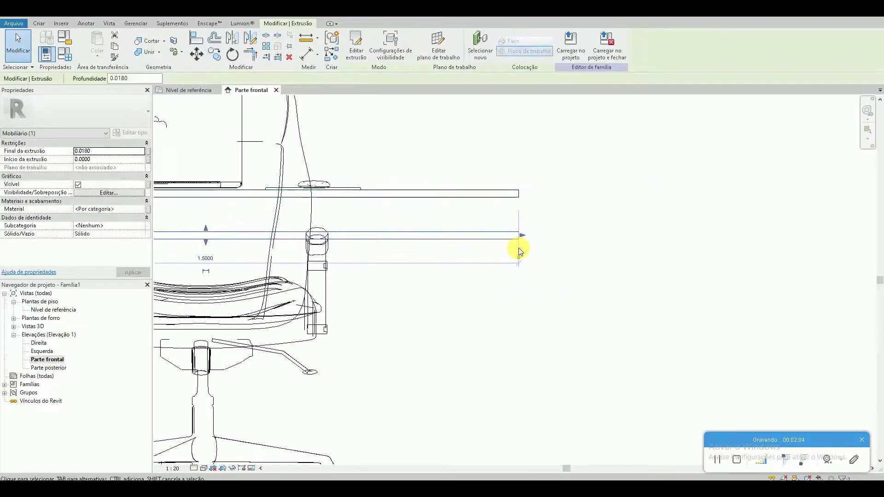
mouse_move(519, 252)
left_mouse_down()
mouse_move(522, 205)
mouse_move(531, 239)
left_mouse_up()
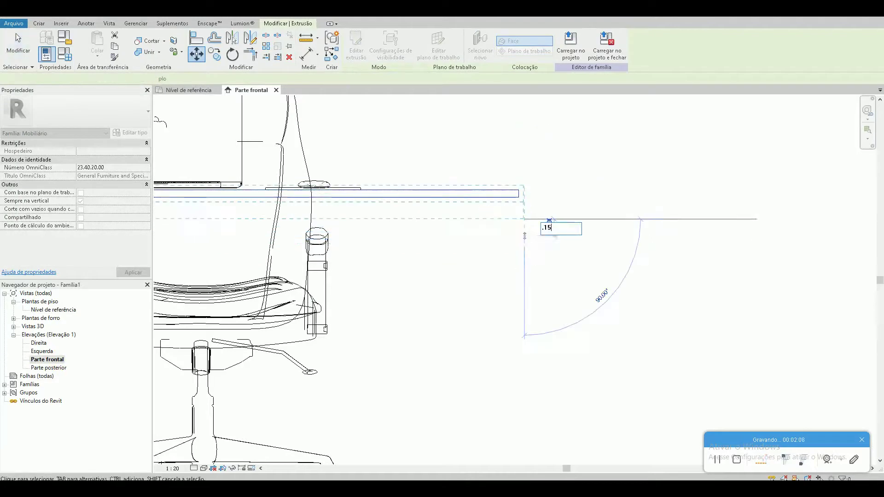
key("Return")
Step: Move the lower panel a further 0.025
scroll(502, 251, "down", 2)
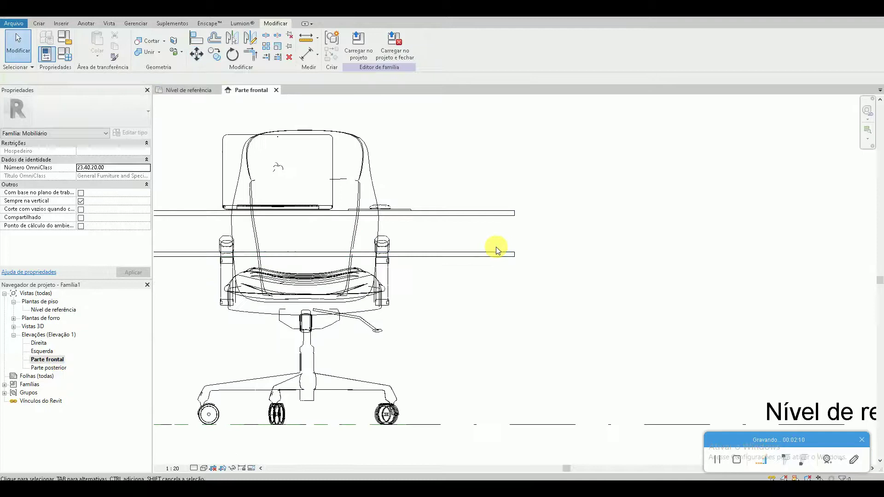
left_click(496, 250)
key("m")
key("v")
left_click(493, 347)
type(".025")
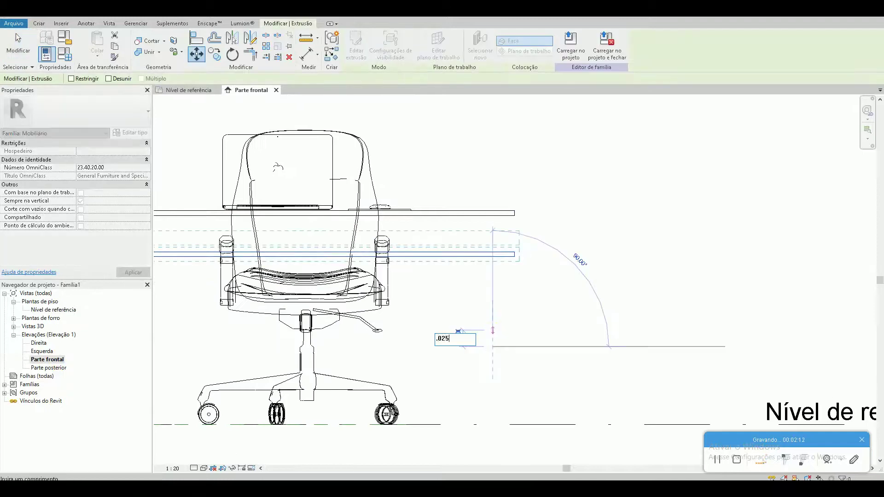
key("Return")
key("Escape")
Step: Orbit the 3D view to inspect the two desk panels
scroll(495, 335, "down", 1)
scroll(495, 335, "down", 2)
left_click(167, 17)
mouse_move(602, 322)
middle_mouse_down("shift")
mouse_move(552, 253)
mouse_move(487, 222)
mouse_move(507, 217)
mouse_move(481, 184)
mouse_move(490, 237)
mouse_move(569, 249)
mouse_move(567, 280)
middle_mouse_up("shift")
left_click(507, 294)
Step: Delete the old chair in the Nível de referência plan
left_click(575, 331)
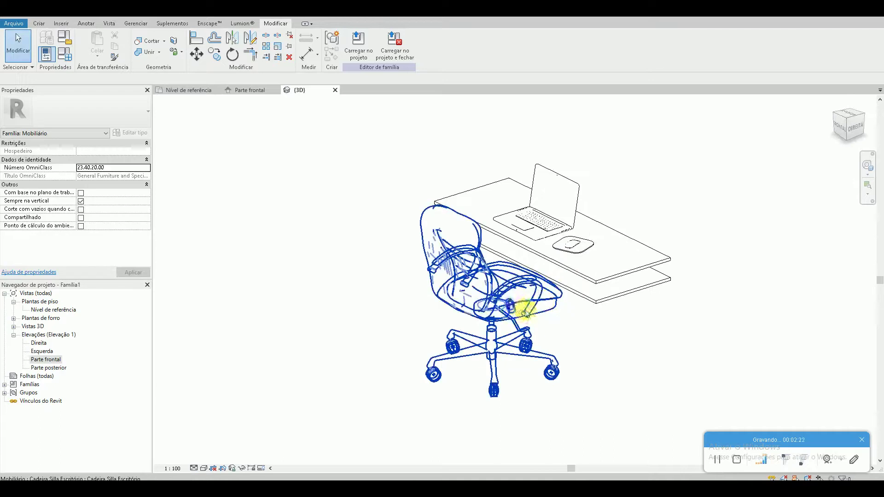
double_click(53, 311)
left_click(450, 297)
key("Delete")
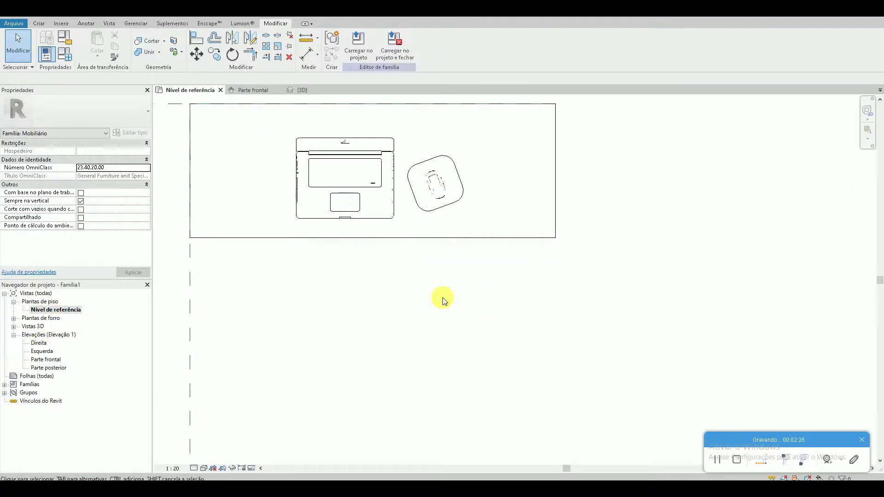
Step: Load the Cadeira Office family and place it in front of the desk
key("c")
key("m")
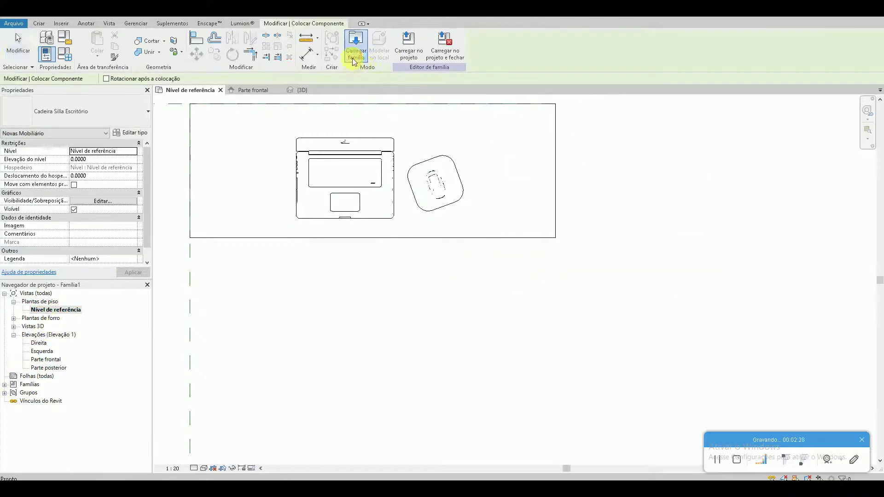
left_click(361, 65)
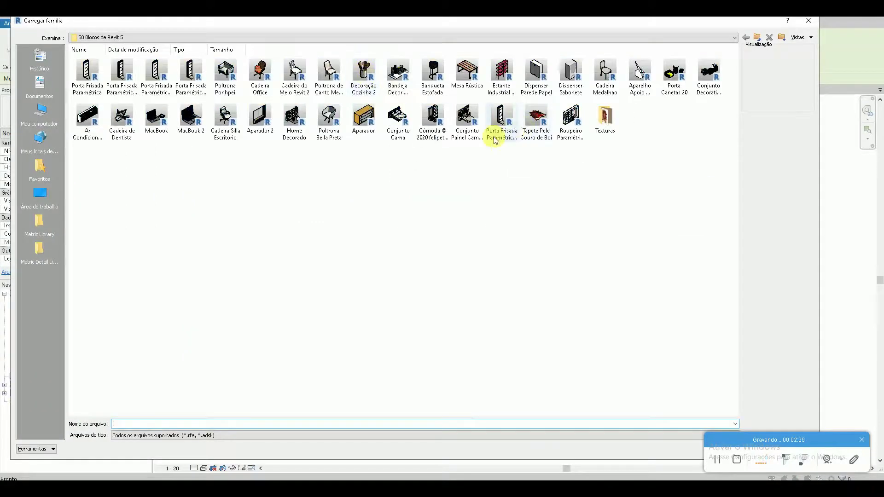
double_click(260, 74)
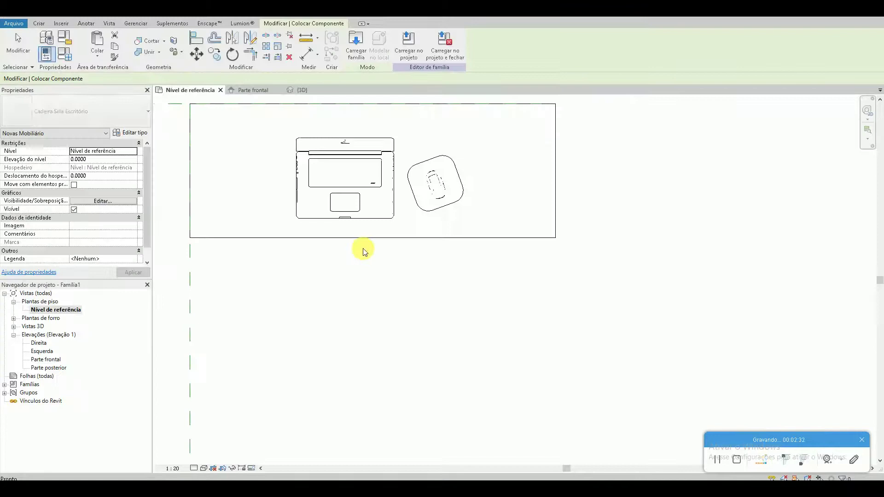
left_click(455, 178)
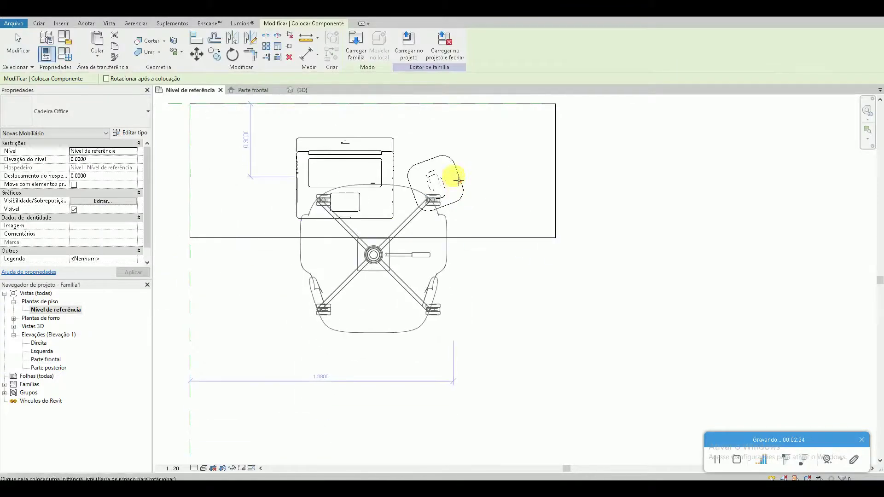
key("Escape")
key("Escape")
Step: Check the new chair in the 3D view and the Parte frontal elevation
left_click(300, 90)
mouse_move(628, 300)
middle_mouse_down("shift")
mouse_move(560, 232)
mouse_move(573, 203)
mouse_move(594, 256)
mouse_move(660, 300)
mouse_move(644, 307)
middle_mouse_up("shift")
double_click(47, 361)
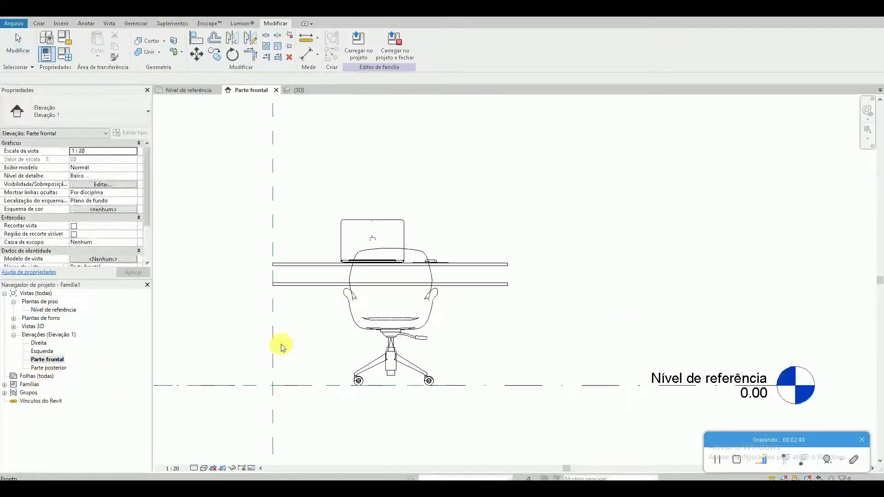
Step: Sketch a narrow side-panel rectangle at the desk's left edge with width 6
left_click(39, 23)
left_click(59, 40)
left_click(380, 36)
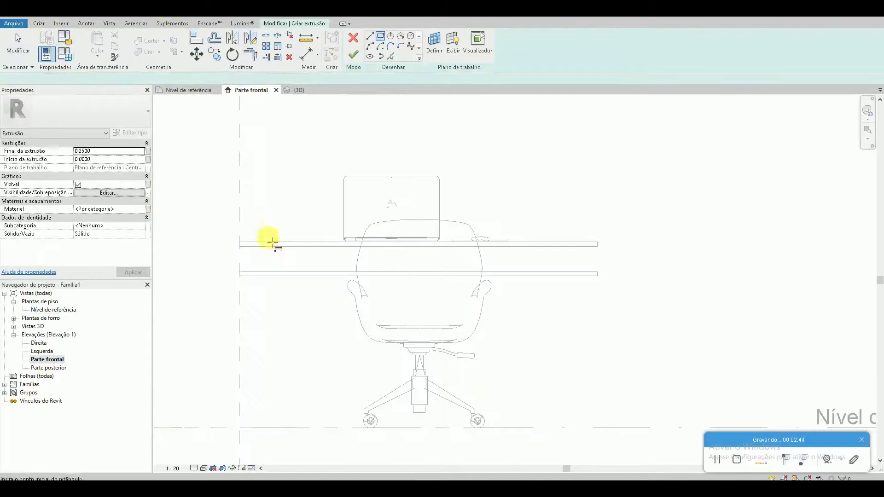
left_click(240, 273)
left_click(276, 256)
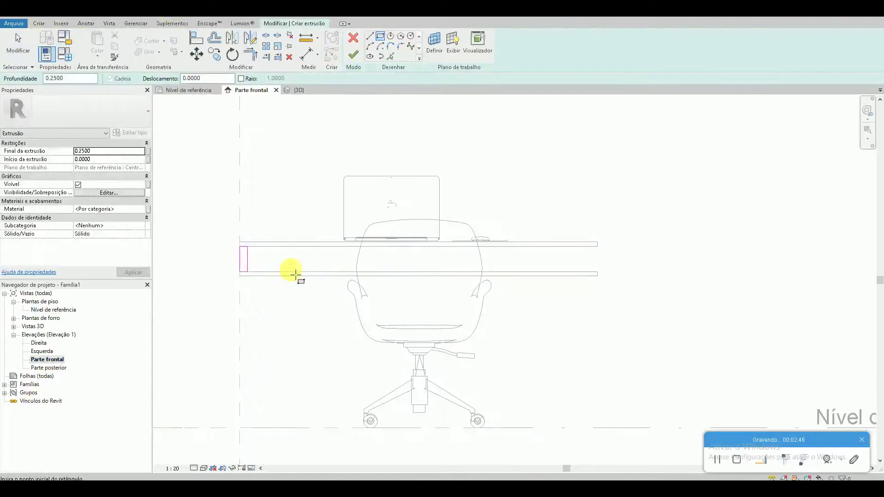
scroll(230, 290, "up", 2)
key("Escape")
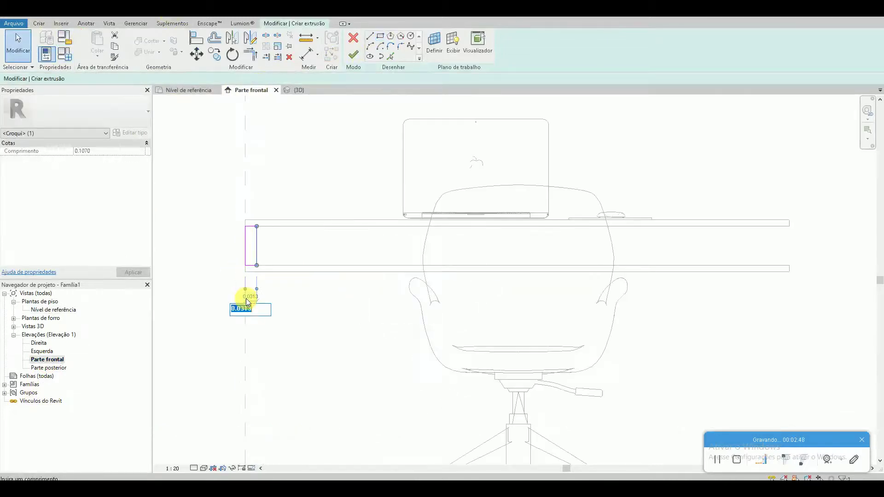
type("6")
key("Return")
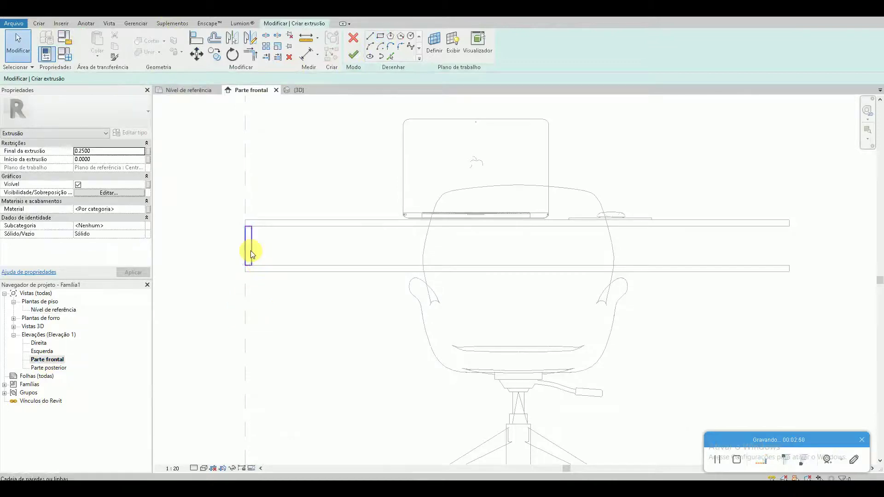
Step: Copy the side panel to the desk's right end and finish the side-panel extrusion
left_click(251, 251)
left_click_drag(255, 227, 789, 231)
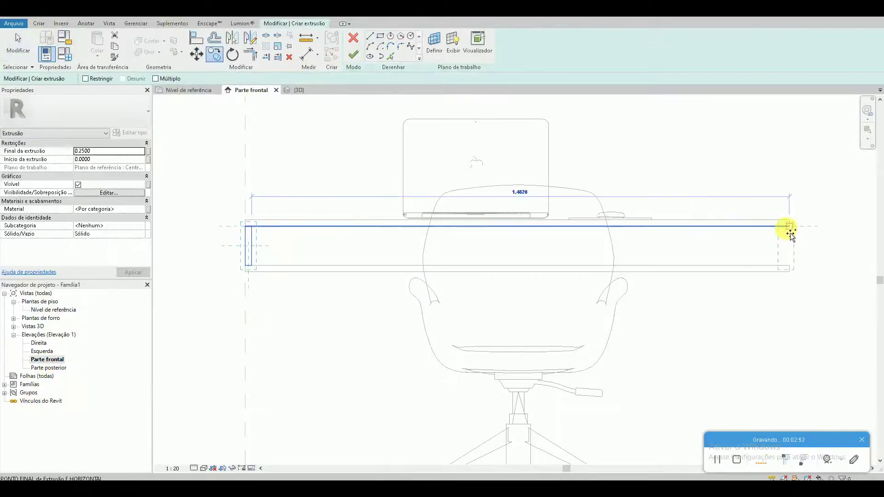
left_click(350, 60)
left_click(351, 173)
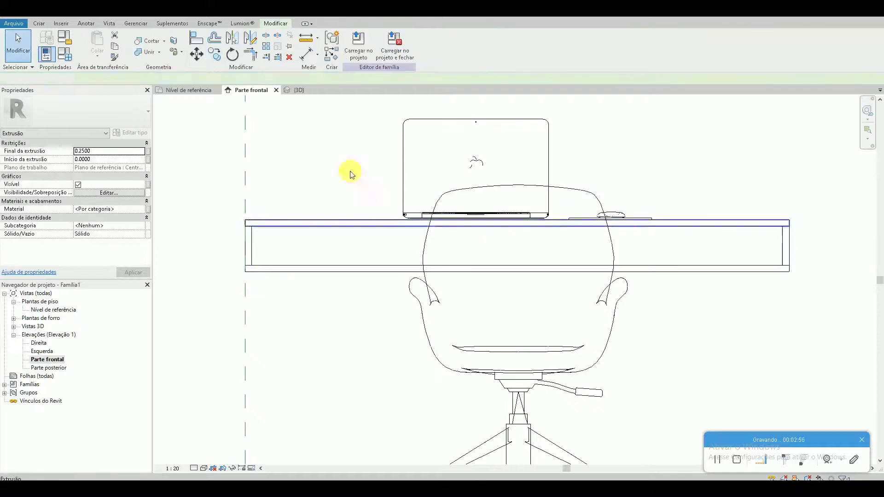
Step: In the 3D view, join the lower panel with the desk solids
left_click(168, 16)
mouse_move(420, 336)
middle_mouse_down("shift")
mouse_move(637, 310)
mouse_move(596, 298)
middle_mouse_up("shift")
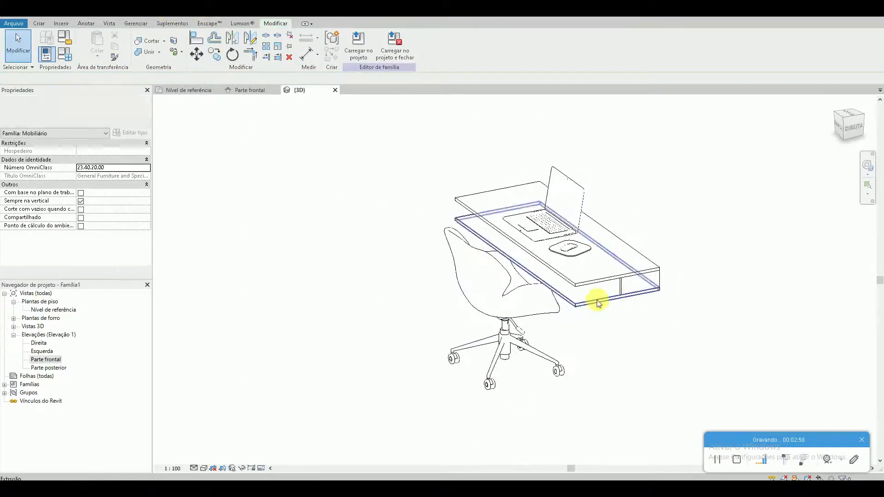
scroll(585, 304, "up", 3)
key("l")
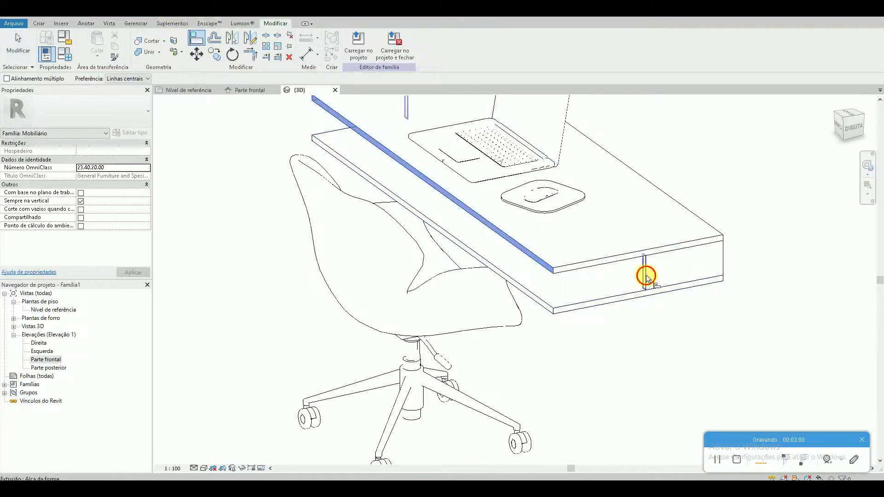
middle_click_drag(656, 315, 667, 331, "shift")
key("Escape")
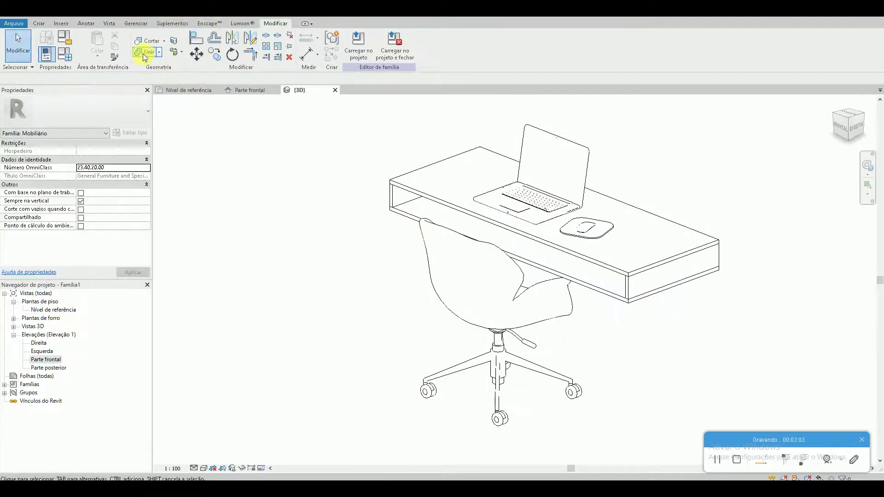
left_click(626, 286)
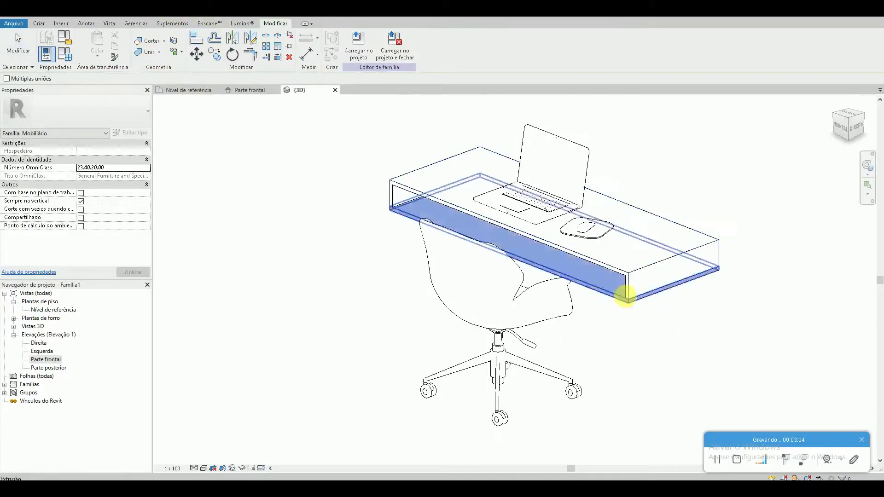
left_click(625, 292)
key("Escape")
middle_click_drag(618, 342, 253, 418, "shift")
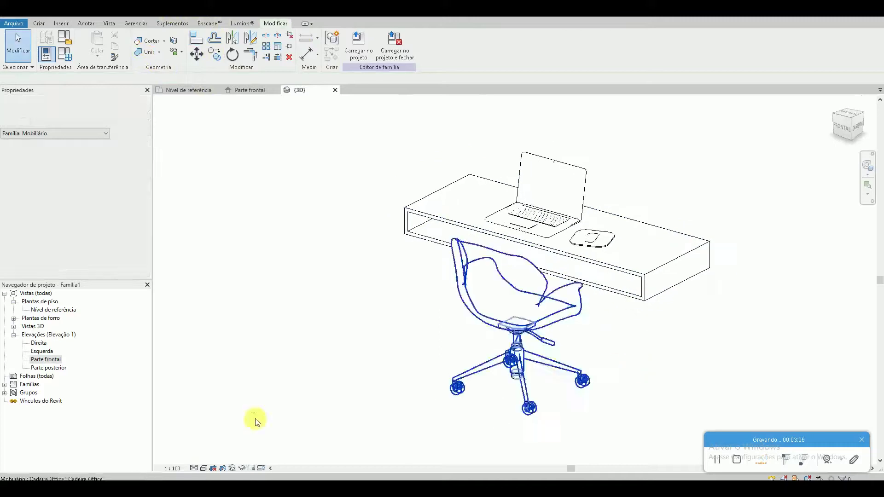
Step: In the front elevation, extrude a rectangular block filling the desk opening
double_click(46, 360)
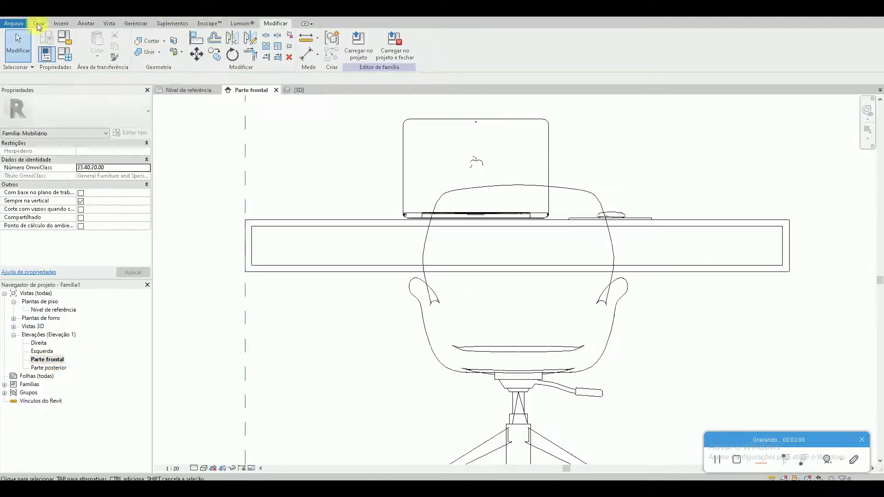
left_click(40, 24)
left_click(89, 42)
left_click(381, 39)
left_click(252, 226)
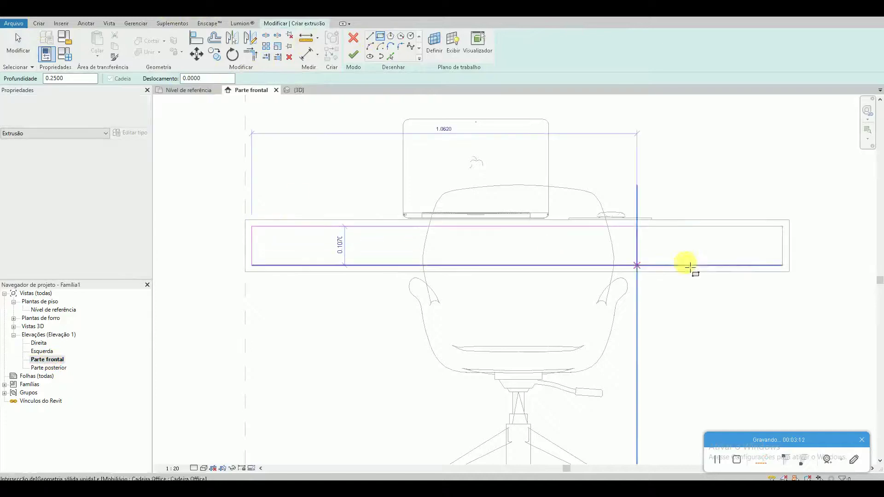
left_click(782, 266)
left_click(354, 55)
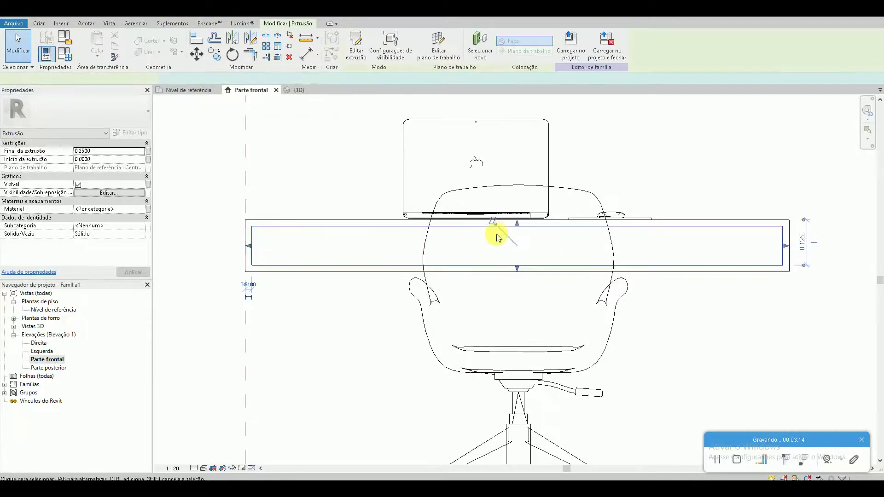
key("Escape")
Step: Inspect the new block from a frontal angle in the 3D view
left_click(299, 90)
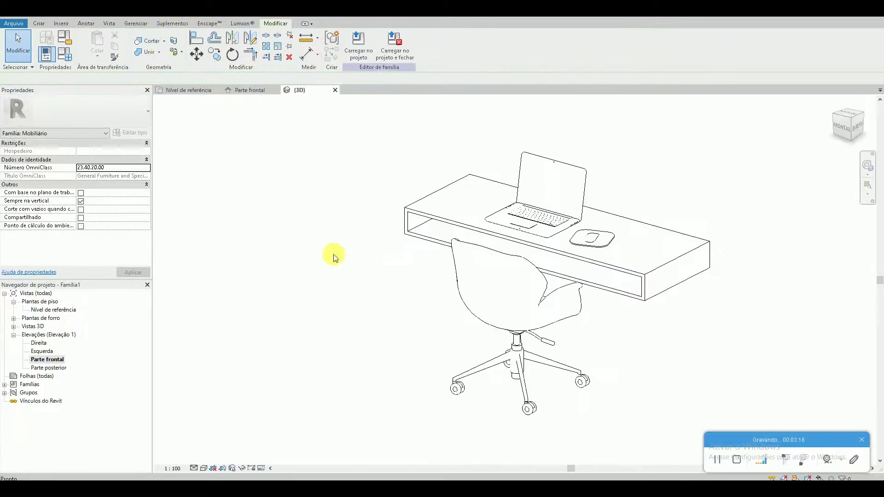
middle_click_drag(592, 237, 617, 233, "shift")
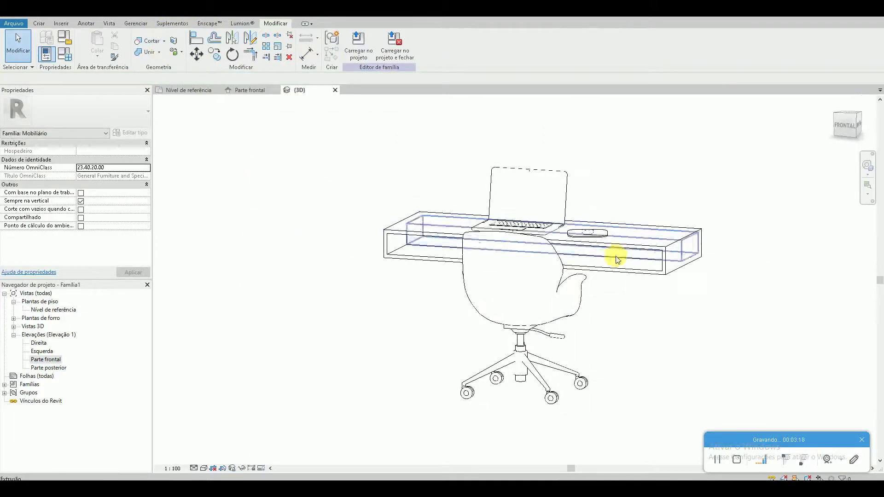
left_click(618, 257)
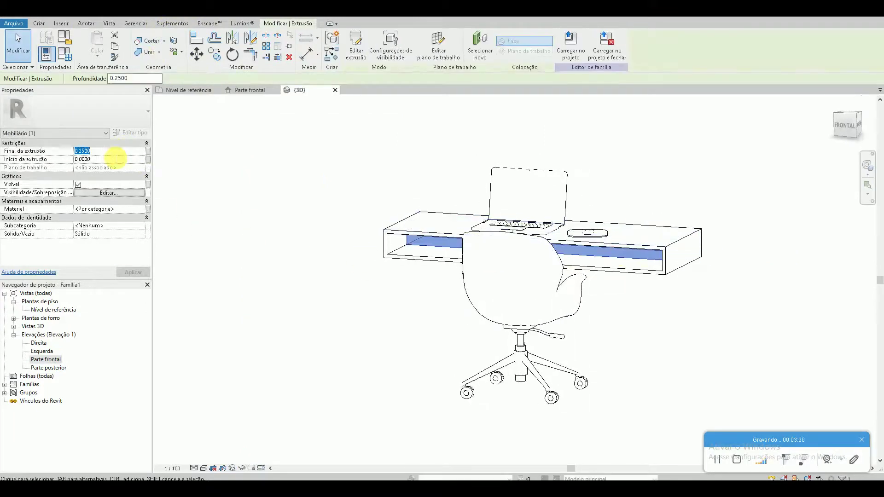
left_click(213, 237)
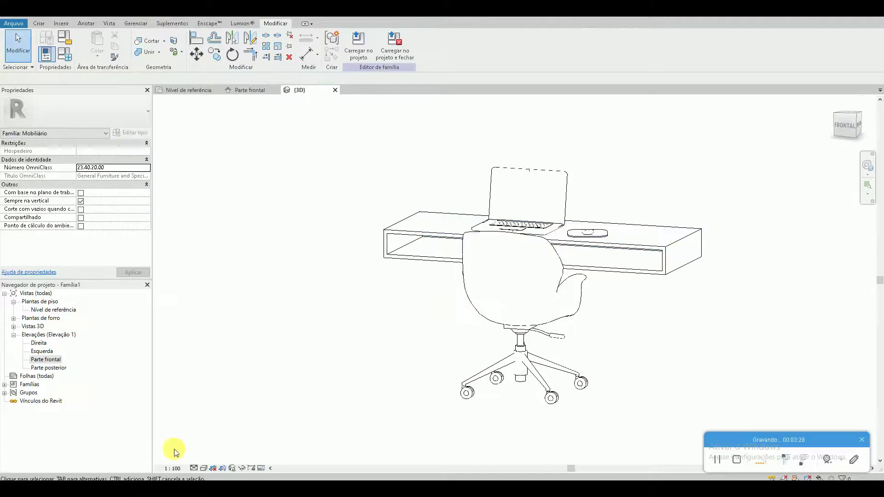
Step: Set the 3D view scale to 1:10 and the visual style to Consistent Colors
left_click(172, 468)
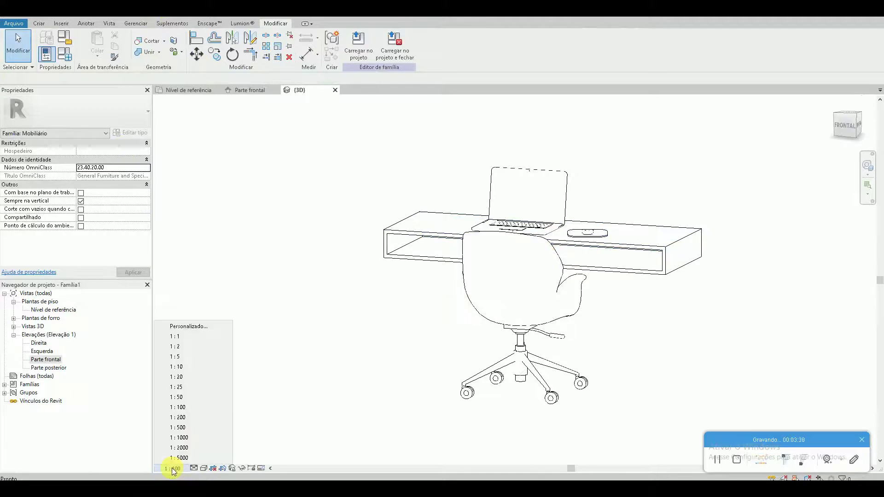
left_click(204, 367)
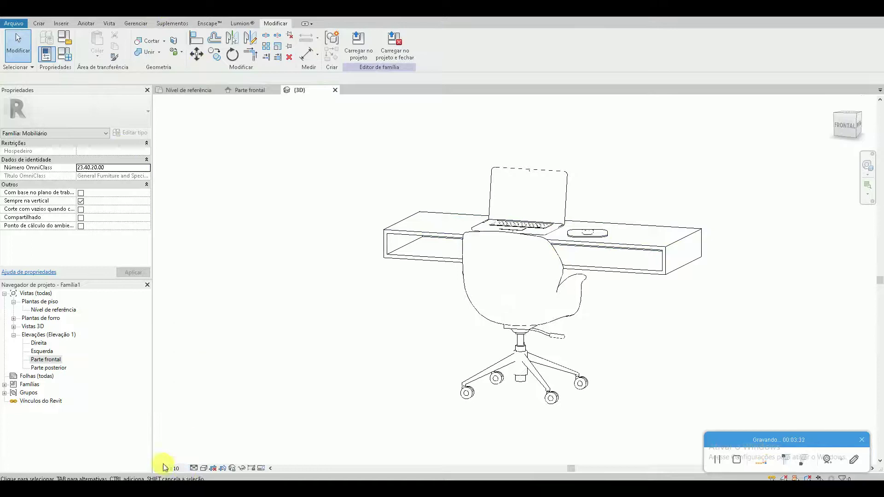
left_click(202, 458)
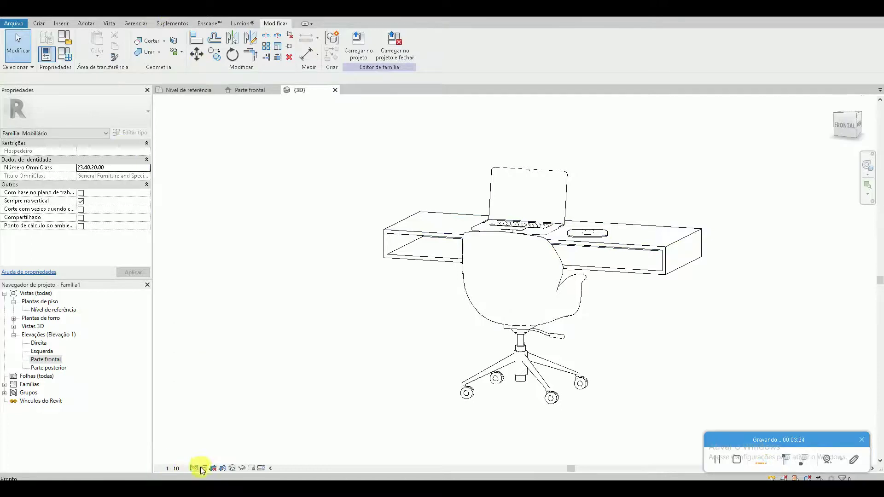
left_click(217, 441)
Step: Enable smooth lines and a gradient background, then reopen the Parte frontal elevation
left_click(203, 470)
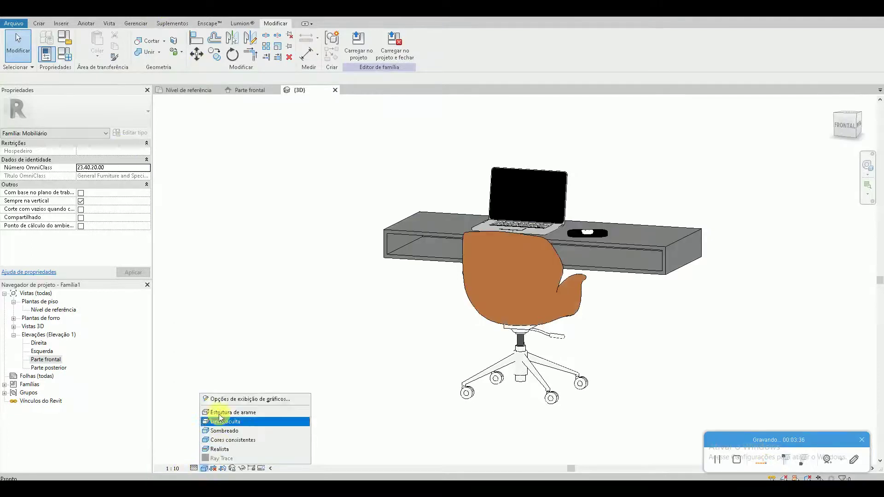
left_click(224, 397)
left_click(82, 102)
left_click(46, 140)
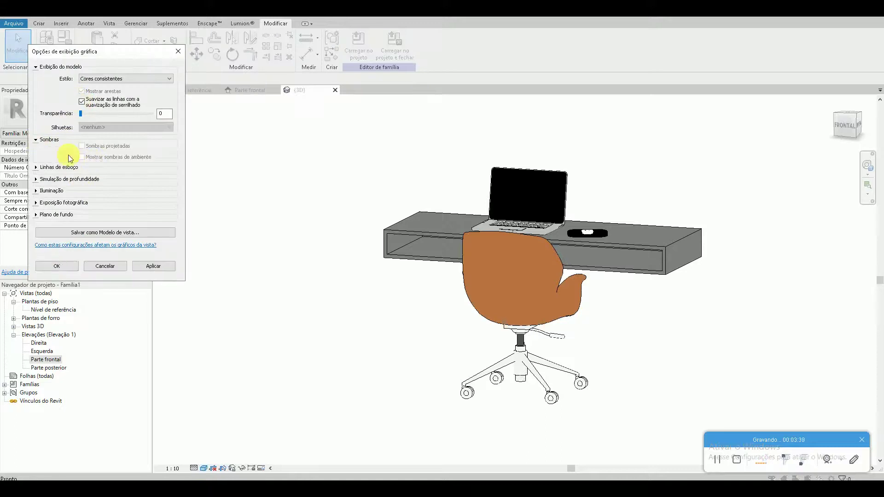
left_click(36, 215)
left_click(107, 227)
left_click(108, 245)
left_click(143, 320)
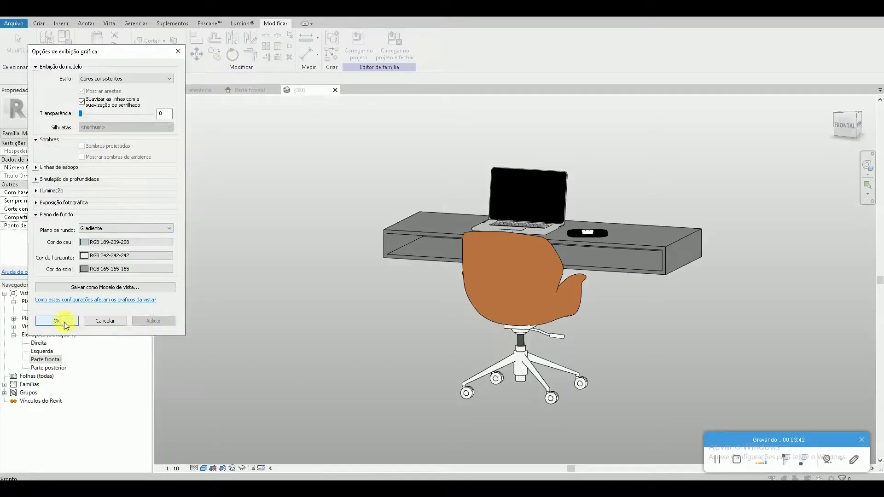
left_click(65, 323)
mouse_move(268, 346)
middle_mouse_down("shift")
mouse_move(345, 362)
mouse_move(295, 330)
middle_mouse_up("shift")
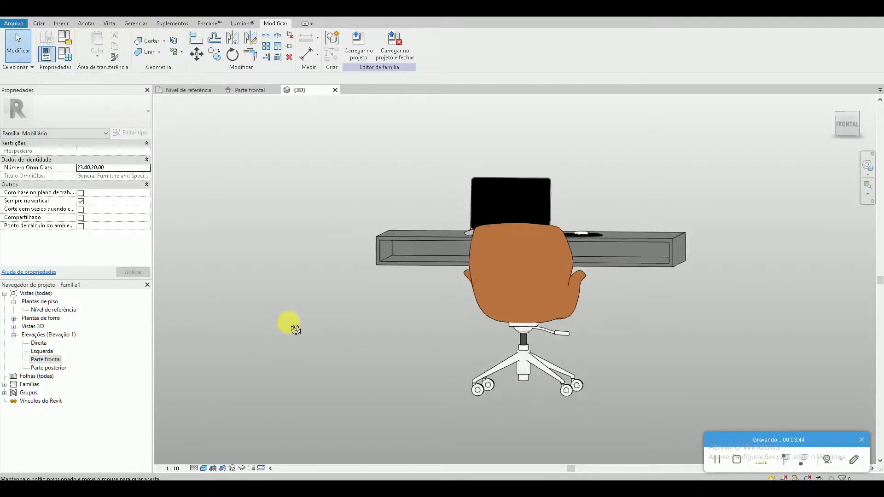
double_click(45, 359)
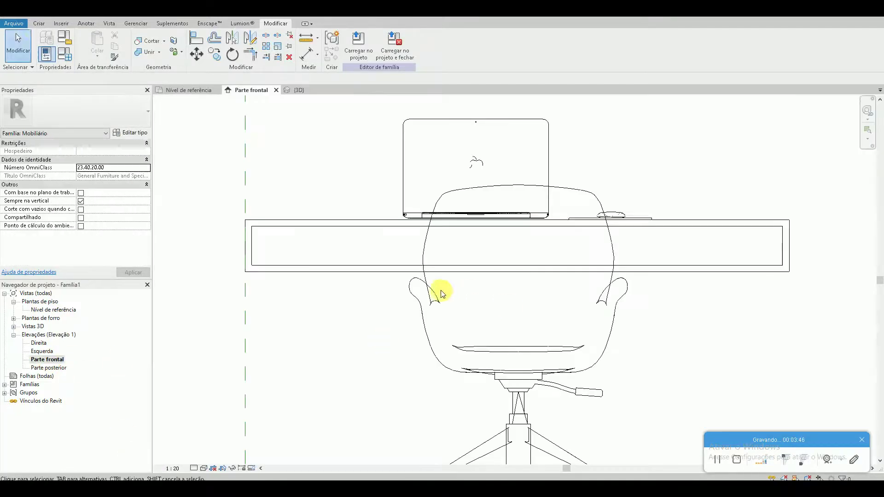
Step: Extrude a drawer block over the left half of the desk opening
left_click(38, 24)
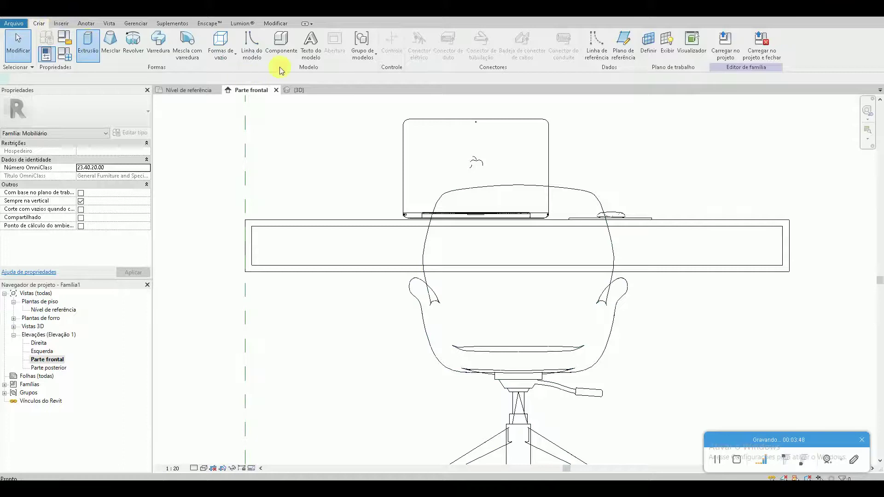
left_click(88, 44)
left_click(251, 266)
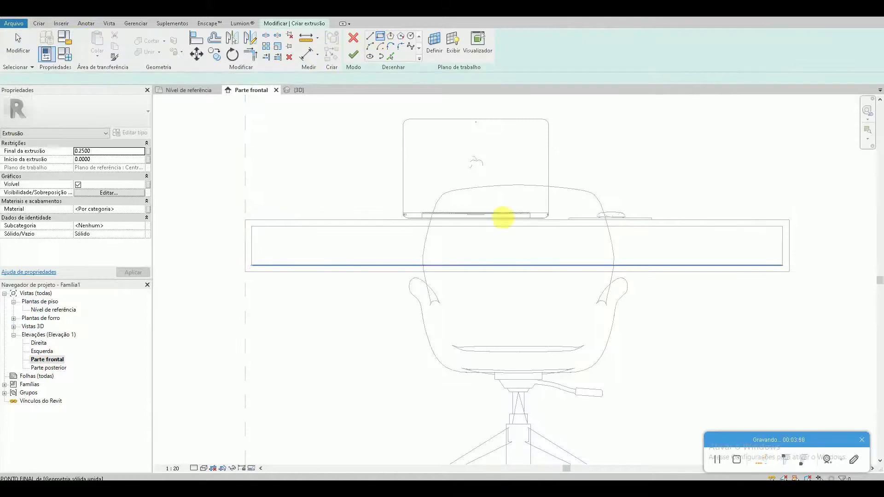
left_click(517, 226)
left_click(353, 55)
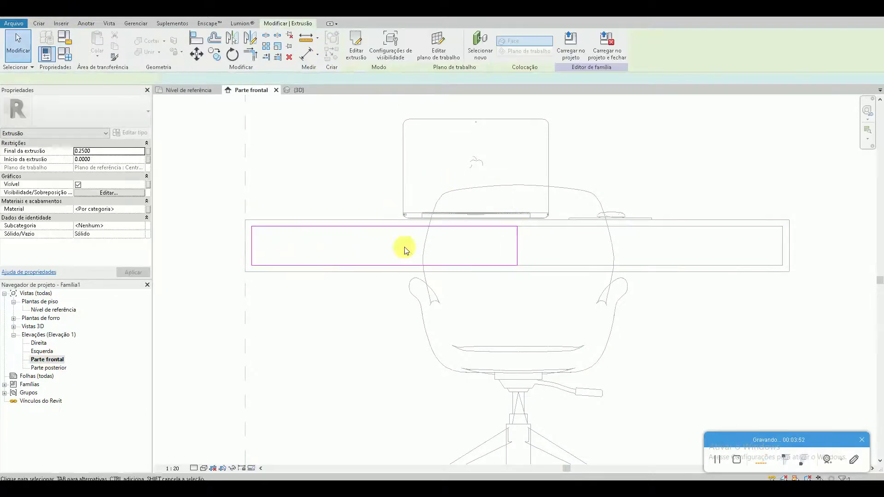
key("Escape")
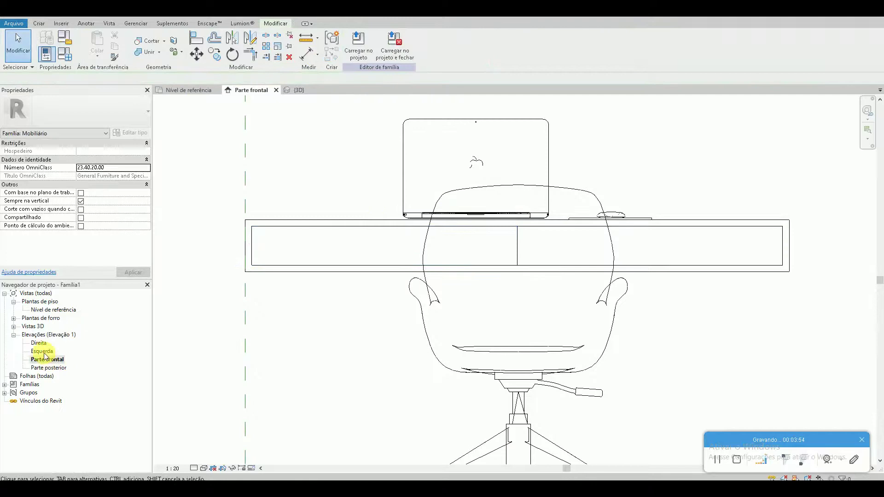
Step: In the right side elevation, thin the drawer block and move it to the desk's left end
double_click(41, 343)
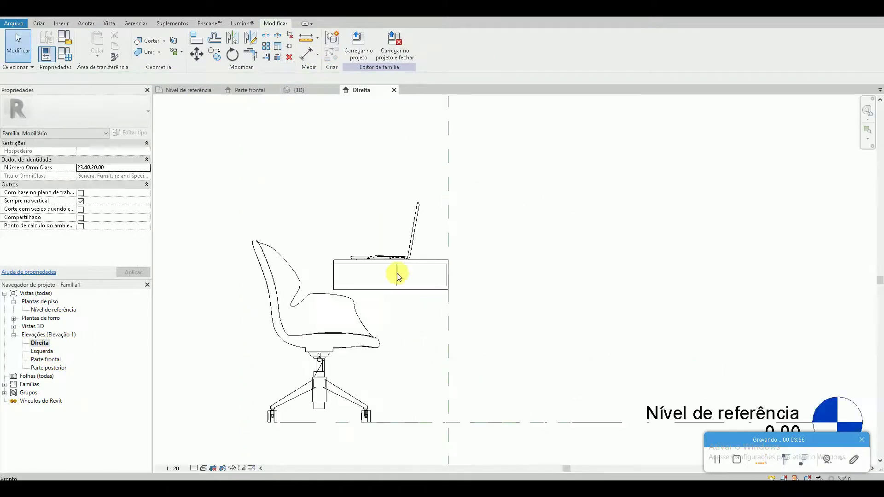
left_click(399, 277)
left_click(99, 152)
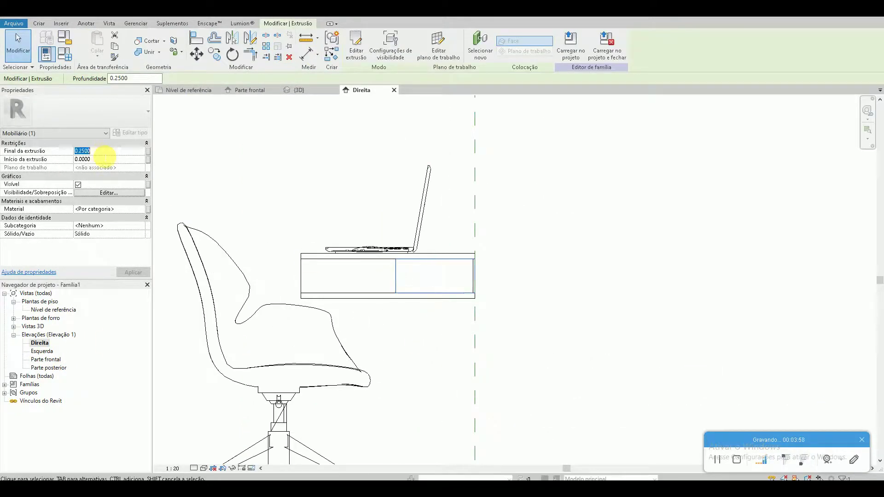
scroll(461, 285, "up", 3)
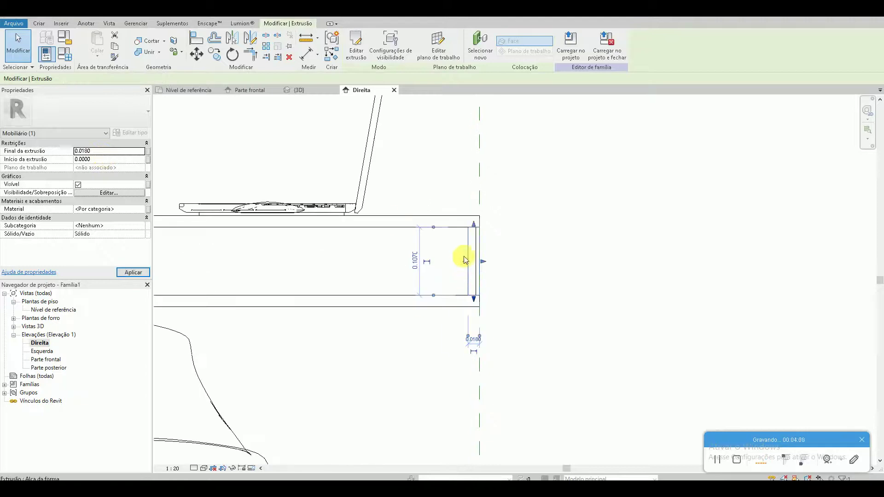
key("m")
key("v")
left_click(470, 231)
middle_click_drag(367, 236, 527, 261)
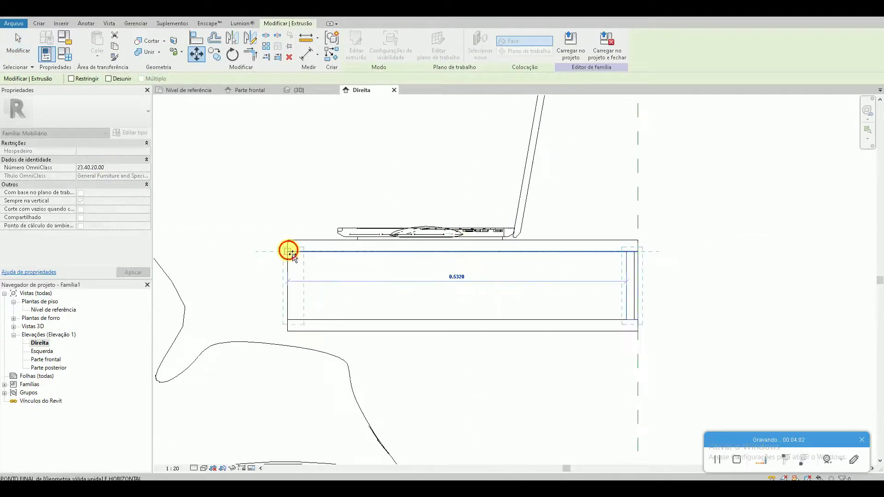
left_click(291, 251)
Step: Move the thin panel by an exact distance and check the desk top in 3D
left_click(304, 275)
key("m")
key("v")
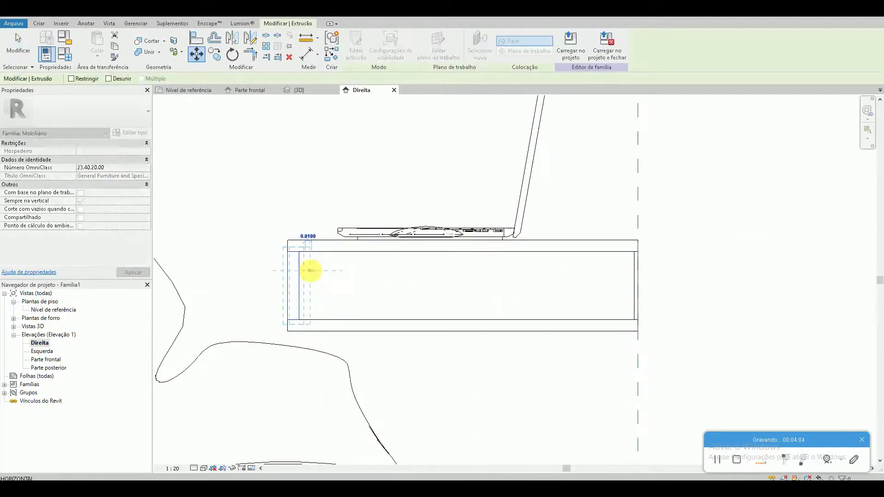
type(".005")
key("Return")
key("Escape")
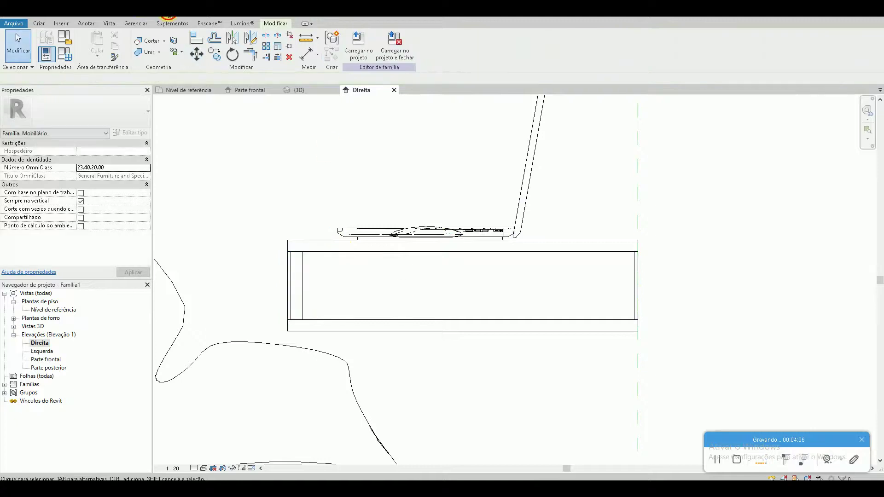
left_click(297, 90)
mouse_move(298, 238)
middle_mouse_down("shift")
mouse_move(273, 329)
mouse_move(272, 322)
middle_mouse_up("shift")
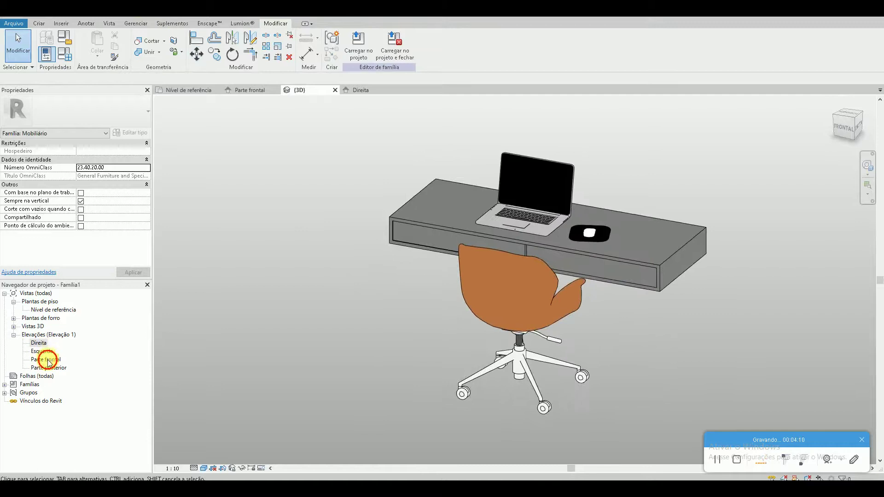
Step: Mirror the left panel onto the opening's right half, then view 3D and the reference photo
double_click(49, 362)
left_click(515, 247)
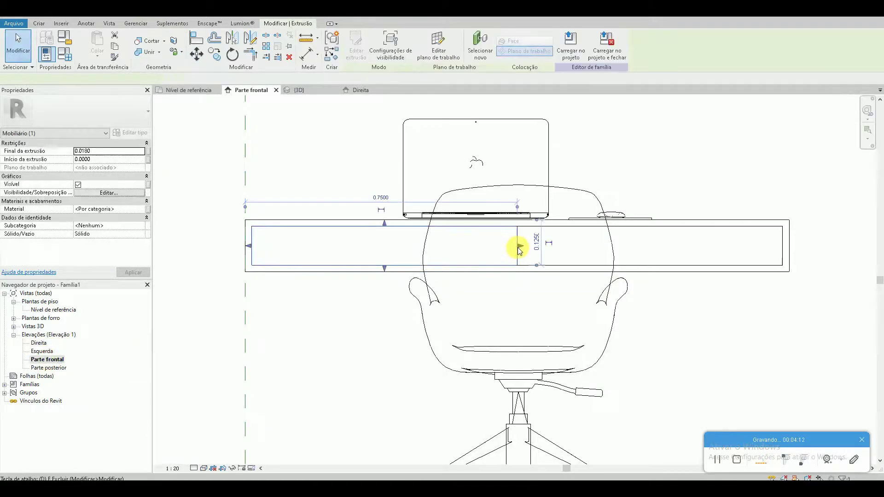
key("m")
left_click(518, 247)
left_click(517, 292)
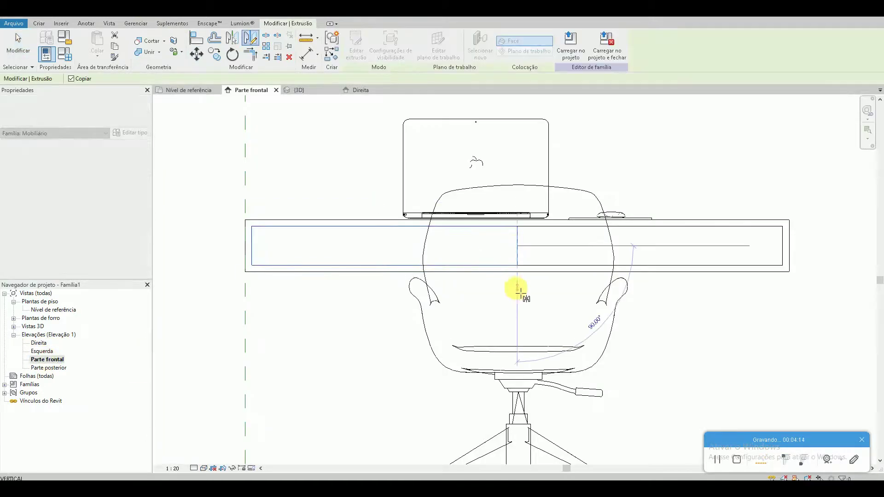
left_click(266, 134)
left_click(299, 90)
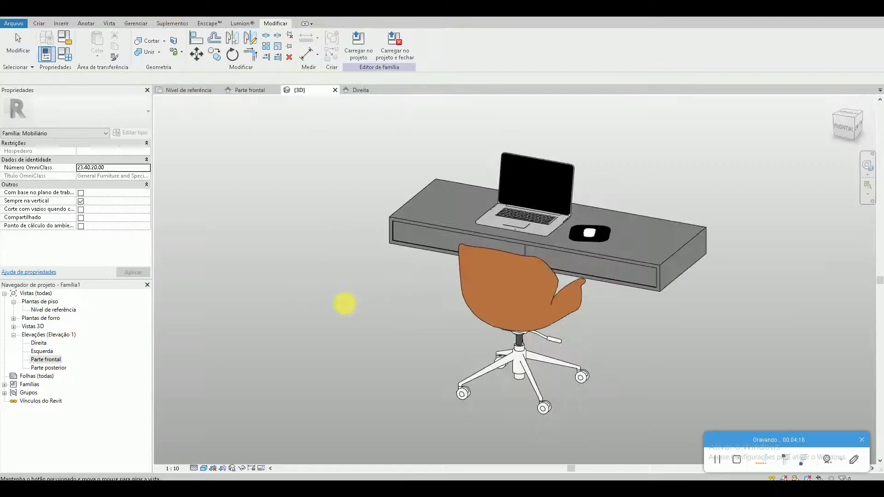
key("alt+Tab")
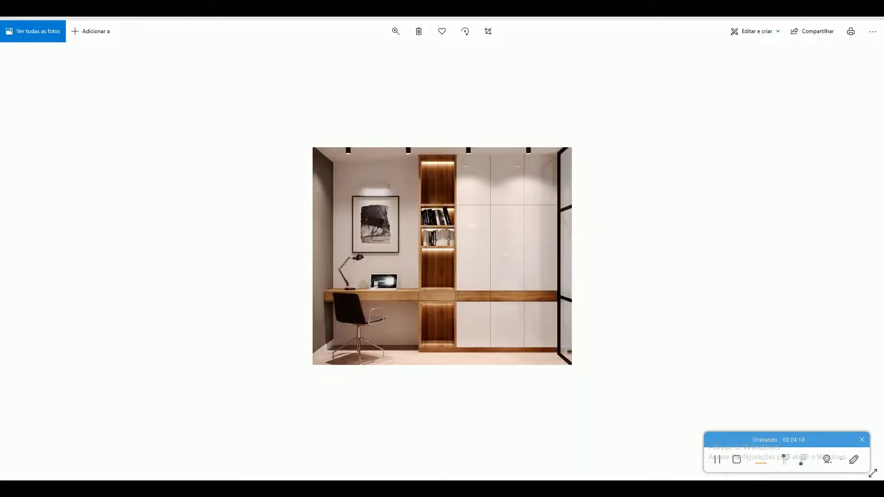
Step: Compare the desk model with the reference photo, then open the Nível de referência floor plan
key("alt+Tab")
middle_click_drag(405, 361, 418, 361, "shift")
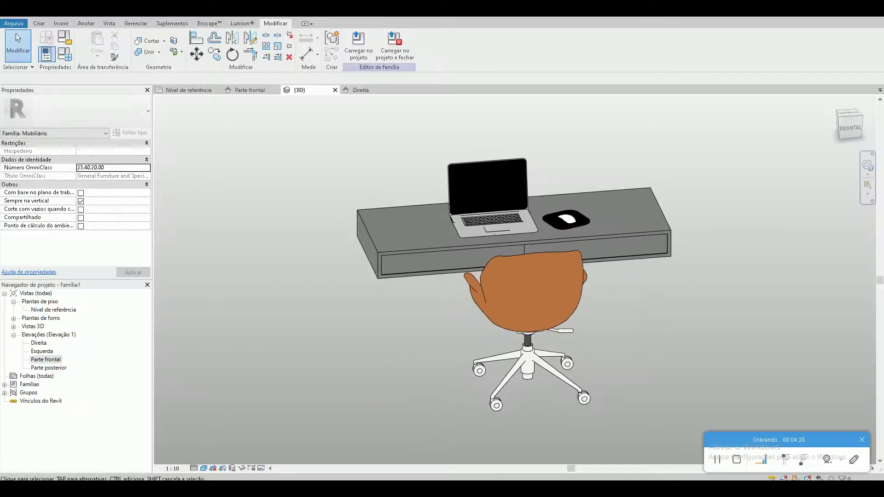
key("alt+Tab")
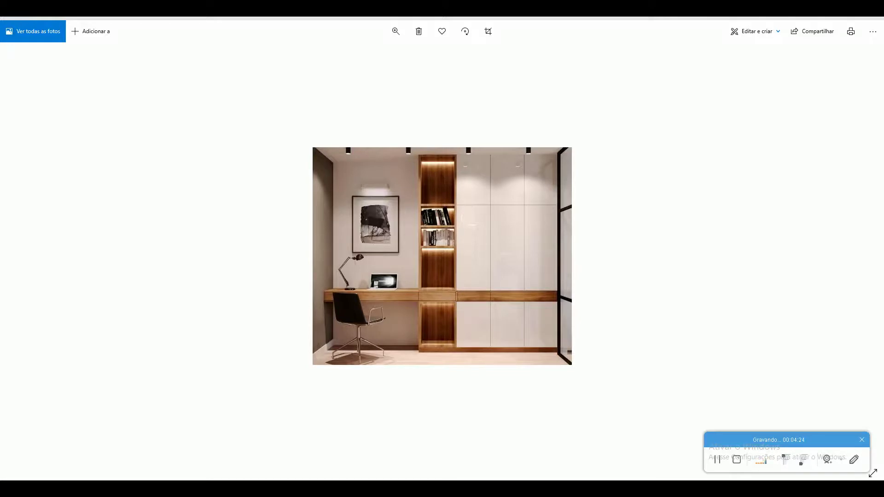
key("alt+Tab")
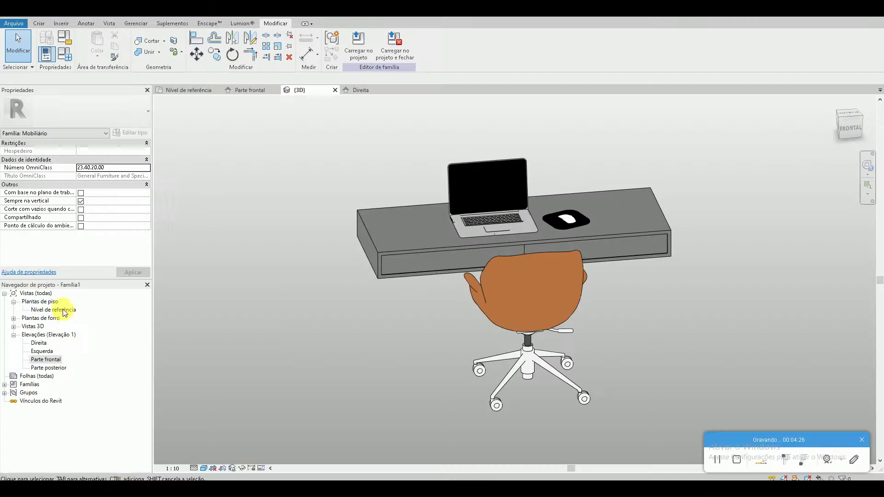
double_click(65, 310)
scroll(377, 330, "down", 2)
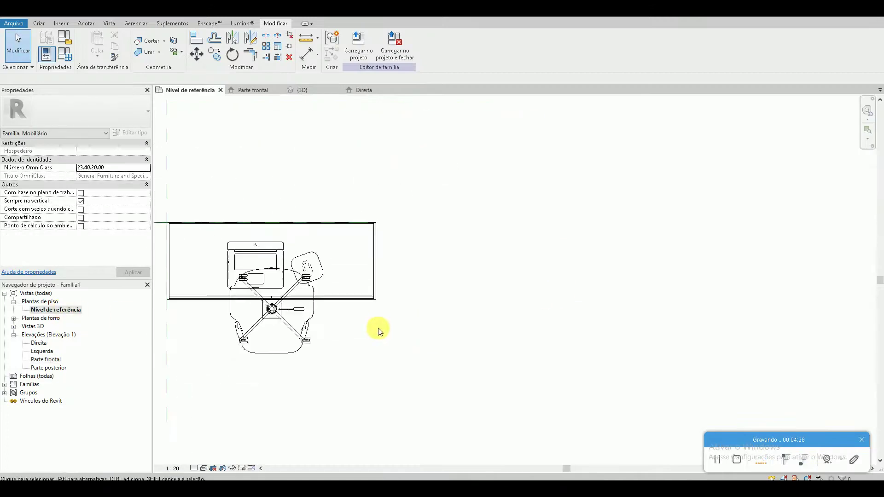
Step: Sketch an extrusion rectangle beside the desk with length 2.5
left_click(38, 24)
left_click(87, 43)
left_click(382, 39)
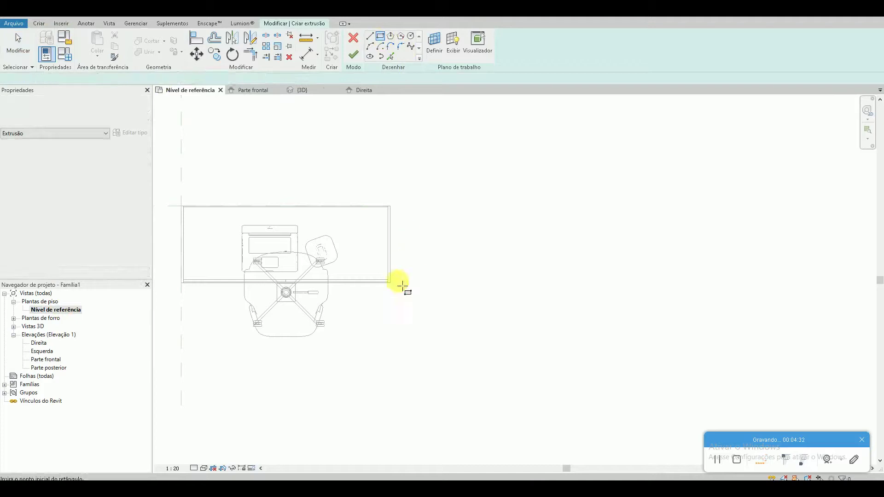
left_click(390, 282)
left_click(686, 206)
key("Escape")
left_click(686, 246)
type("2.")
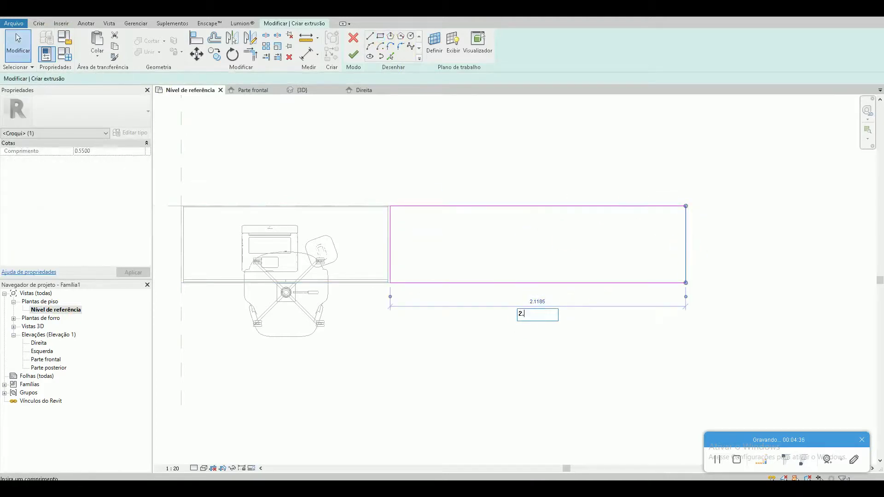
type("5")
key("Return")
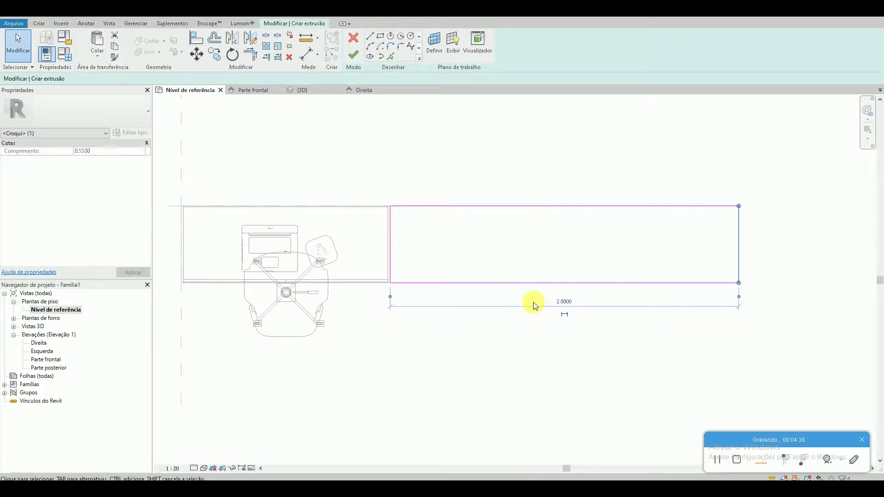
left_click(534, 306)
Step: After checking the reference photo, shorten the rectangle's length to 2.0
key("alt+Tab")
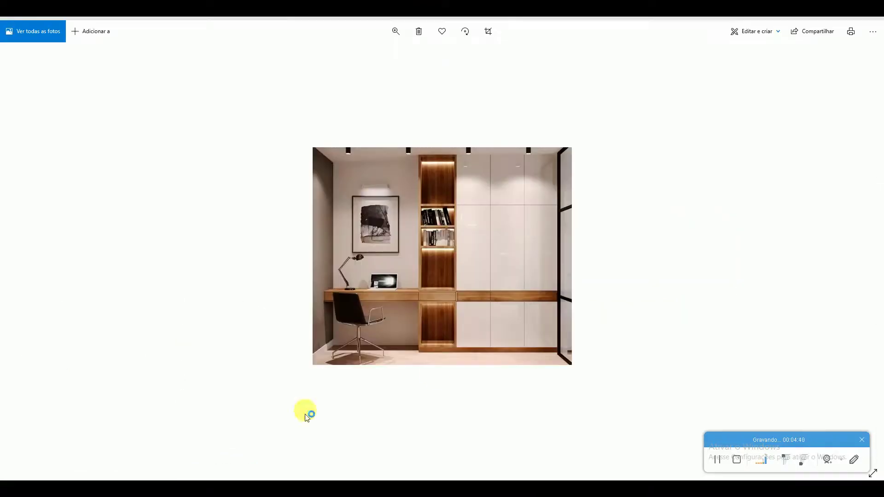
key("alt+Tab")
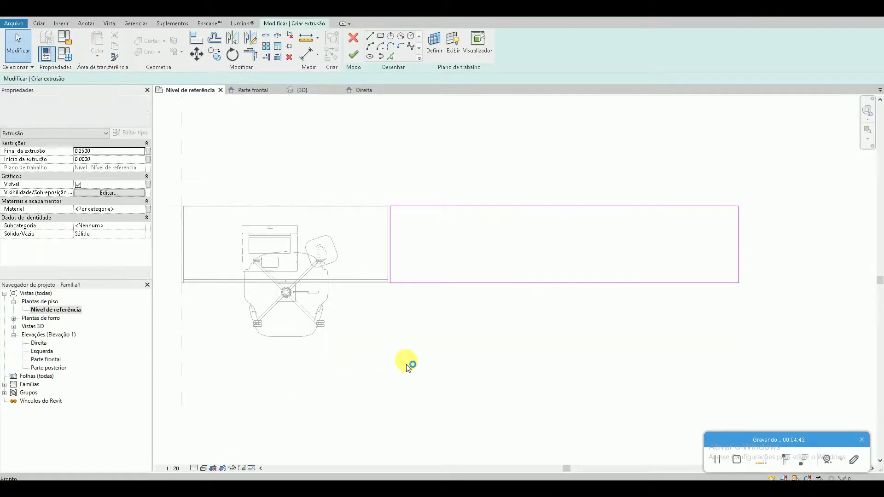
left_click(740, 237)
left_click(565, 302)
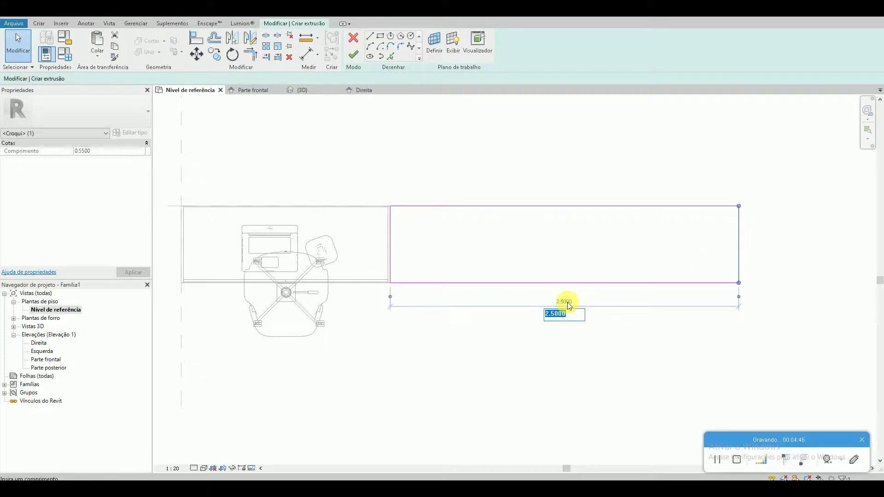
type("2")
key("Return")
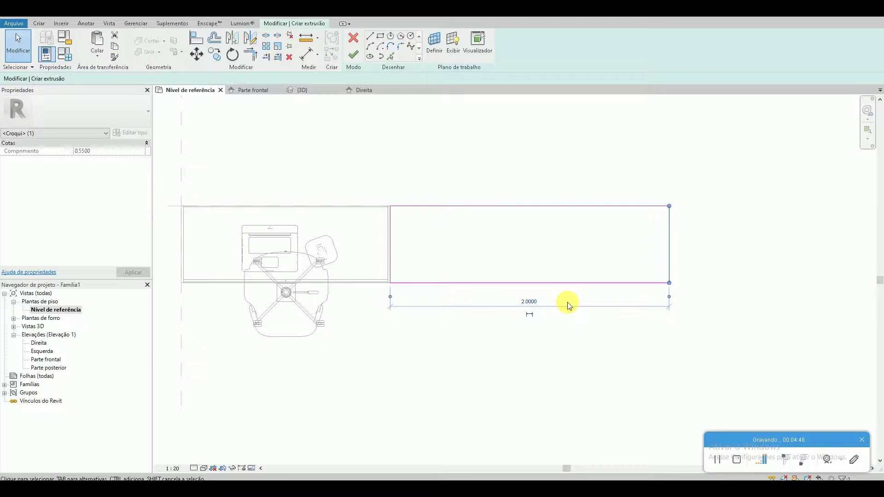
left_click(542, 300)
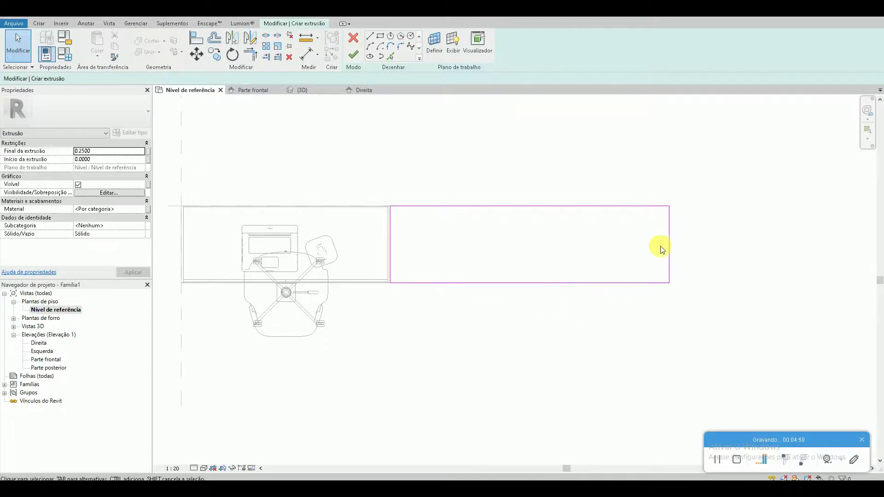
Step: Set the rectangle's depth to 0.525, undoing a mistaken 0.025 entry
left_click(533, 283)
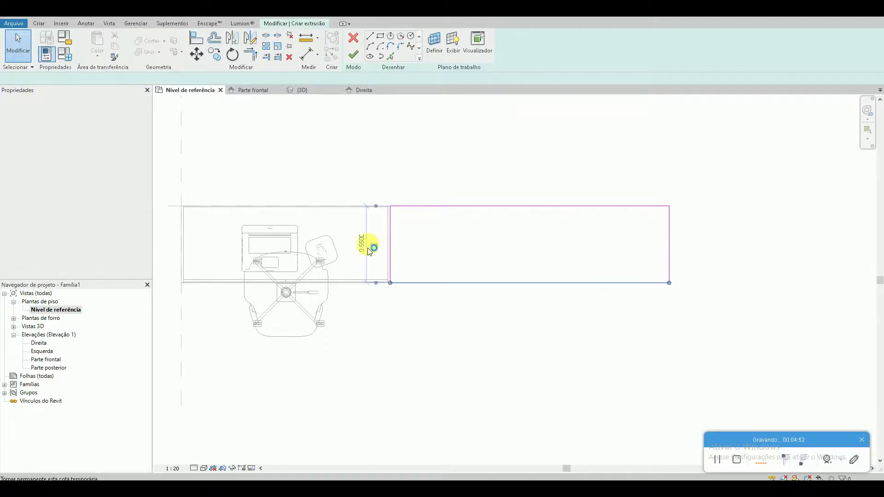
left_click(362, 244)
type("0.025")
key("Return")
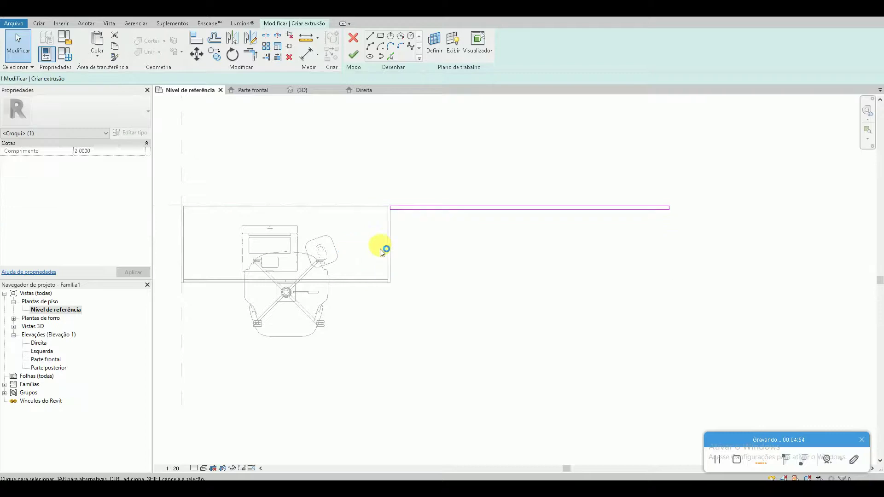
left_click(381, 247)
key("ctrl+z")
left_click(399, 282)
left_click(362, 244)
key("Return")
left_click(364, 250)
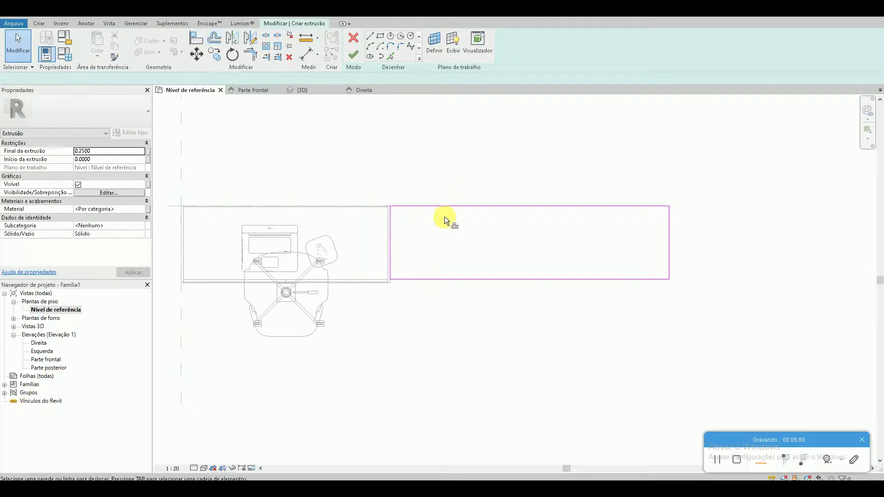
Step: Offset the rectangle 0.018 inward and finish the hollow extrusion
key("o")
key("f")
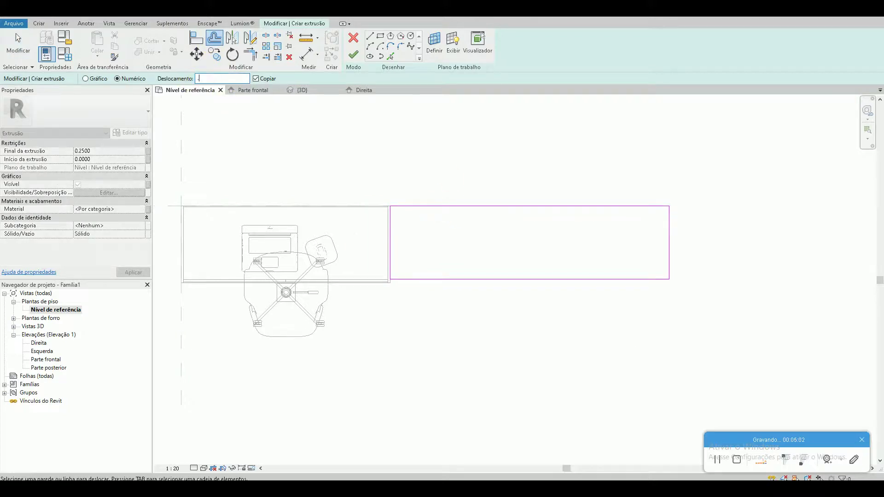
type("0.0180")
key("Tab")
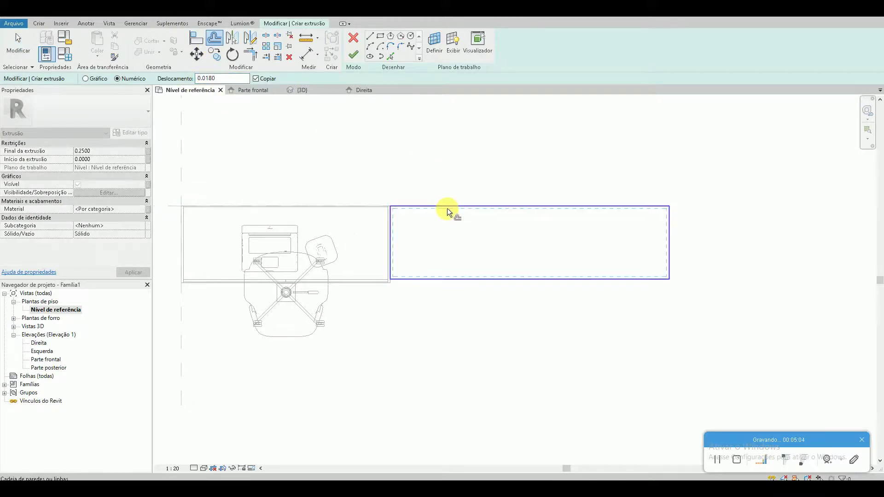
left_click(447, 209)
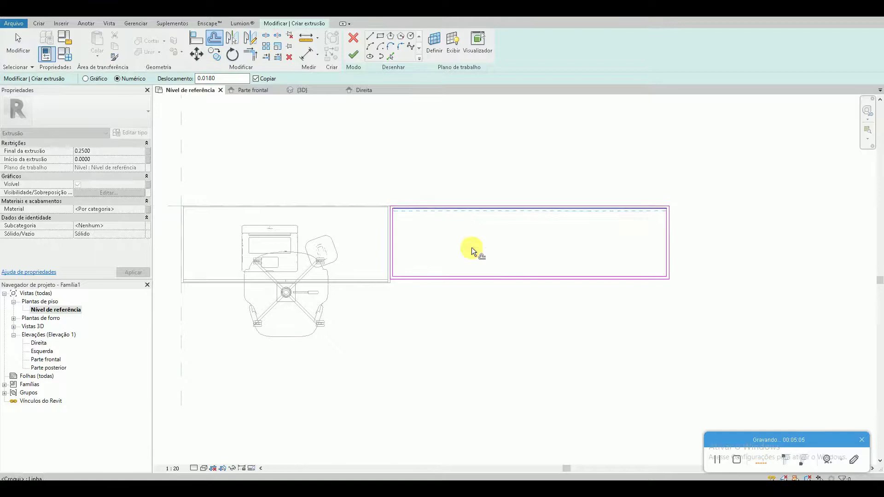
left_click(353, 54)
key("Escape")
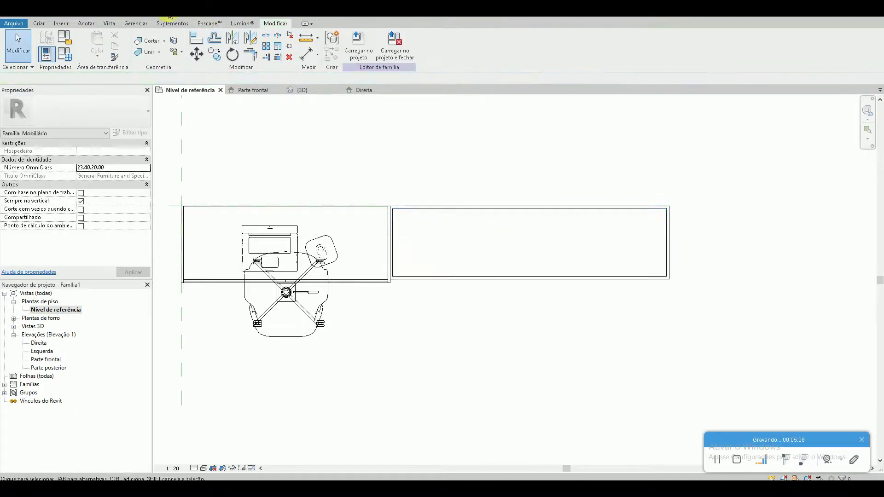
key("ctrl+Tab")
Step: Set the hollow frame's extrusion end to 0.1 to form the plinth
middle_click_drag(728, 327, 578, 300)
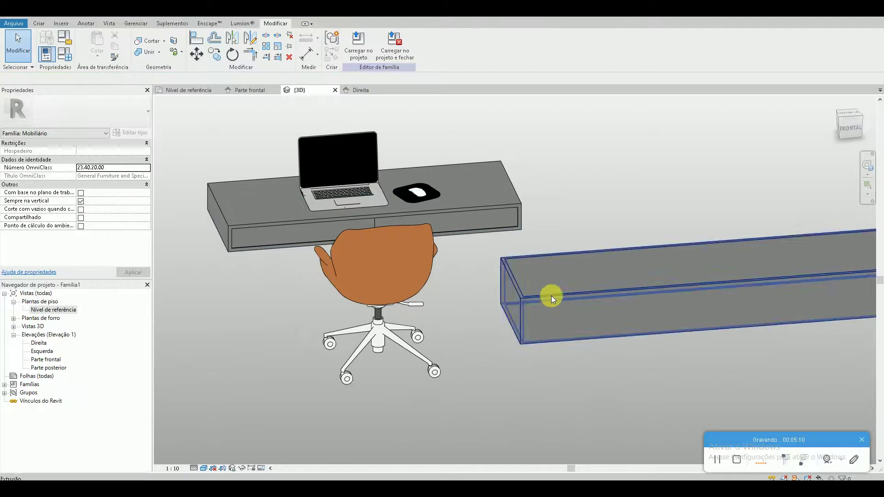
left_click(559, 300)
scroll(450, 306, "down", 2)
left_click(104, 151)
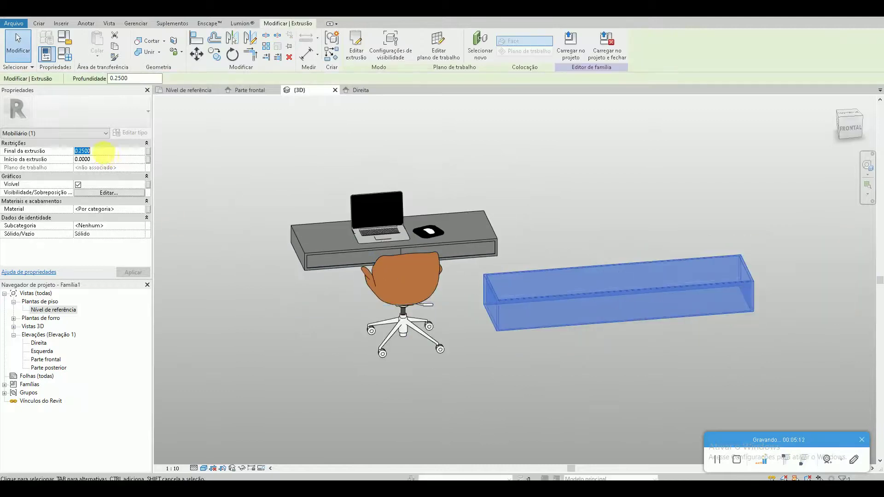
left_click(474, 366)
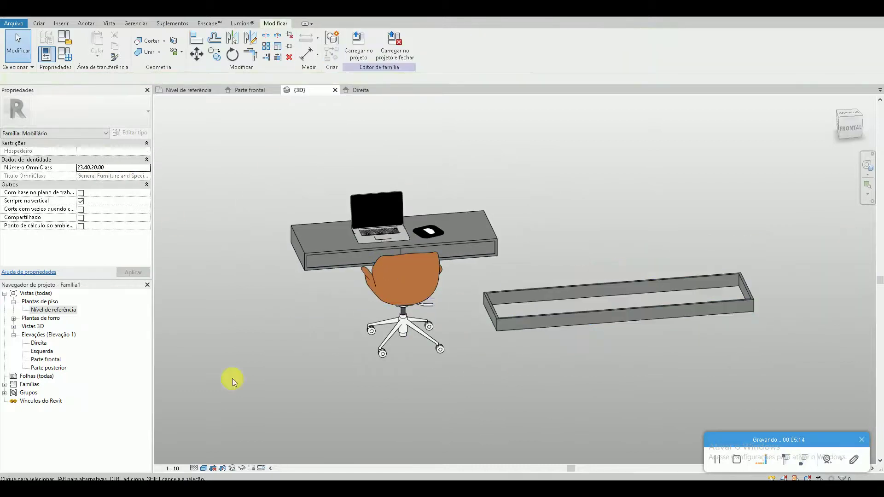
Step: In the Parte frontal elevation, extend the reference level line to the right
double_click(48, 361)
scroll(580, 342, "down", 3)
scroll(375, 375, "down", 3)
left_click(355, 384)
left_click(375, 381)
left_click_drag(514, 385, 680, 381)
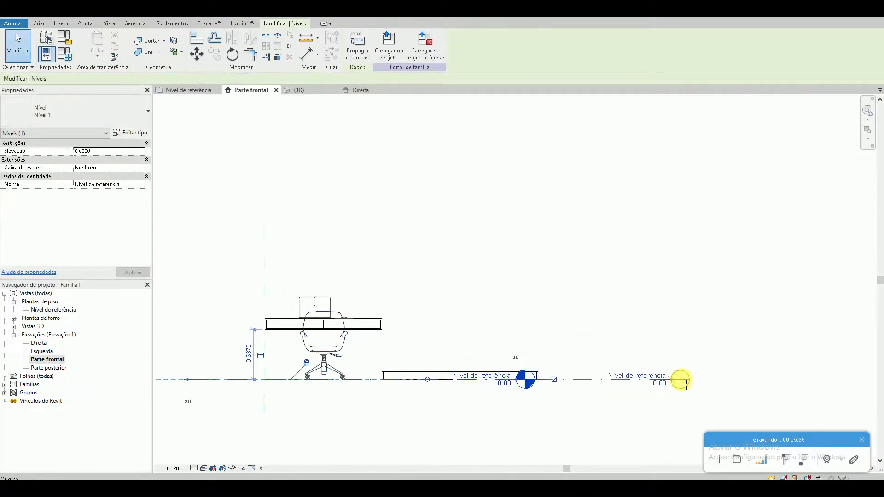
left_click(525, 330)
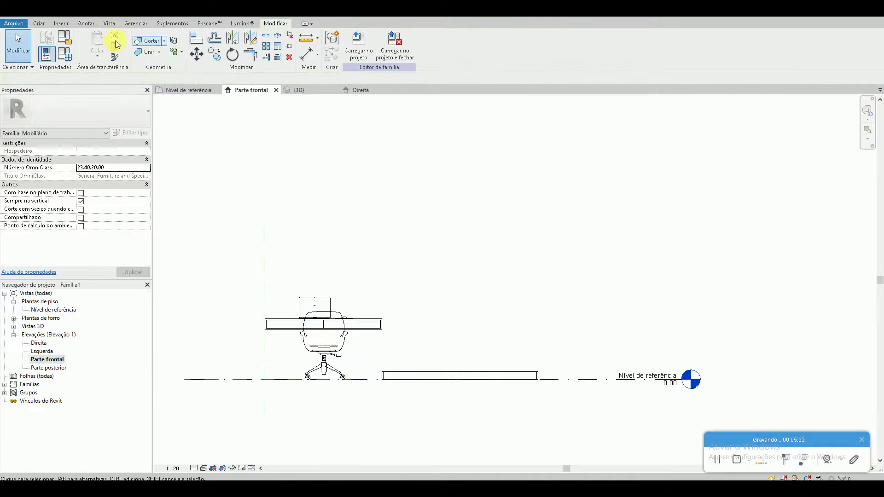
left_click(35, 24)
Step: Sketch a new extrusion rectangle from the plinth's right end, shifting its left edge right
left_click(83, 41)
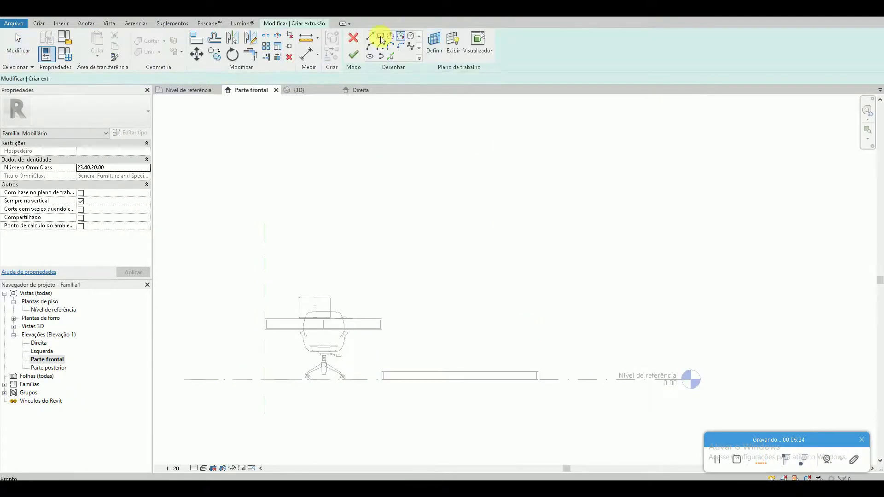
left_click(380, 36)
left_click(538, 371)
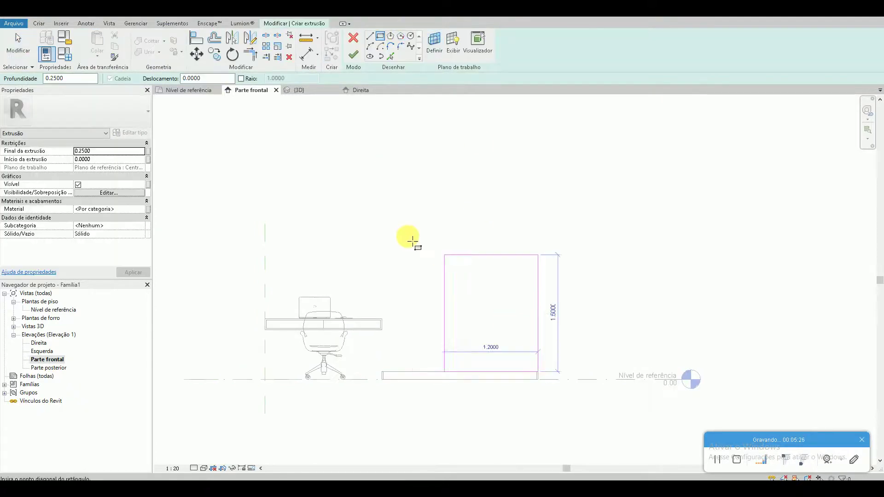
left_click(378, 224)
scroll(382, 316, "up", 2)
left_click(371, 325)
left_click_drag(370, 331, 392, 340)
scroll(391, 340, "up", 2)
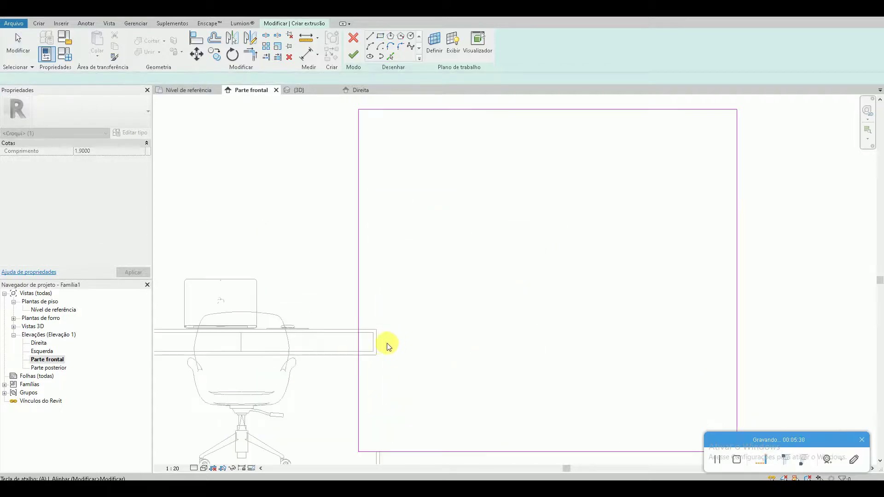
Step: Align the sketch edges and set the rectangle height to 2.1
key("a")
key("l")
scroll(384, 344, "down", 3)
left_click(433, 211)
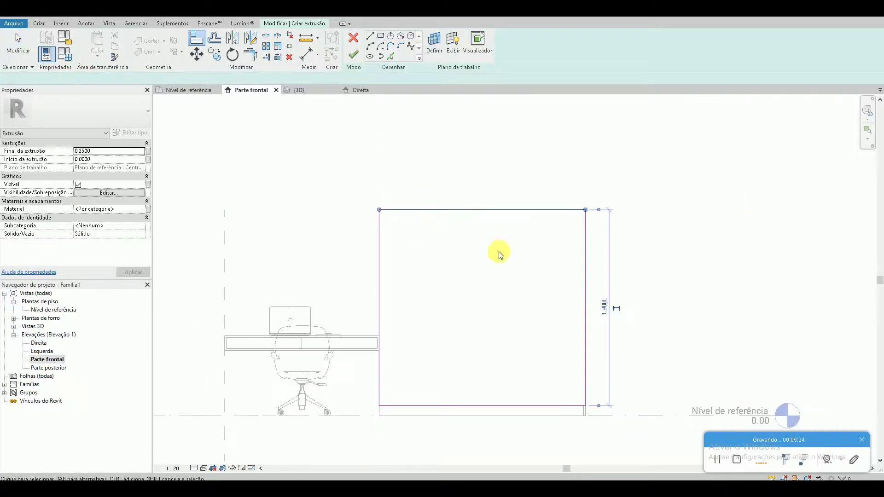
left_click(603, 305)
type("2.1")
key("Return")
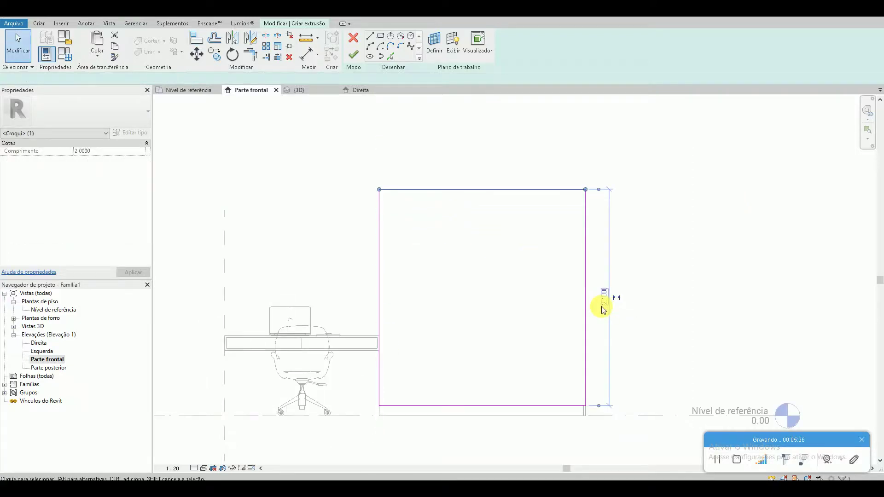
left_click(491, 328)
Step: Change the rectangle's height dimension to 2.3
scroll(491, 328, "up", 1)
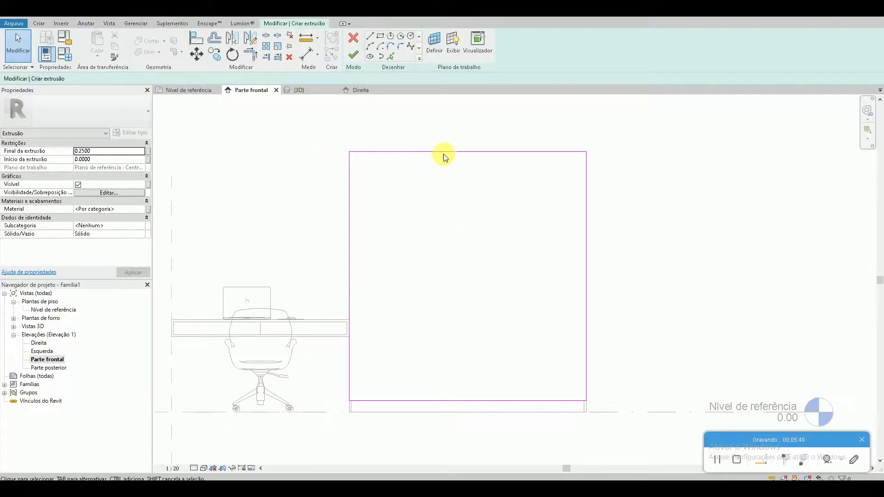
left_click(444, 153)
left_click(601, 277)
type("2.3")
key("Return")
left_click(601, 278)
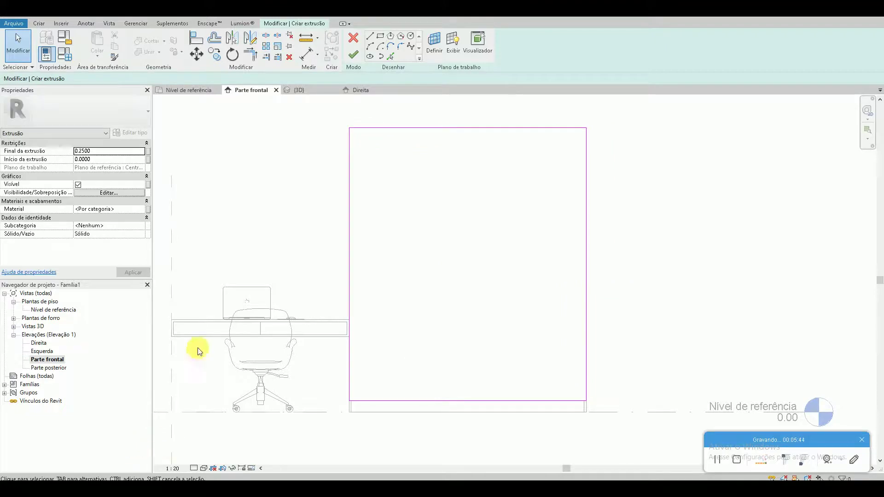
Step: Offset the outline 0.0180 inward, finish the frame extrusion, and view it in 3D
left_click(214, 39)
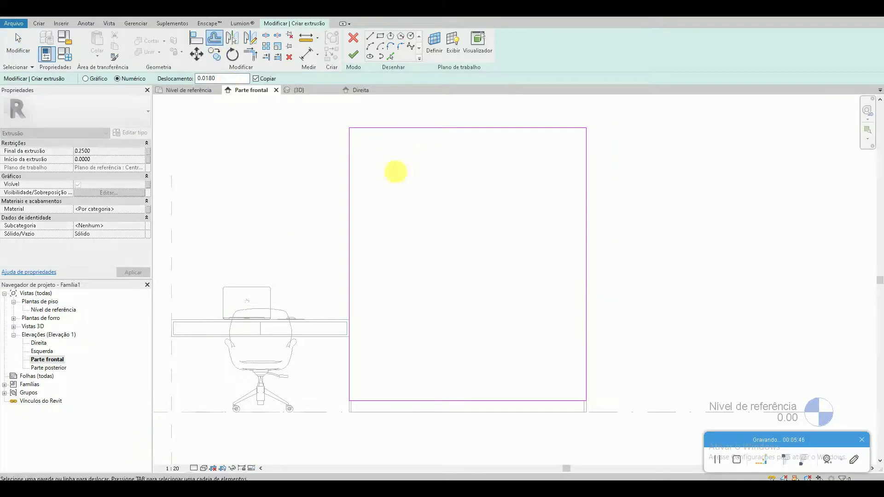
left_click(393, 131)
key("Escape")
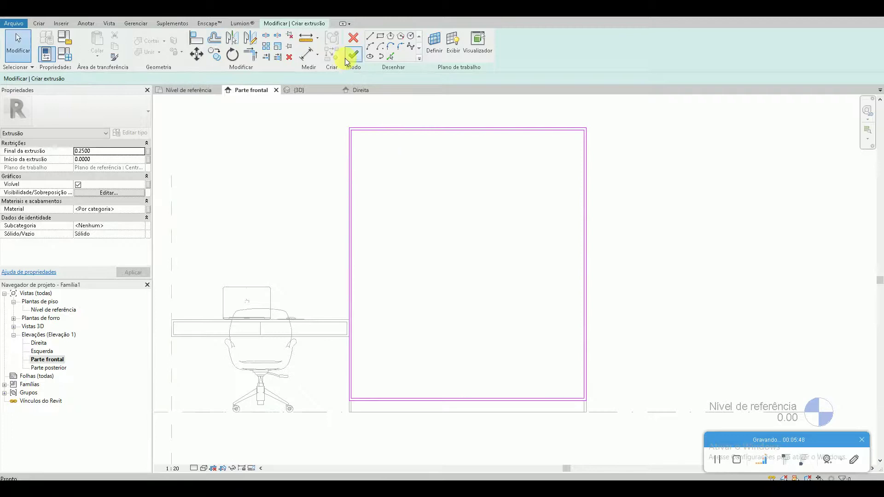
left_click(355, 67)
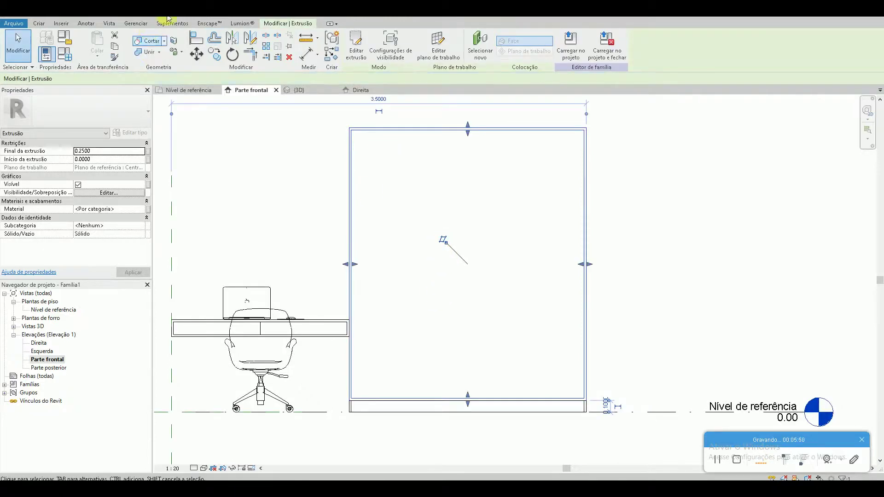
key("ctrl+Tab")
scroll(499, 269, "down", 3)
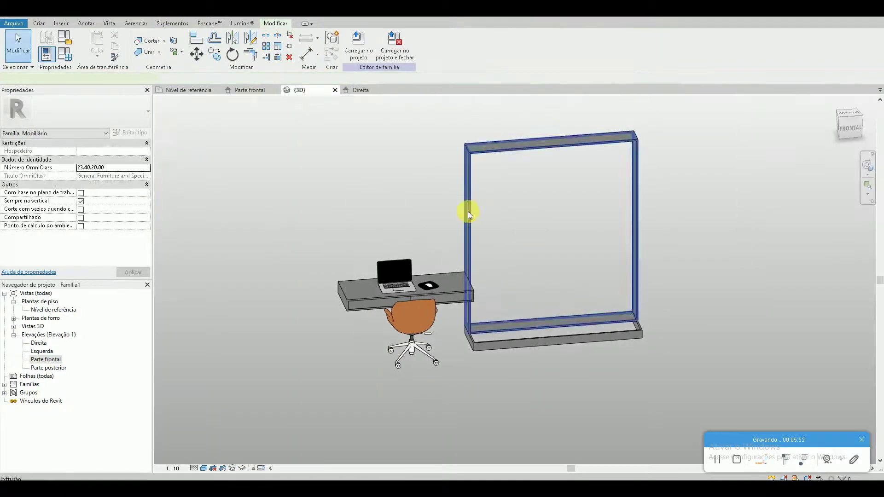
Step: Set the cabinet frame's extrusion end depth to 0.6
left_click(109, 152)
type("0.6")
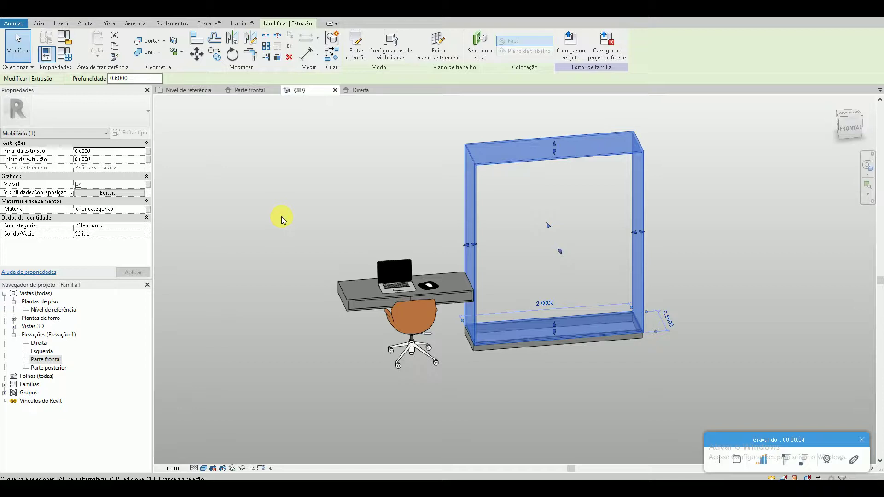
left_click(283, 218)
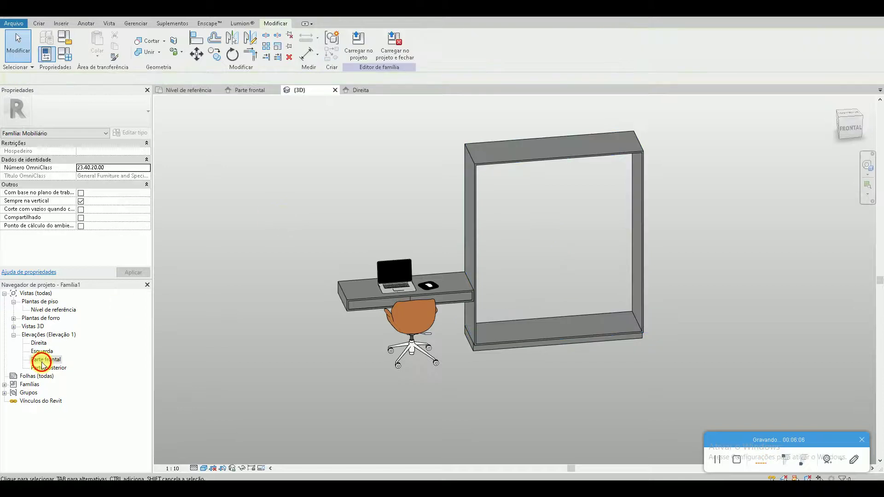
Step: Start a new rectangle extrusion in the Parte frontal elevation
double_click(42, 364)
left_click(39, 26)
left_click(87, 43)
left_click(381, 37)
Step: Sketch a back panel rectangle filling the frame's inner opening and finish the extrusion
left_click(350, 130)
left_click(584, 398)
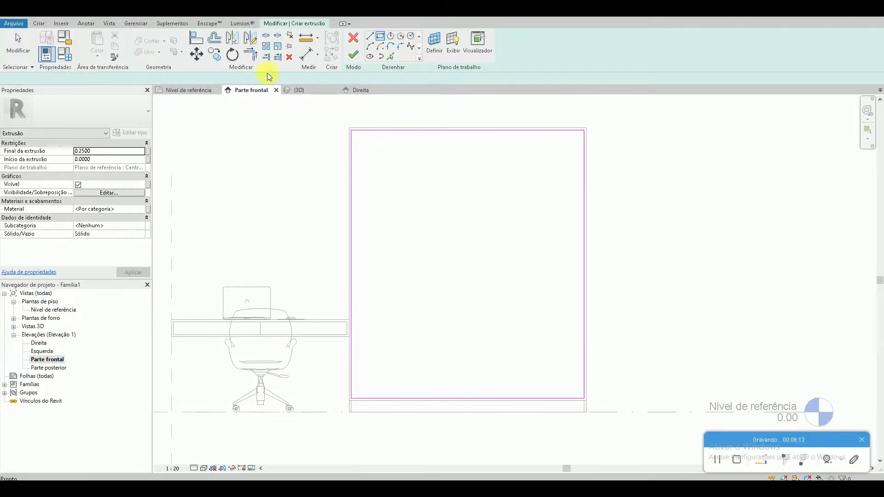
left_click(353, 54)
Step: Give the back panel a thin 0.006 extrusion depth in the 3D view
left_click(443, 240)
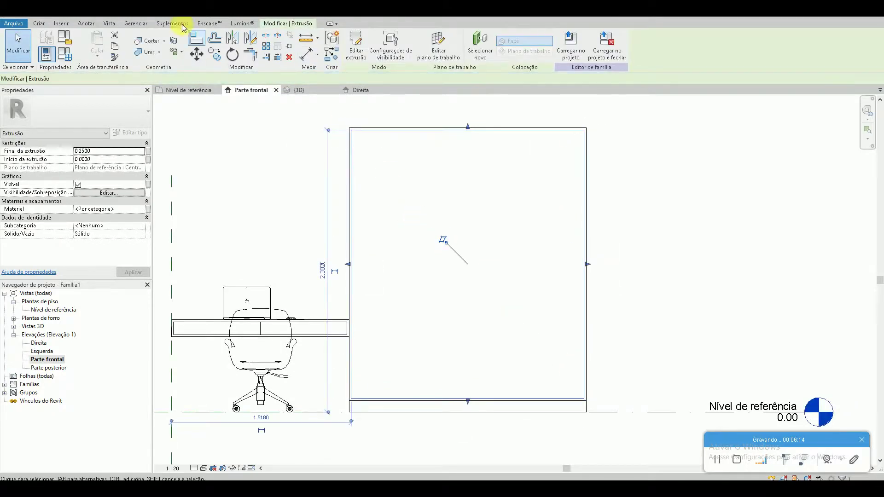
key("ctrl+Tab")
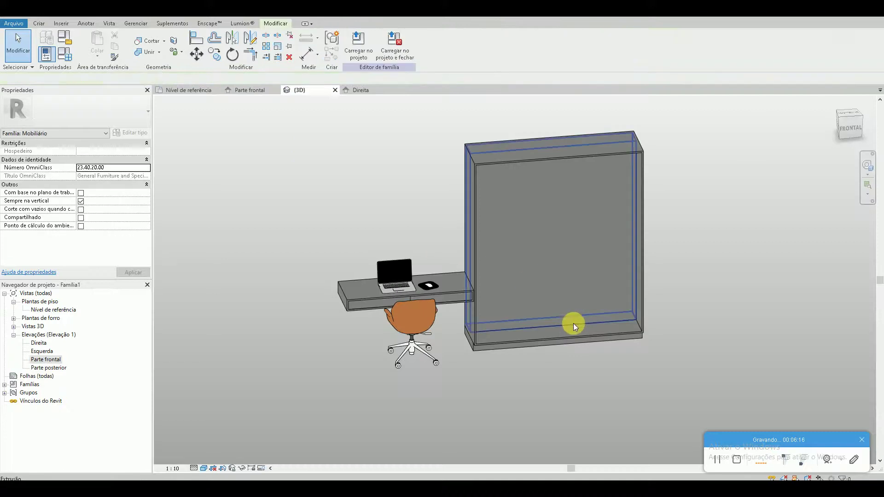
left_click(574, 324)
left_click(120, 151)
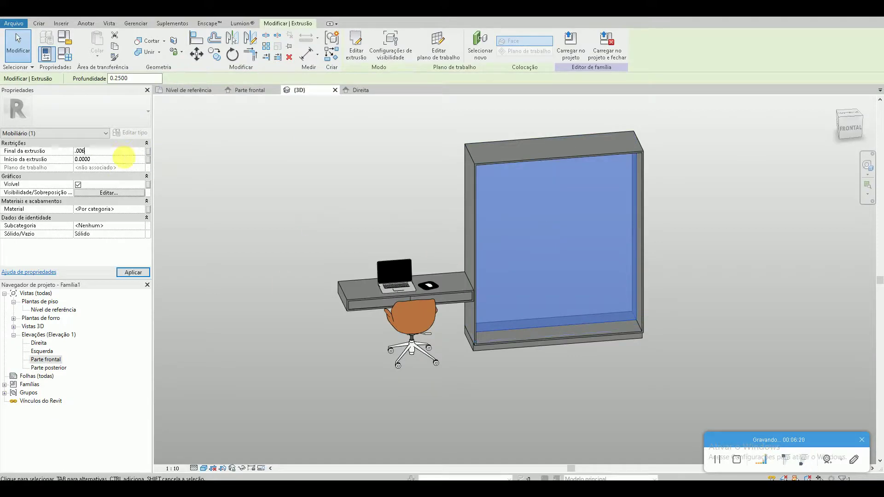
left_click(552, 402)
middle_click_drag(559, 385, 537, 388, "shift")
Step: Compare the model with the reference photo, then return to the Parte frontal elevation
key("alt+Tab")
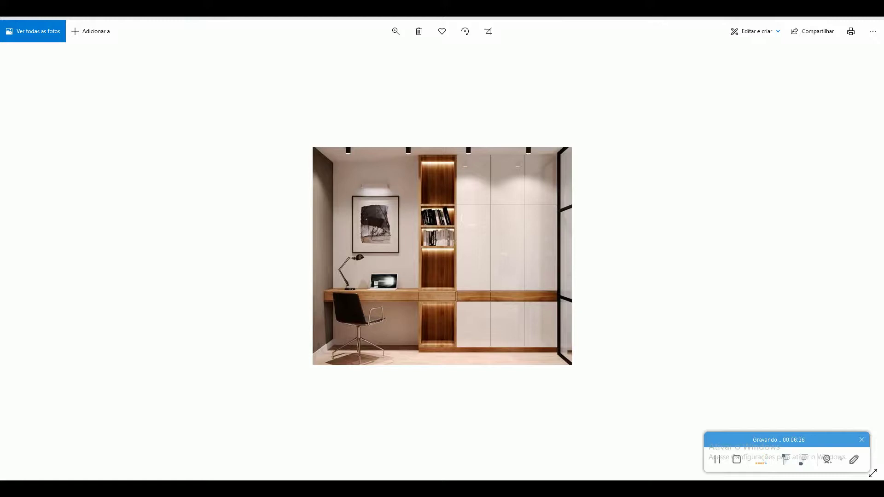
key("alt+Tab")
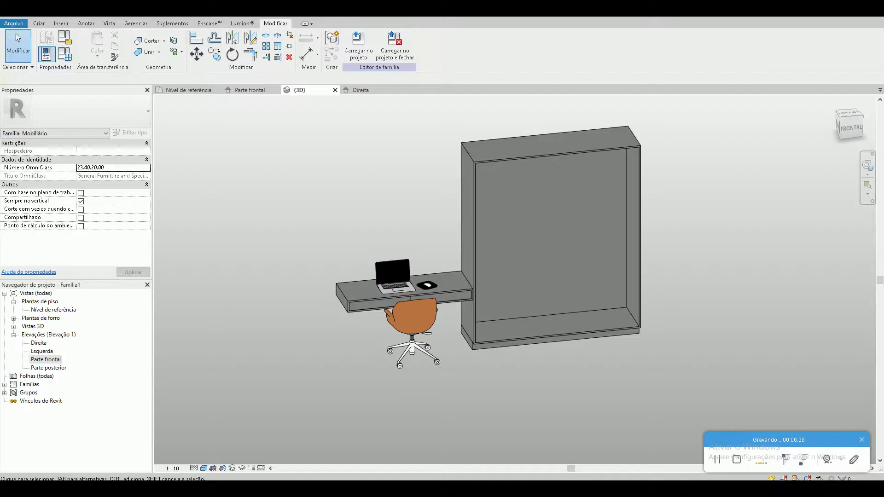
key("alt+Tab")
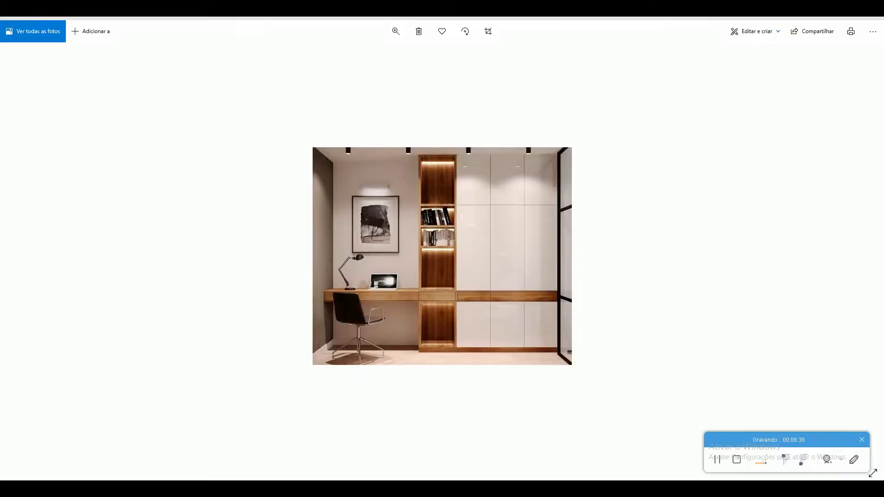
key("alt+Tab")
double_click(54, 359)
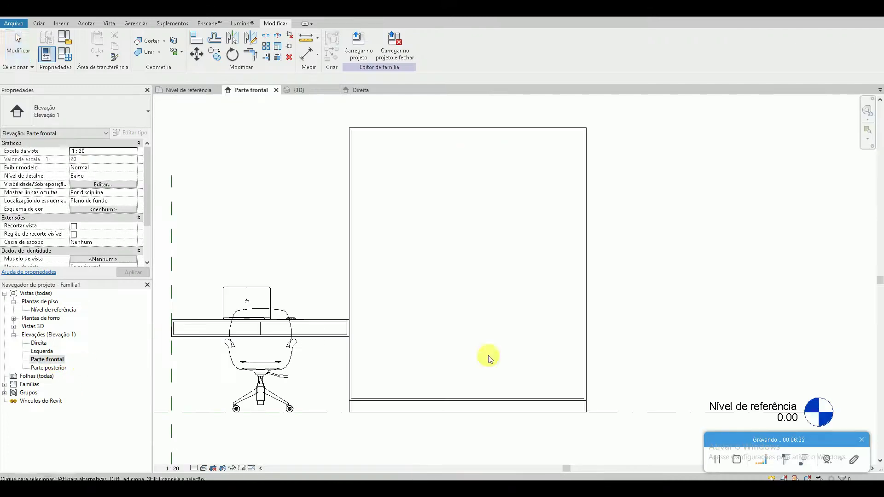
Step: Copy the two desk band extrusions right into the cabinet
left_click(336, 345)
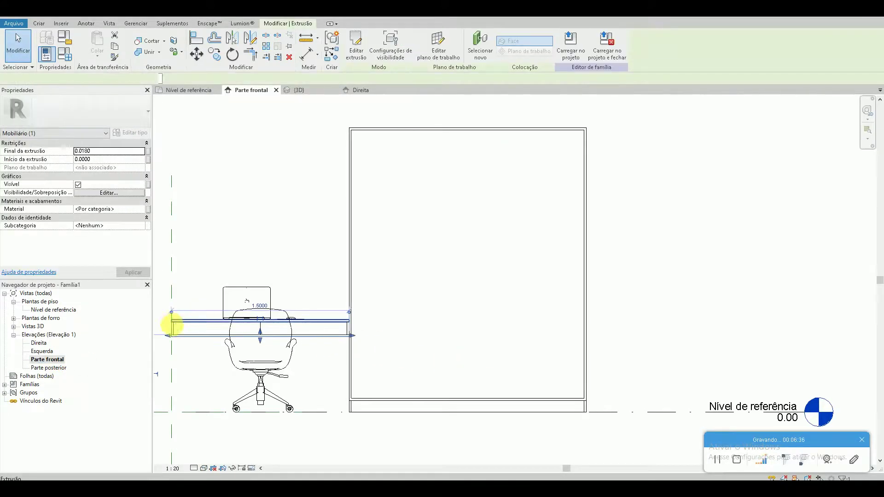
left_click(171, 322, "ctrl")
scroll(172, 322, "up", 1)
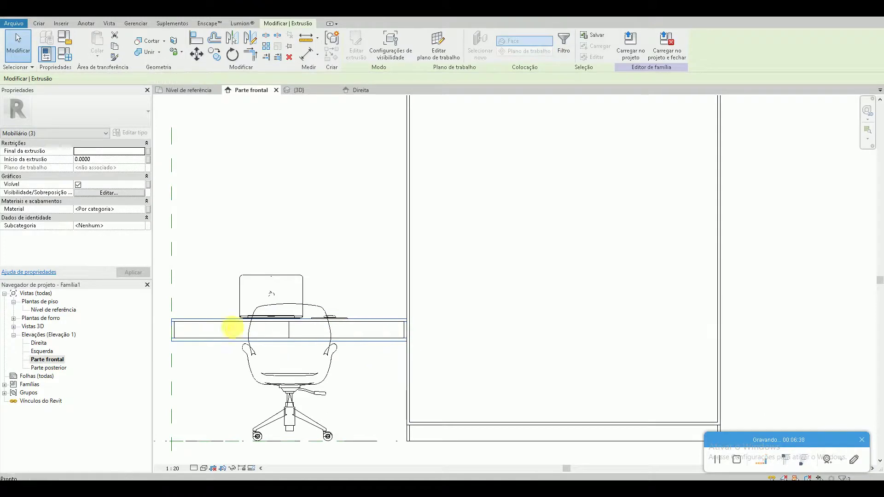
key("c")
key("o")
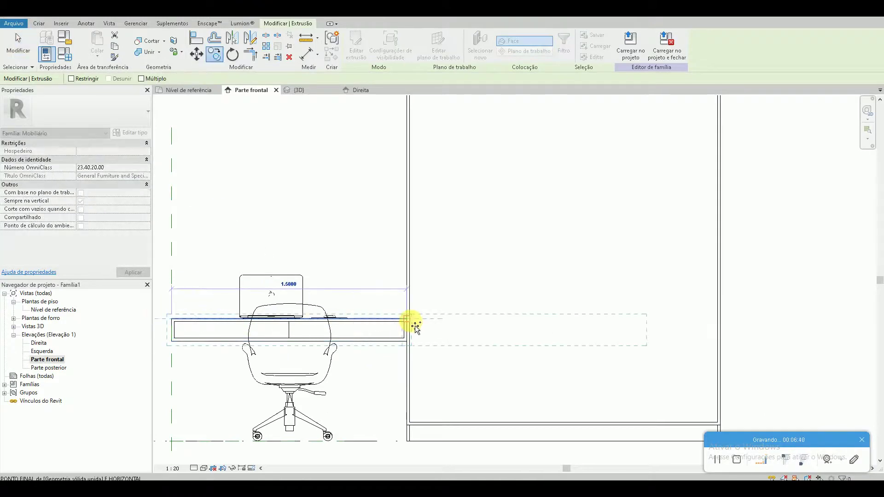
left_click(412, 325)
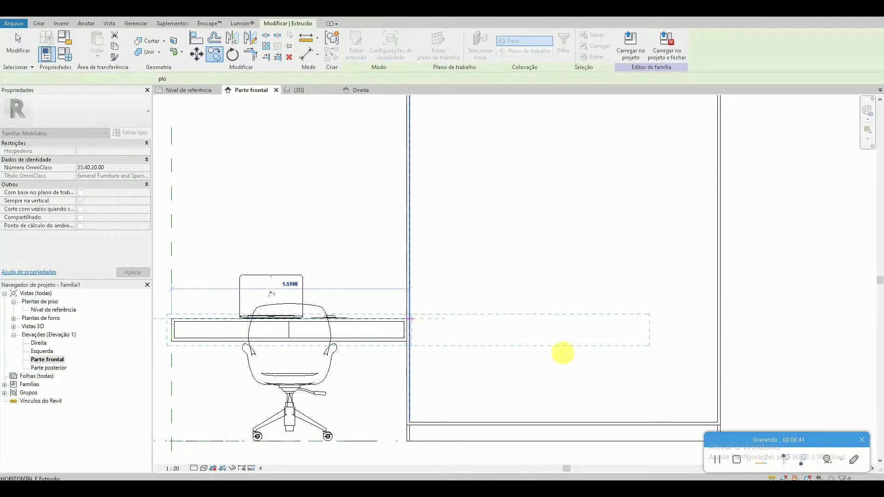
Step: Edit the copied band's sketch, moving its right edge to the cabinet's far side
left_click(647, 339)
double_click(644, 331)
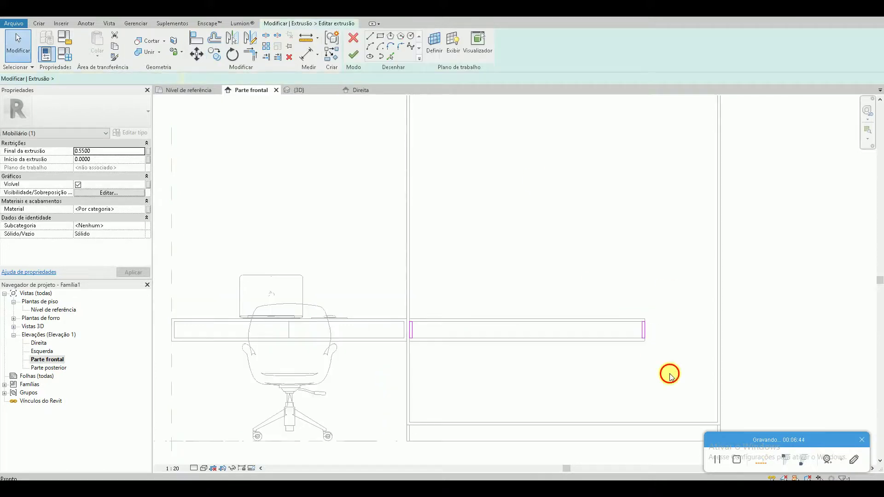
scroll(645, 330, "up", 2)
left_click(641, 330)
key("m")
key("v")
left_click(711, 332)
left_click(735, 331)
left_click(353, 55)
Step: Stretch the lower band extrusion right to the cabinet side
left_click(652, 315)
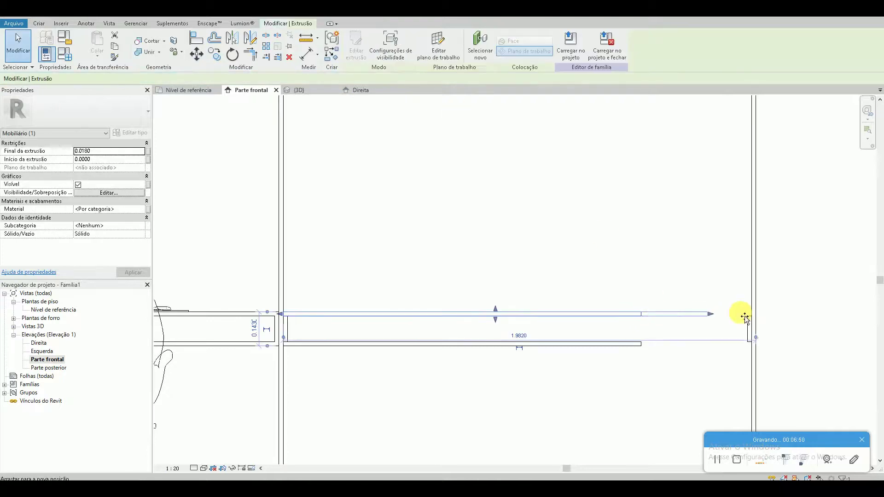
left_click(638, 350)
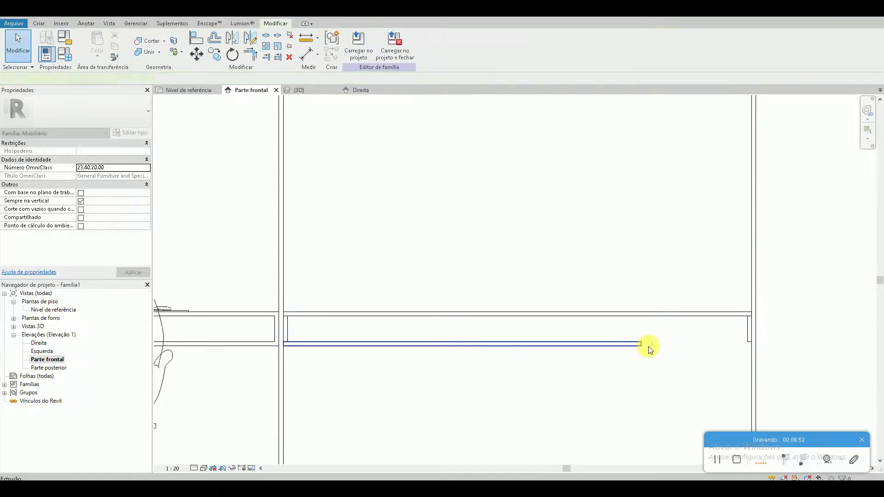
left_click(649, 346)
left_click_drag(648, 346, 751, 347)
key("Escape")
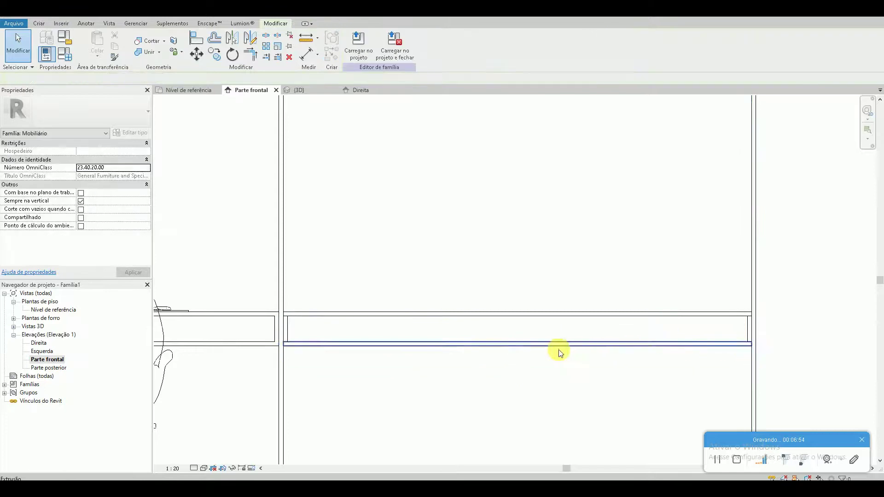
scroll(560, 350, "down", 1)
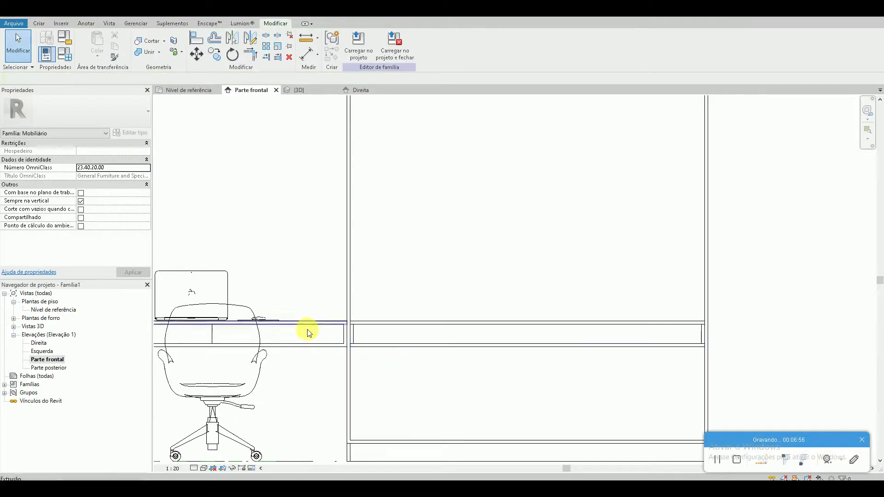
Step: Shift the desk band extrusion right toward the cabinet and check the reference photo
left_click(237, 340)
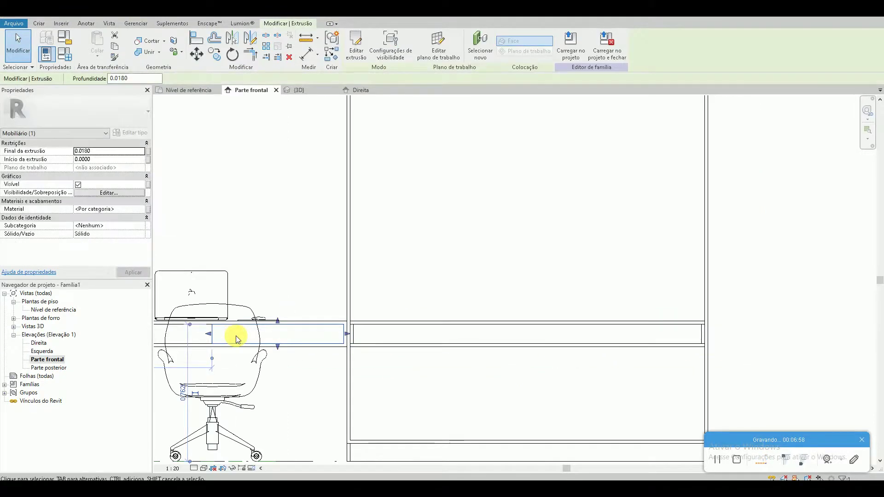
left_click_drag(237, 340, 347, 340)
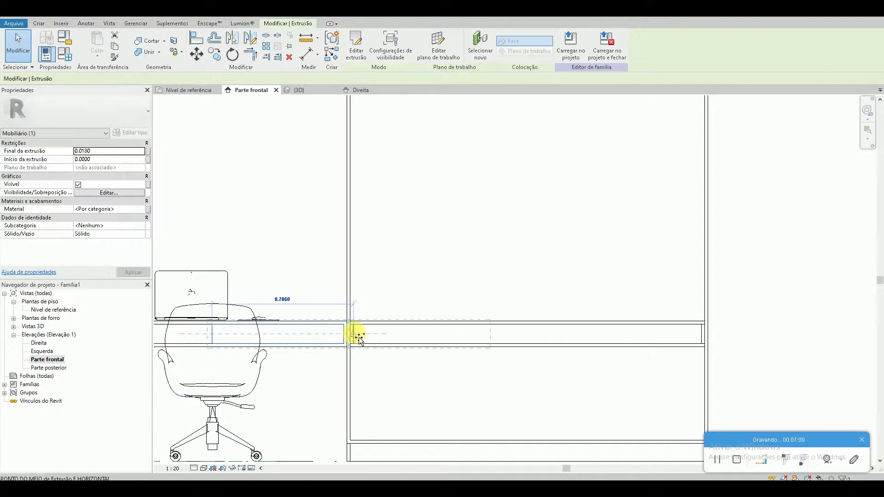
key("Escape")
key("alt+Tab")
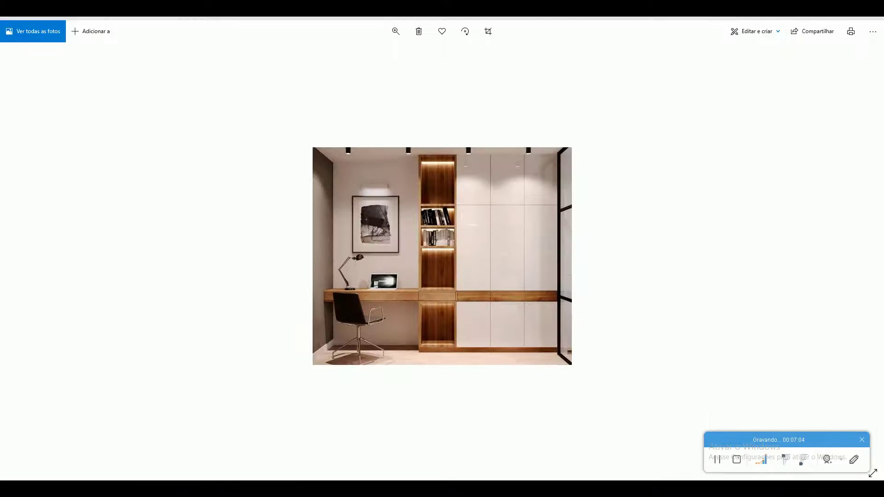
key("alt+Tab")
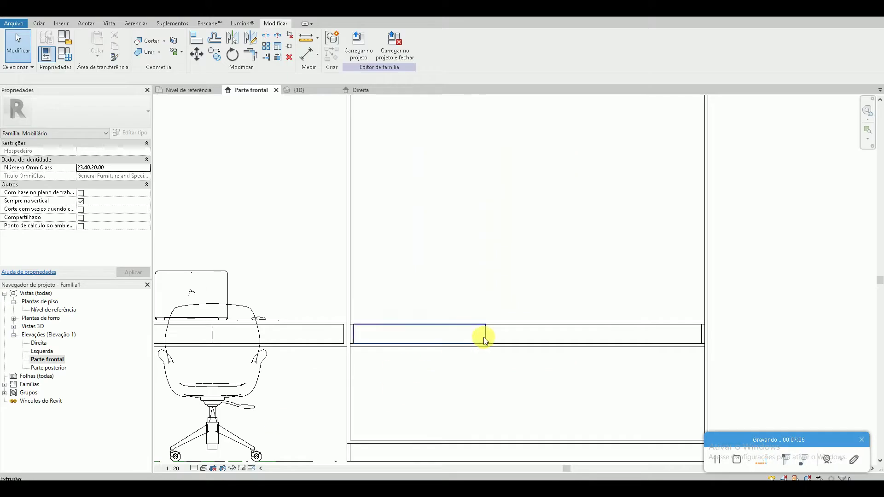
Step: Edit the drawer front's profile and change its width dimension to 5
left_click(484, 337)
left_click(358, 46)
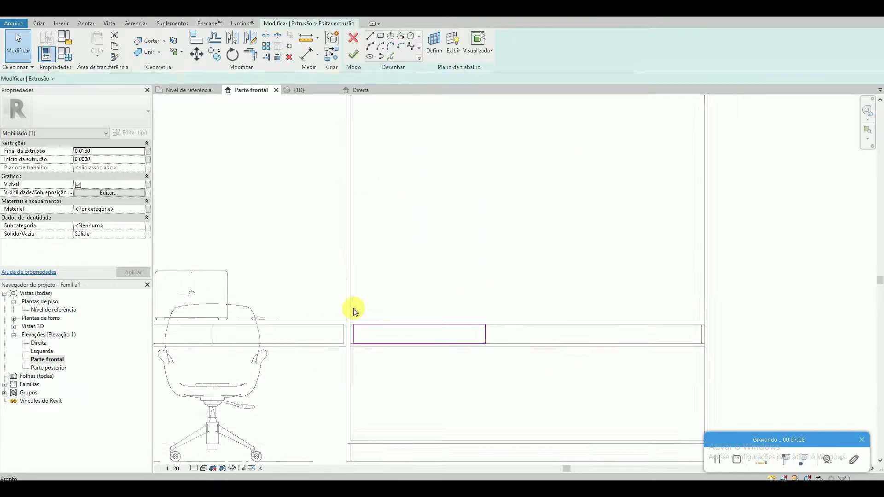
scroll(352, 337, "up", 2)
left_click(352, 336)
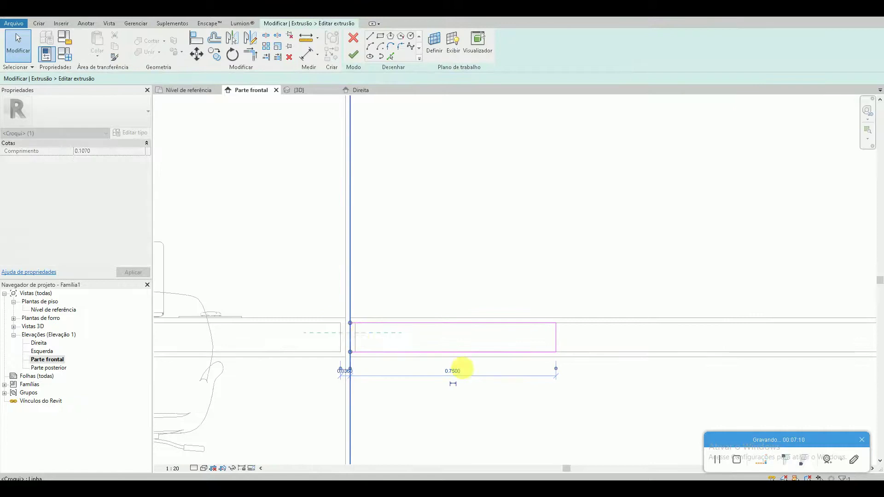
left_click(557, 341)
left_click(454, 299)
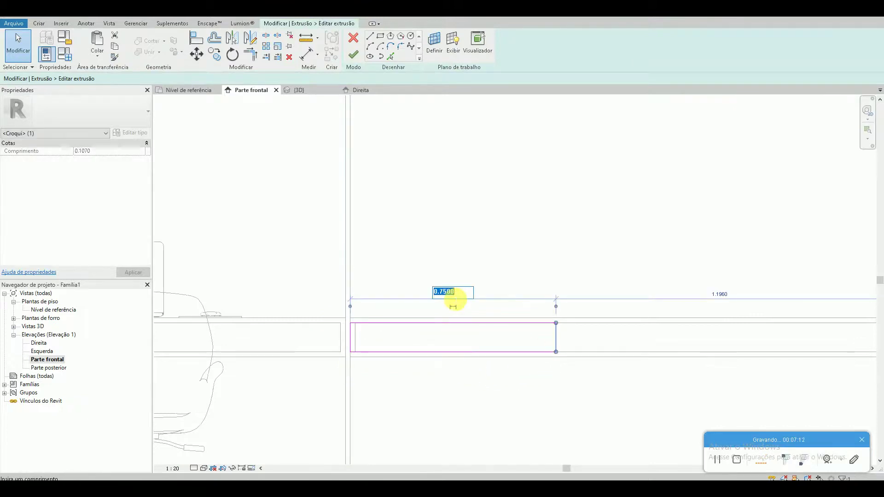
type("5")
key("Return")
left_click(452, 296)
Step: Snap the profile's left edge to the cabinet's reference plane and finish the edit
scroll(452, 296, "down", 3)
scroll(428, 306, "up", 4)
scroll(414, 317, "up", 1)
left_click(419, 312)
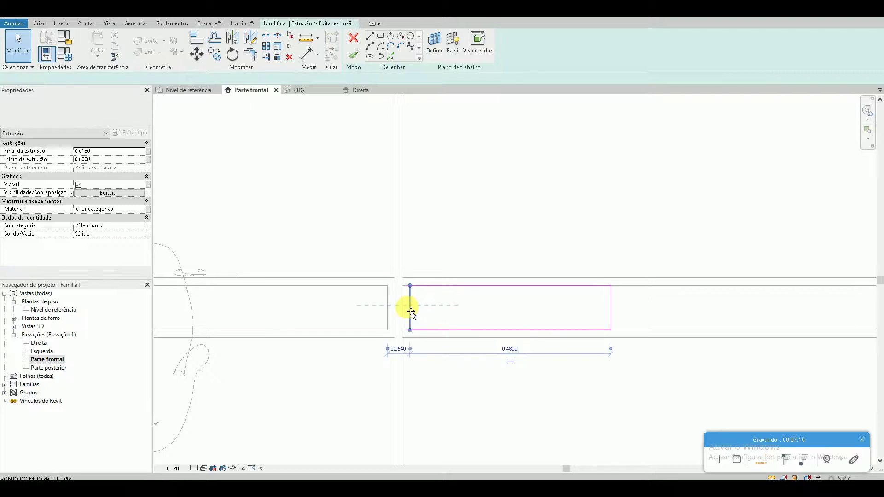
left_click_drag(411, 313, 405, 306)
scroll(424, 305, "down", 2)
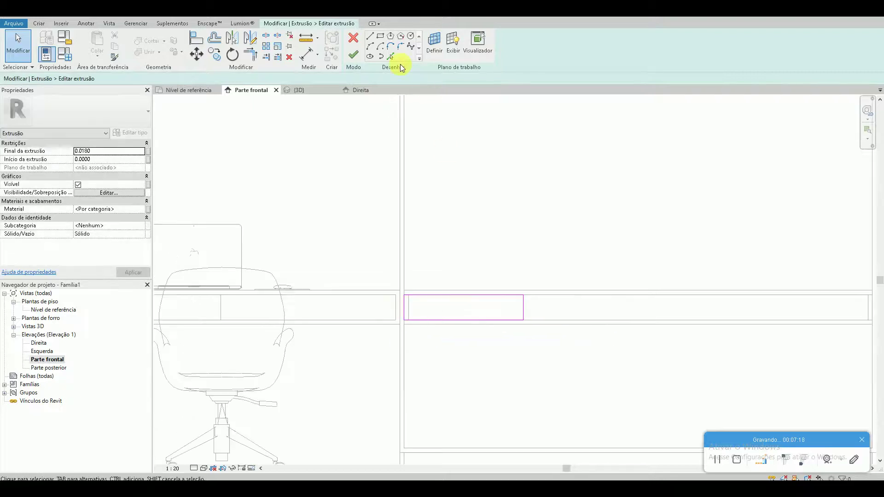
left_click(352, 56)
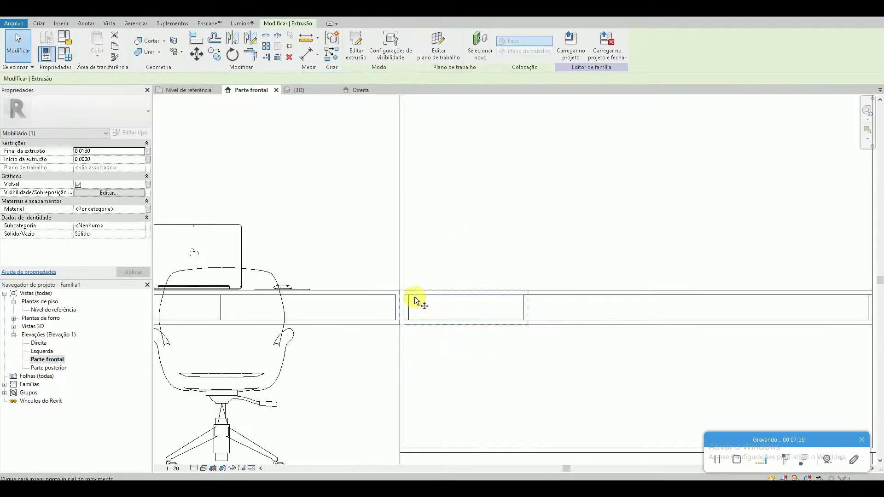
key("c")
key("o")
left_click(403, 295)
left_click(625, 303)
middle_click_drag(667, 306, 593, 330)
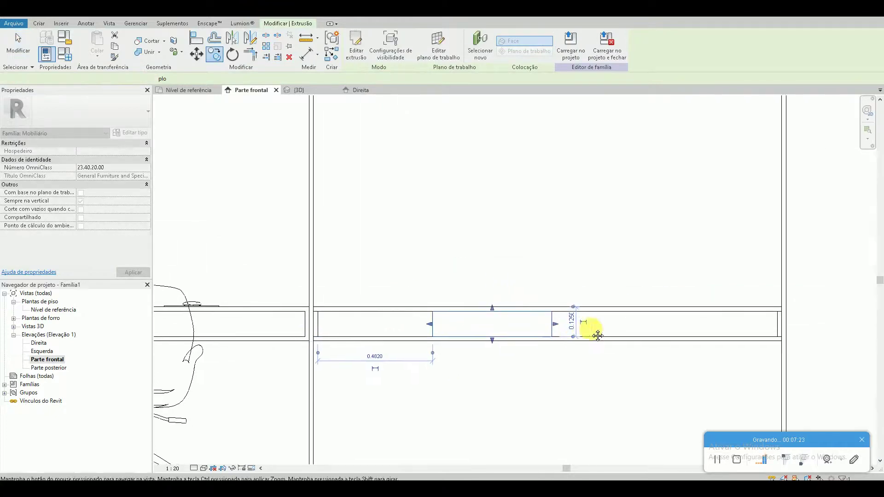
left_click(430, 307)
left_click(553, 317)
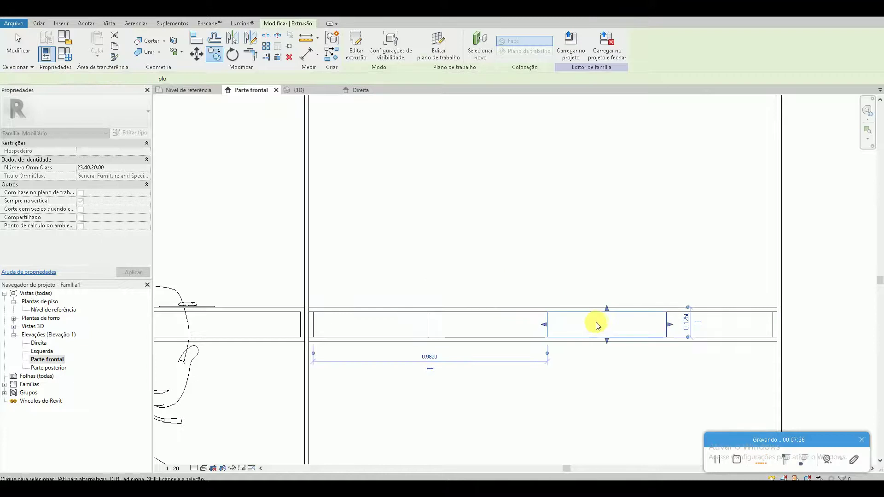
key("Escape")
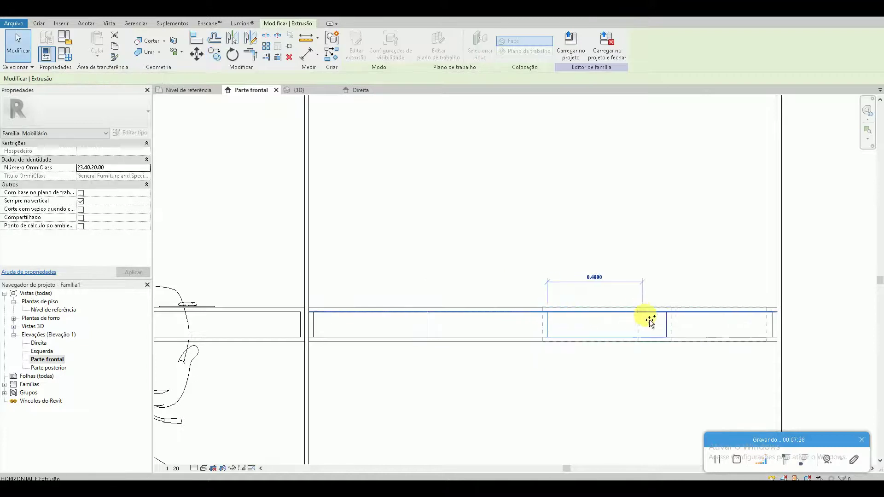
key("c")
key("o")
left_click(704, 326)
key("Escape")
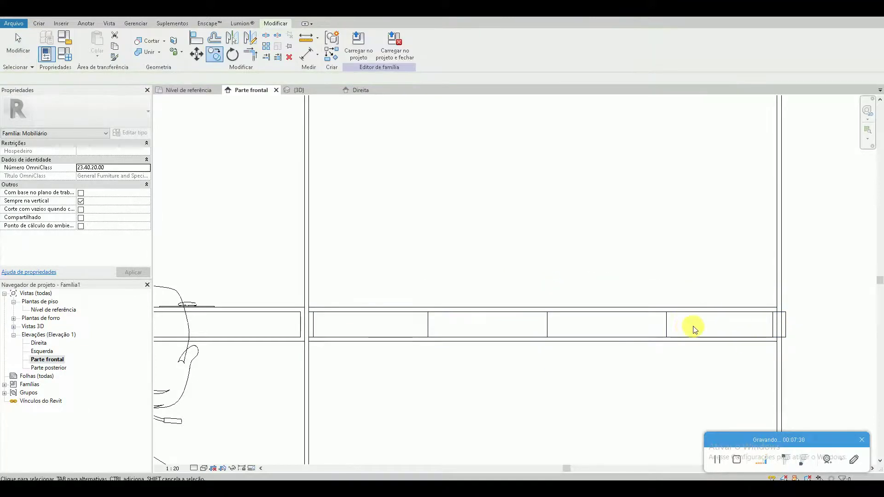
mouse_move(708, 325)
left_mouse_down()
mouse_move(441, 325)
mouse_move(466, 327)
left_mouse_up()
scroll(465, 327, "down", 2)
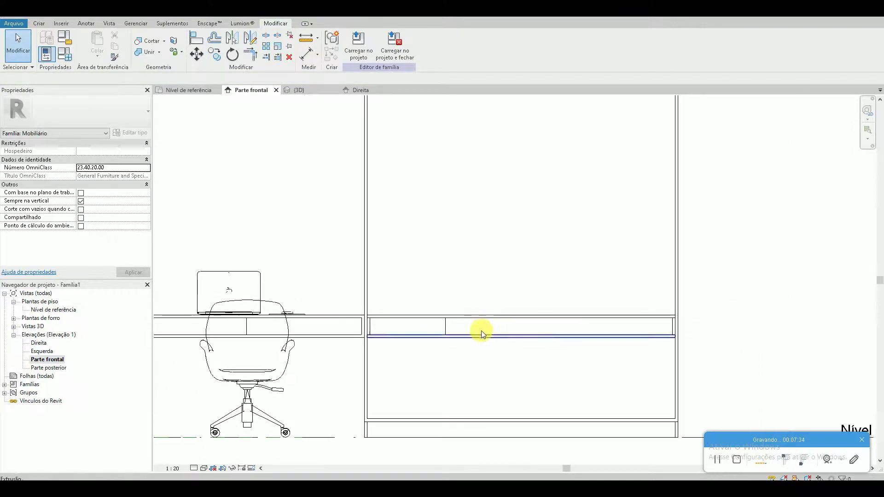
left_click(374, 328)
Step: Draw several vertical model guide lines above the cabinet's top edge
key("Escape")
scroll(433, 300, "down", 3)
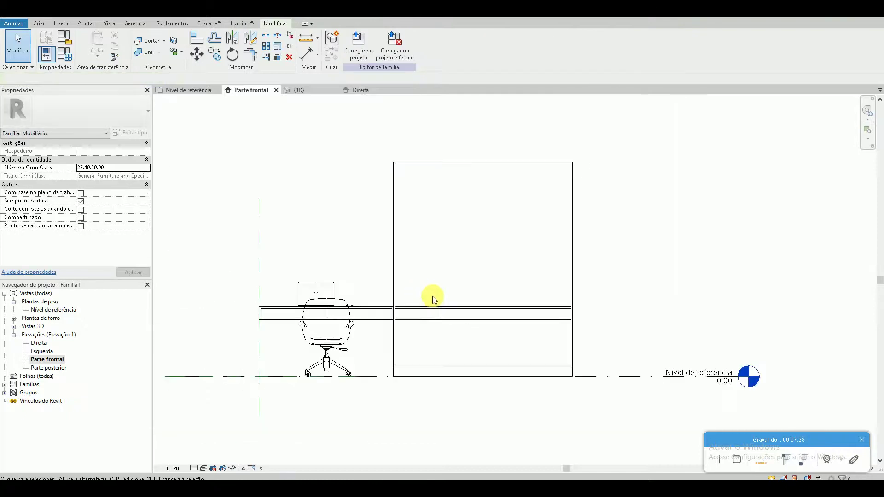
left_click(37, 24)
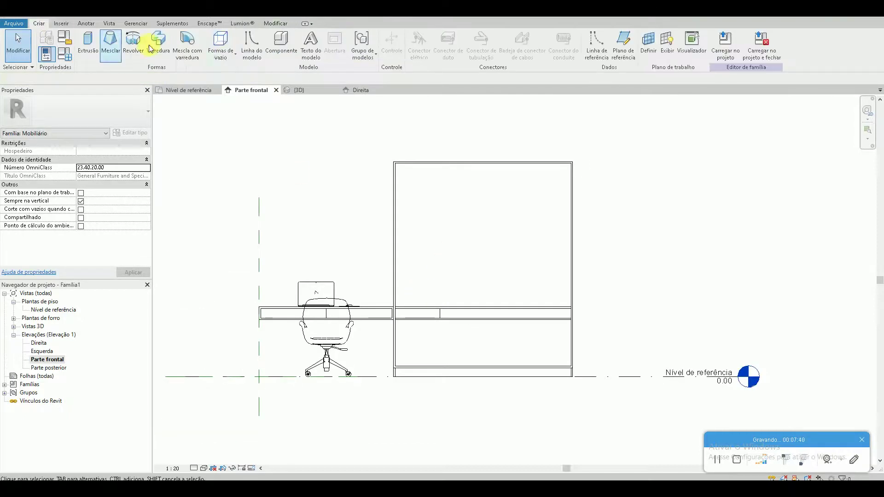
left_click(252, 41)
left_click(395, 162)
left_click(394, 109)
key("Escape")
left_click(572, 163)
key("Escape")
left_click(523, 148)
left_click(522, 122)
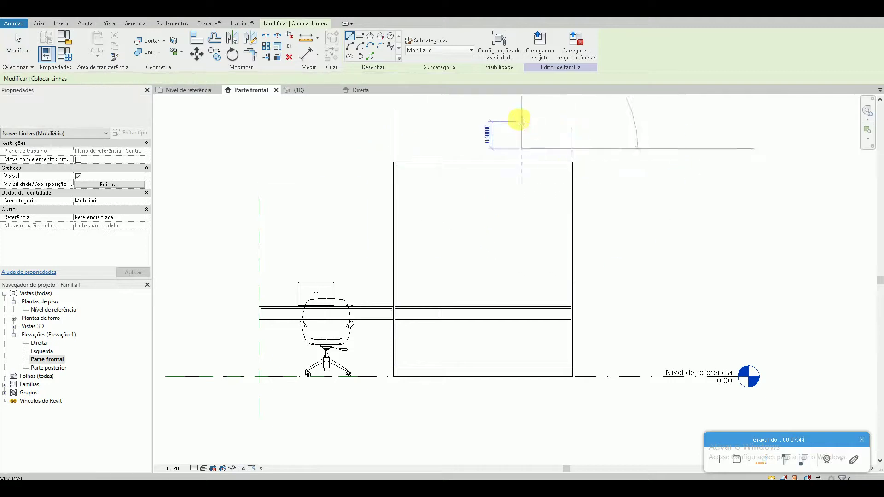
key("Escape")
left_click(422, 139)
left_click(421, 122)
key("Escape")
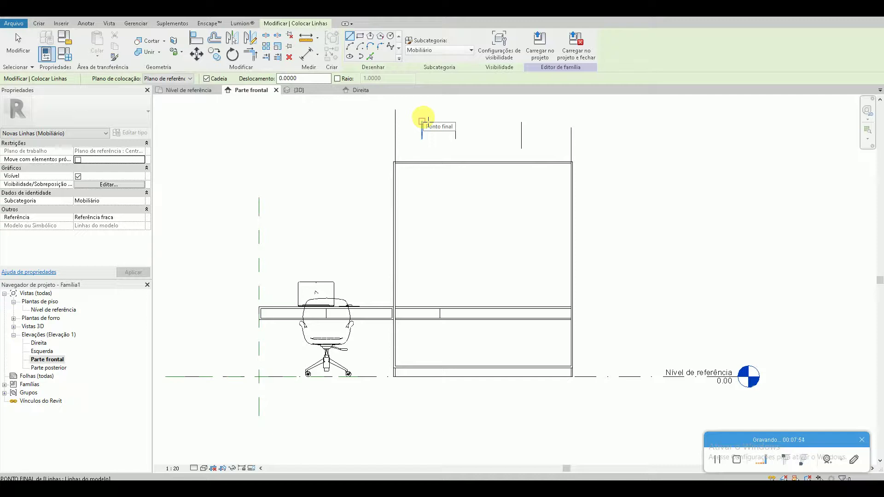
key("Escape")
Step: Dimension across the guide lines and set the chain to four EQ segments
scroll(470, 138, "up", 2)
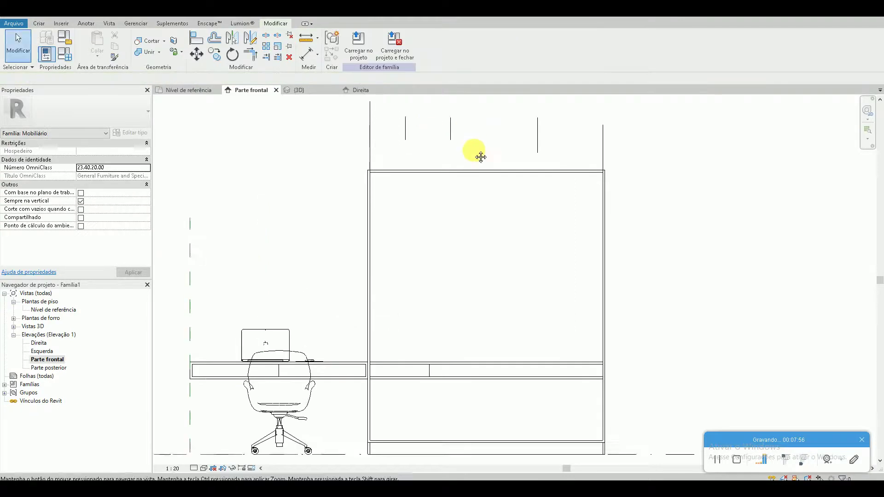
key("d")
key("i")
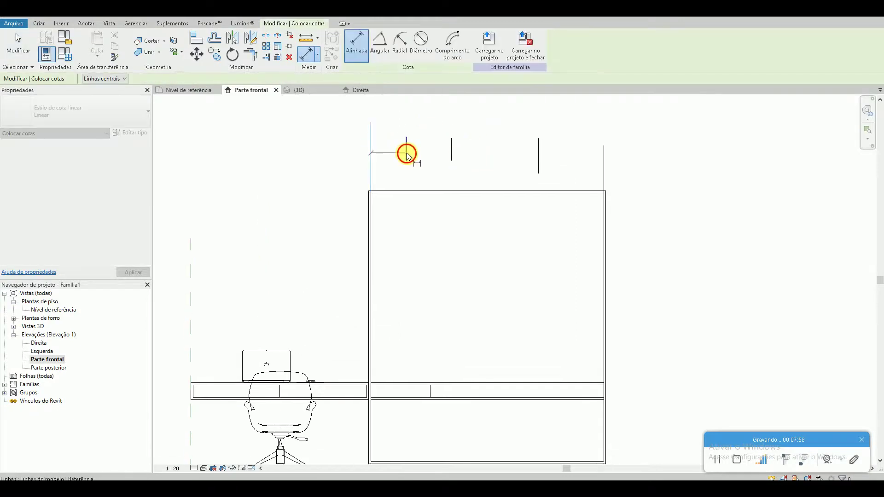
left_click(450, 158)
left_click(539, 167)
left_click(603, 167)
left_click(499, 125)
left_click(486, 154)
key("Escape")
key("Escape")
Step: Start the Align tool (AL) and cancel it without changes
scroll(485, 215, "down", 1)
key("a")
key("l")
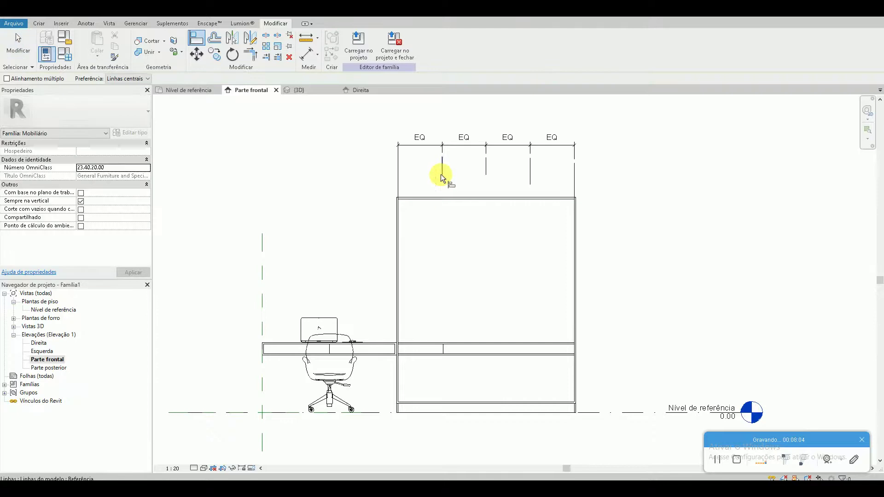
scroll(444, 341, "up", 2)
key("Escape")
Step: Copy the drawer front with Multiple to the other three guide-line divisions
left_click(440, 360)
key("c")
key("o")
left_click(355, 354)
left_click(142, 78)
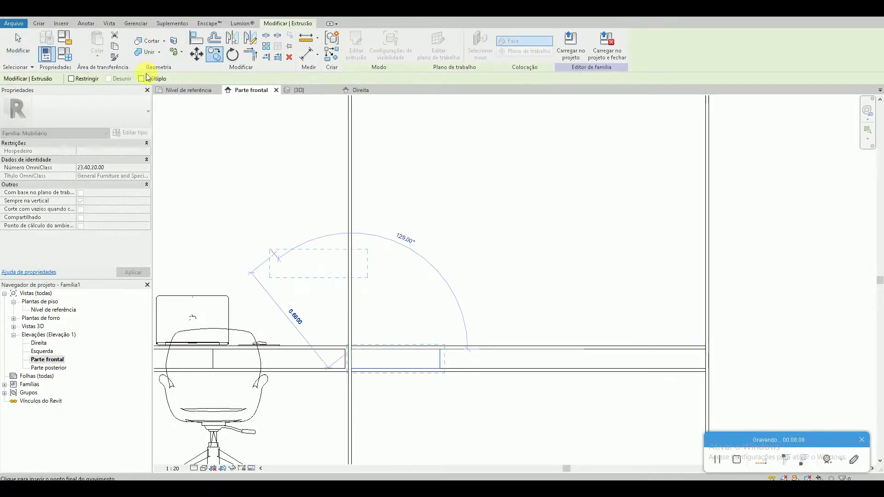
left_click(441, 353)
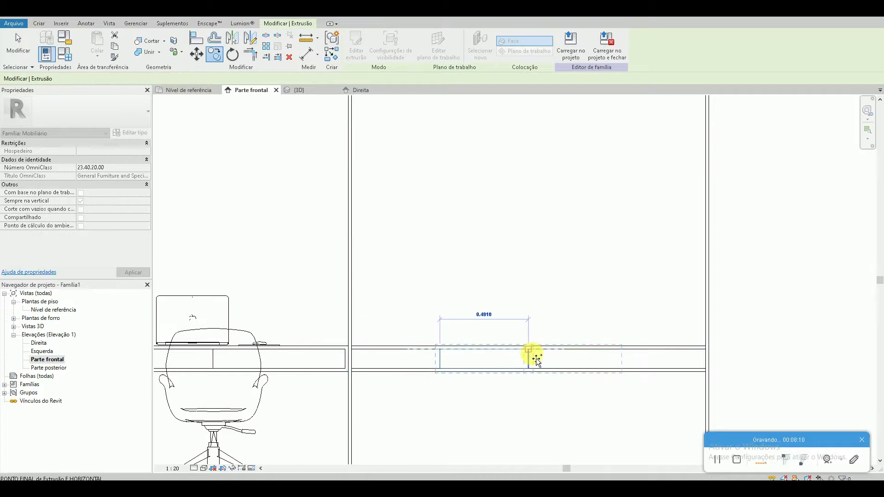
left_click(570, 359)
left_click(618, 357)
Step: Delete the temporary guide lines and their EQ dimension
key("Escape")
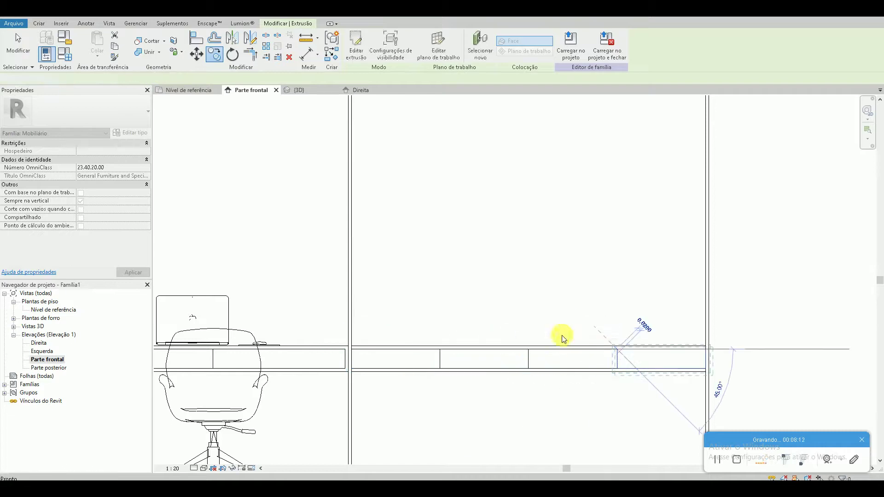
key("Escape")
scroll(562, 334, "down", 2)
mouse_move(684, 148)
left_mouse_down()
mouse_move(442, 119)
mouse_move(428, 109)
left_mouse_up()
key("Delete")
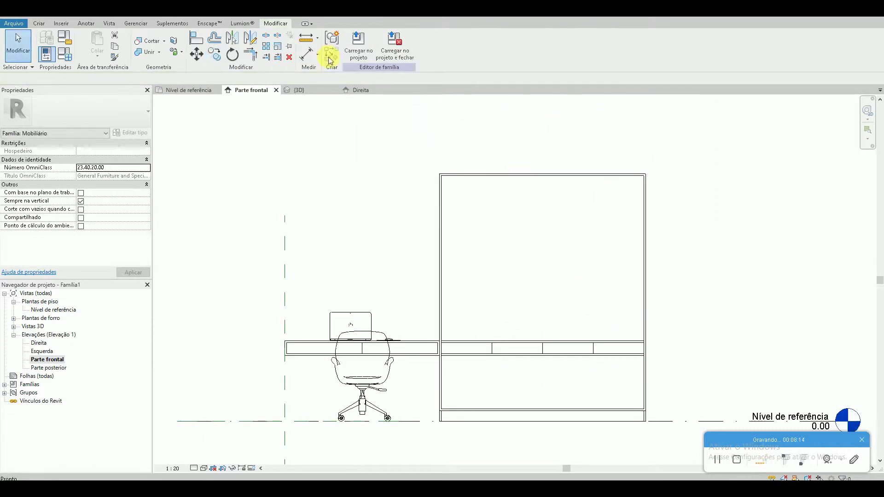
key("ctrl+Tab")
scroll(597, 295, "up", 3)
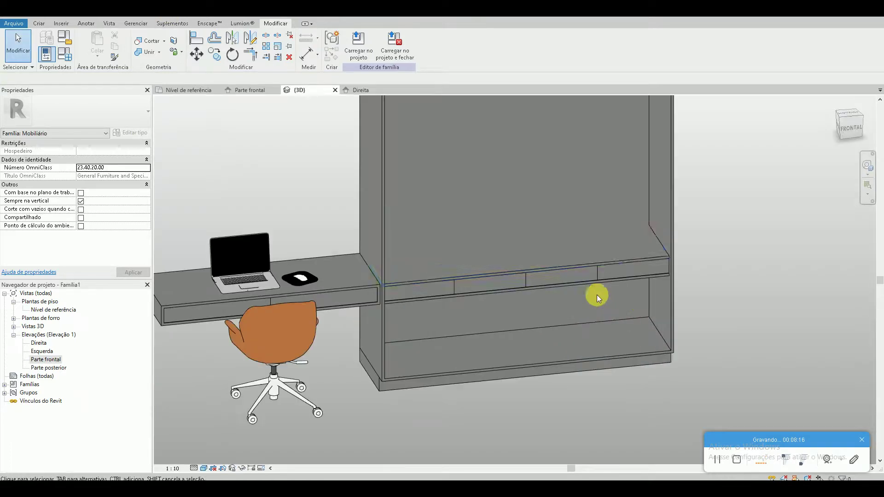
left_click(631, 236)
scroll(500, 249, "up", 2)
scroll(543, 222, "up", 2)
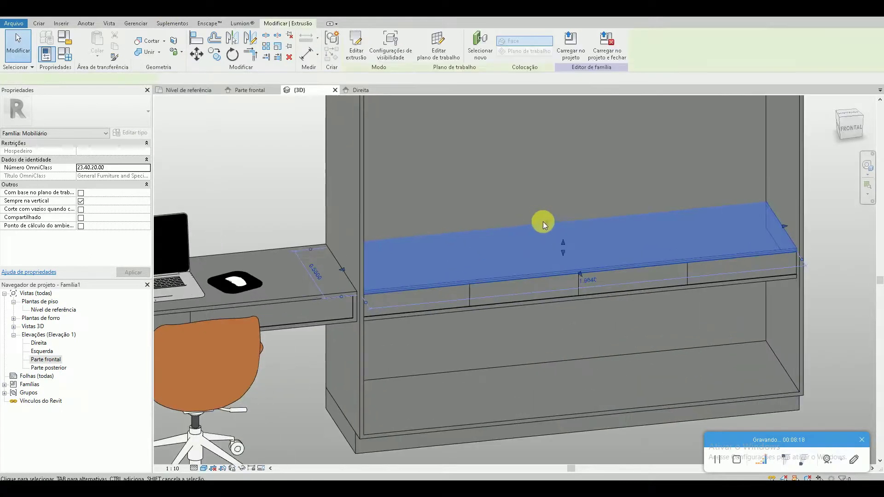
left_click_drag(558, 232, 554, 231)
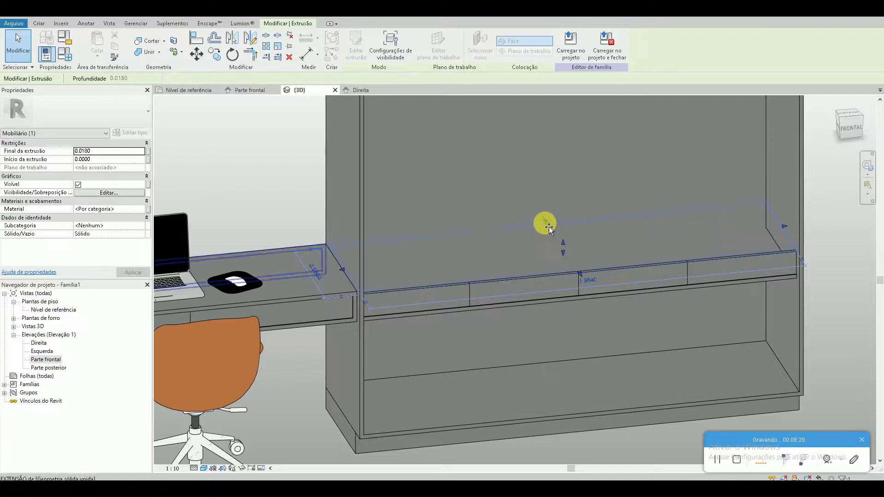
key("Escape")
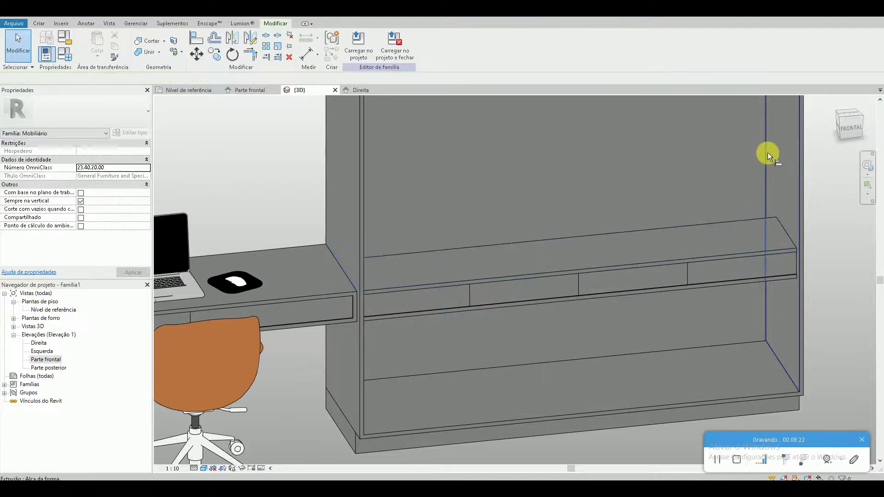
key("a")
key("l")
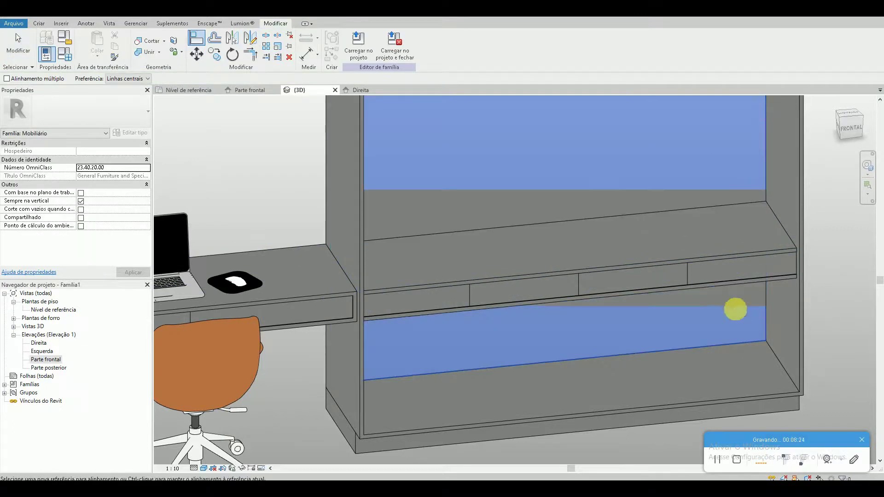
key("Escape")
mouse_move(716, 292)
middle_mouse_down("shift")
mouse_move(621, 188)
mouse_move(544, 226)
middle_mouse_up("shift")
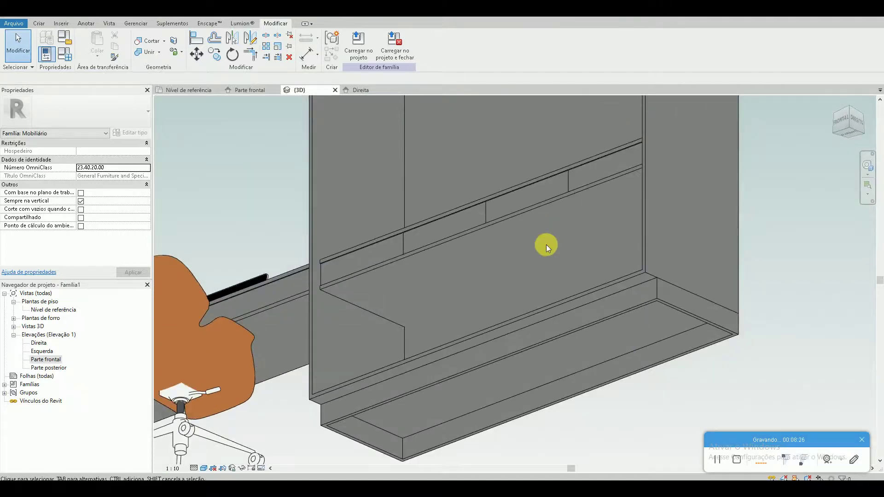
left_click(567, 252)
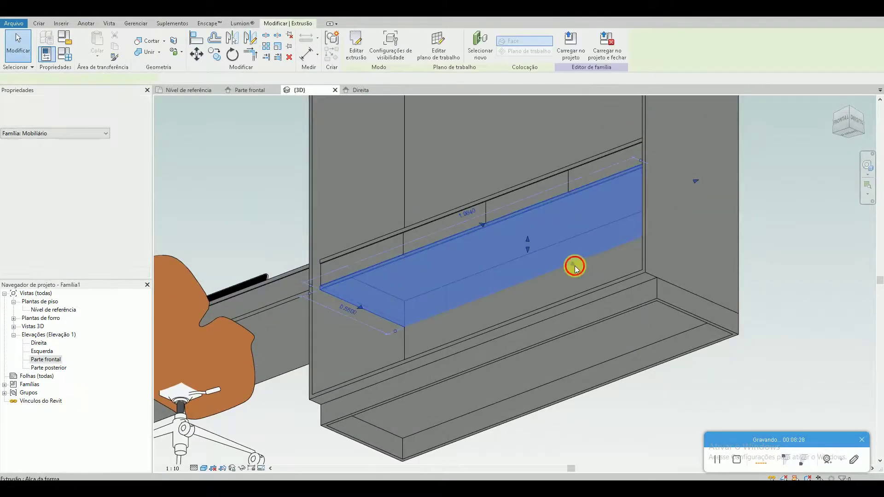
key("Escape")
mouse_move(519, 272)
middle_mouse_down("shift")
mouse_move(632, 345)
mouse_move(651, 401)
mouse_move(572, 280)
middle_mouse_up("shift")
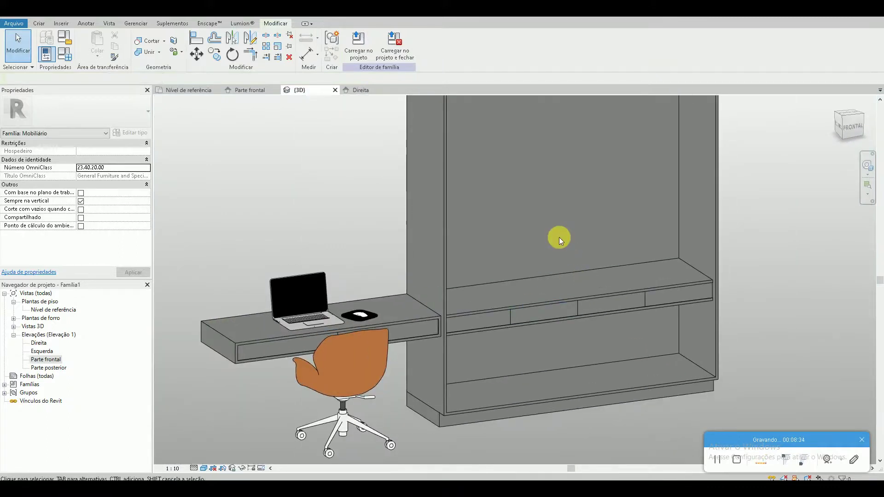
middle_click_drag(464, 253, 477, 256, "shift")
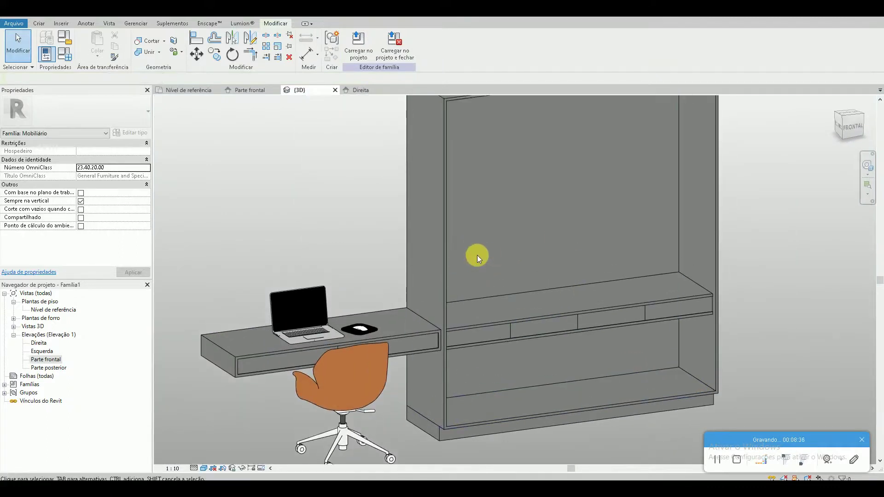
key("alt+Tab")
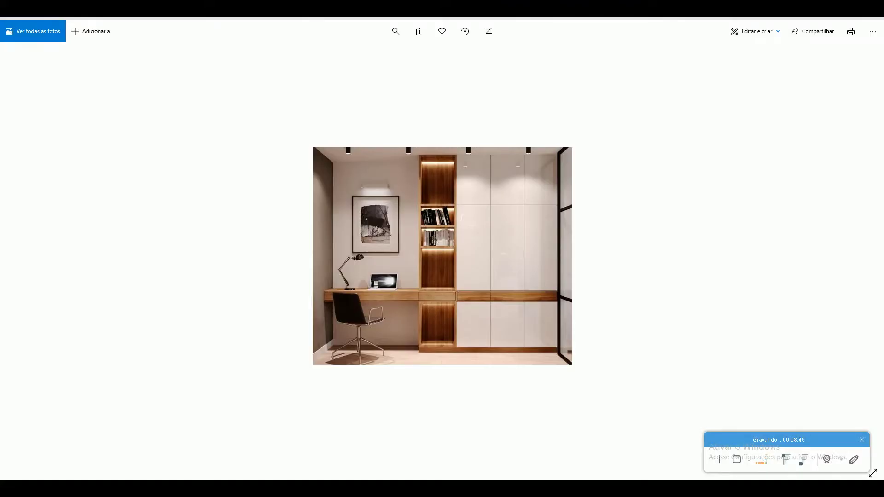
key("alt+Tab")
key("alt+Tab")
key("alt+Tab")
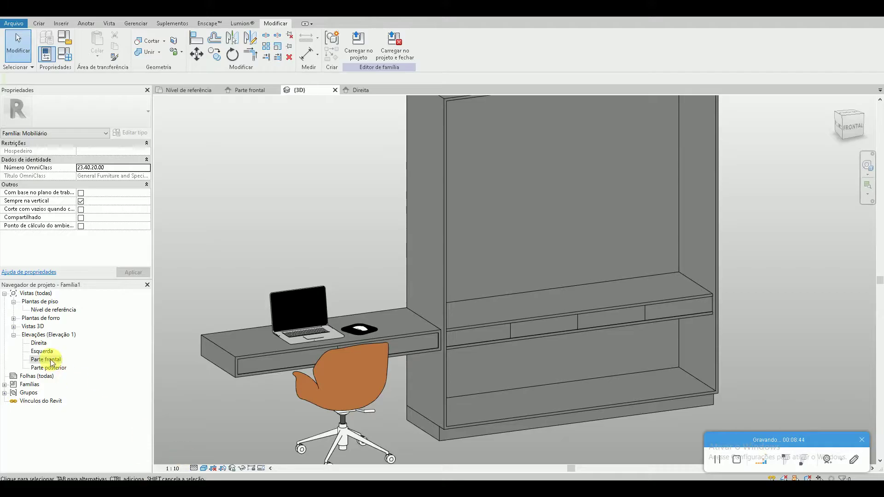
Step: In the Parte frontal elevation, edit the cabinet sketch and draw a full-height vertical divider line
double_click(51, 361)
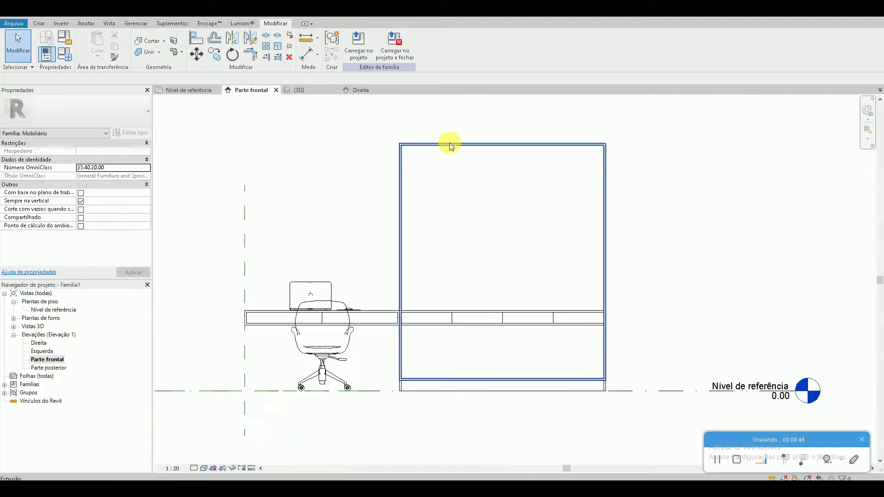
left_click(449, 177)
left_click(358, 44)
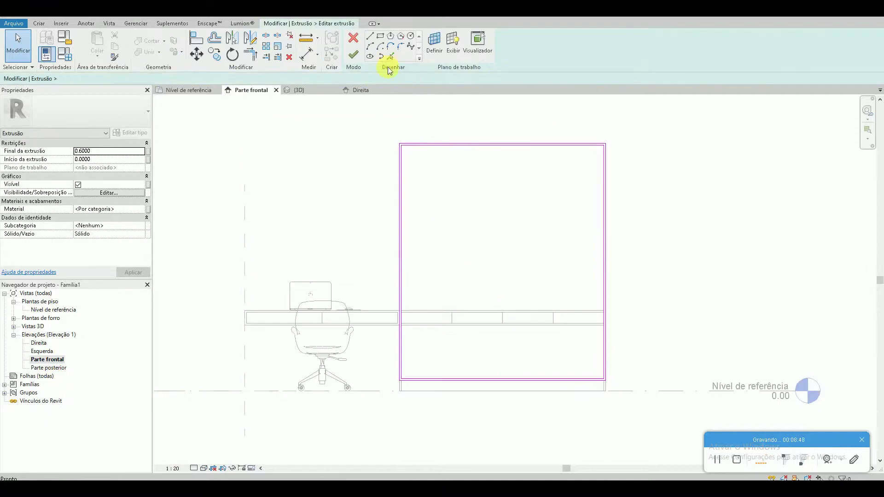
left_click(371, 41)
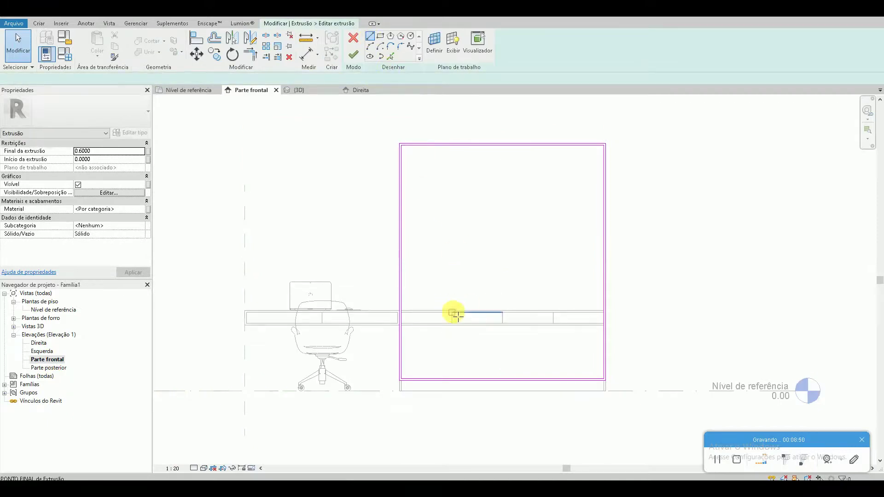
left_click(454, 313)
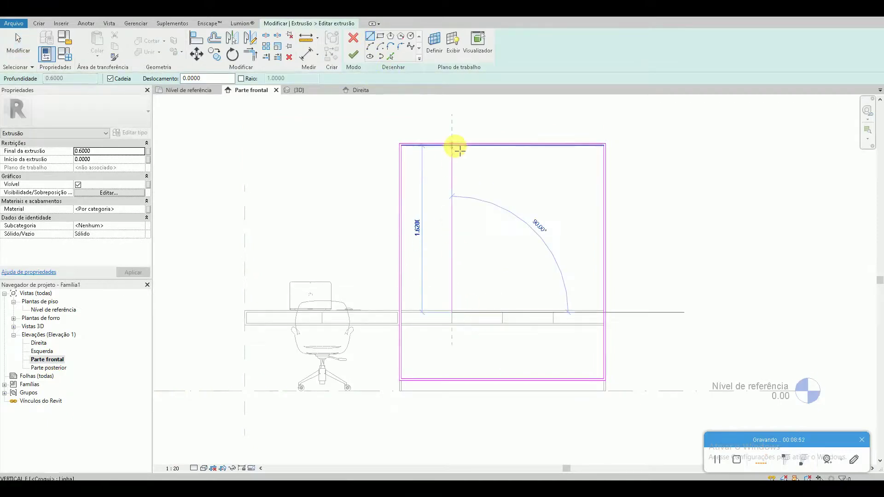
left_click(453, 146)
key("Escape")
key("Escape")
scroll(452, 257, "up", 2)
Step: Offset the divider line to add a parallel line for the partition thickness
left_click(214, 38)
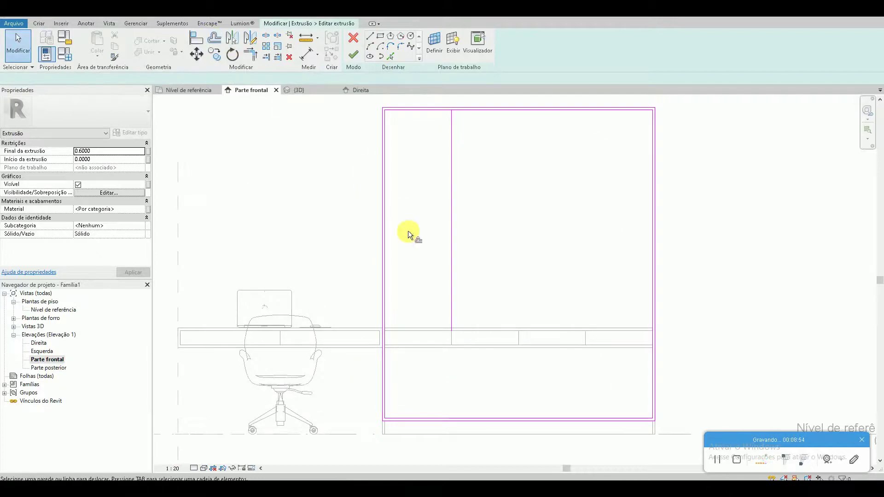
left_click(450, 352)
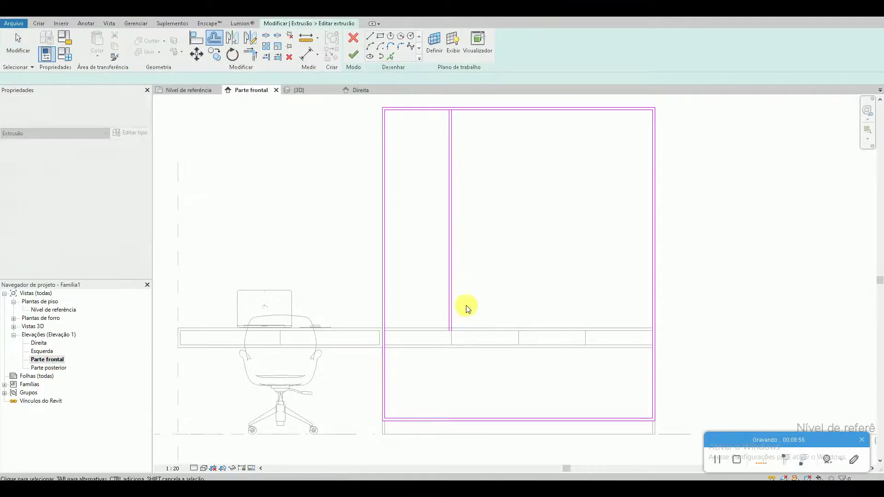
key("l")
key("i")
scroll(451, 322, "up", 3)
left_click(452, 318)
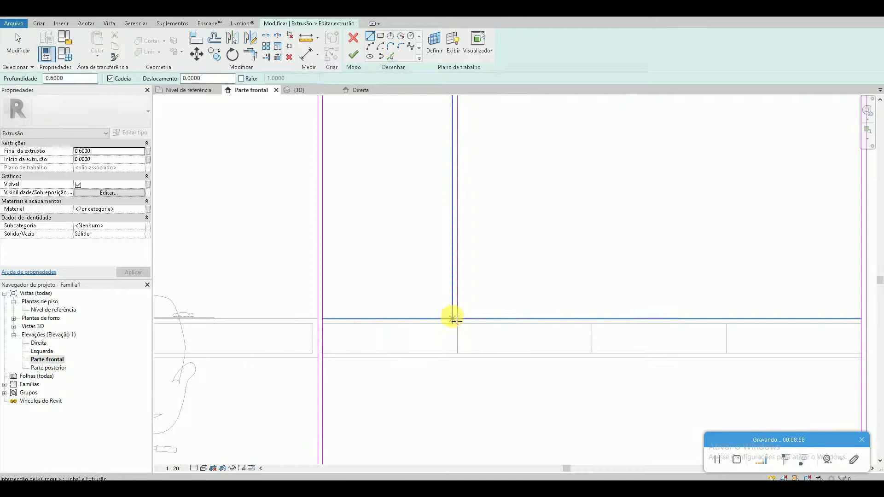
scroll(454, 316, "up", 2)
scroll(455, 313, "up", 2)
key("Escape")
key("Escape")
Step: Trim the horizontal sketch line back to the partition
key("t")
key("r")
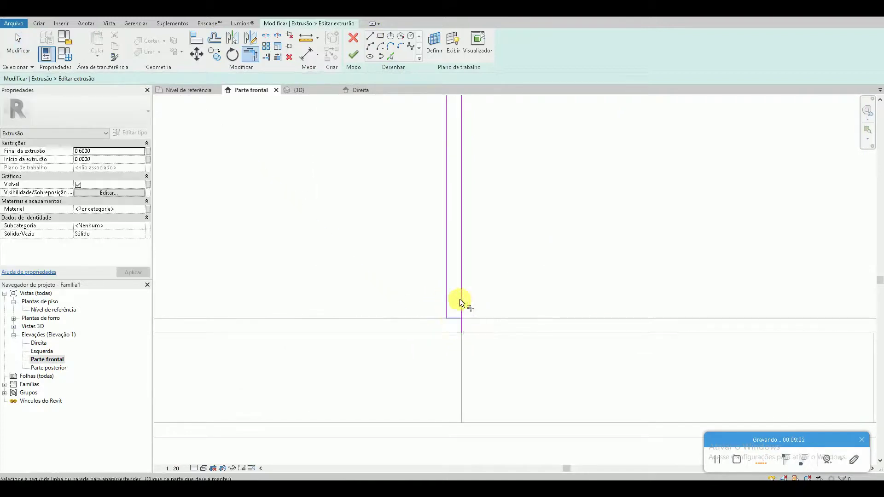
scroll(462, 334, "down", 2)
scroll(462, 336, "down", 3)
key("Escape")
scroll(488, 244, "up", 2)
scroll(471, 212, "up", 2)
scroll(430, 178, "up", 1)
key("t")
key("r")
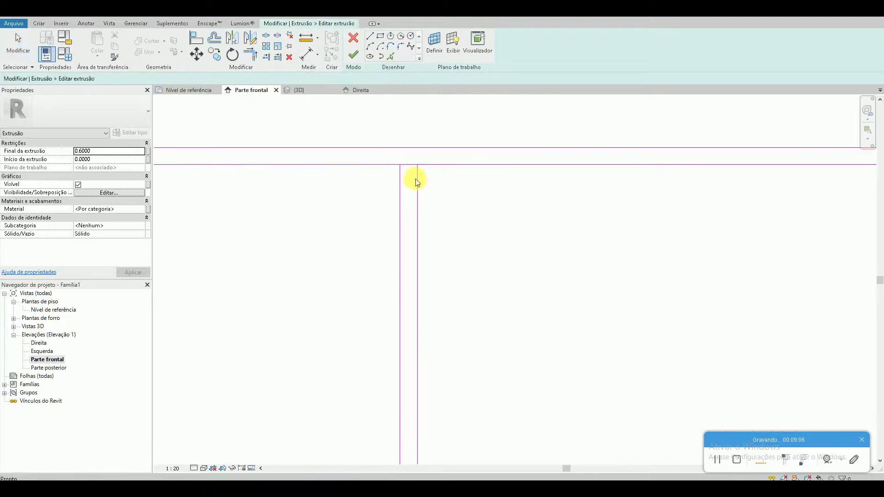
left_click(390, 165)
key("Escape")
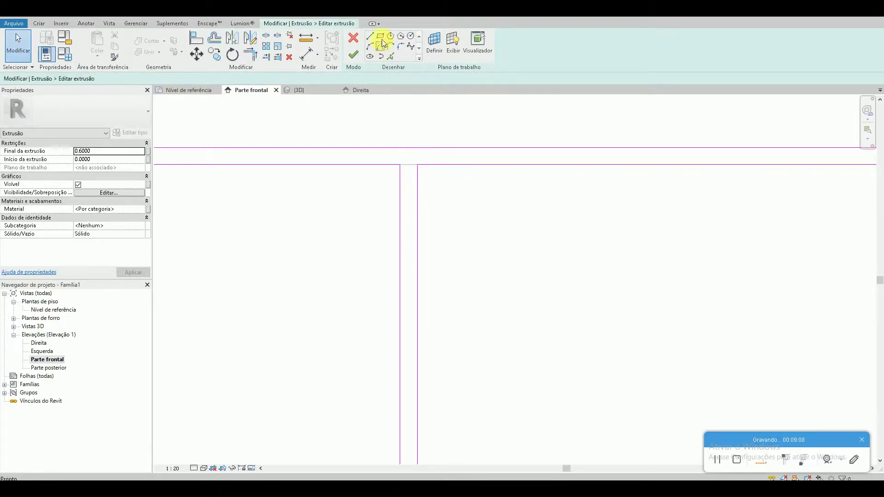
scroll(434, 292, "down", 2)
scroll(484, 399, "down", 1)
Step: Draw the lower partition line down to the cabinet bottom
key("l")
key("i")
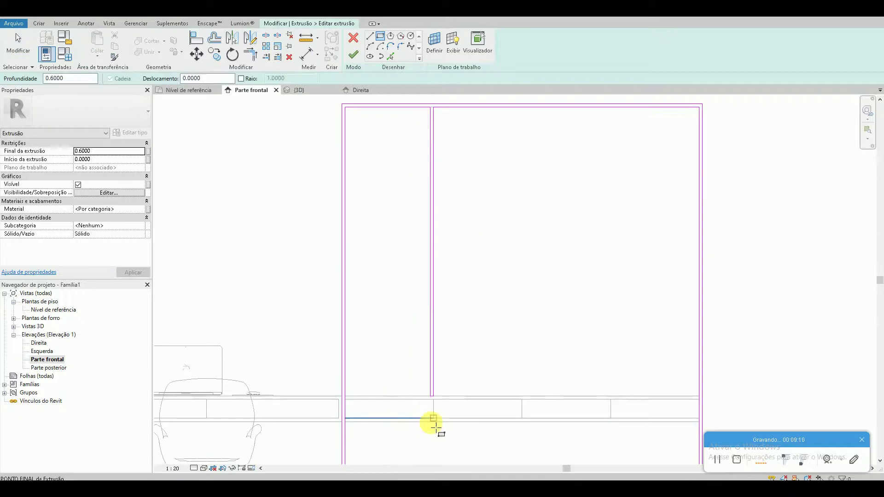
left_click(433, 422)
middle_click_drag(420, 332, 420, 305)
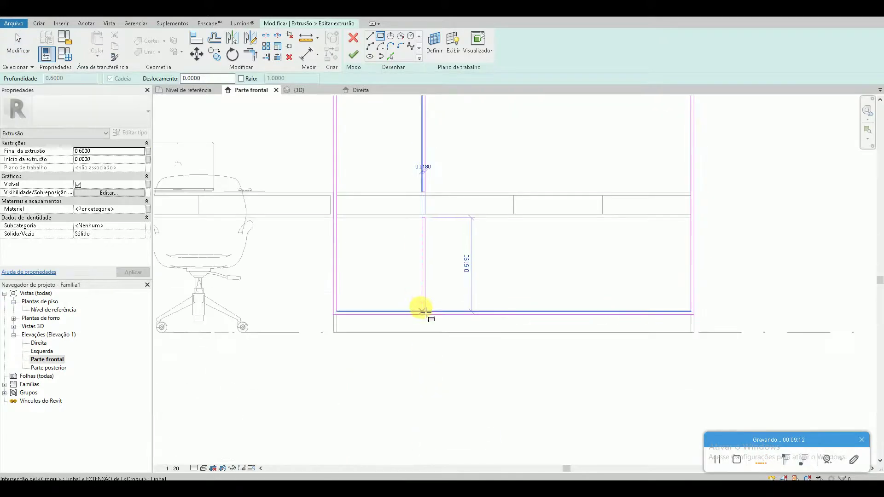
key("Escape")
key("Escape")
left_click_drag(404, 306, 435, 328)
key("Escape")
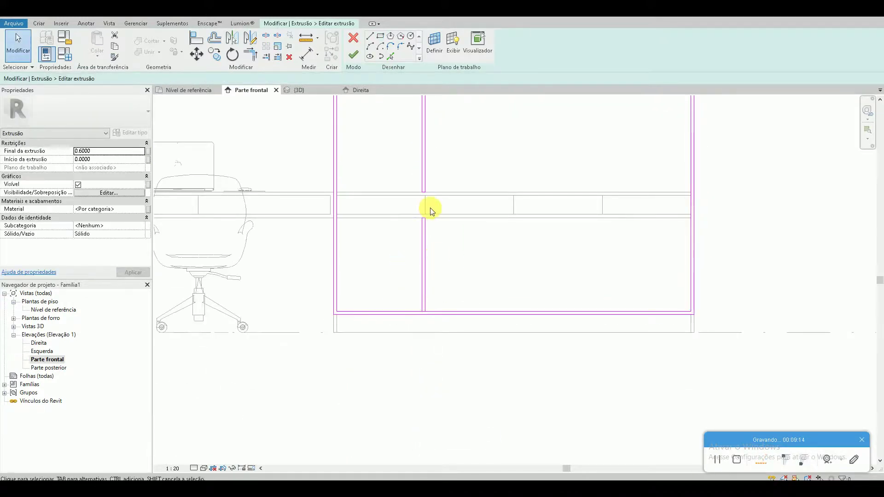
Step: Align the lower partition line with the upper partition
key("a")
key("l")
left_click(420, 178)
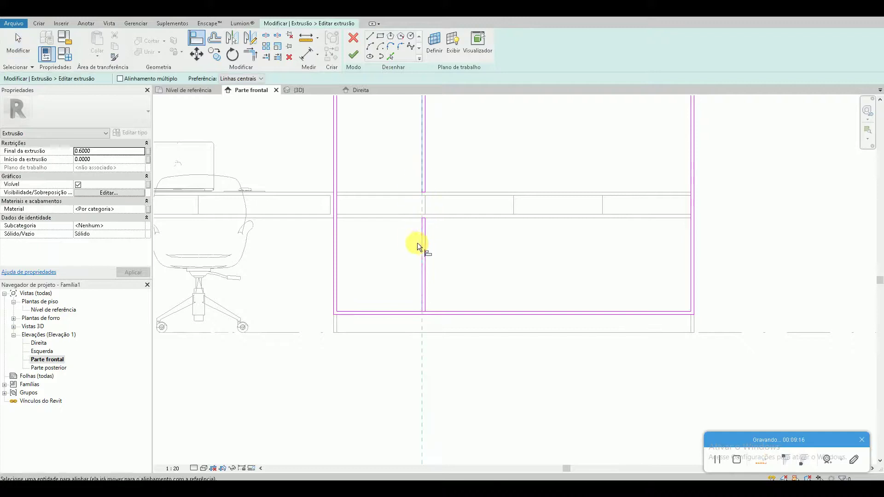
left_click(419, 242)
scroll(430, 325, "up", 2)
scroll(428, 318, "up", 2)
key("Escape")
Step: Trim the horizontal line into a corner with the partition and finish the cabinet sketch
key("Escape")
key("t")
key("r")
left_click(436, 308)
key("Escape")
scroll(438, 357, "down", 3)
key("Escape")
scroll(456, 323, "down", 3)
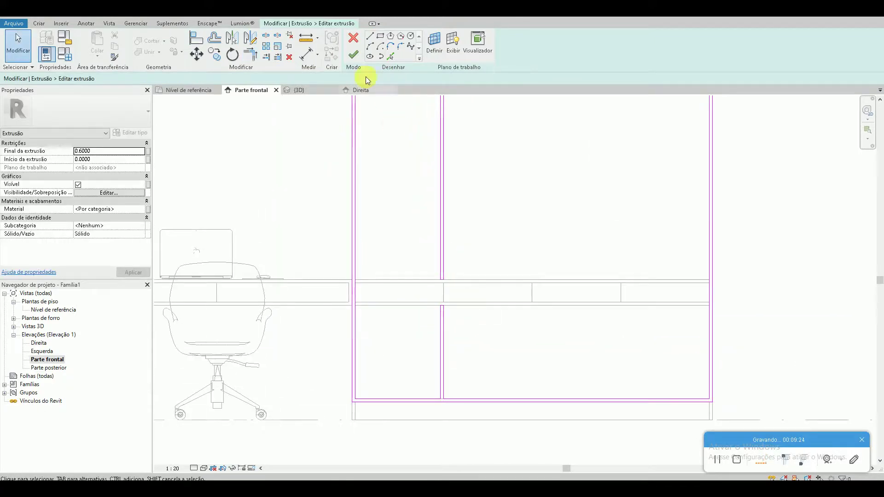
left_click(353, 54)
key("Escape")
scroll(399, 221, "down", 2)
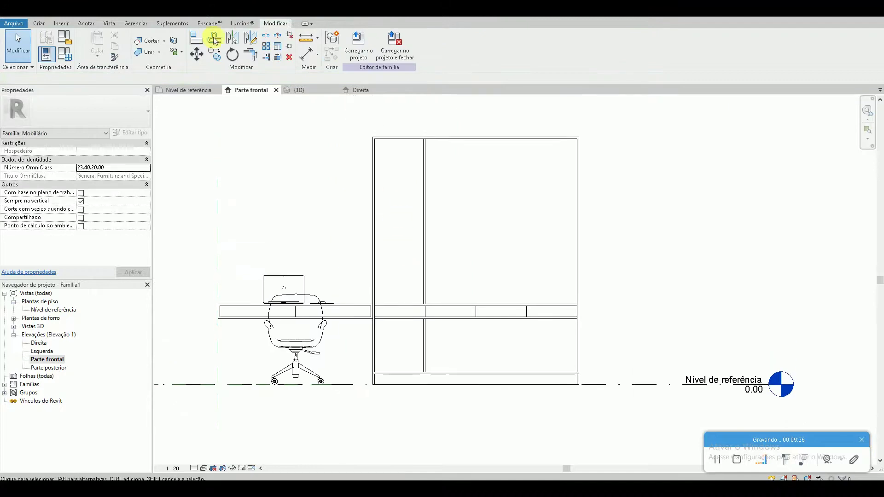
Step: Inspect the divided cabinet in the 3D view
left_click(297, 90)
scroll(357, 235, "down", 2)
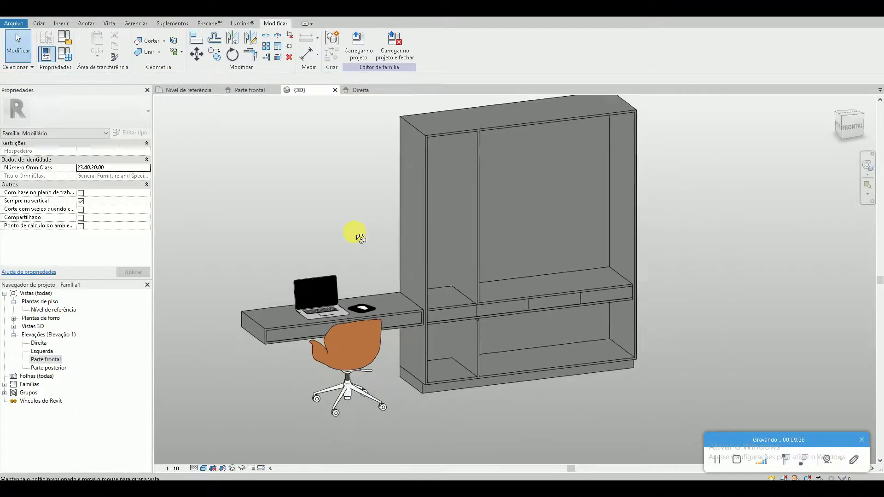
scroll(509, 322, "up", 2)
scroll(509, 322, "up", 1)
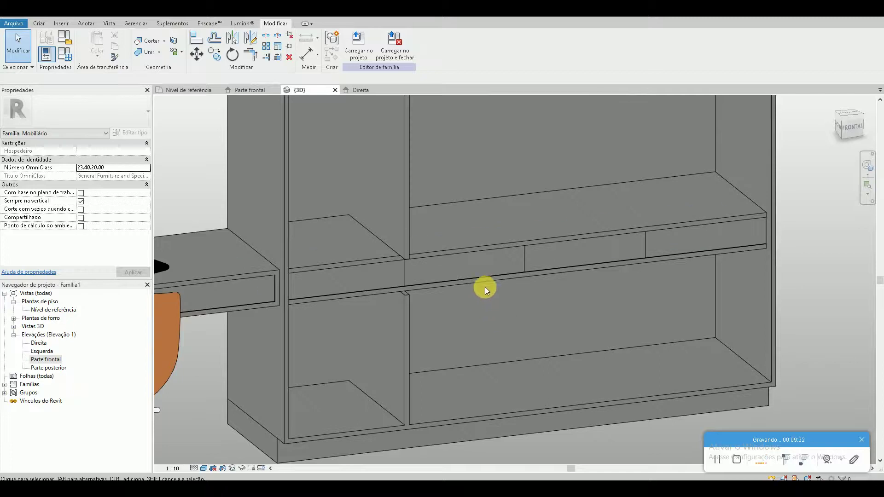
scroll(450, 299, "up", 1)
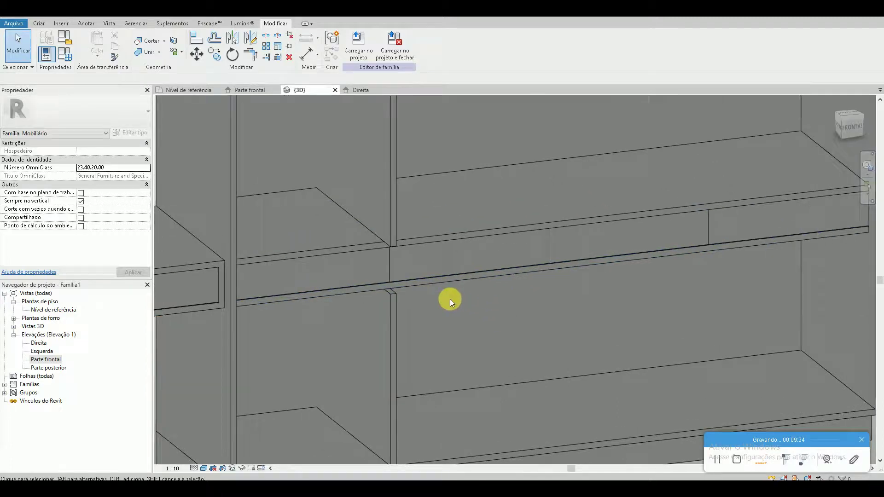
scroll(450, 299, "down", 2)
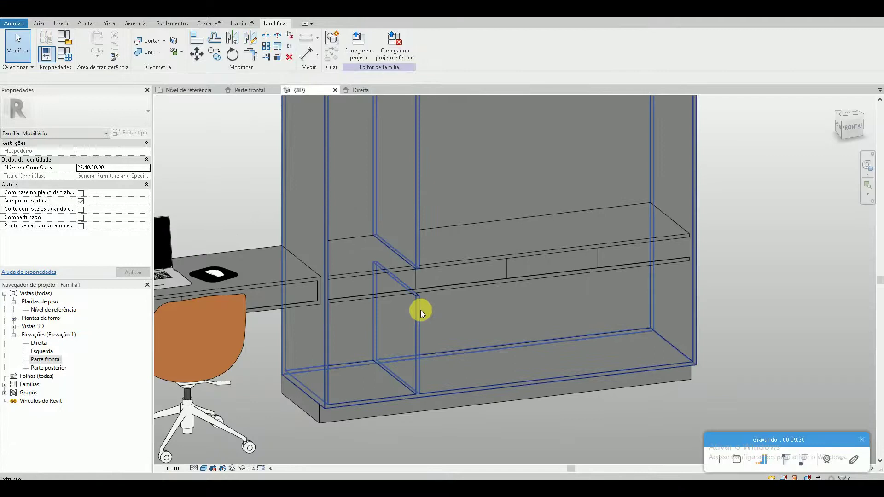
Step: In the cabinet sketch, delete the lower partition line and extend the partition to the bottom line
left_click(420, 309)
double_click(453, 323)
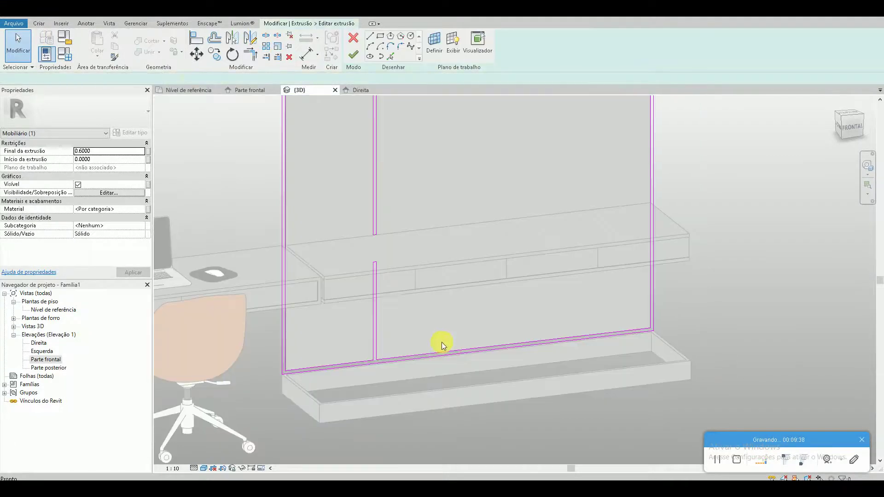
scroll(406, 323, "up", 1)
left_click(371, 254)
key("Delete")
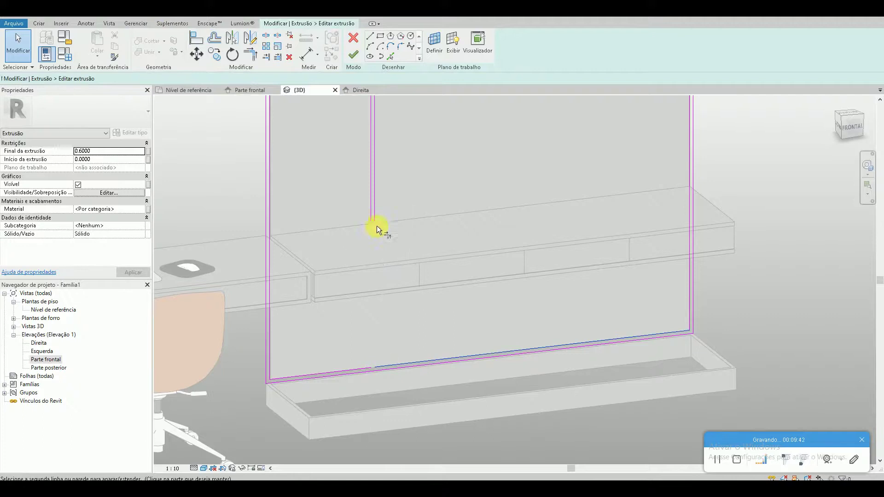
left_click(375, 225)
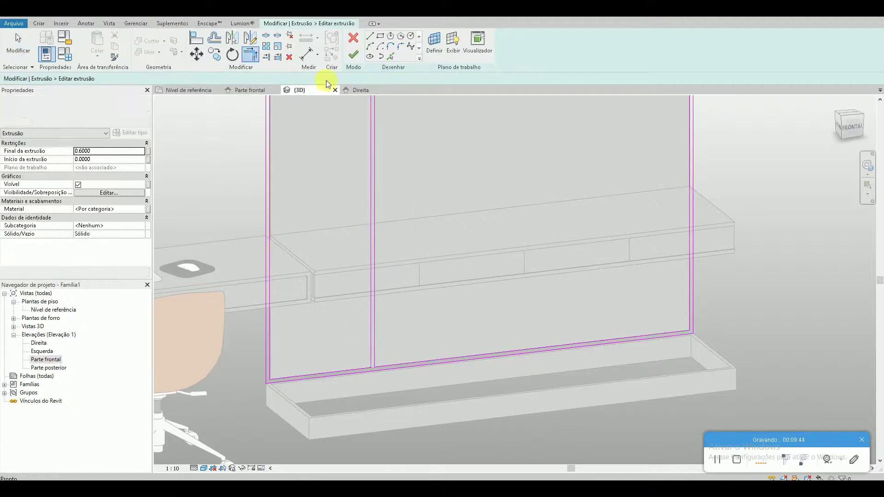
left_click(354, 55)
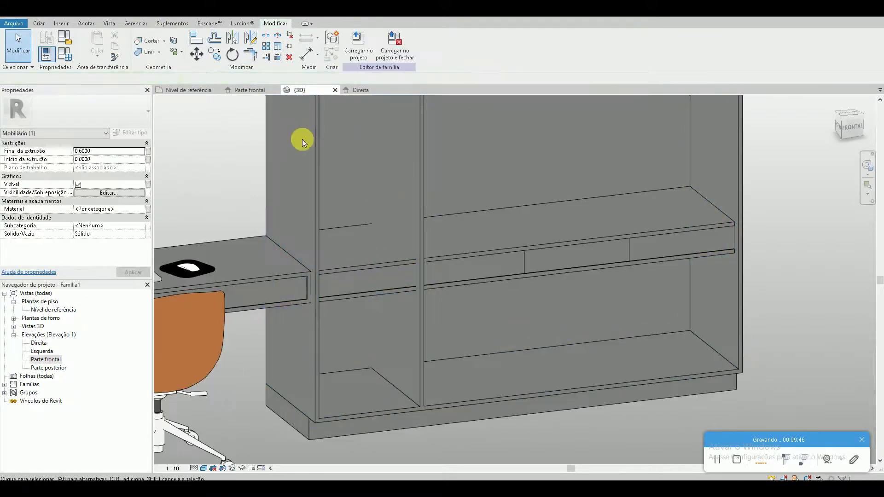
Step: Join the cabinet body with the shelf in its narrow bay
left_click(138, 51)
left_click(412, 235)
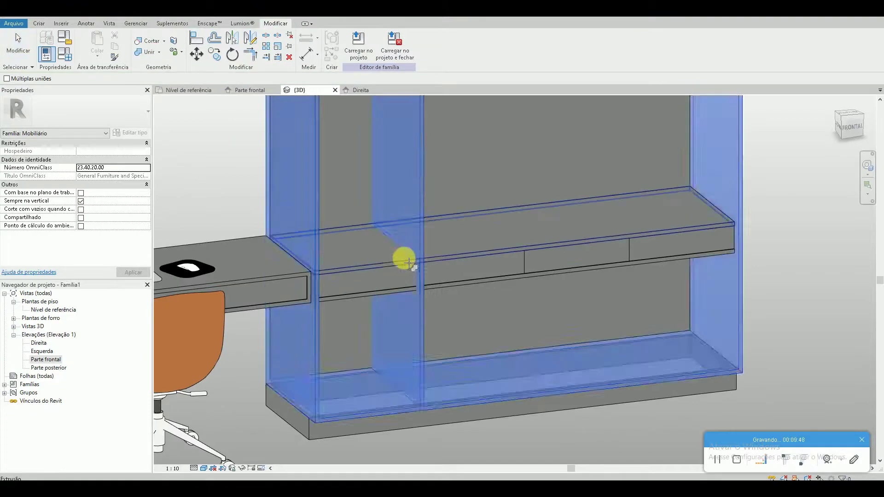
left_click(422, 298)
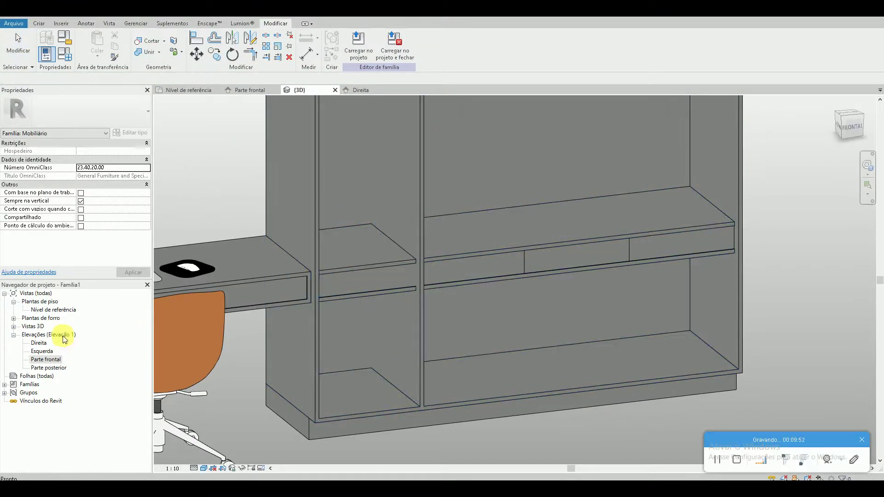
Step: Check the joined cabinet in the front elevation and 3D, comparing against the reference photo
double_click(51, 359)
scroll(428, 310, "up", 5)
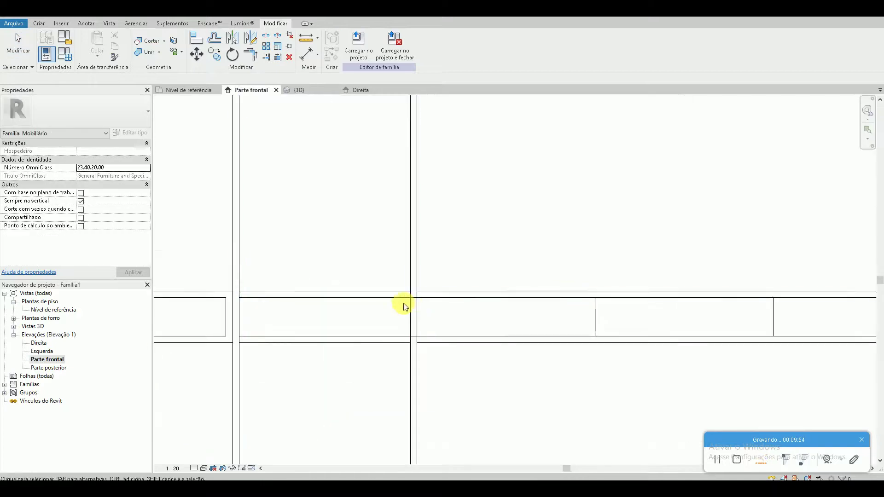
left_click(404, 305)
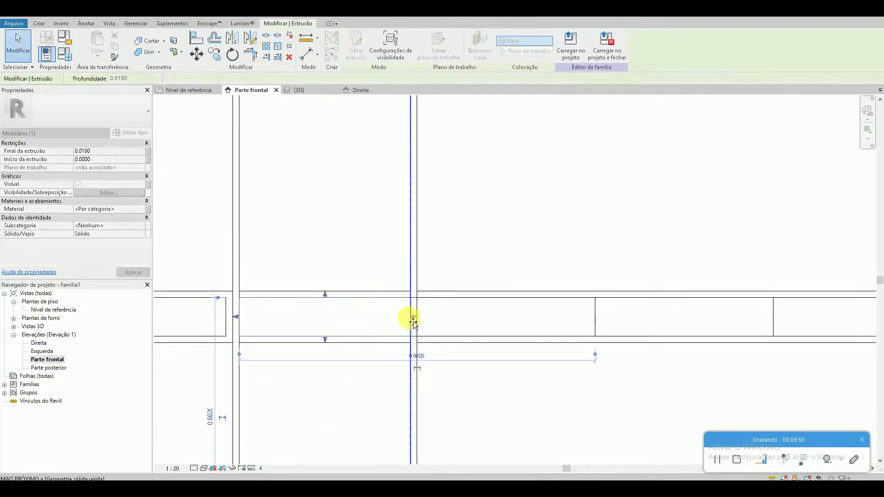
key("Escape")
left_click(297, 90)
scroll(430, 355, "down", 3)
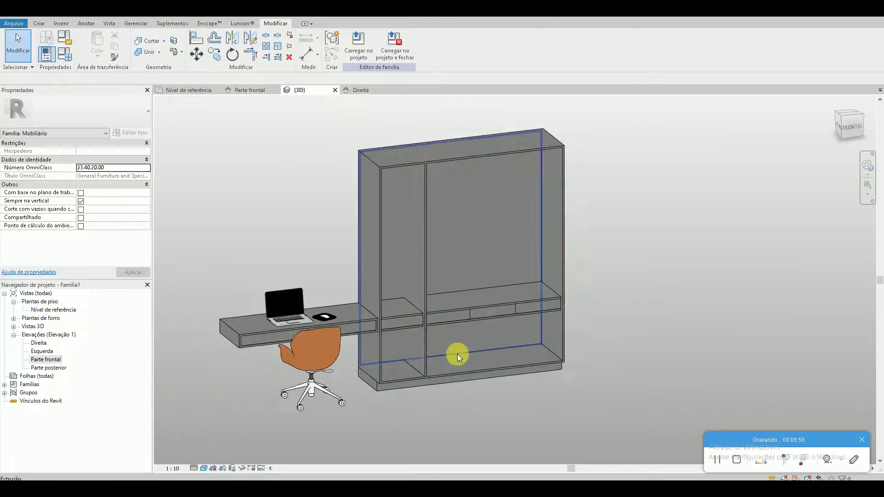
scroll(430, 355, "up", 2)
key("alt+Tab")
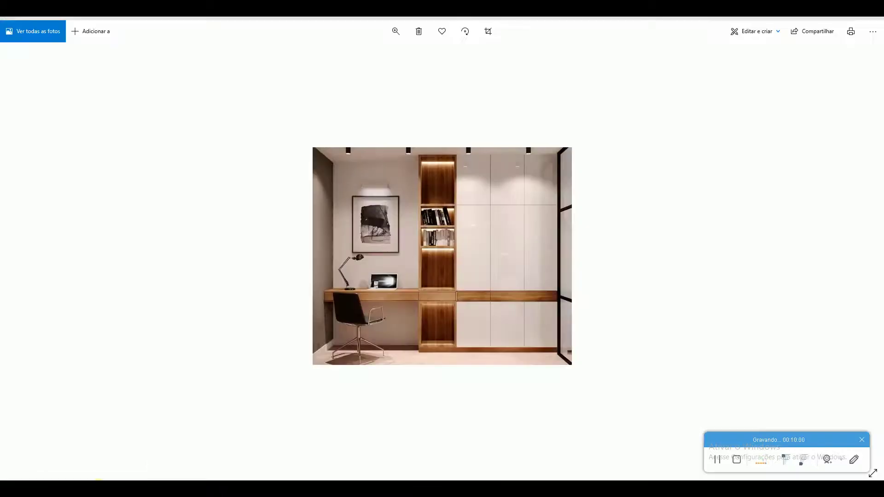
key("alt+Tab")
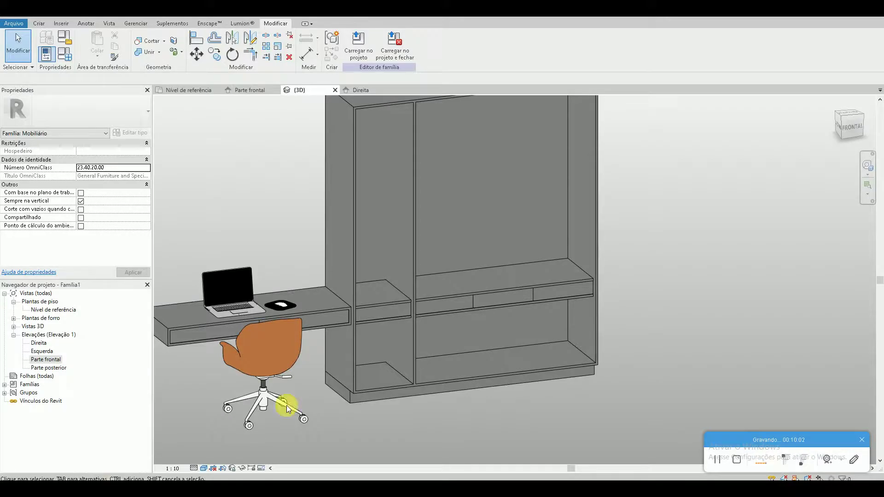
Step: Review the Parte frontal, Direita and Esquerda elevations, ending on the Nível de referência plan
scroll(423, 347, "up", 3)
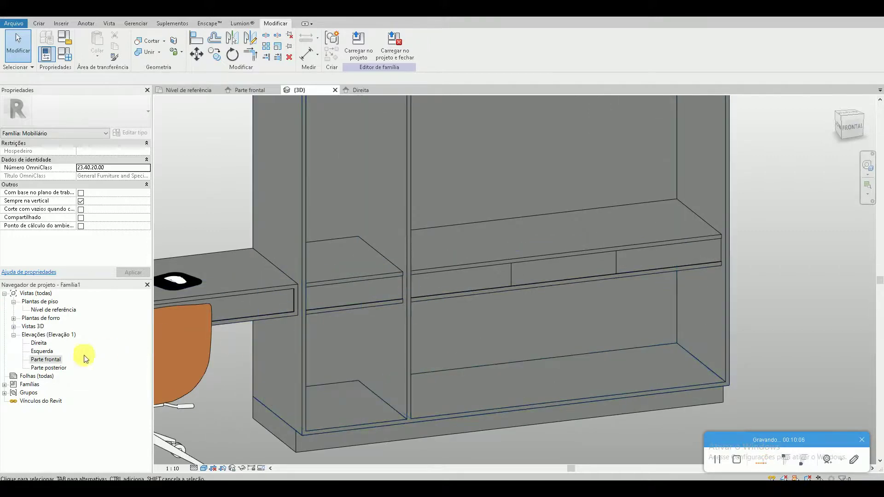
double_click(51, 361)
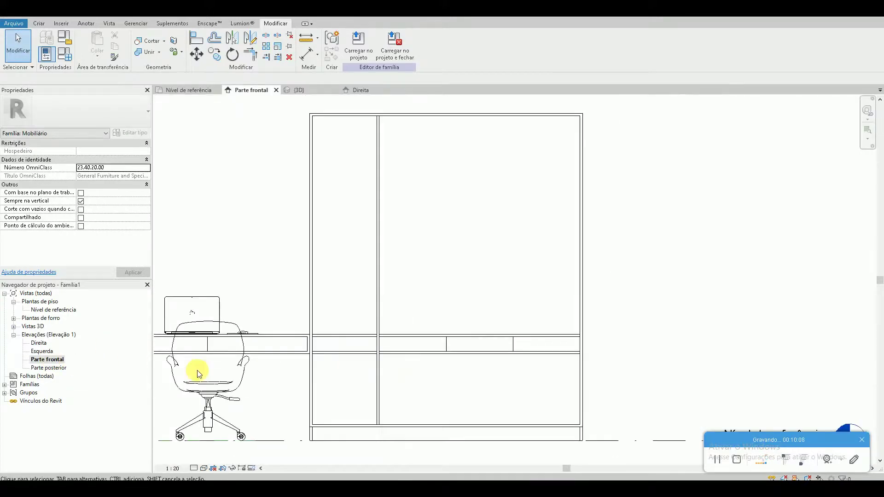
double_click(39, 345)
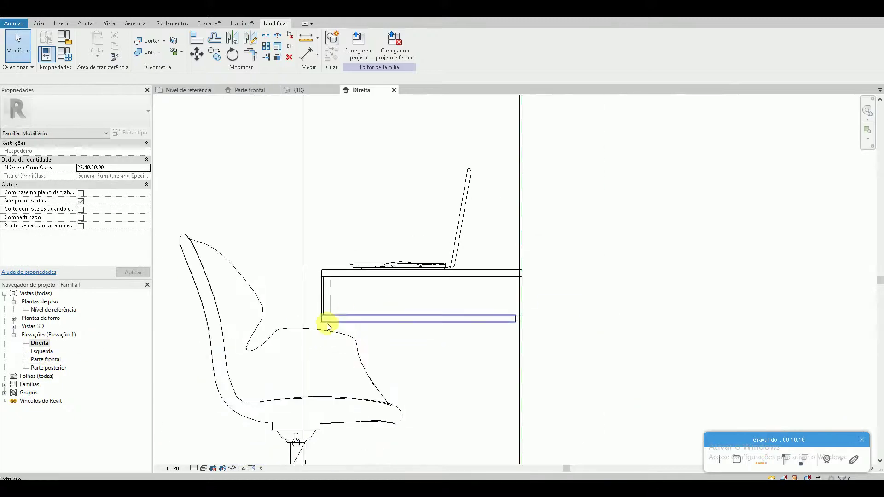
double_click(40, 353)
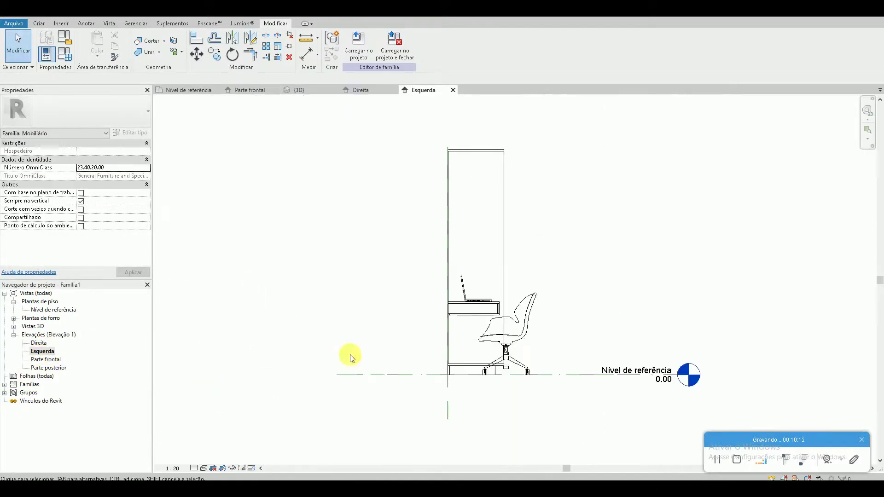
scroll(528, 296, "up", 3)
left_click(524, 283)
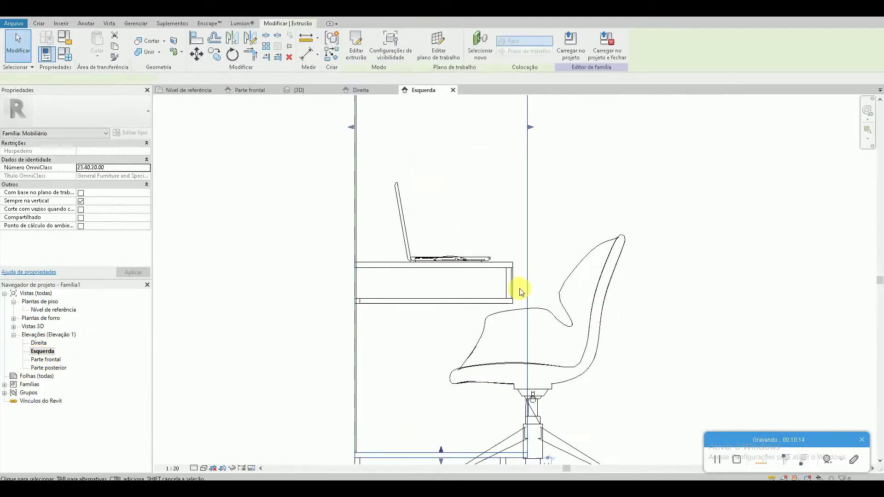
key("Escape")
double_click(46, 310)
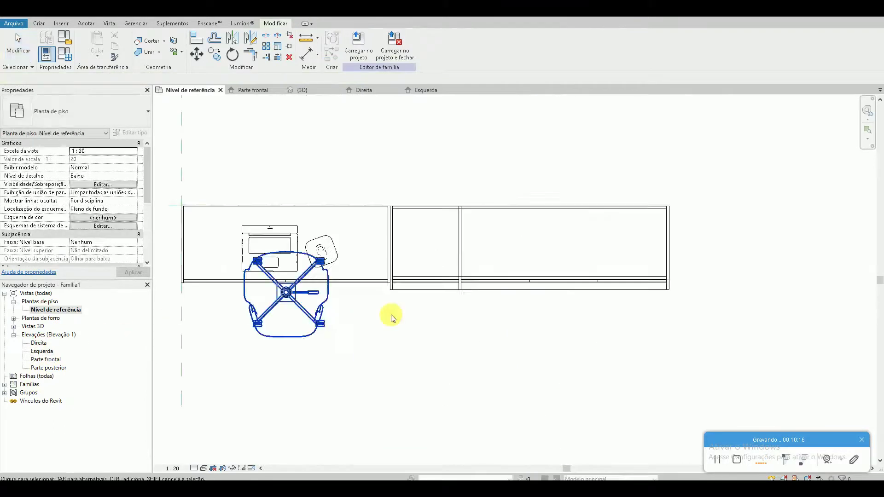
Step: Select the four drawer-front extrusions in the reference-level plan
scroll(446, 289, "up", 2)
left_click(438, 268)
key("Escape")
left_click(427, 275)
key("Escape")
scroll(387, 281, "up", 2)
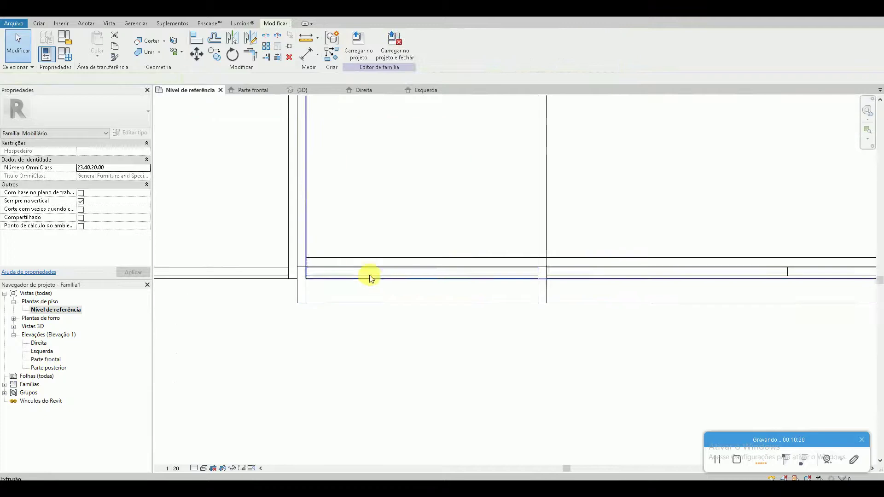
left_click(367, 276)
left_click(581, 278)
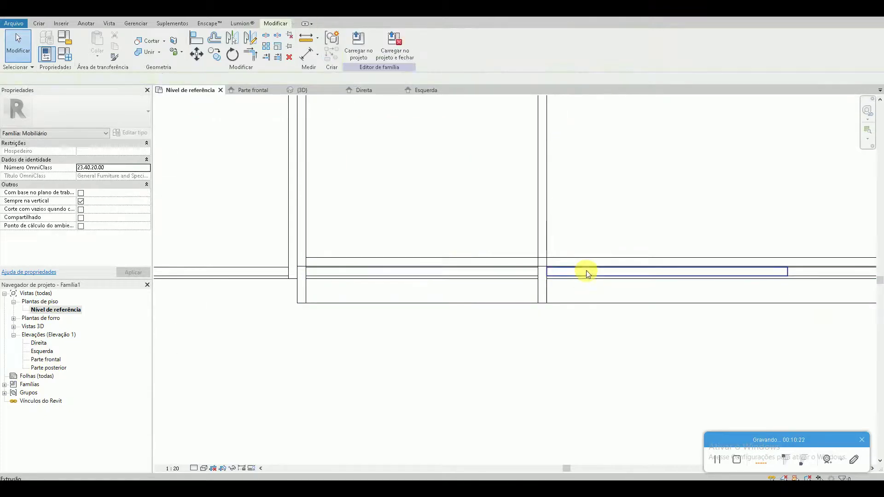
middle_click_drag(735, 275, 675, 278)
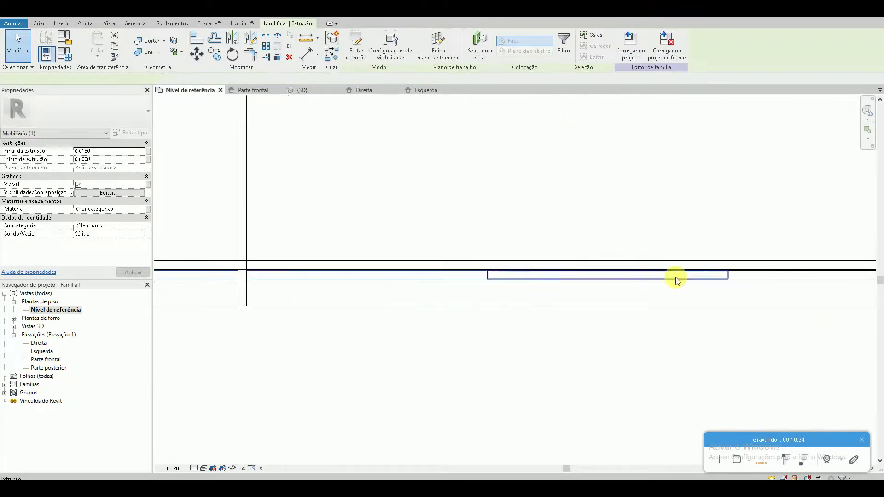
left_click(587, 279, "ctrl")
left_click(756, 276, "ctrl")
scroll(736, 283, "up", 2)
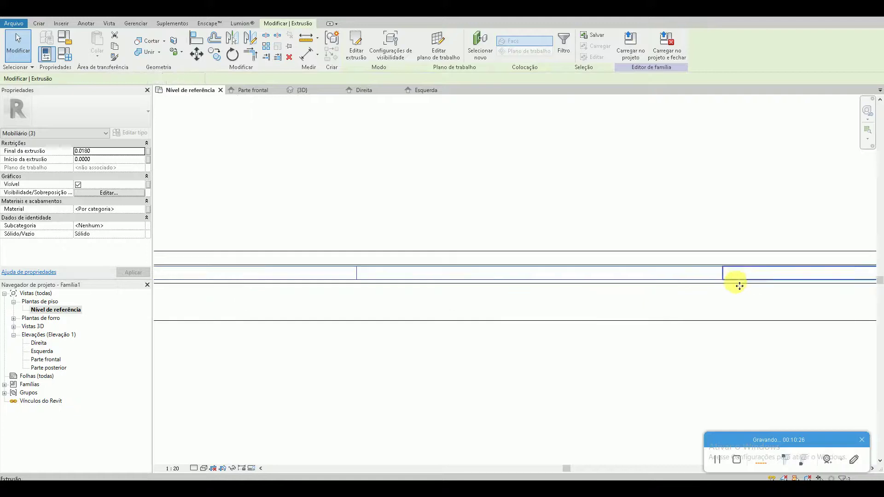
Step: Move the four front extrusions 0.05 toward the plan's bottom, then return to 3D
left_click(203, 55)
left_click(727, 284)
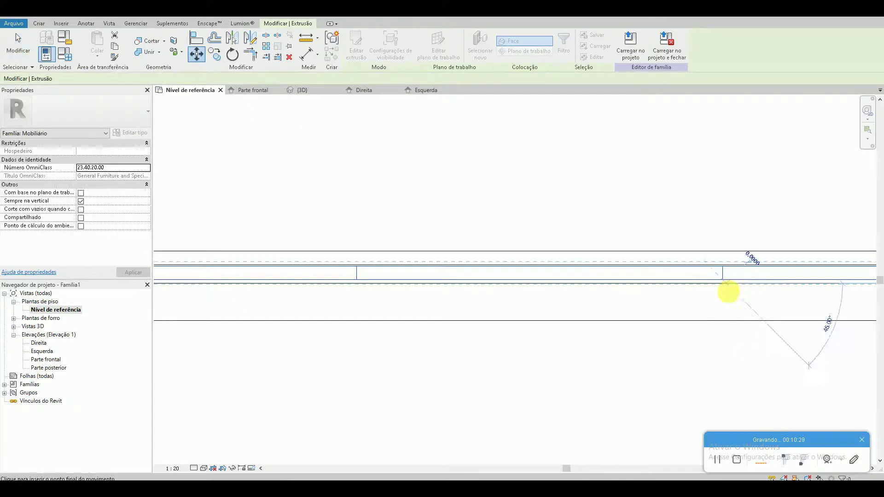
left_click(726, 328)
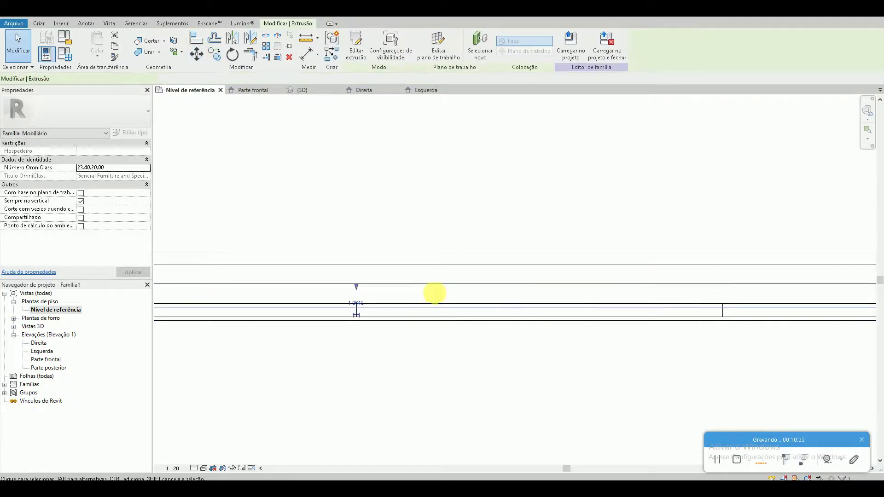
scroll(428, 297, "up", 2)
left_click(423, 332)
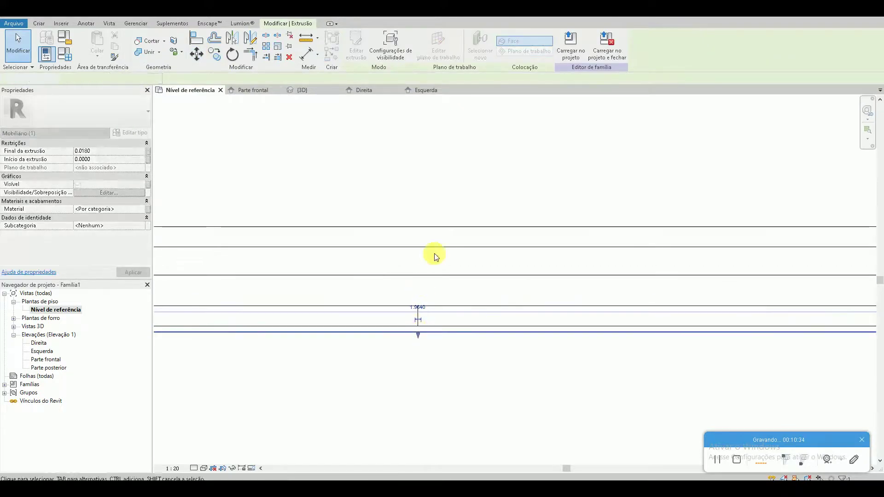
left_click(433, 275)
left_click(418, 328)
left_click(300, 89)
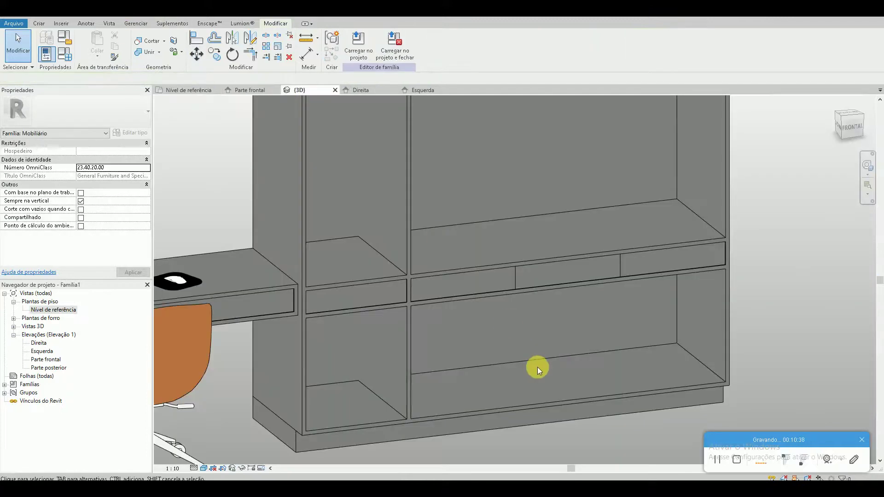
scroll(490, 355, "down", 2)
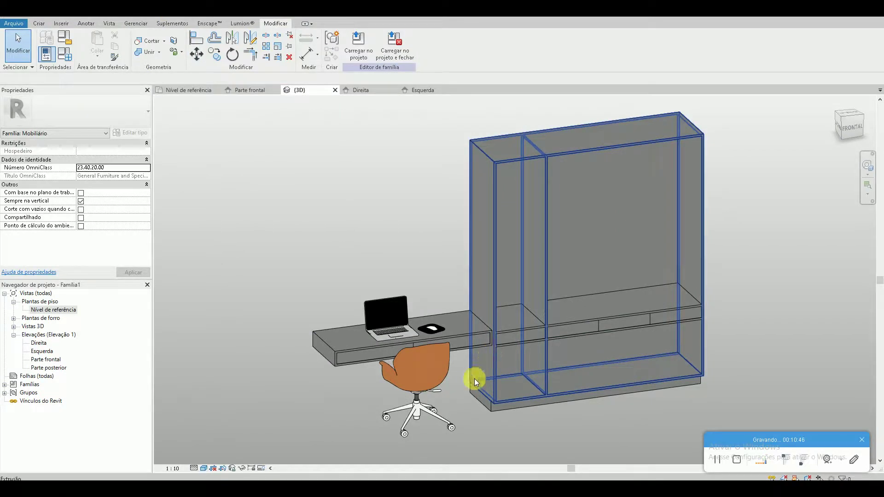
key("alt+Tab")
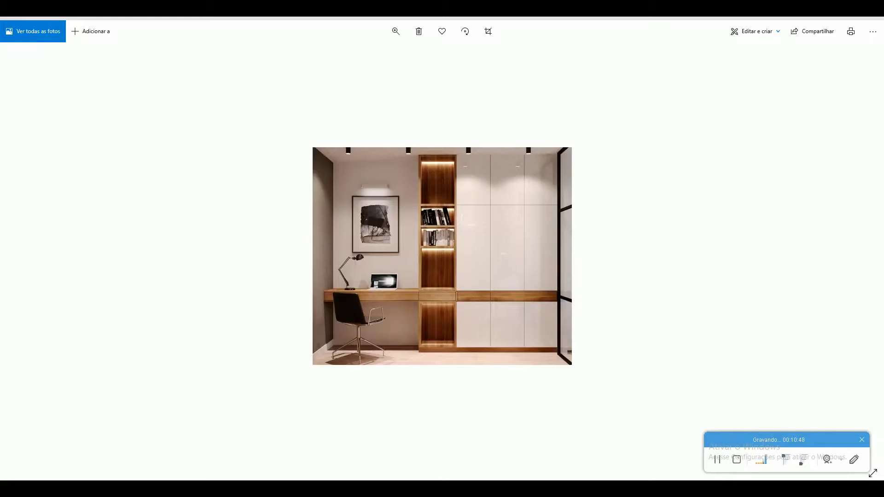
key("alt+Tab")
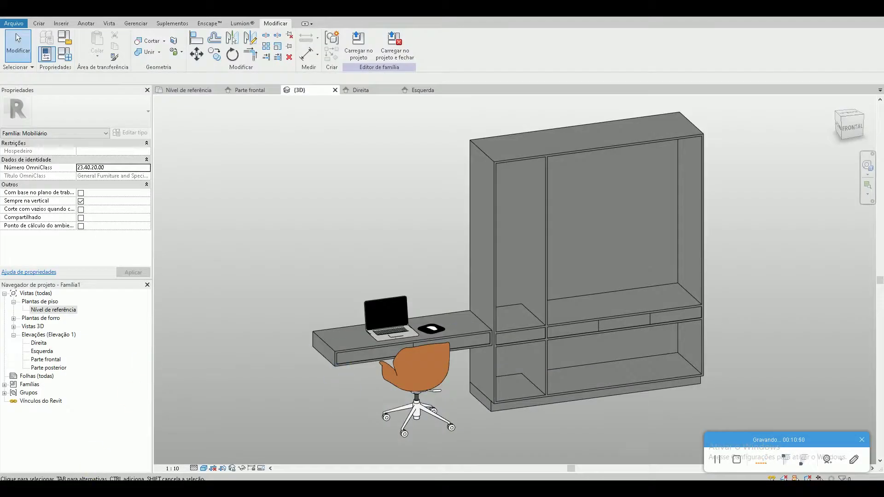
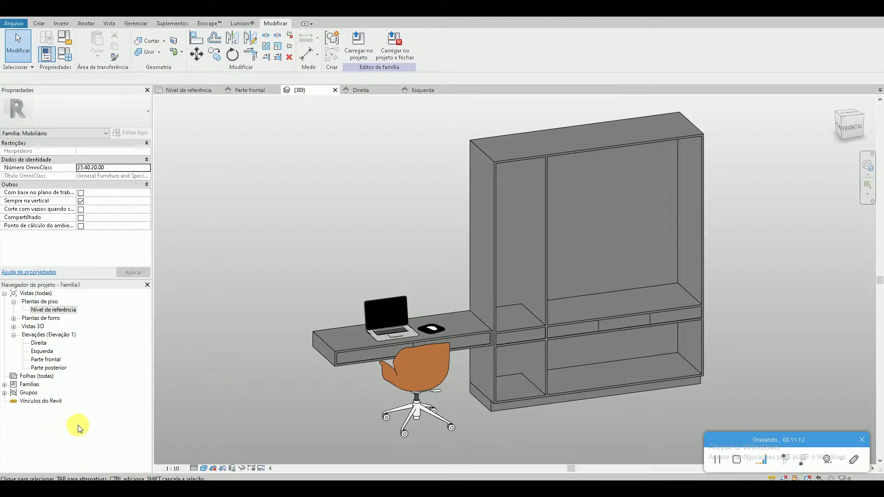
Step: Open the 'Parte frontal' front elevation of the furniture family, then switch to the reference photo
double_click(46, 360)
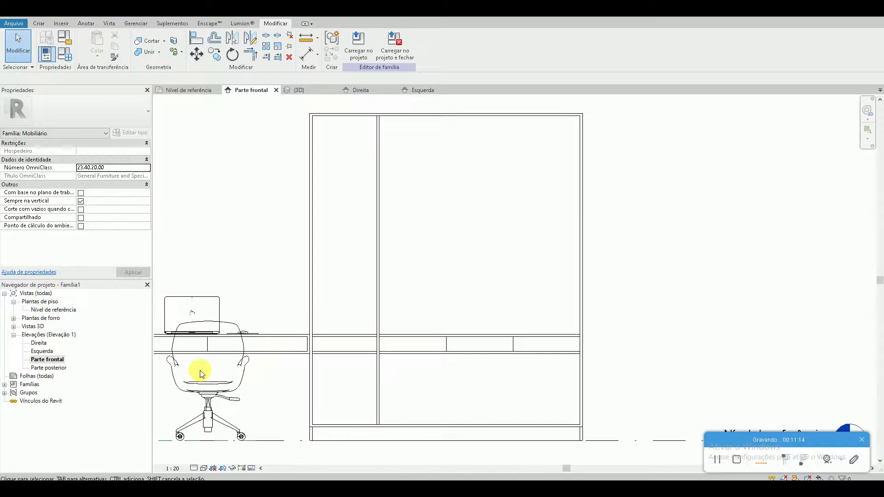
key("alt+Tab")
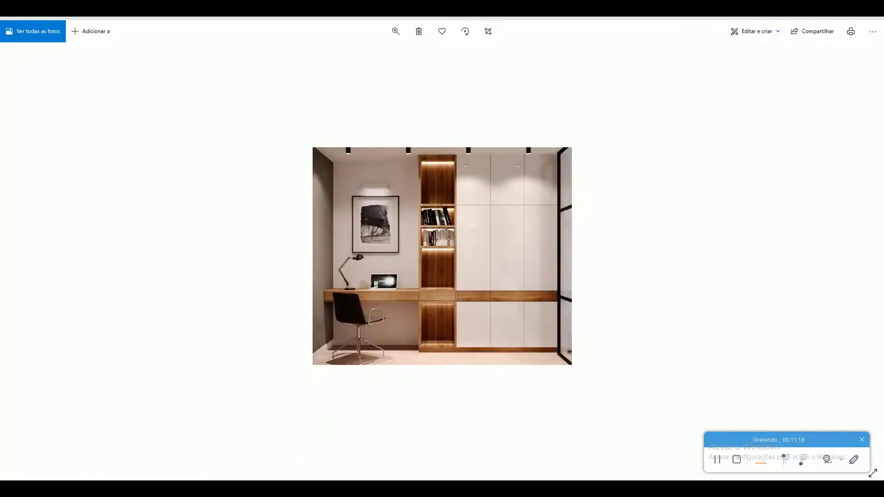
Step: Go back from the wood-and-white study reference photo to the Revit elevation
key("alt+Tab")
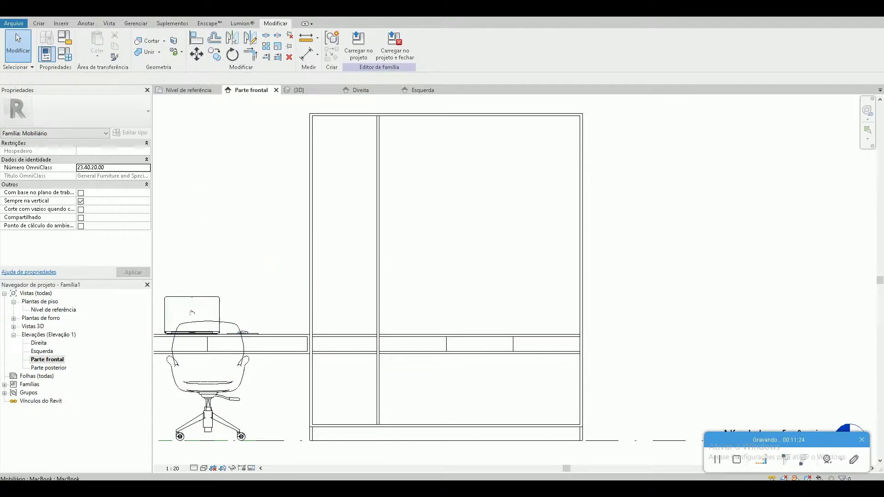
Step: Start a new extrusion and sketch a rectangle in the narrow left compartment
key("alt+Tab")
key("alt+Tab")
left_click(38, 24)
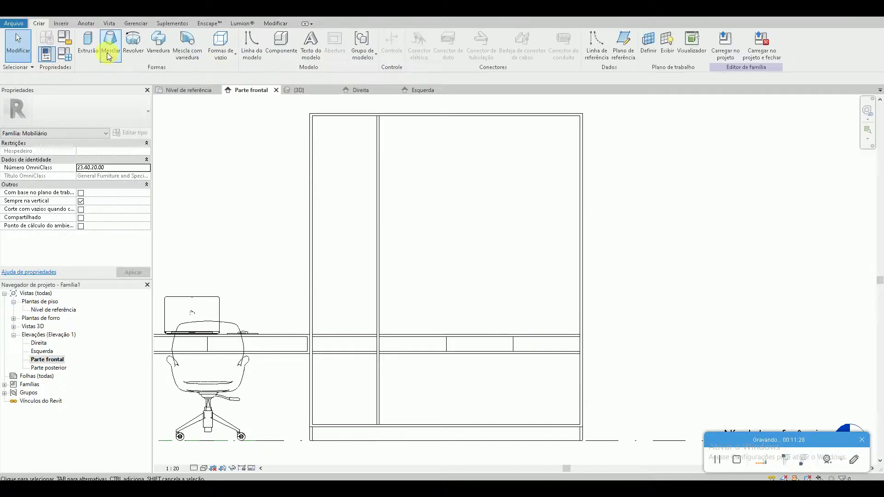
left_click(90, 46)
left_click(381, 36)
left_click(313, 180)
left_click(376, 176)
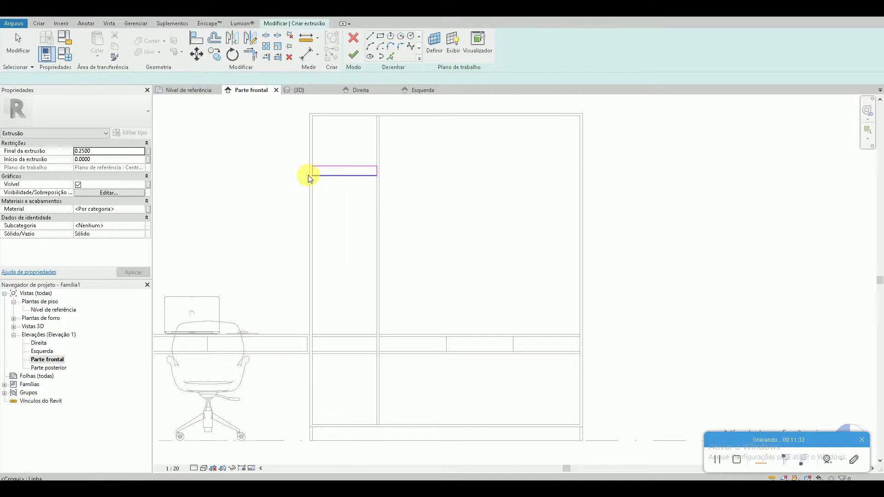
key("Escape")
Step: Set the sketched rectangle's height to .01 for a thin shelf
left_click(319, 175)
scroll(297, 172, "up", 3)
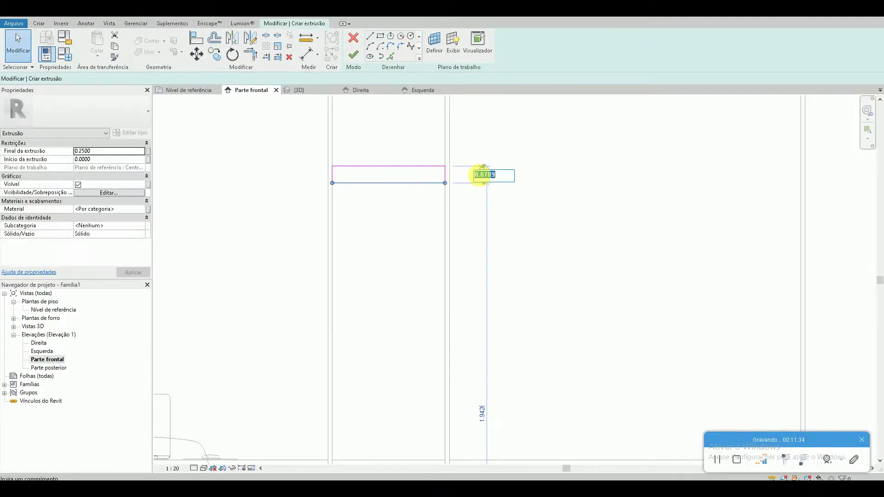
type(".")
key("Return")
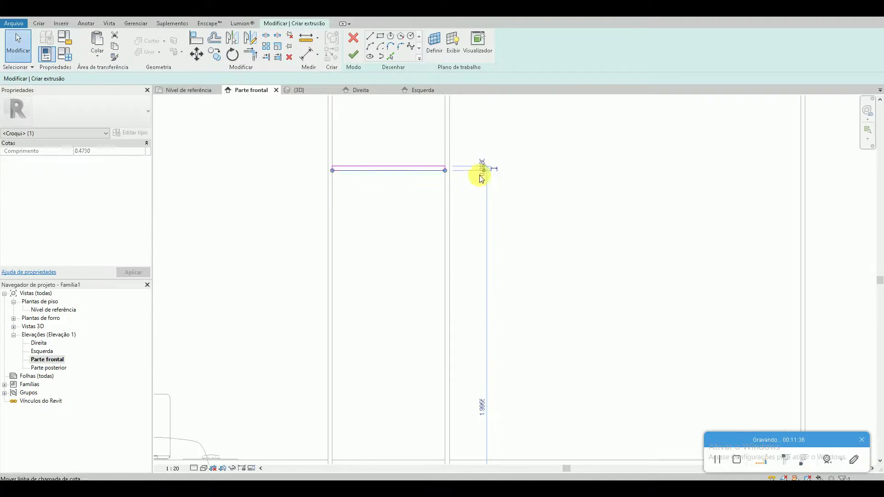
key("Escape")
Step: Move the thin shelf sketch up near the top of the narrow compartment
middle_click_drag(421, 158, 402, 268)
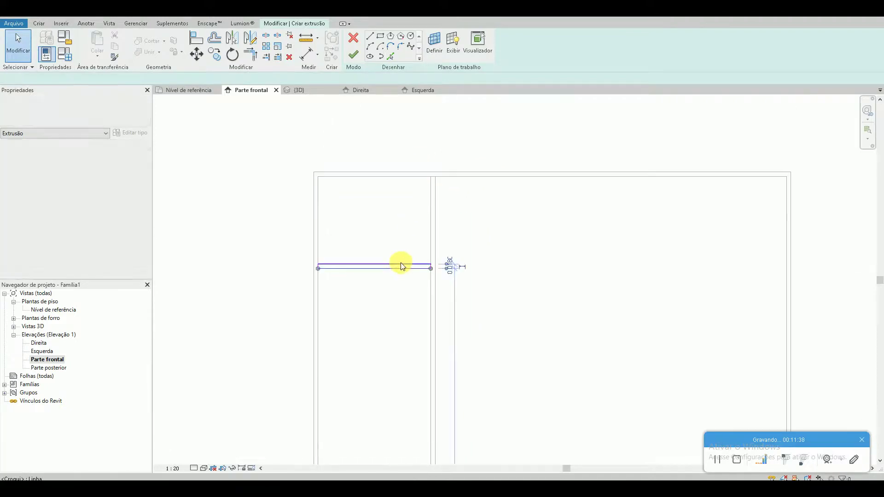
left_click(401, 266)
left_click_drag(283, 236, 430, 290)
key("m")
key("v")
left_click(320, 262)
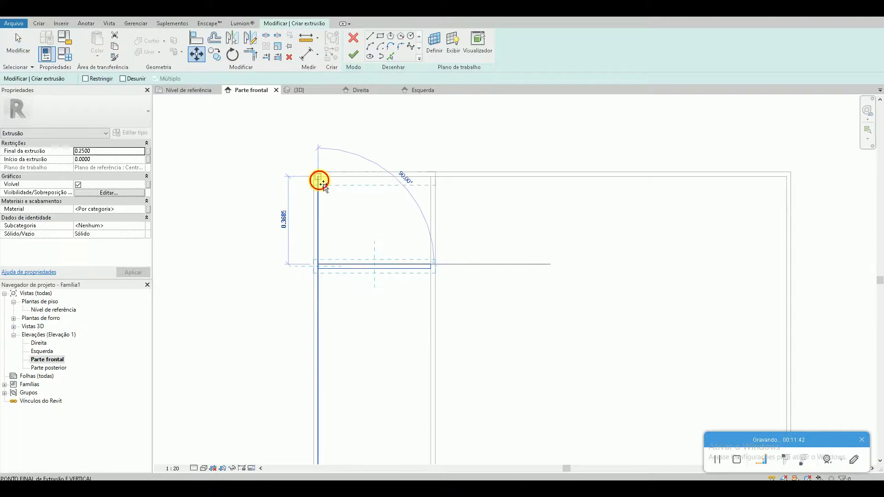
left_click(319, 178)
key("m")
key("v")
left_click(295, 199)
left_click(295, 214)
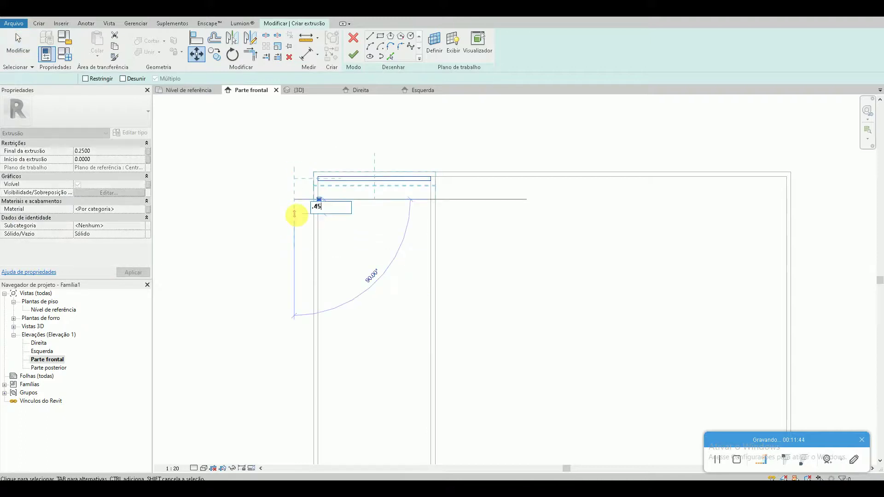
Step: Shift the shelf sketch 0.05 and finish the extrusion to create the shelf
key("alt+Tab")
key("alt+Tab")
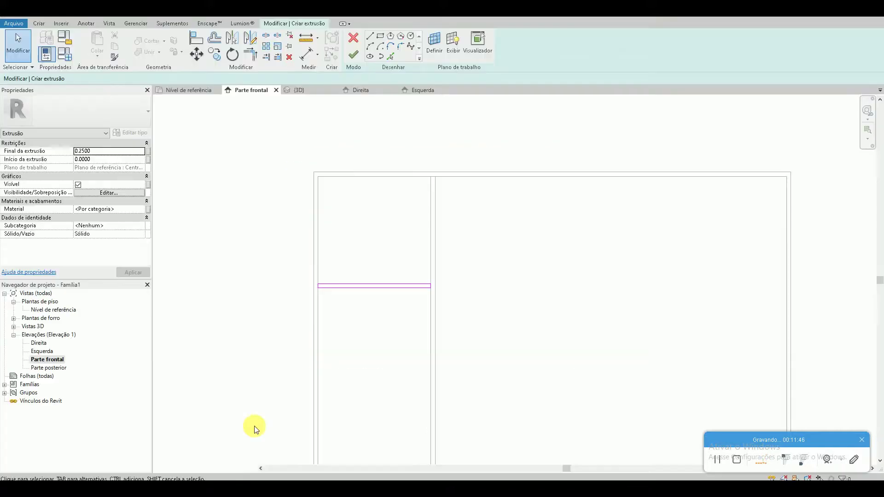
scroll(301, 273, "up", 2)
left_click_drag(274, 195, 443, 263)
key("m")
key("v")
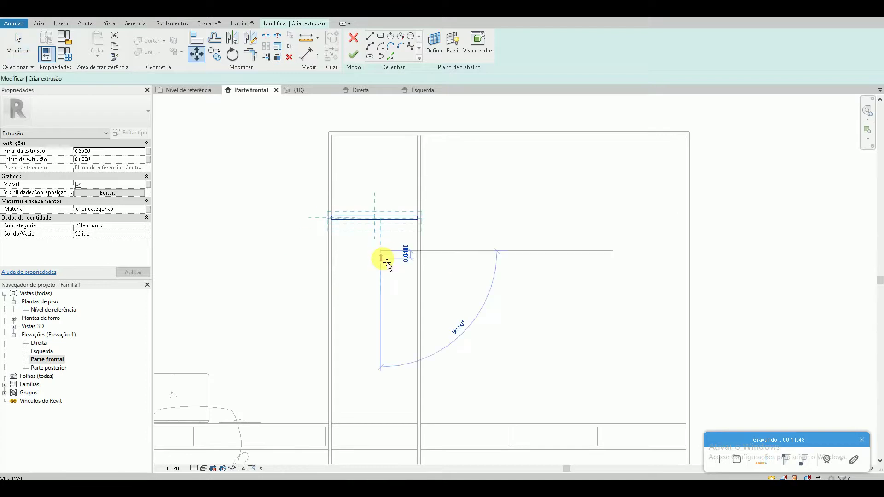
left_click(388, 260)
type("0.05")
key("Return")
key("Escape")
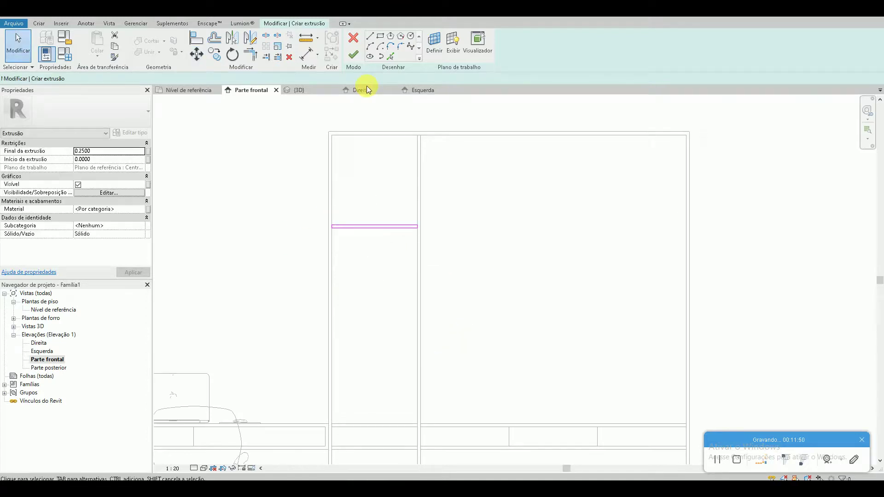
left_click(357, 63)
key("Escape")
scroll(310, 316, "down", 2)
Step: Study the reference photo's lit wooden niche shelf layout, then return to Revit
key("alt+Tab")
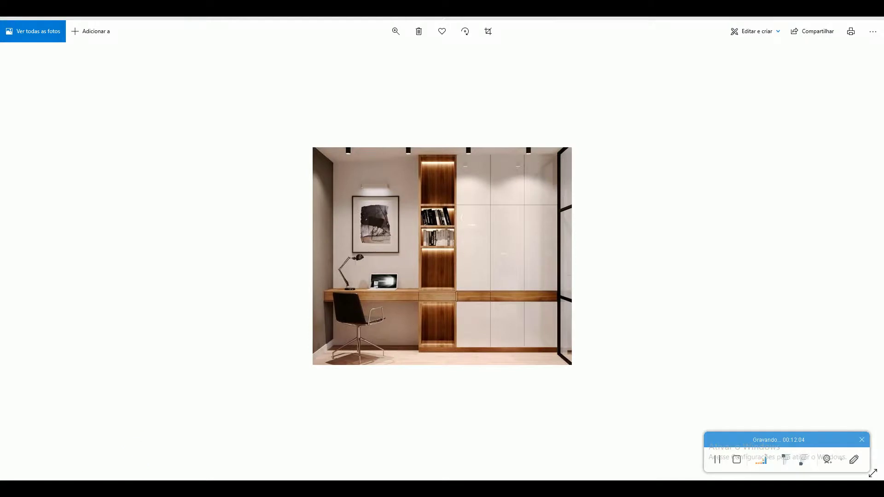
key("alt+Tab")
Step: Copy the shelf 0.24 lower in the narrow compartment
left_click(368, 258)
scroll(359, 293, "up", 3)
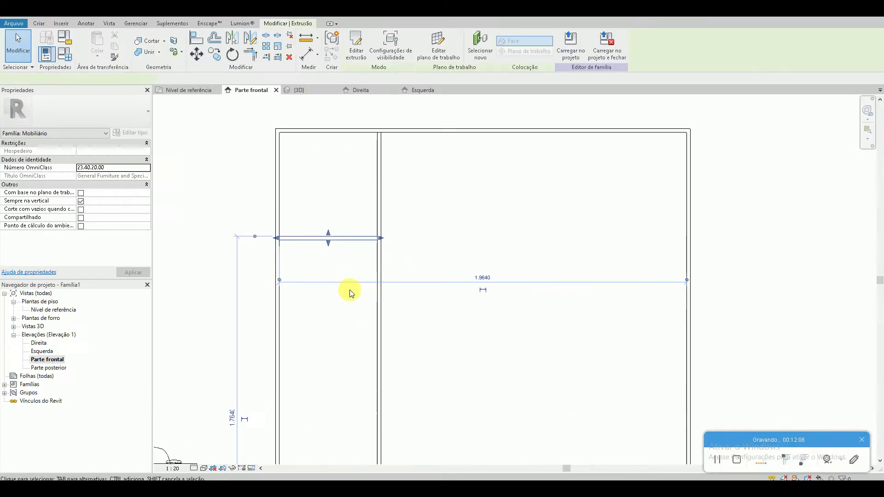
key("c")
key("o")
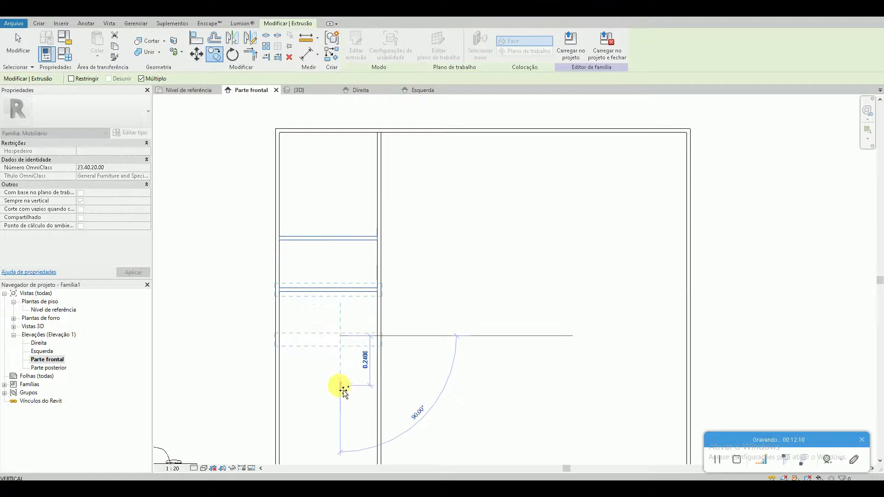
left_click(340, 386)
key("Escape")
key("Escape")
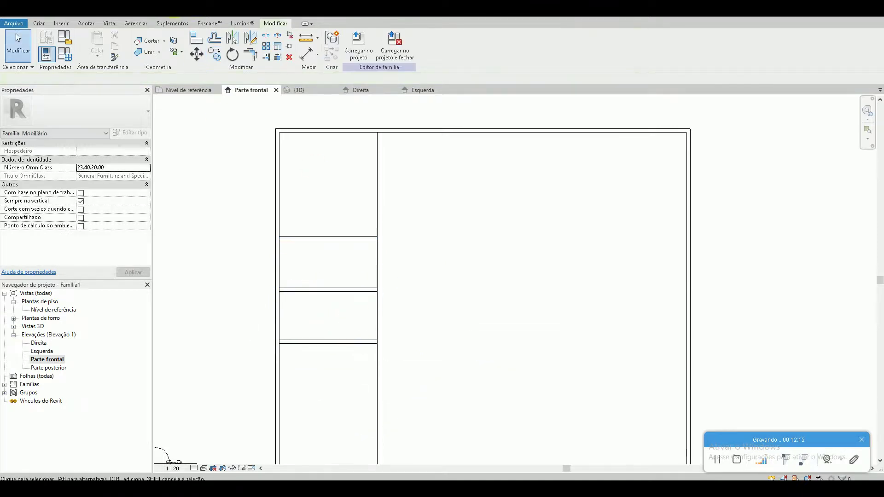
Step: In the {3D} view, drag a shelf's face handle to adjust its depth
left_click(174, 16)
scroll(519, 223, "up", 3)
scroll(519, 264, "up", 2)
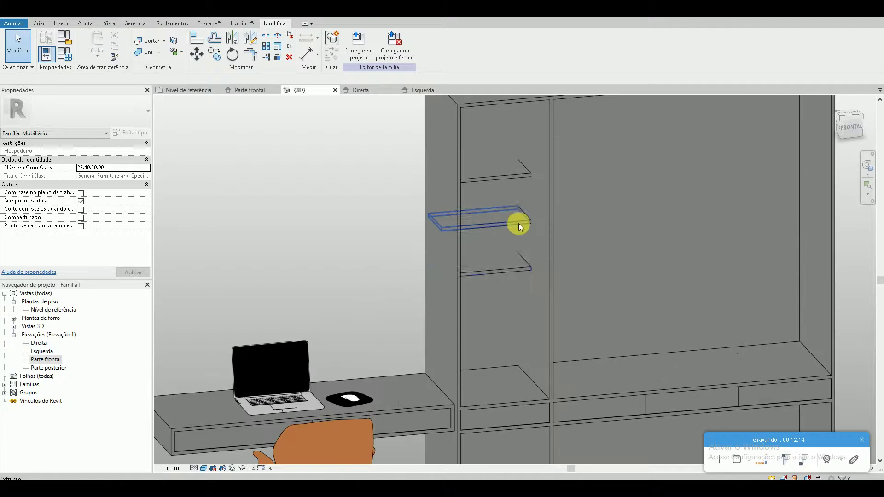
left_click(513, 271)
scroll(490, 256, "up", 2)
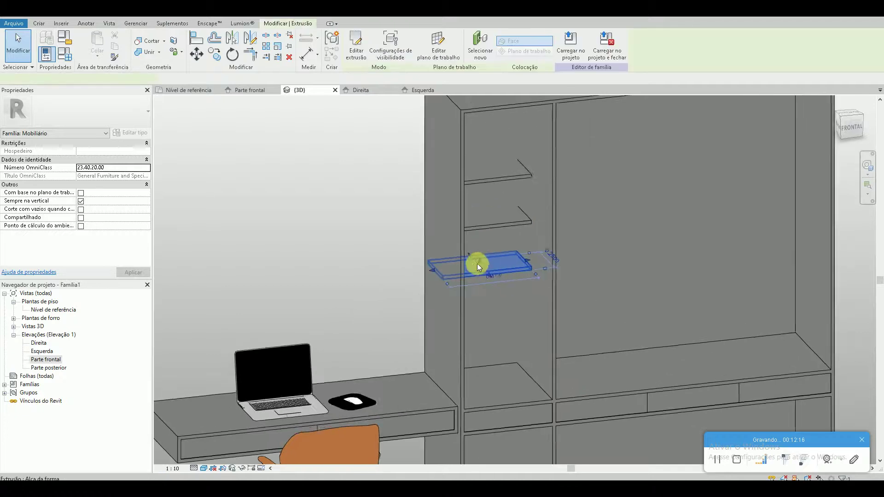
scroll(477, 263, "up", 2)
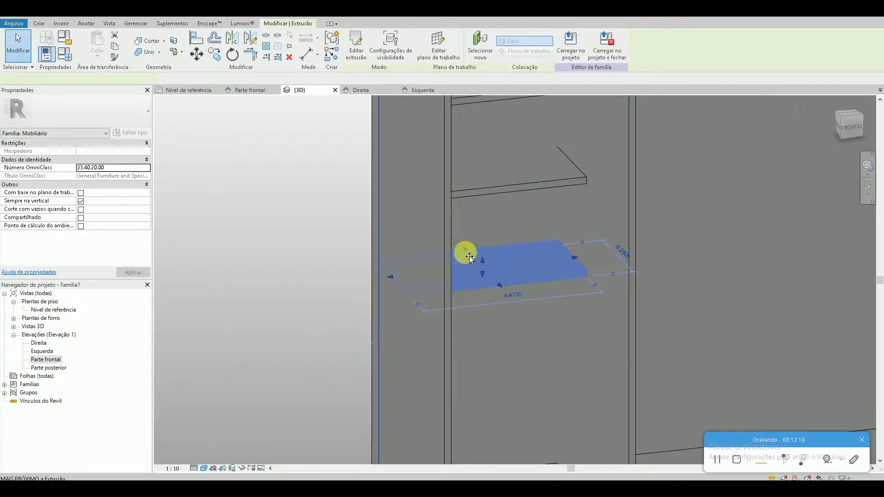
left_click(470, 265)
left_click_drag(469, 251, 491, 285)
left_click(499, 286)
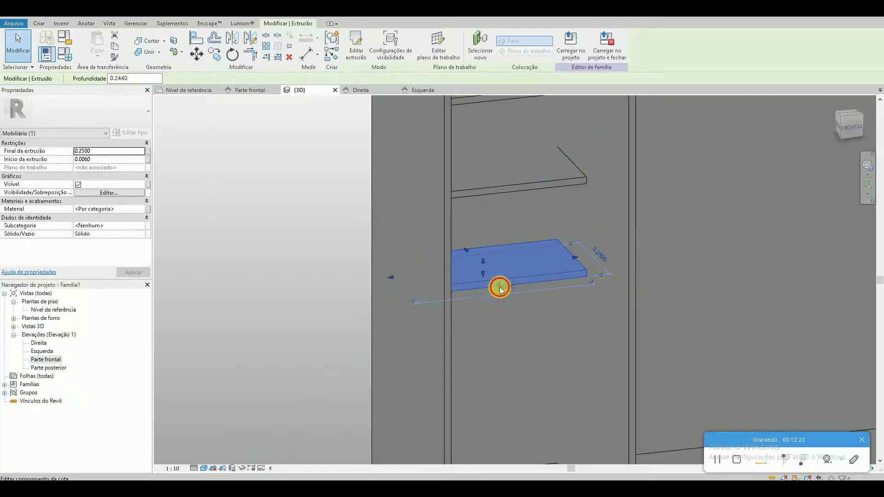
left_click(530, 304)
scroll(530, 304, "up", 1)
Step: Open the Nível de referência floor plan
left_click(64, 311)
double_click(66, 315)
scroll(407, 287, "down", 2)
scroll(405, 292, "down", 2)
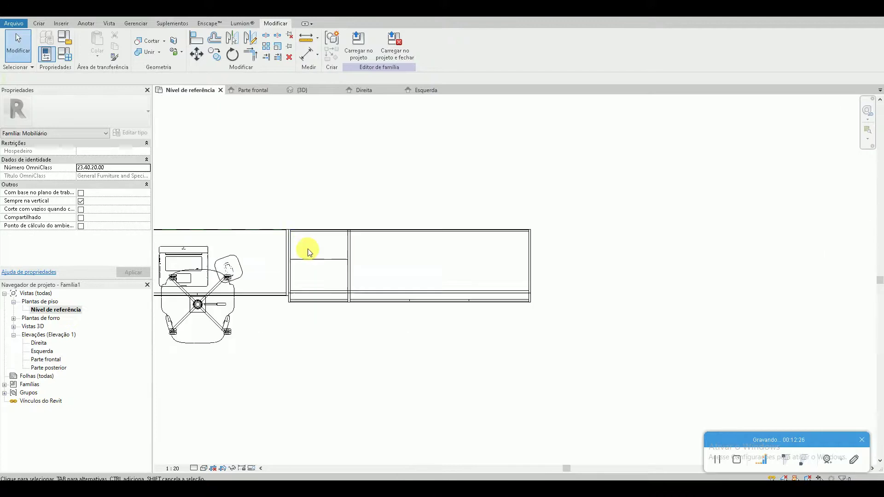
Step: In plan, pull the shelf's back edge slightly off the back wall
left_click(307, 266)
scroll(324, 214, "up", 3)
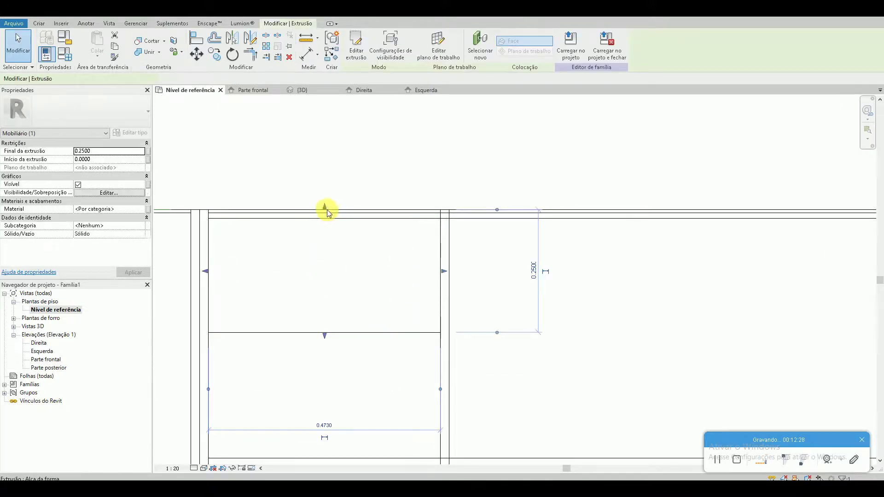
left_click_drag(326, 221, 330, 215)
scroll(328, 218, "up", 2)
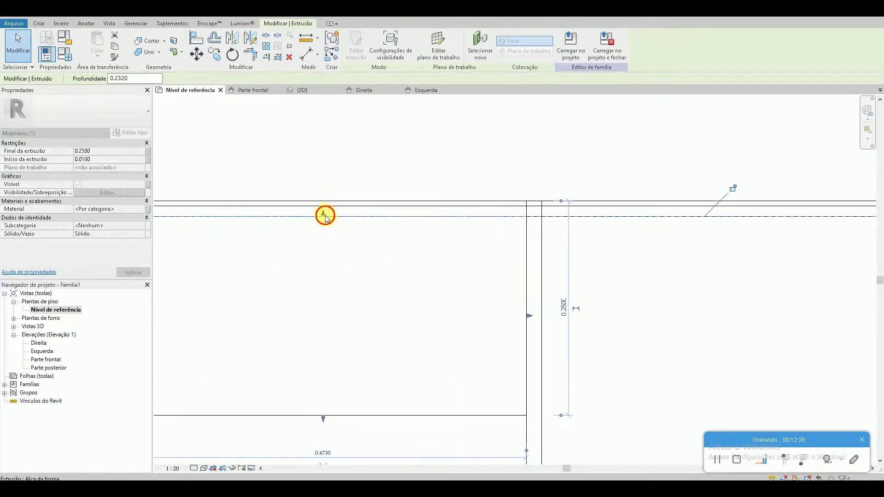
left_click(326, 222)
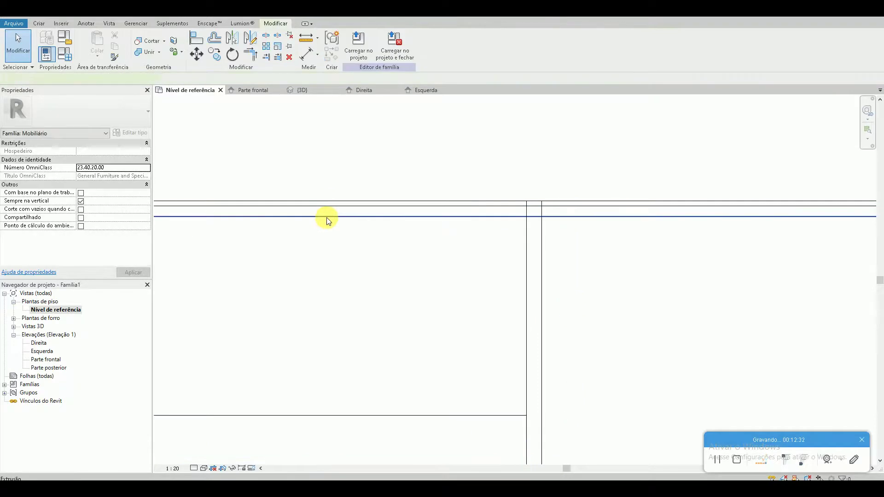
scroll(421, 242, "down", 3)
left_click(390, 248)
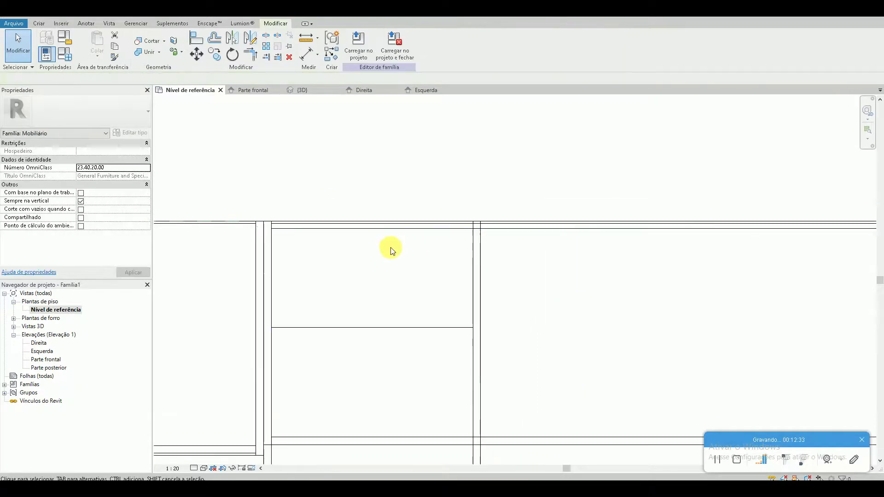
Step: Stretch the shelf's front edge out to the front line and return to 3D
left_click(343, 328)
middle_click_drag(355, 347, 359, 276)
left_click_drag(368, 261, 371, 367)
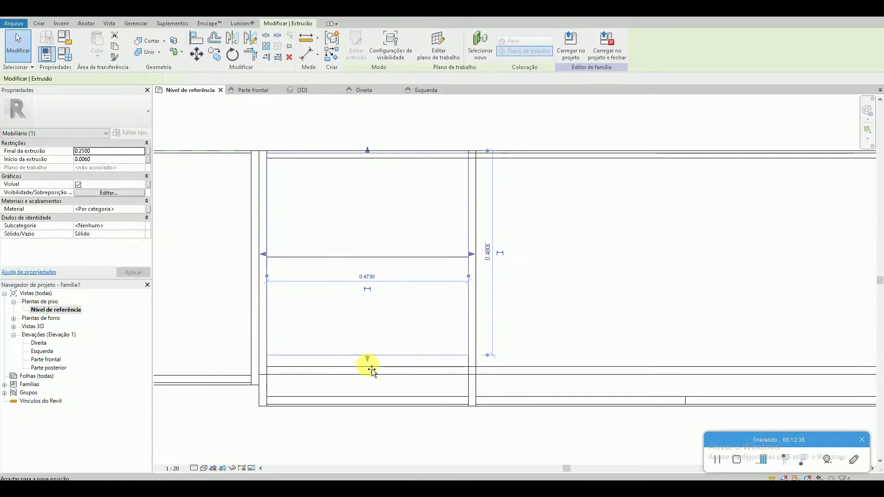
key("Escape")
left_click(302, 90)
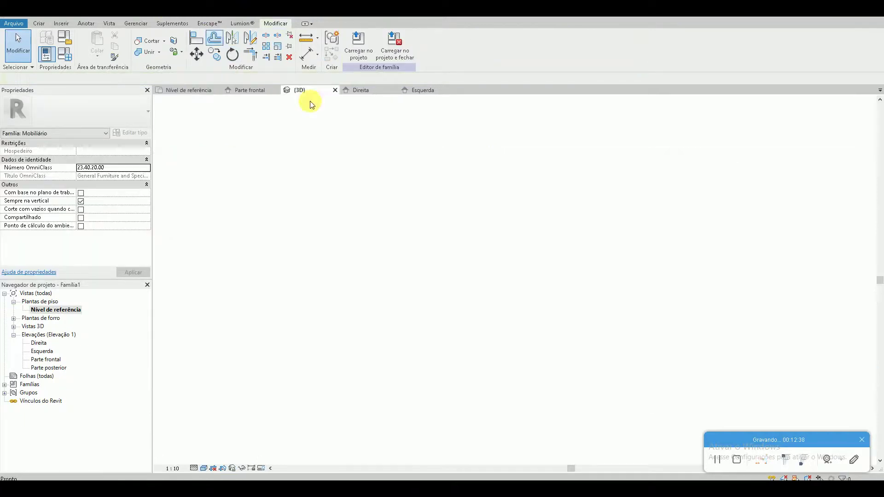
Step: Delete the two upper shelves in the narrow cabinet column
scroll(469, 258, "down", 3)
middle_click_drag(511, 220, 534, 227, "shift")
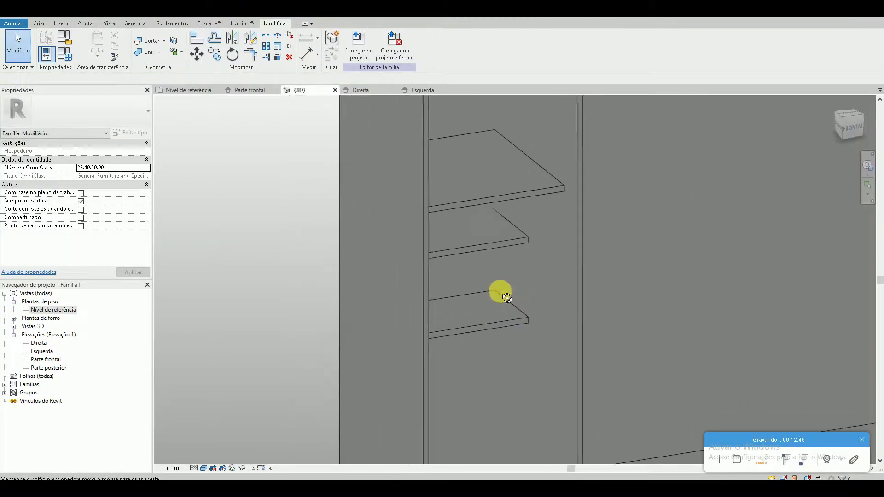
scroll(534, 227, "down", 2)
scroll(488, 147, "down", 2)
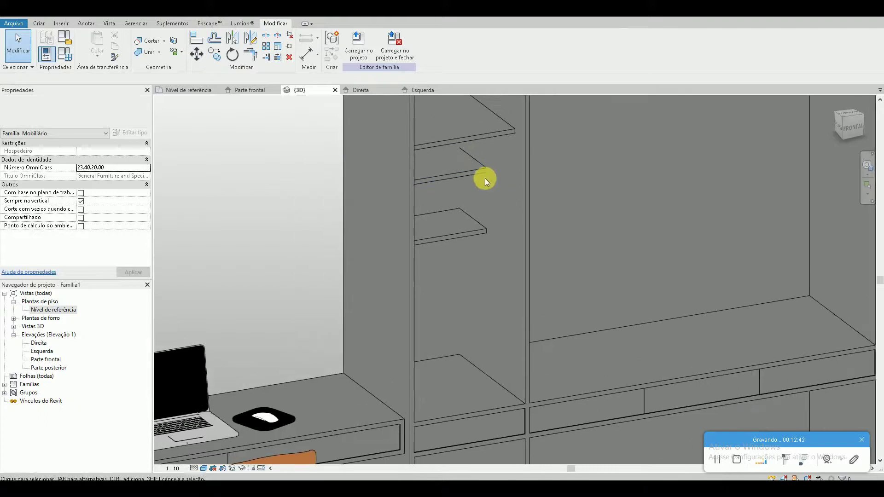
left_click(480, 176)
key("Delete")
left_click(488, 221)
key("Delete")
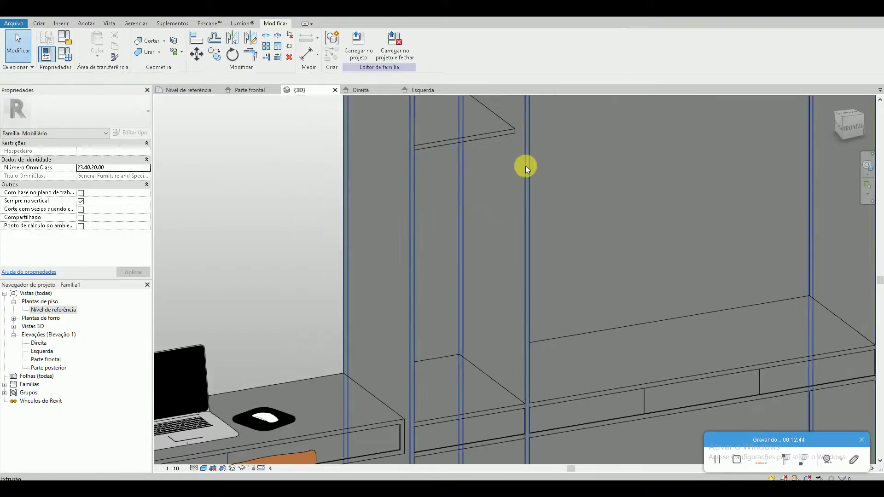
key("l")
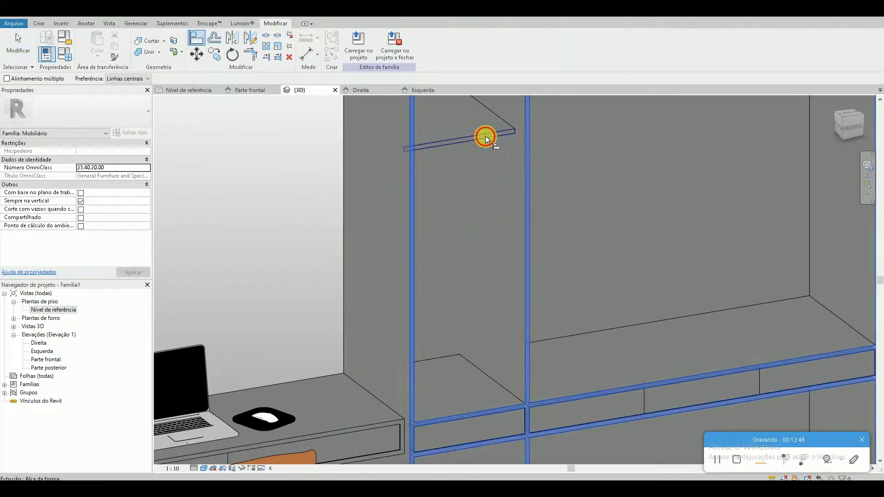
Step: In Parte frontal, copy the remaining shelf twice, each 0.3 below the last
double_click(46, 359)
left_click(355, 239)
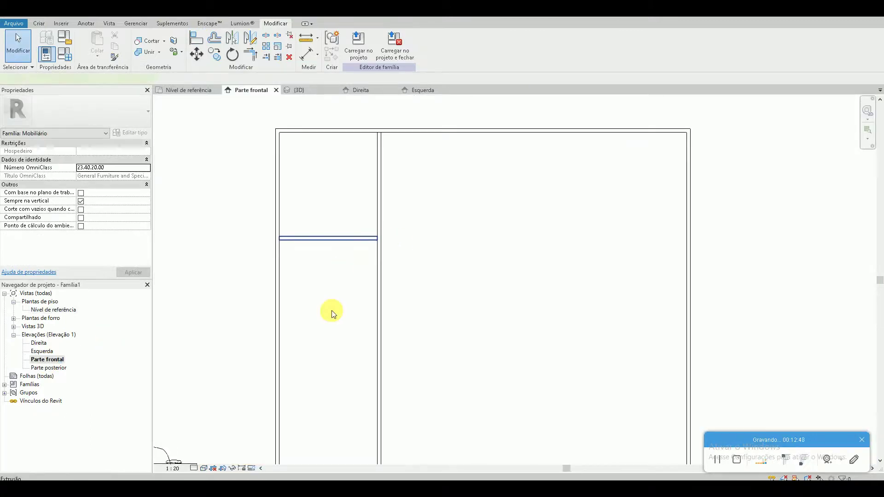
middle_click_drag(341, 270, 336, 219)
key("Escape")
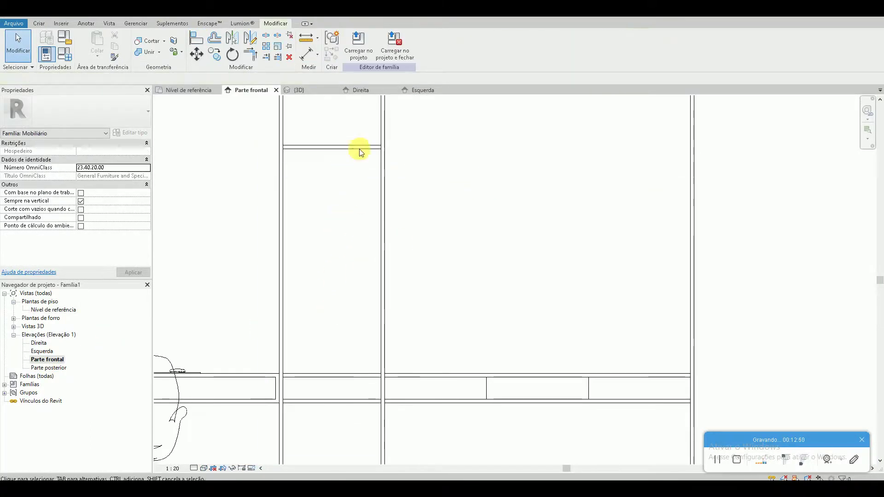
left_click(386, 173)
key("c")
key("o")
left_click(454, 189)
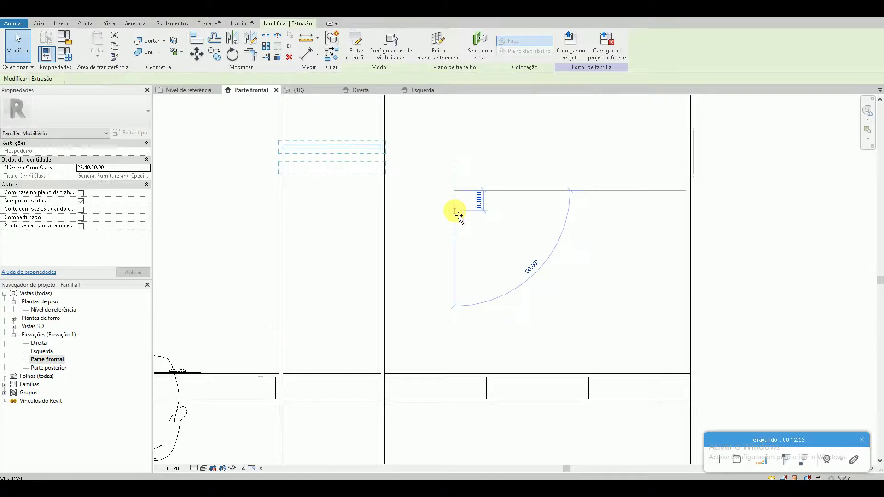
type("3")
key("Return")
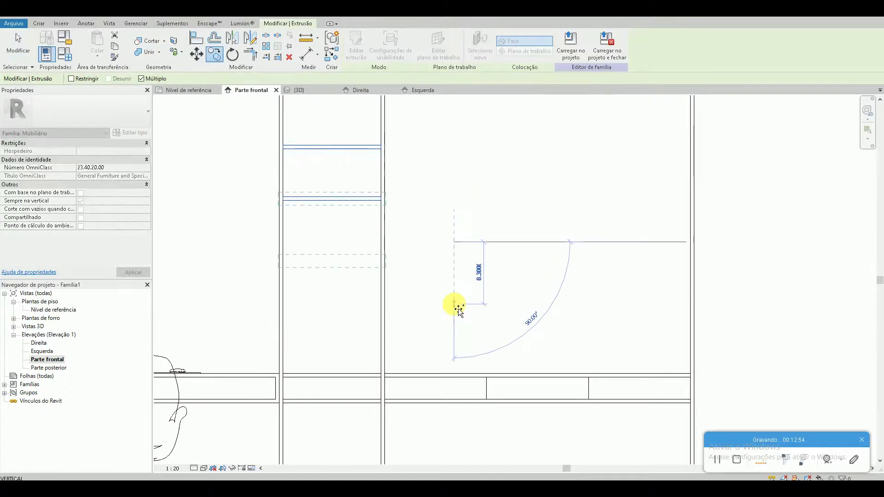
type("3")
key("Return")
key("Escape")
key("Escape")
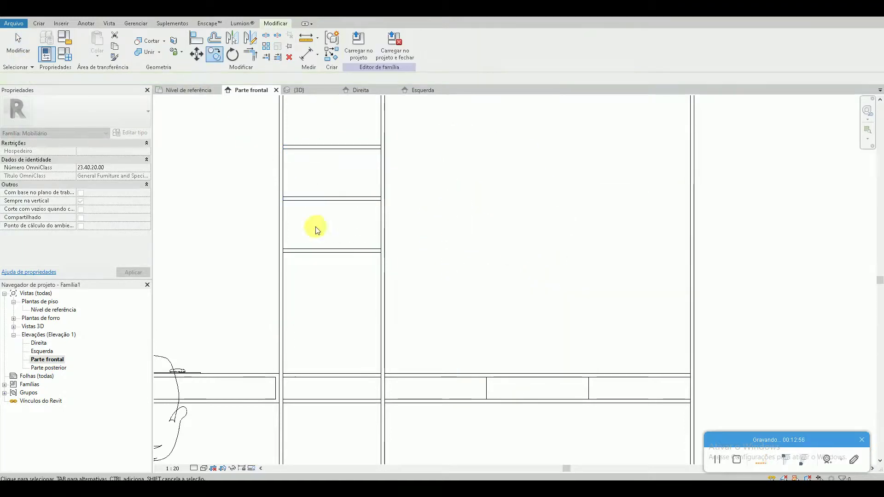
Step: Review the stacked shelves in 3D and compare them with the reference photo
left_click(300, 90)
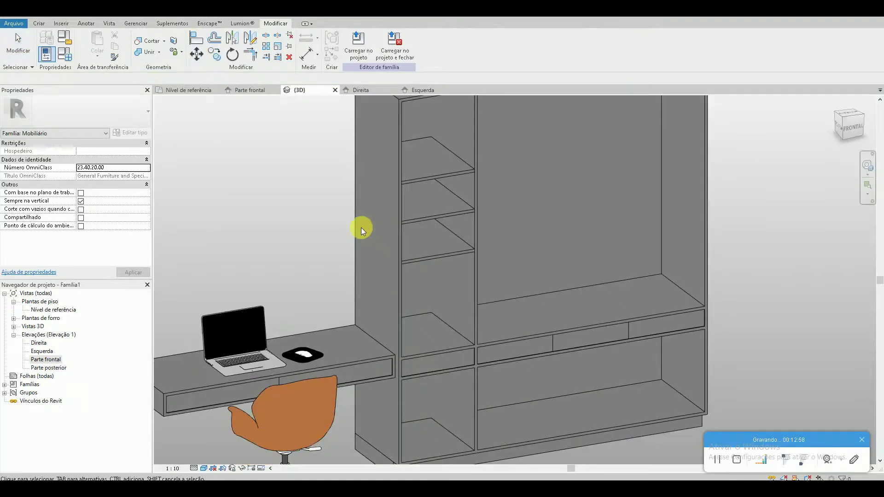
middle_click_drag(397, 236, 316, 207, "shift")
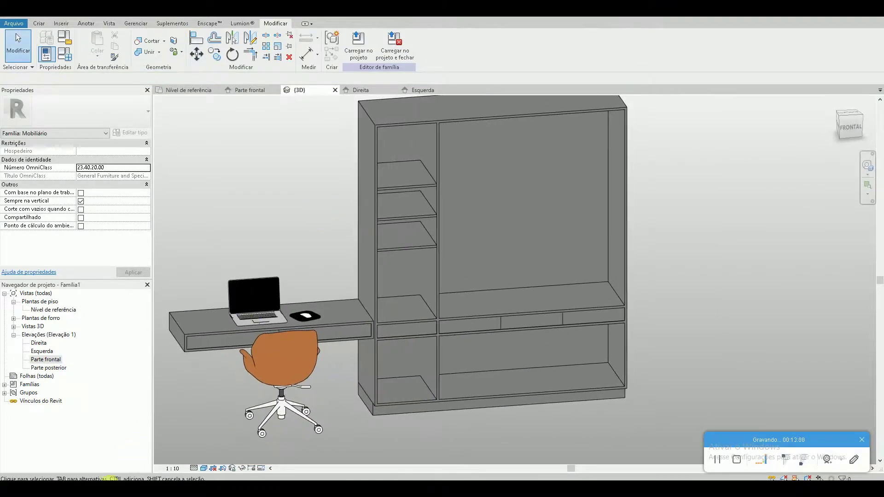
key("alt+Tab")
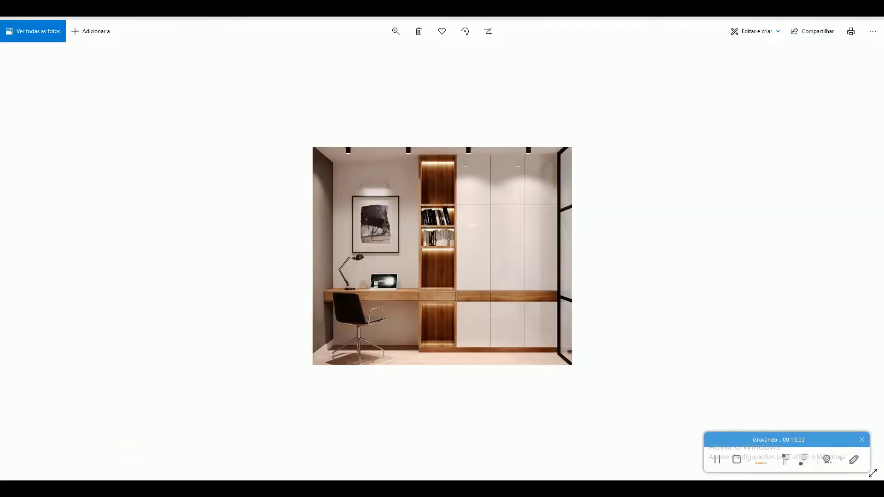
key("alt+Tab")
key("alt+Tab")
key("alt+Tab")
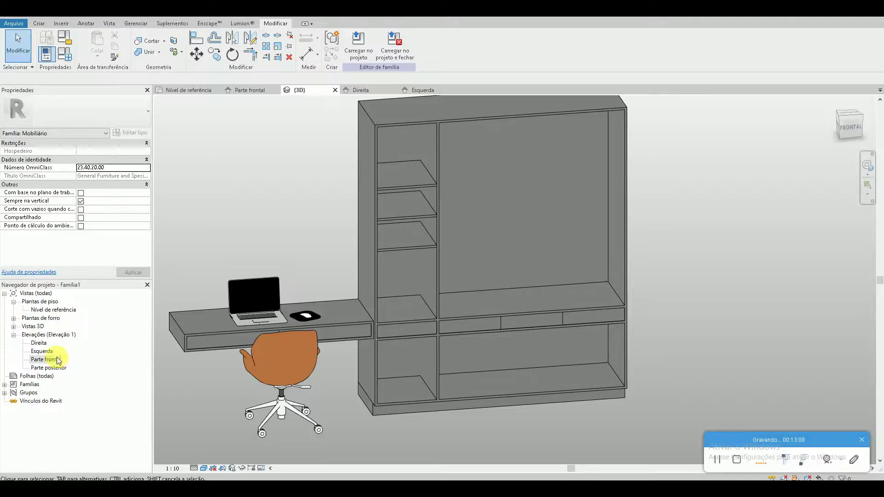
Step: In Parte frontal, copy the top narrow-column shelf into the wide compartment
double_click(45, 359)
left_click(346, 148)
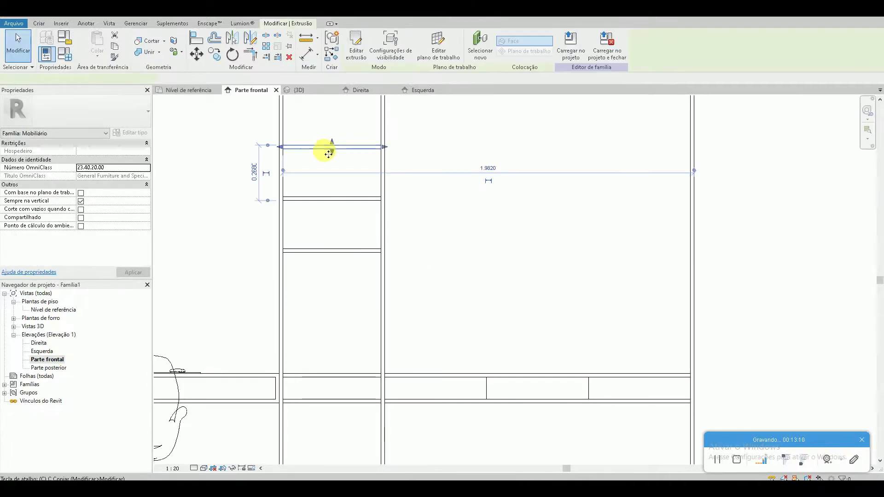
key("c")
key("o")
left_click(283, 97)
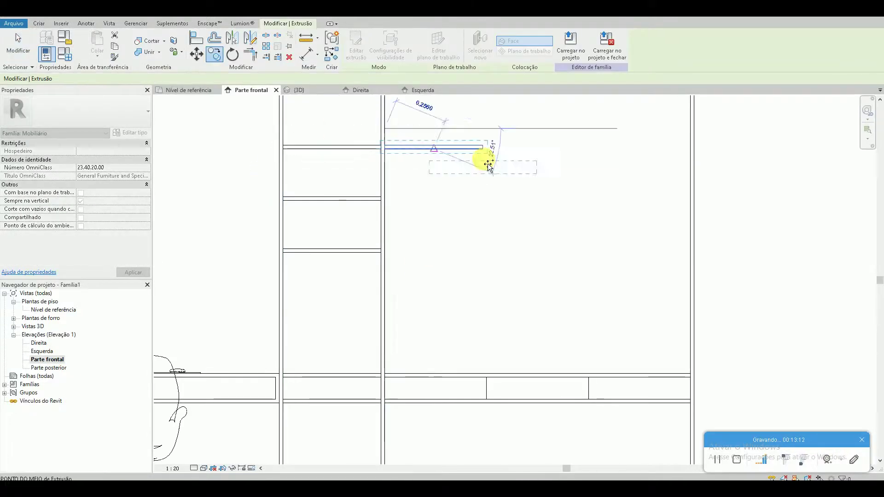
left_click(483, 146)
key("Escape")
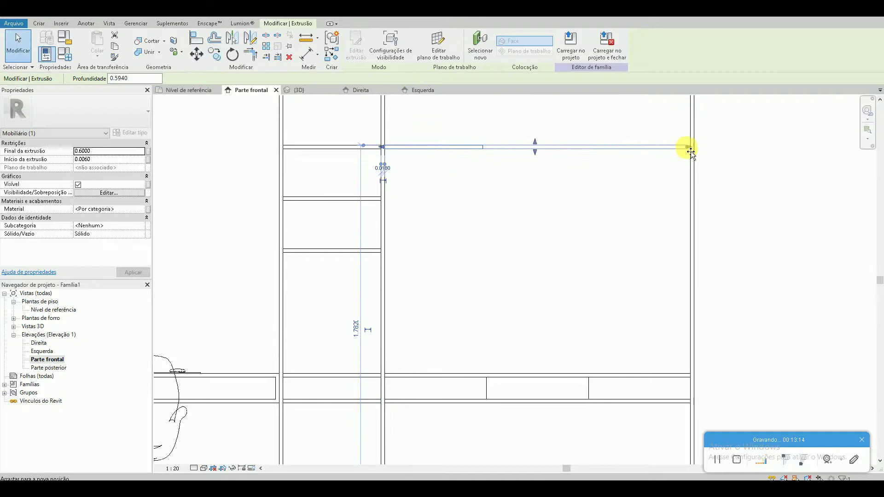
Step: Stretch the new shelf across the full width of the wide compartment
left_click_drag(690, 152, 690, 148)
key("Escape")
scroll(477, 263, "down", 3)
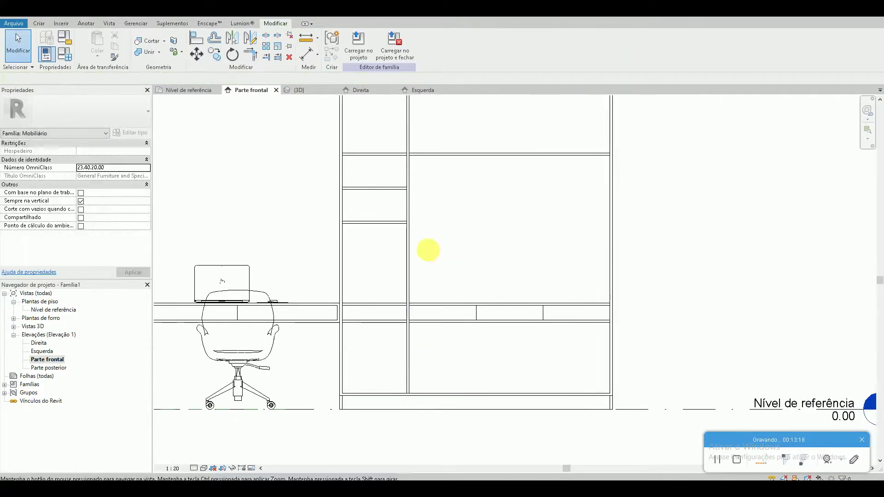
middle_click_drag(451, 223, 426, 257)
left_click(299, 90)
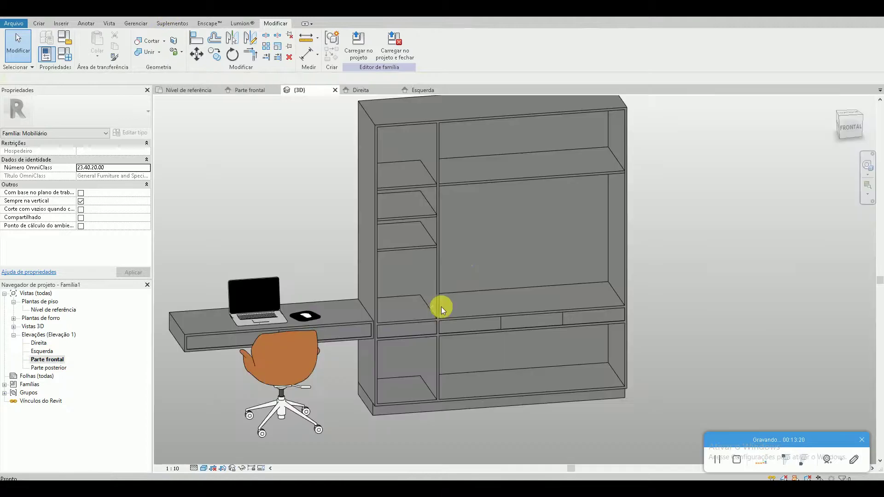
middle_click_drag(483, 250, 464, 251)
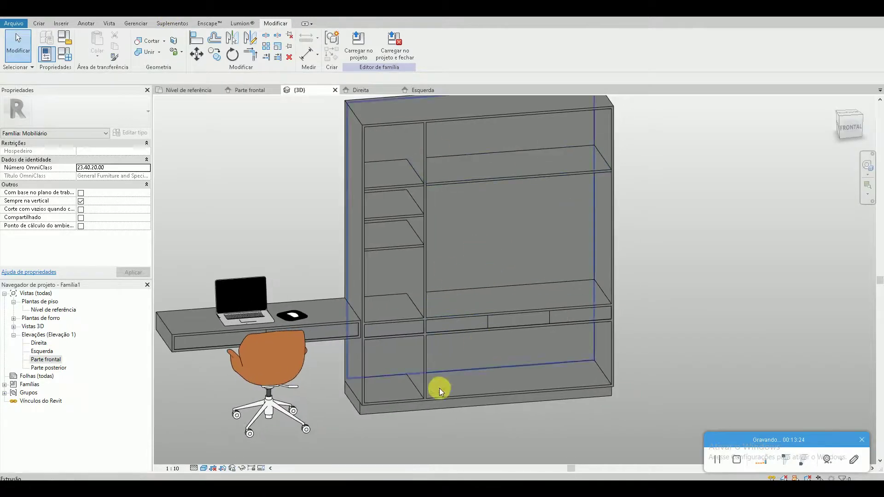
Step: Edit the new shelf's extrusion start and end values in Properties
left_click(138, 458)
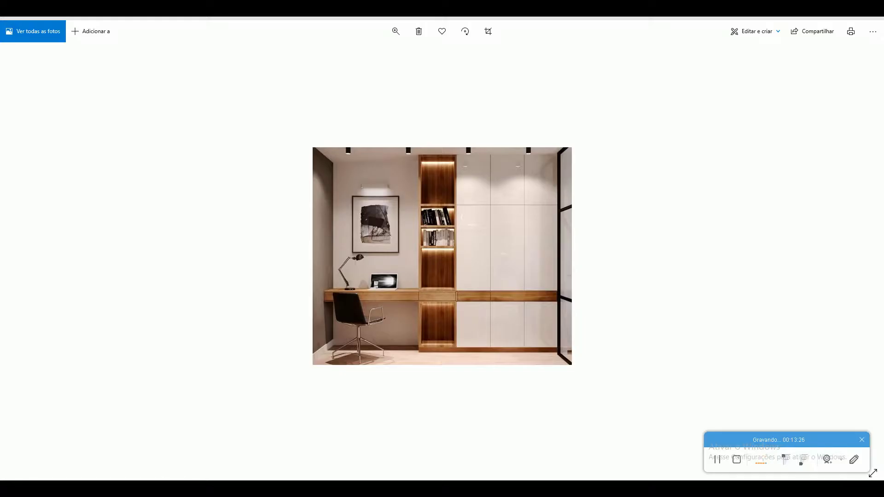
key("alt+Tab")
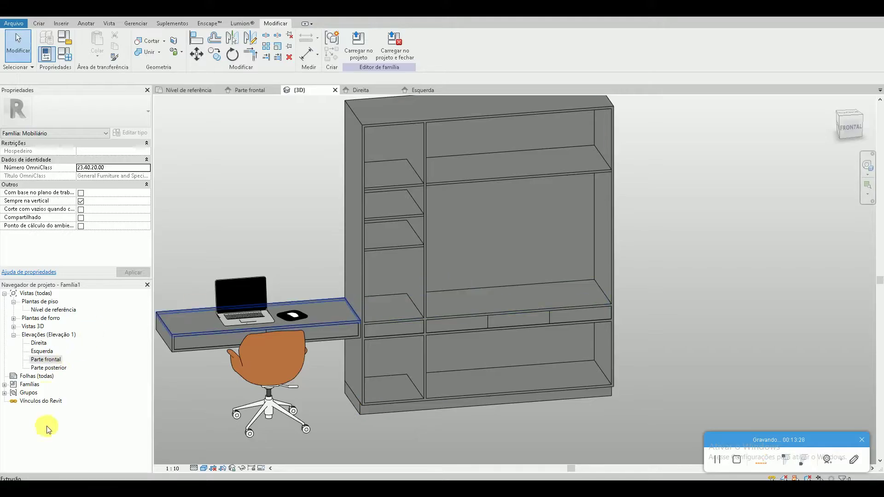
key("alt+Tab")
key("alt+Tab")
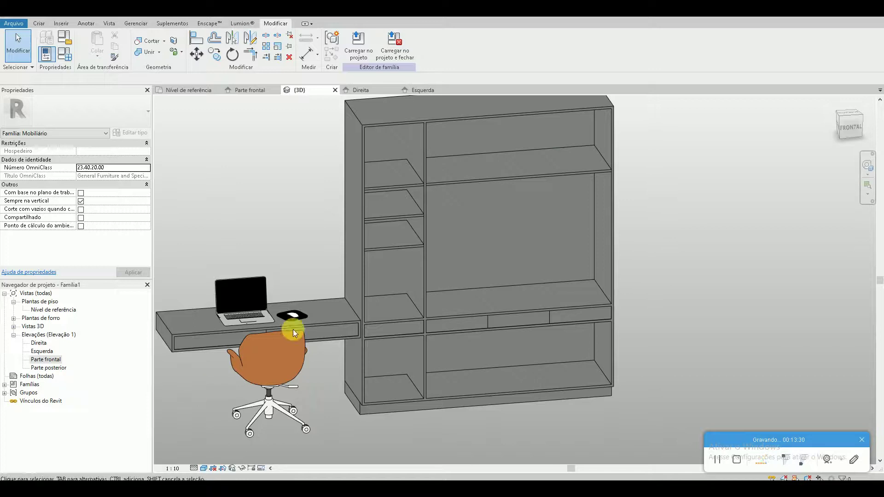
left_click(444, 183)
scroll(448, 187, "up", 2)
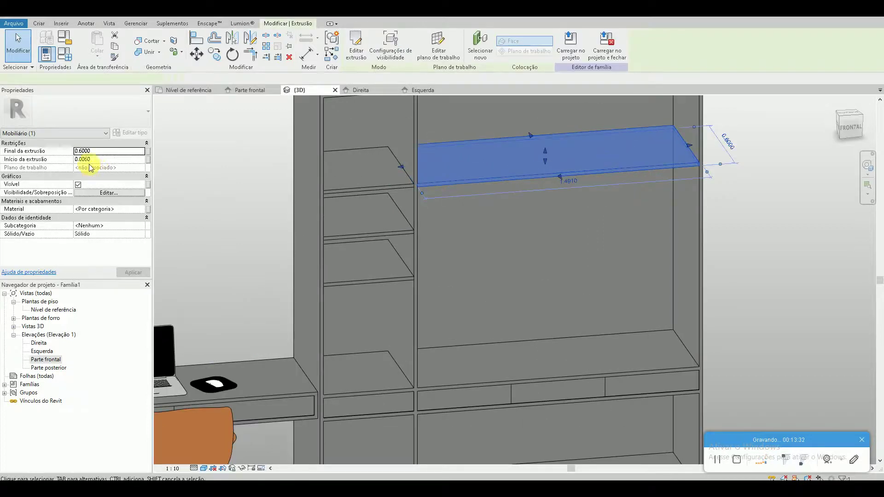
key("Return")
key("Escape")
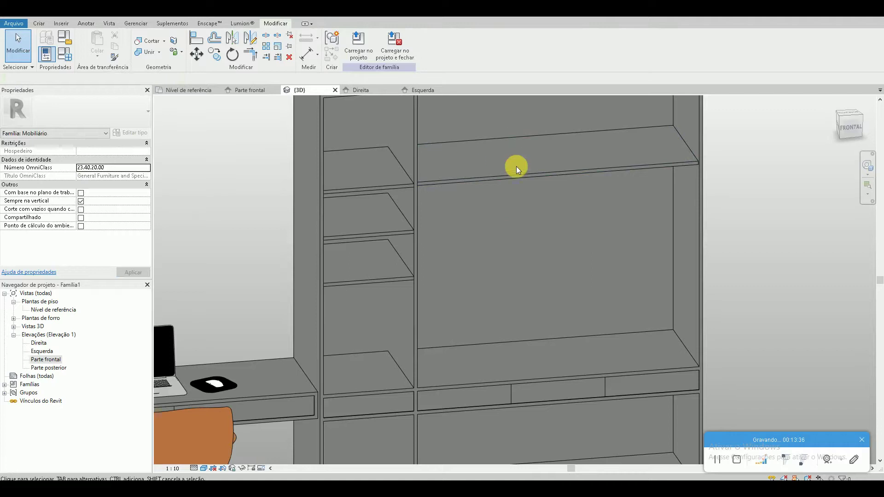
double_click(51, 359)
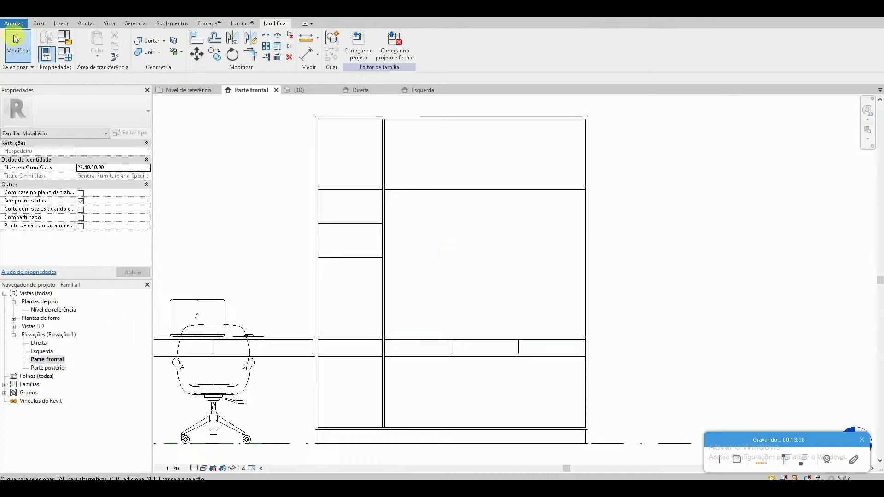
Step: Sketch a new extrusion rectangle over the middle wardrobe column and raise its bottom edge
left_click(46, 26)
left_click(88, 41)
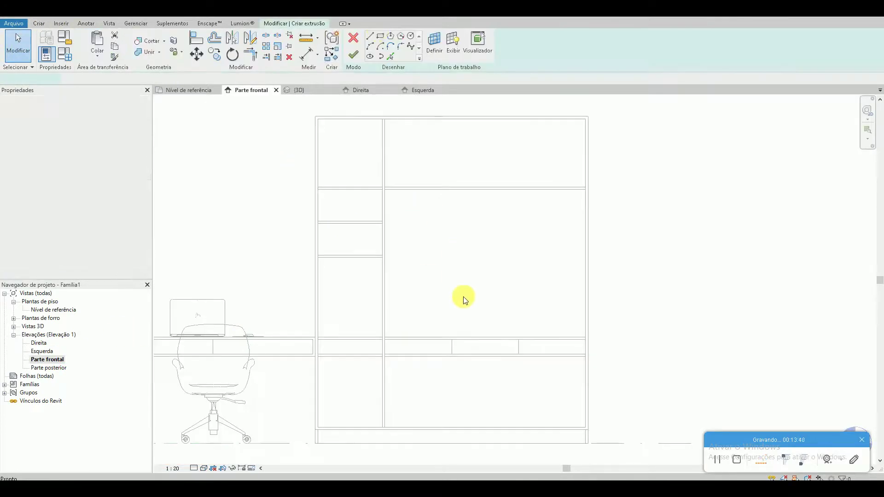
left_click(380, 36)
left_click(451, 354)
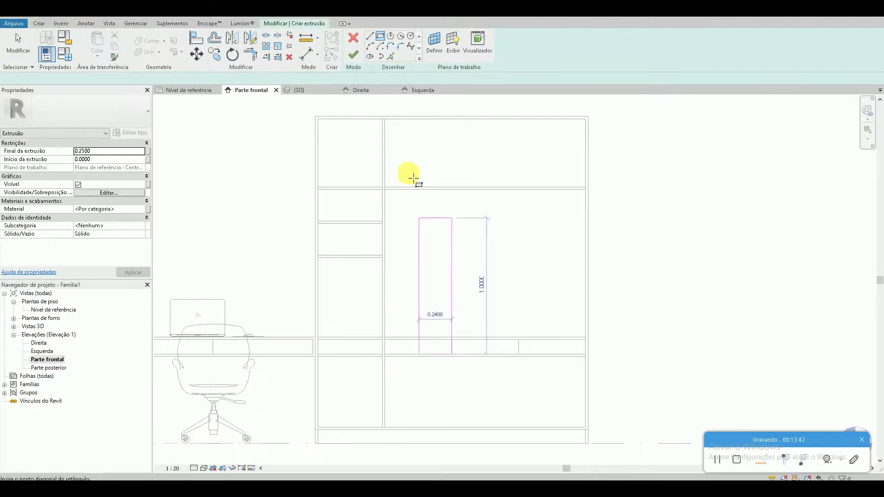
left_click(389, 122)
key("Escape")
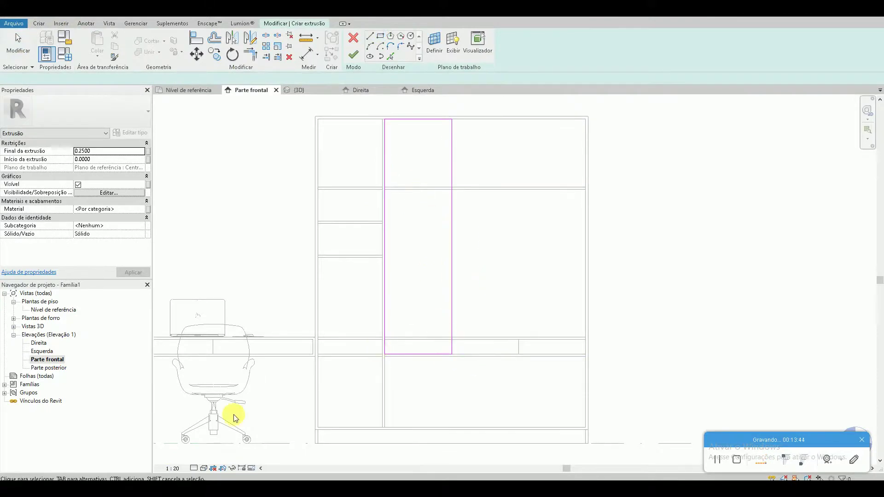
left_click_drag(421, 354, 431, 337)
left_click(424, 140)
left_click(420, 119)
Step: Move the rectangle's top edge down to close off the lower compartment
scroll(392, 123, "up", 3)
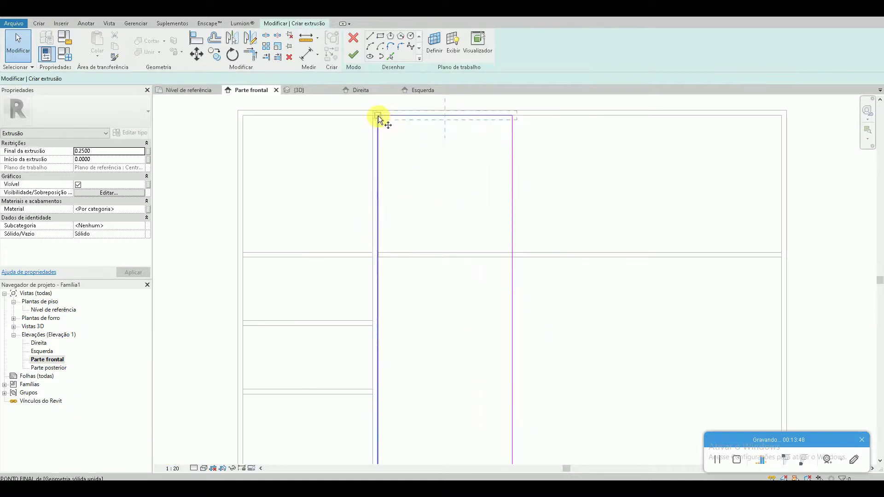
key("m")
key("v")
left_click(378, 115)
scroll(380, 258, "up", 4)
left_click(377, 247)
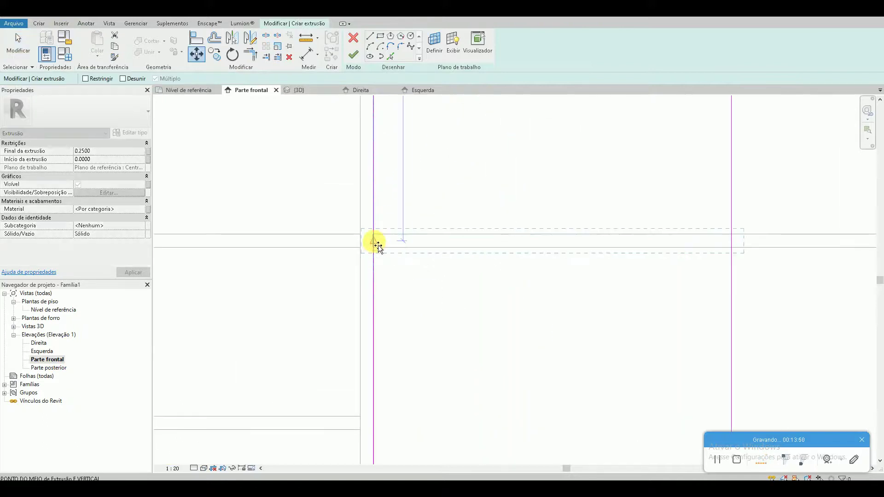
left_click(423, 272)
scroll(421, 270, "down", 3)
scroll(461, 249, "down", 4)
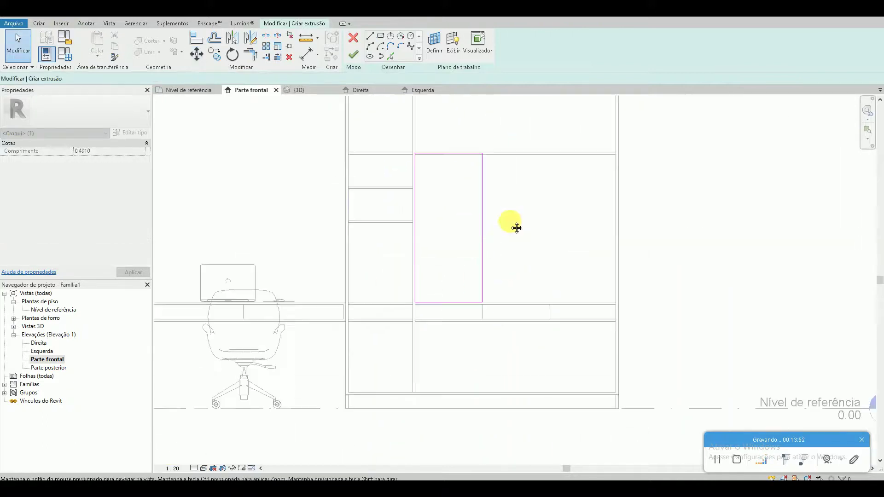
Step: Copy the sketch rectangle below and align its bottom with the cabinet line
left_click(483, 273)
key("c")
key("o")
left_click(483, 150)
left_click(486, 327)
middle_click_drag(491, 405, 494, 286)
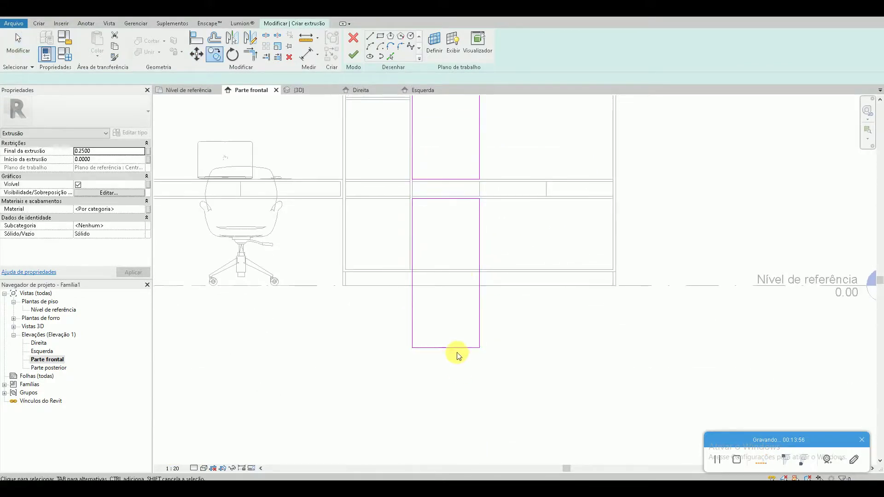
left_click_drag(460, 341, 461, 271)
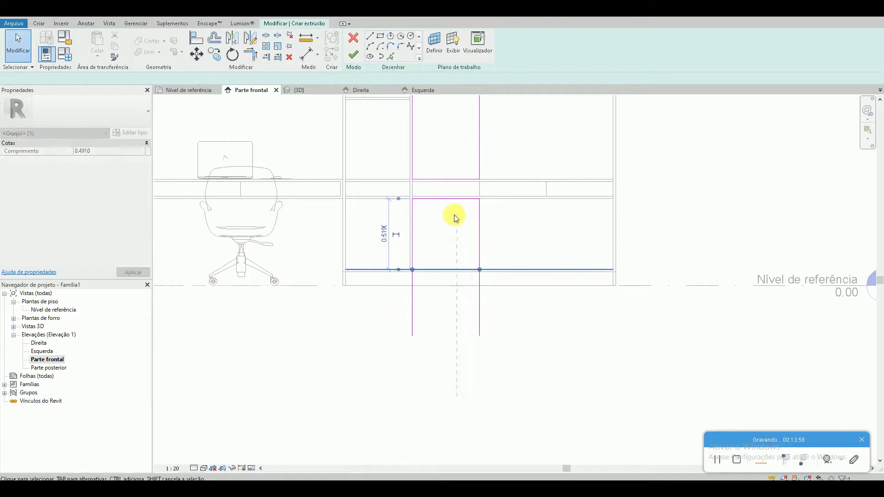
middle_click_drag(458, 268, 461, 333)
scroll(473, 132, "up", 2)
scroll(456, 165, "up", 1)
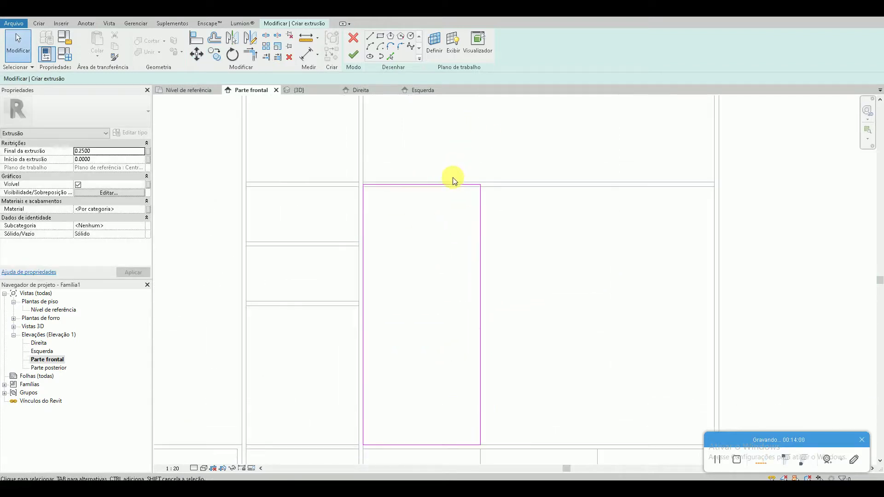
Step: Move the sketch rectangle up into the upper compartment
left_click(454, 184)
key("m")
key("v")
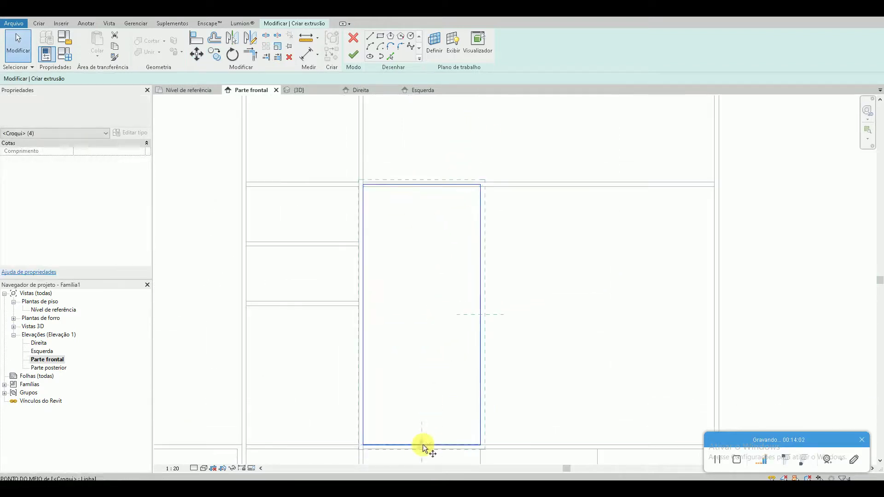
left_click(422, 445)
middle_click_drag(433, 202, 430, 271)
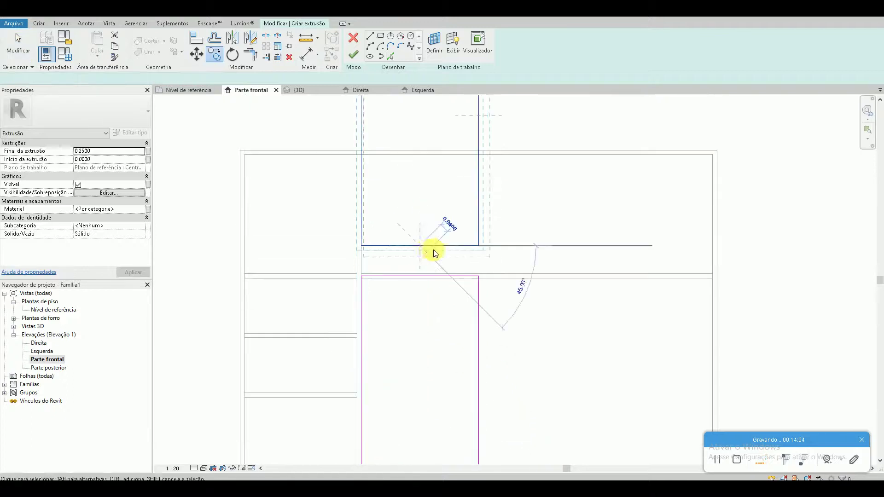
left_click(435, 250)
scroll(461, 242, "down", 2)
Step: Set the bottom sketch line's position through its temporary distance dimension
key("m")
key("v")
left_click(451, 265)
key("Escape")
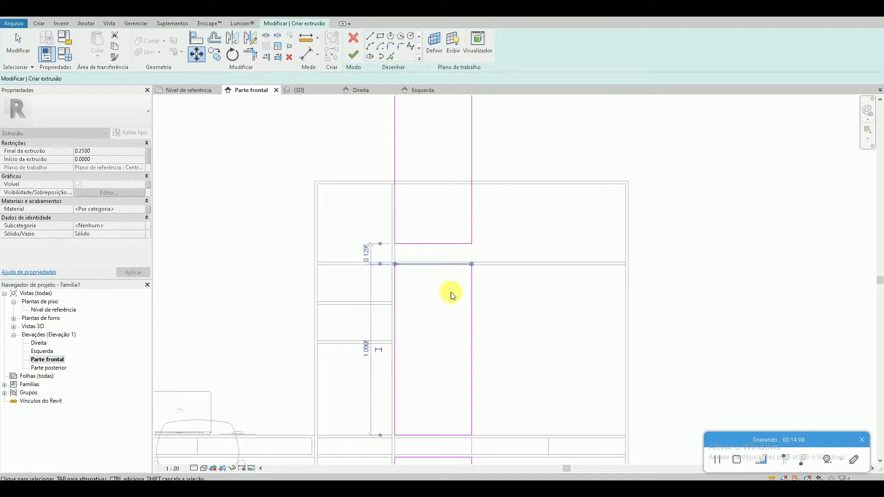
key("Escape")
left_click(456, 244)
left_click(490, 247)
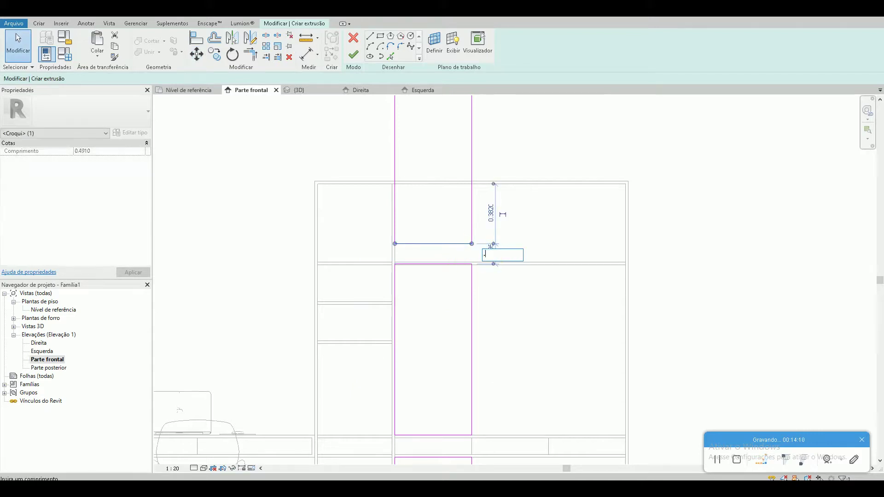
type(".005")
key("Return")
key("Return")
key("Return")
Step: Snap the top sketch line to the cabinet top and finish the door extrusion
left_click(524, 251)
middle_click_drag(524, 252, 518, 312)
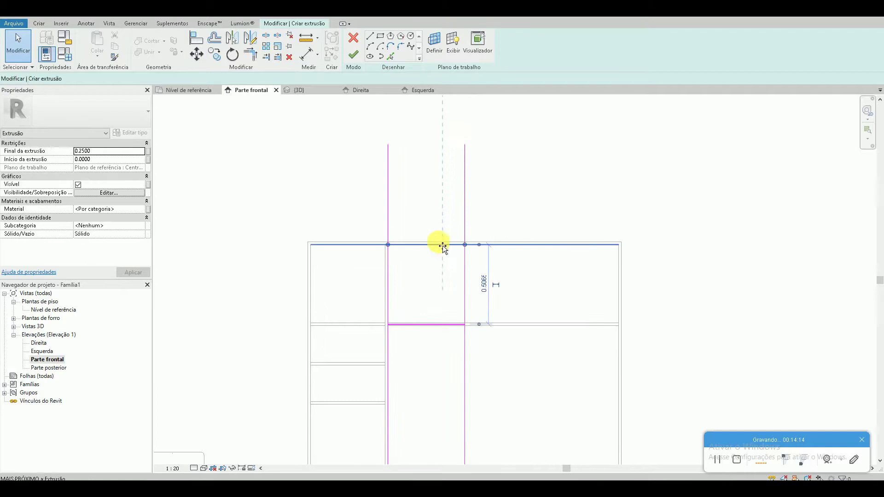
left_click(353, 55)
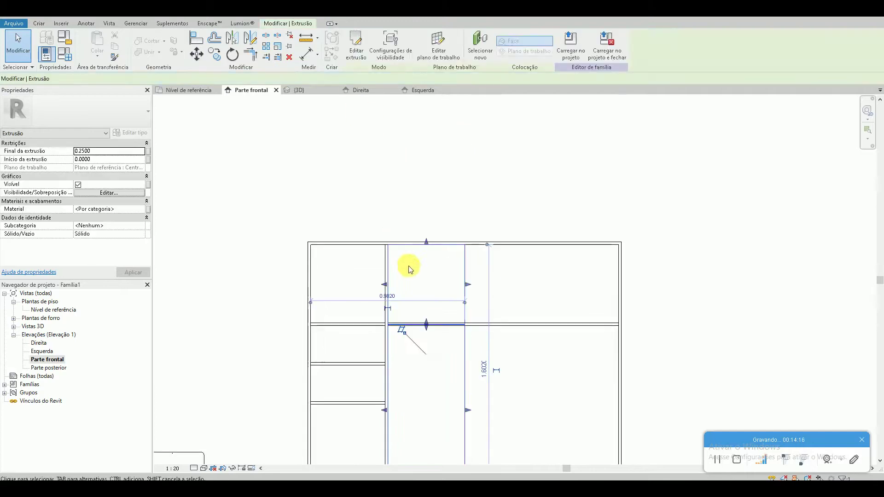
key("Escape")
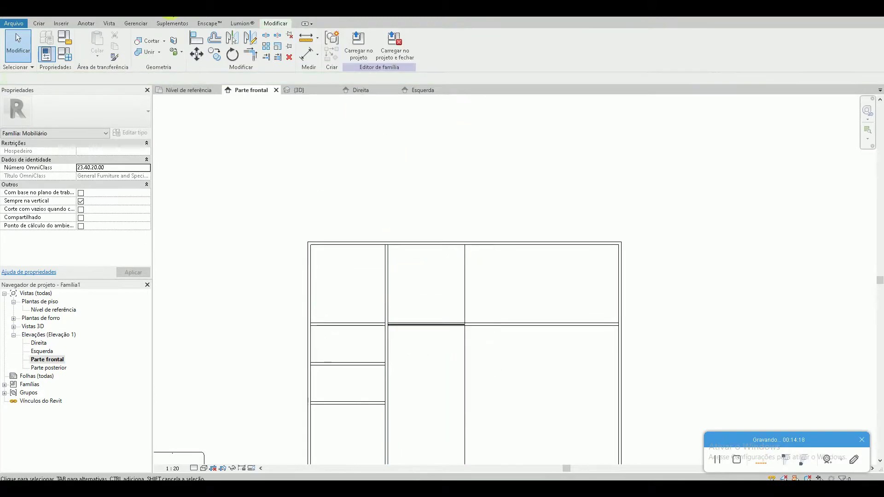
key("ctrl+Tab")
Step: Set the door extrusion's end depth to 0.02 and apply it
left_click(490, 332)
left_click(109, 151)
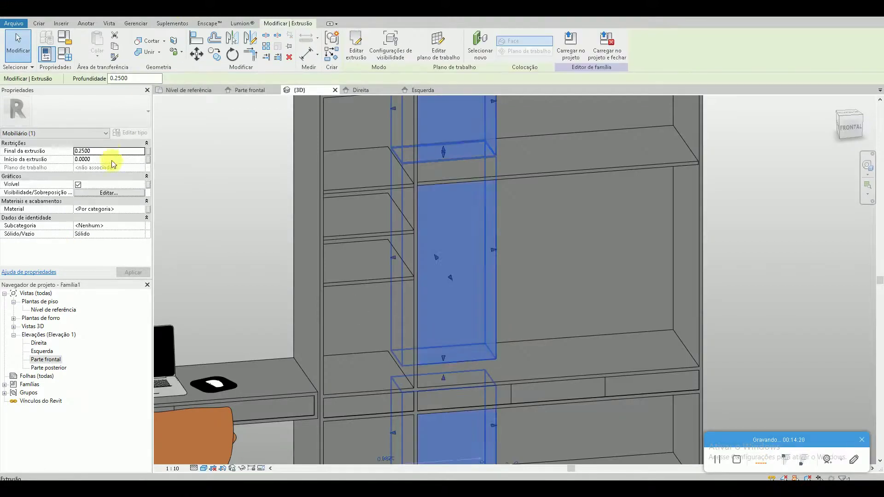
type("0.02")
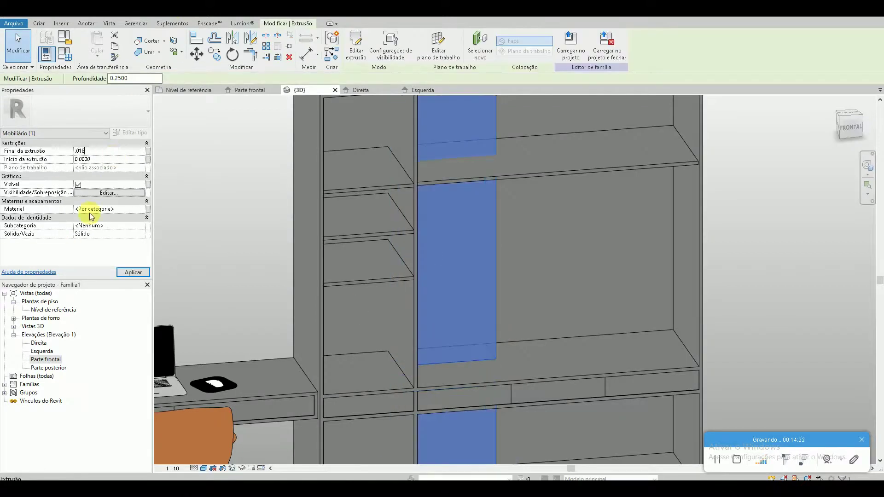
left_click(64, 310)
Step: In the Nível de referência plan, move the door panels flush with the wardrobe front
double_click(65, 310)
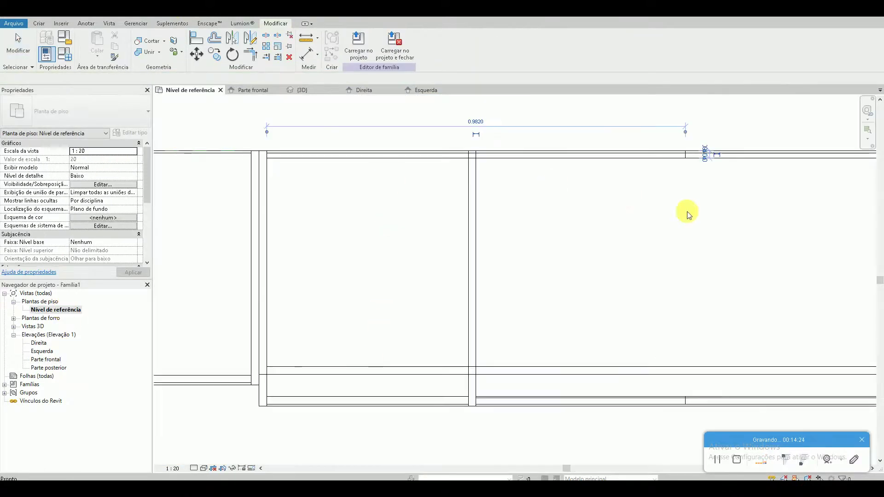
scroll(514, 264, "down", 2)
scroll(594, 230, "up", 2)
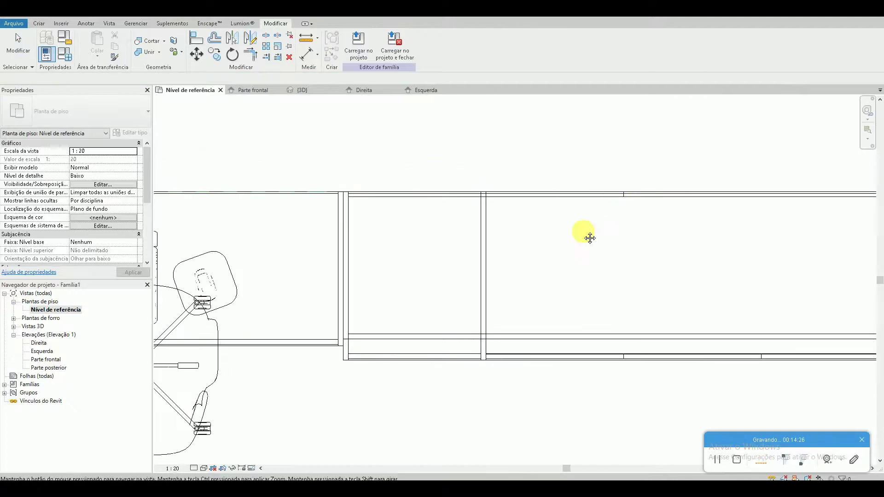
scroll(553, 226, "up", 2)
scroll(534, 217, "up", 1)
left_click(533, 214)
left_click_drag(354, 214, 362, 364)
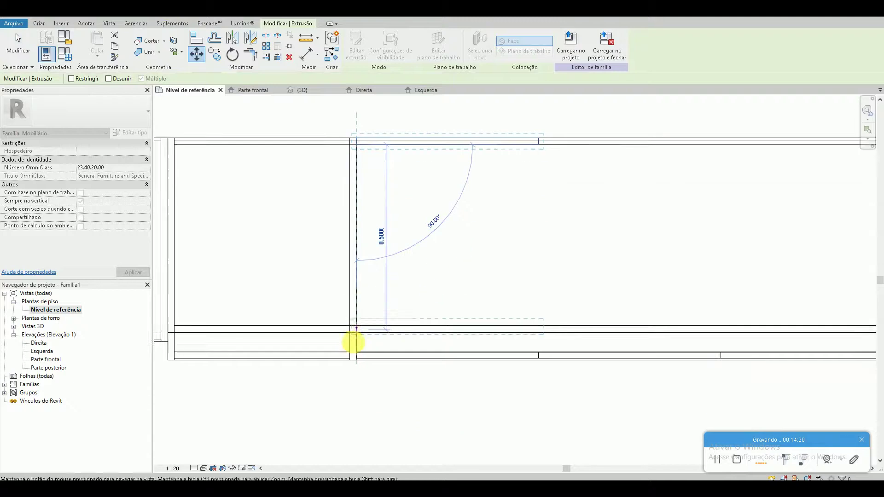
key("Escape")
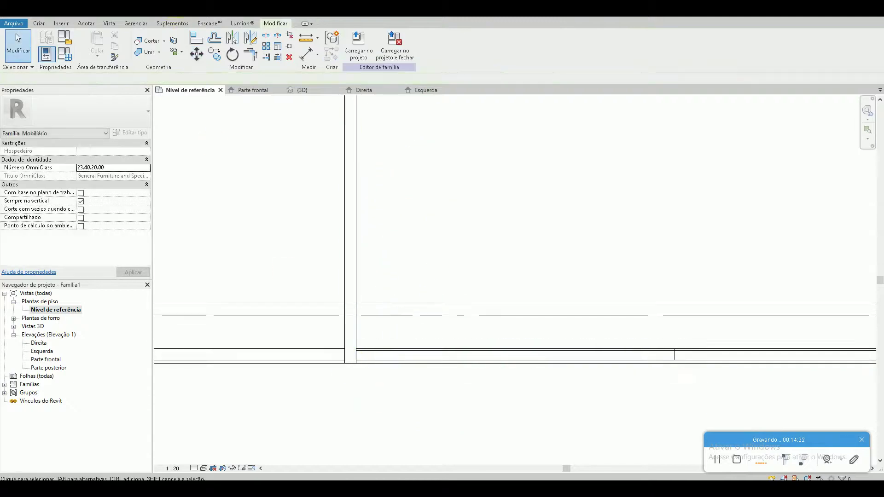
left_click(166, 20)
scroll(452, 251, "down", 5)
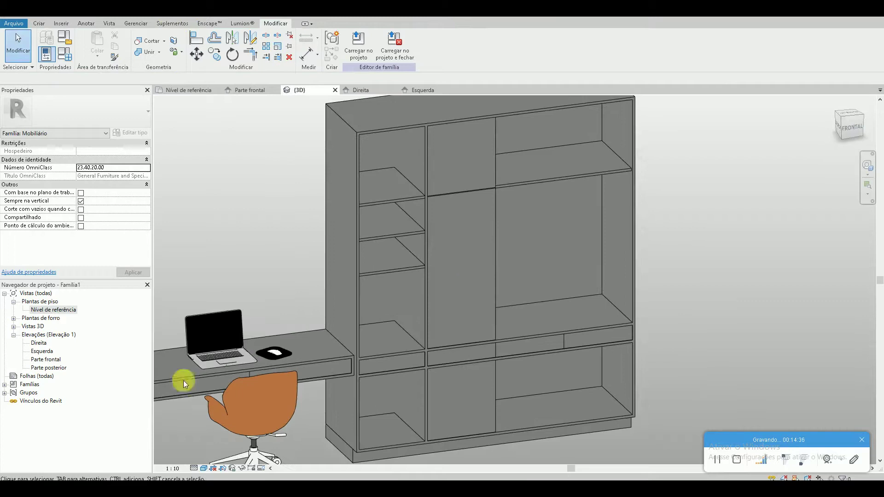
Step: In Parte frontal, copy the door extrusion one compartment right, then check it in 3D
double_click(59, 359)
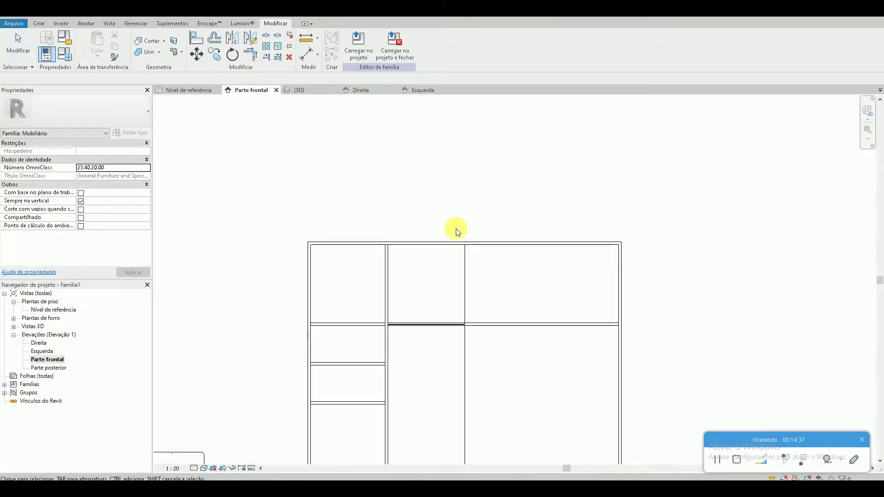
left_click(467, 256)
scroll(468, 256, "up", 2)
key("c")
key("o")
left_click(348, 245)
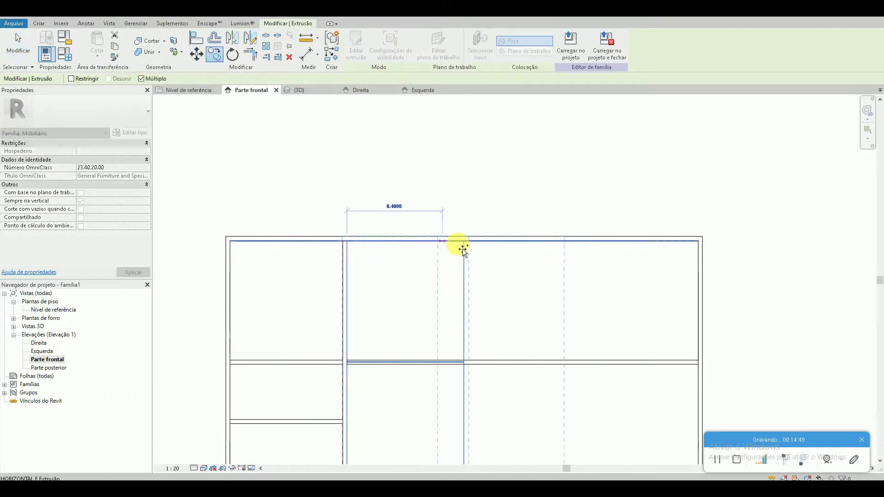
left_click(466, 245)
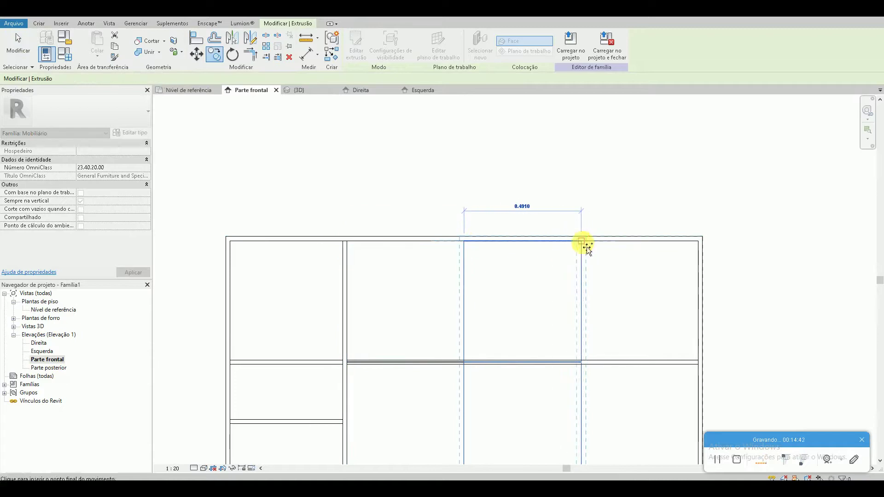
key("Escape")
key("Escape")
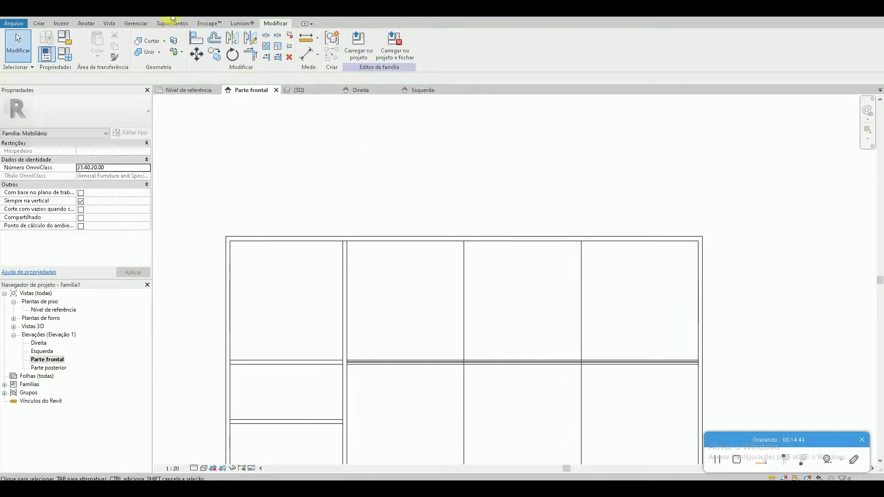
left_click(299, 90)
middle_click_drag(469, 247, 465, 252, "shift")
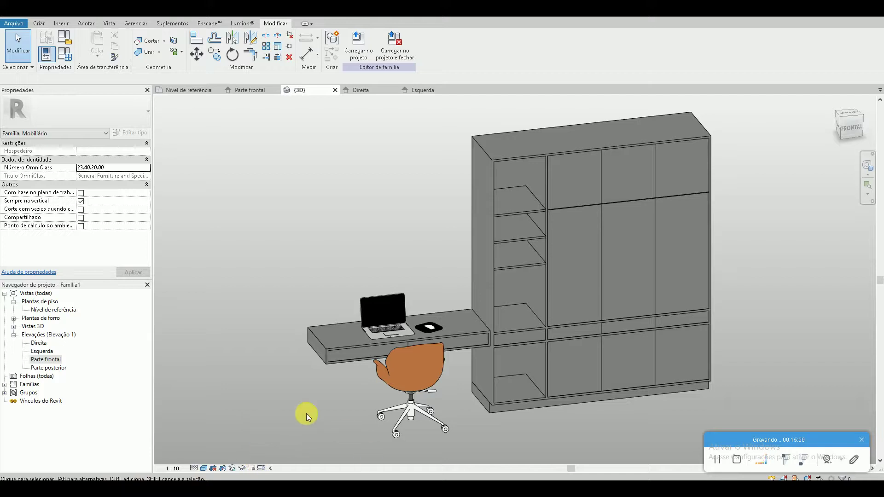
Step: Select the desk pieces and create a new material named 'Madeira Revit'
left_click(456, 366)
left_click(322, 326, "ctrl")
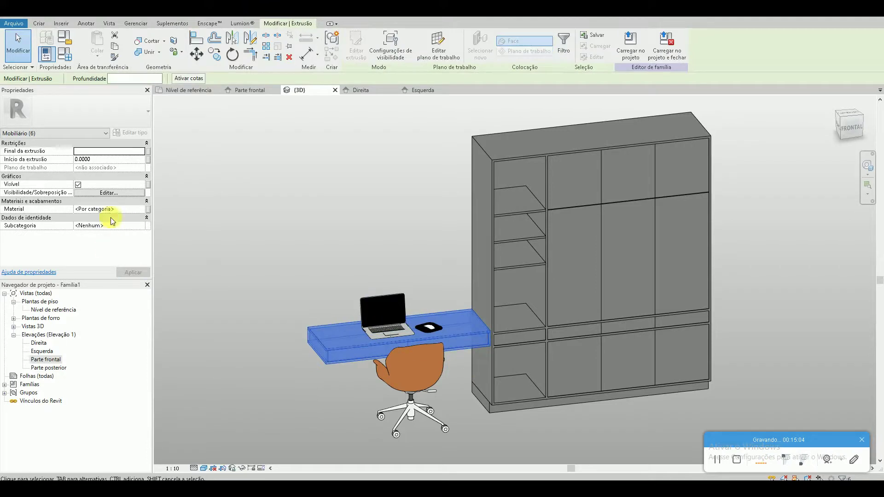
left_click(144, 210)
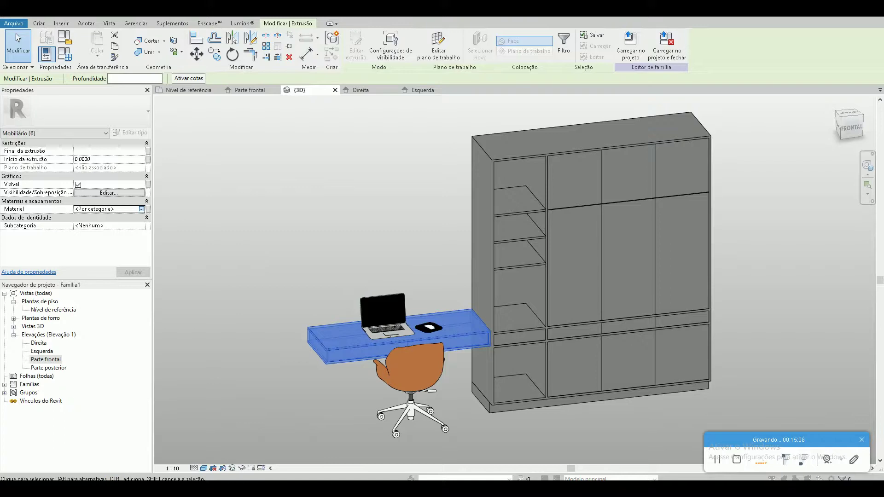
left_click(142, 209)
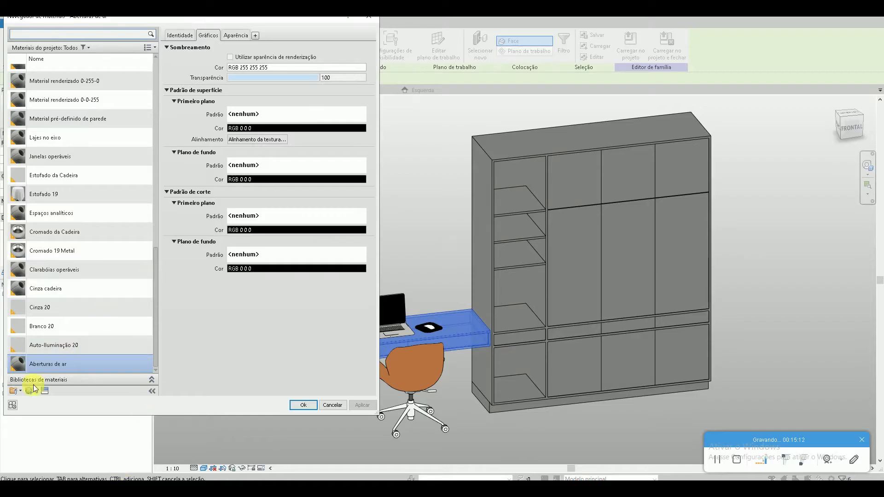
left_click(30, 392)
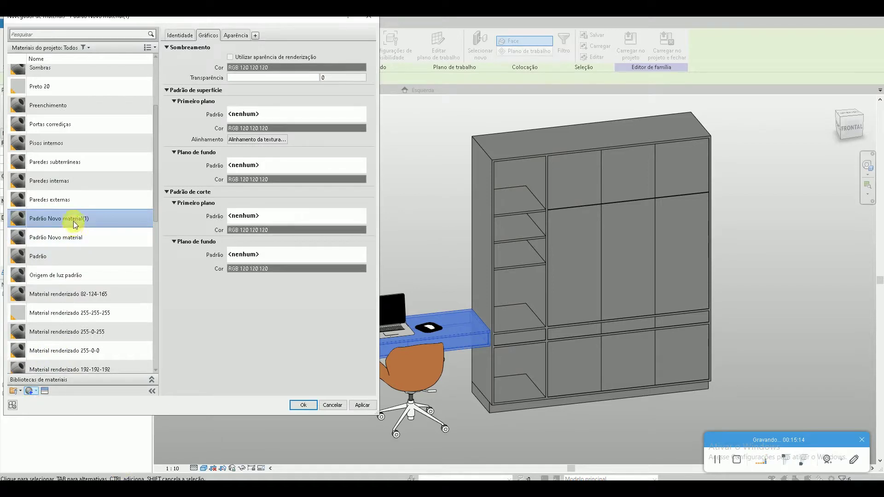
right_click(74, 220)
left_click(88, 246)
type("Madeira Revit")
key("Return")
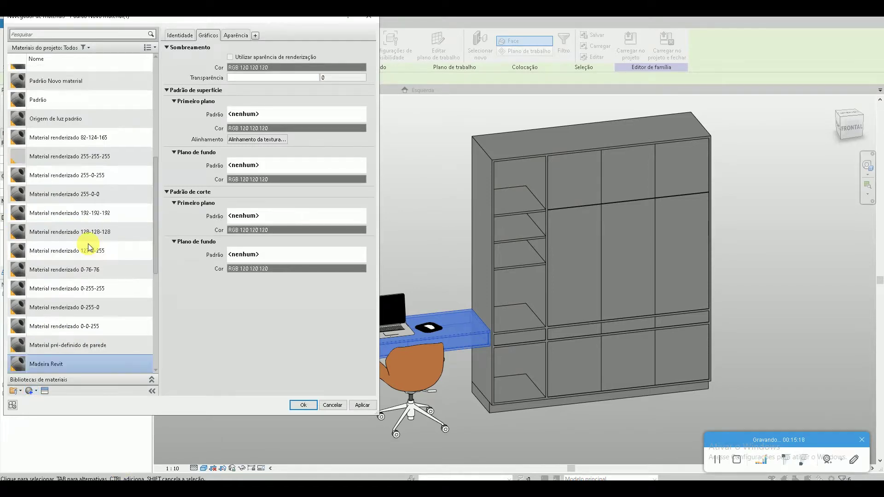
Step: Enable Use Render Appearance and replace the appearance with Bétula from the Wood library
left_click(230, 58)
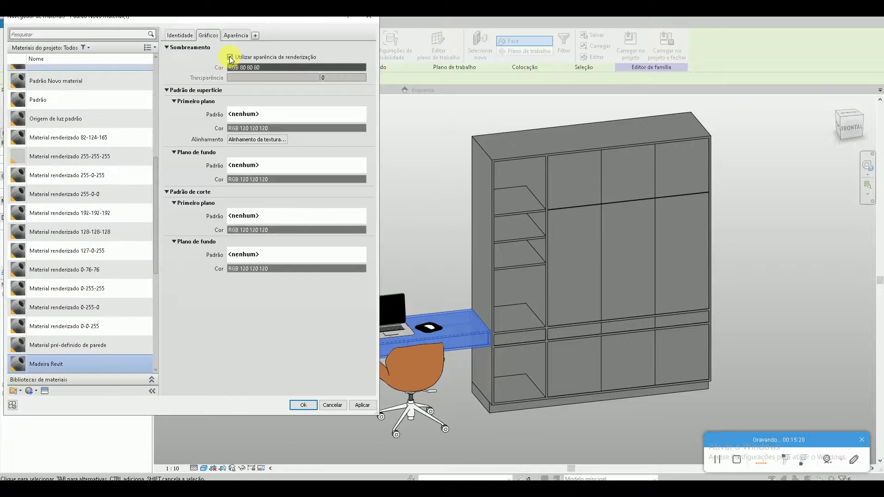
left_click(236, 36)
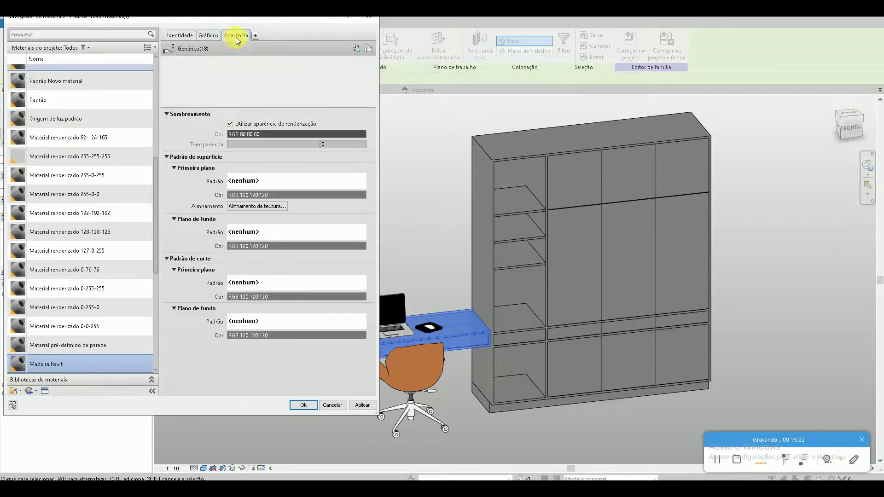
left_click(356, 51)
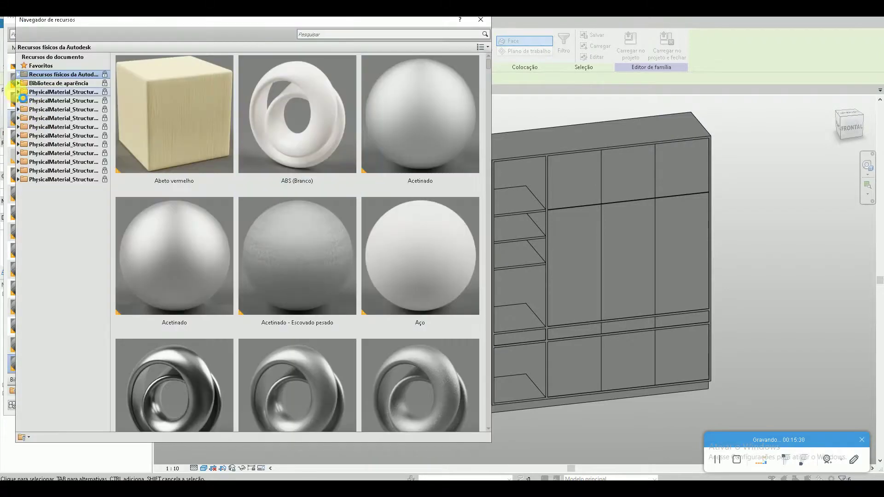
left_click(18, 83)
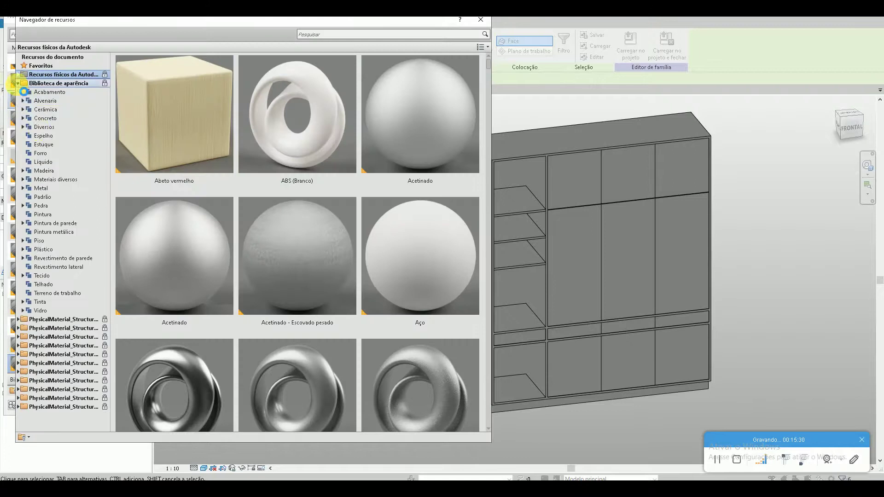
left_click(48, 171)
left_click(335, 253)
mouse_move(420, 263)
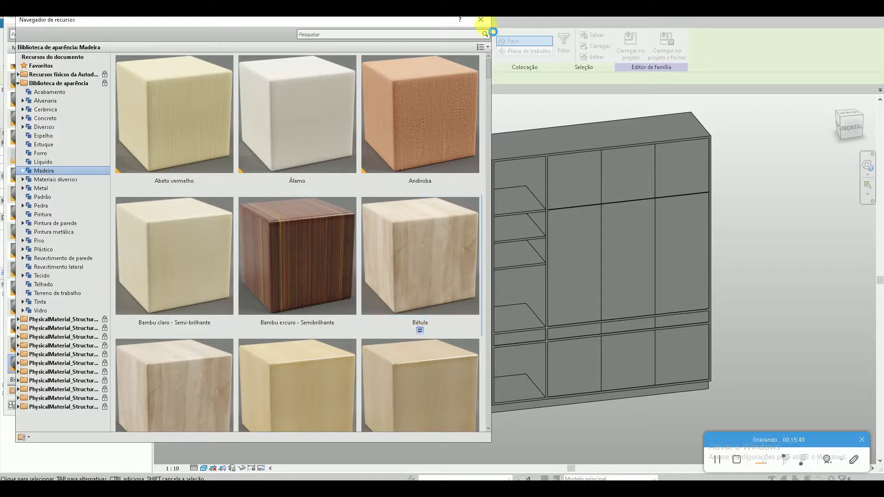
left_click(482, 21)
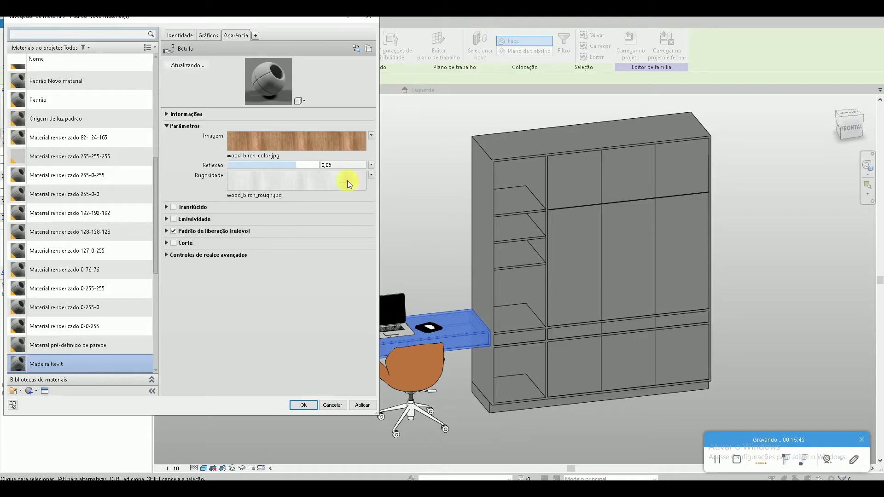
Step: Apply Madeira Revit to the desk and the cabinet side extrusion
left_click(304, 406)
left_click(302, 408)
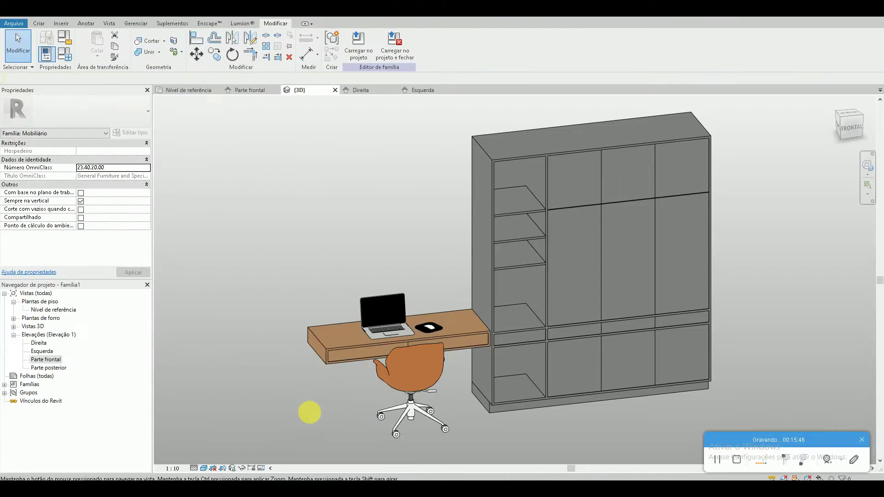
middle_click_drag(310, 411, 299, 407)
left_click(476, 148)
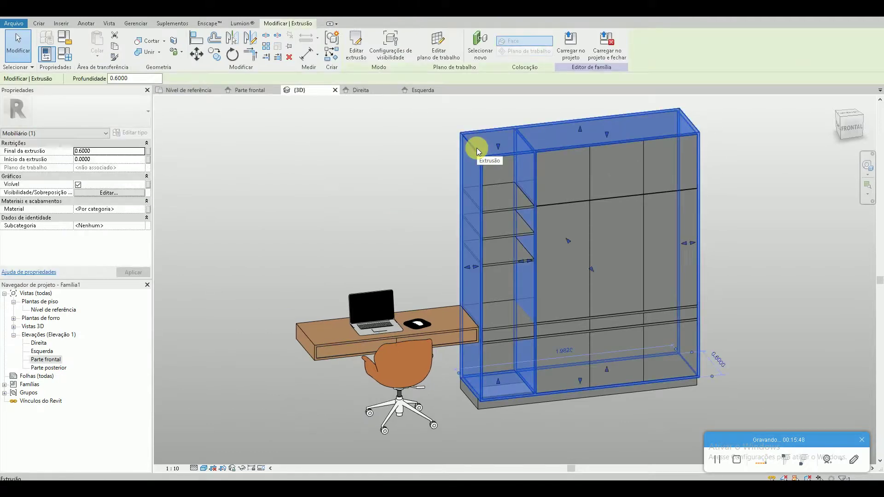
left_click(142, 211)
left_click(143, 210)
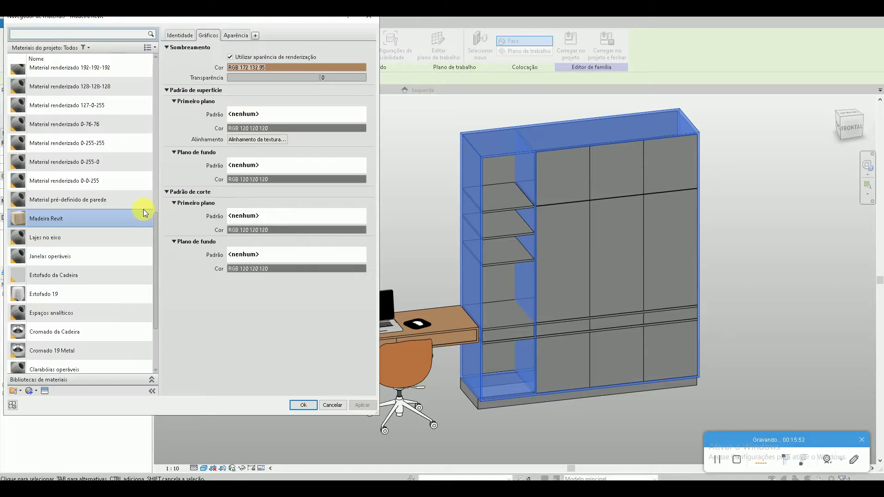
left_click(303, 405)
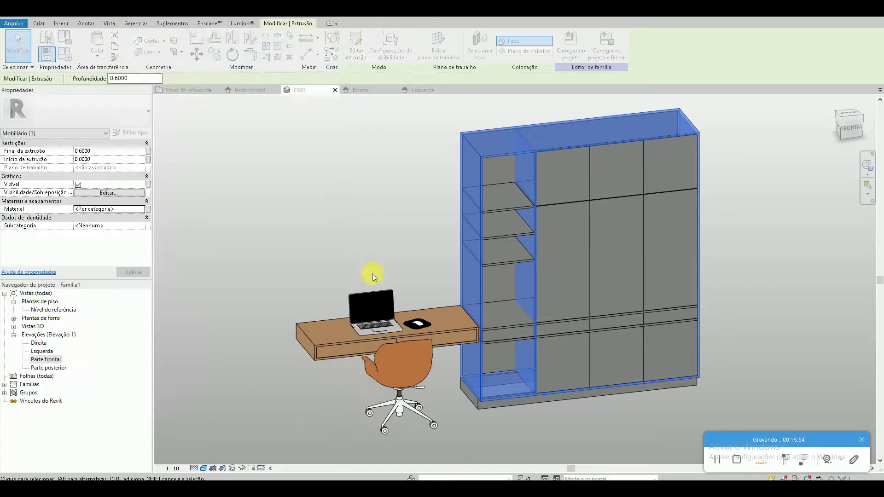
Step: Assign Madeira Revit to the remaining cabinet body pieces and the base underneath
middle_click_drag(375, 255, 327, 249)
key("Escape")
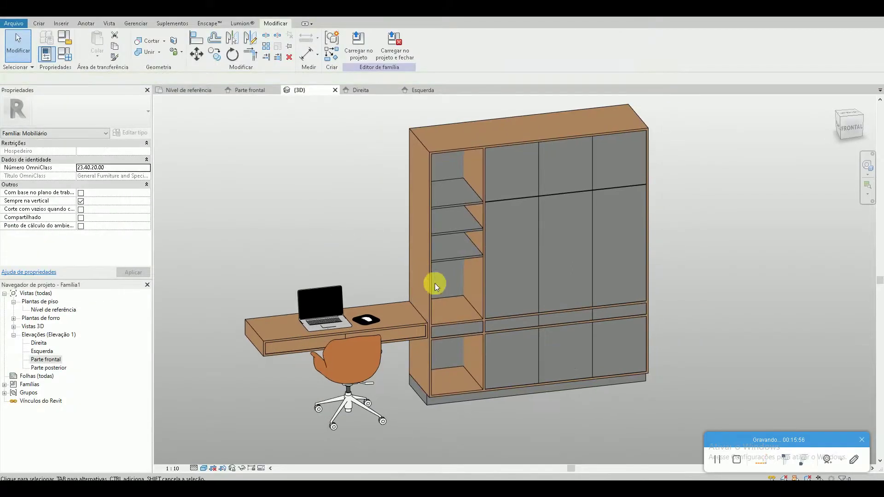
left_click_drag(399, 171, 397, 162)
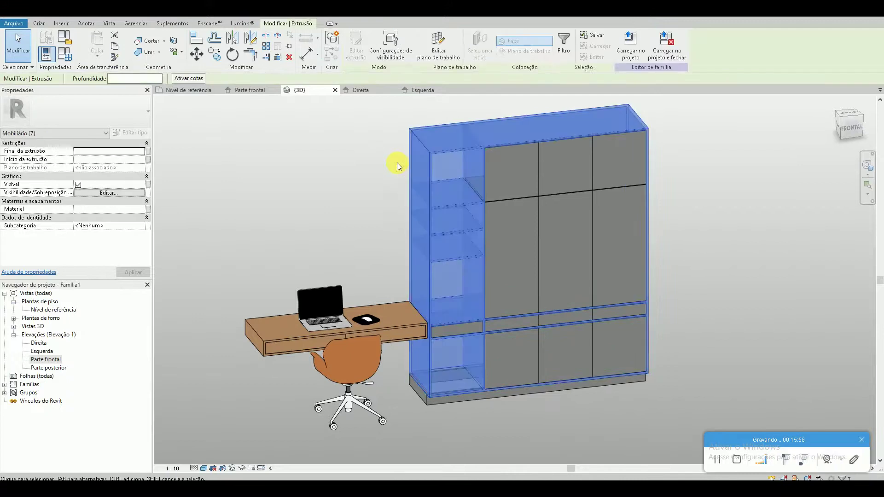
left_click(143, 209)
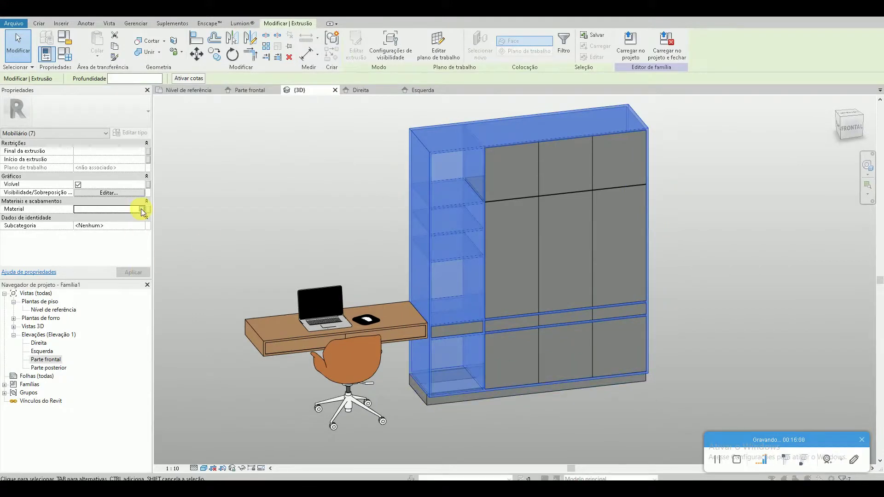
left_click(143, 210)
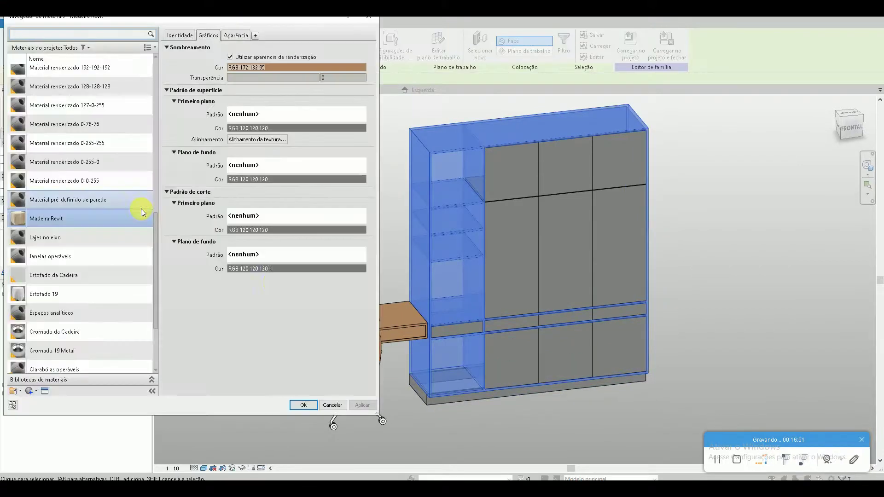
left_click(298, 406)
left_click(520, 444)
mouse_move(505, 427)
middle_mouse_down("shift")
mouse_move(480, 400)
mouse_move(440, 388)
middle_mouse_up("shift")
left_click(422, 376)
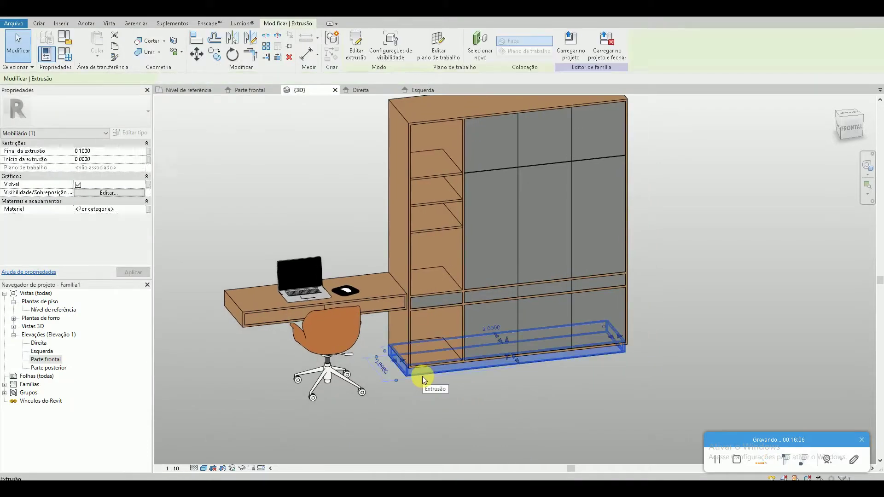
left_click(142, 210)
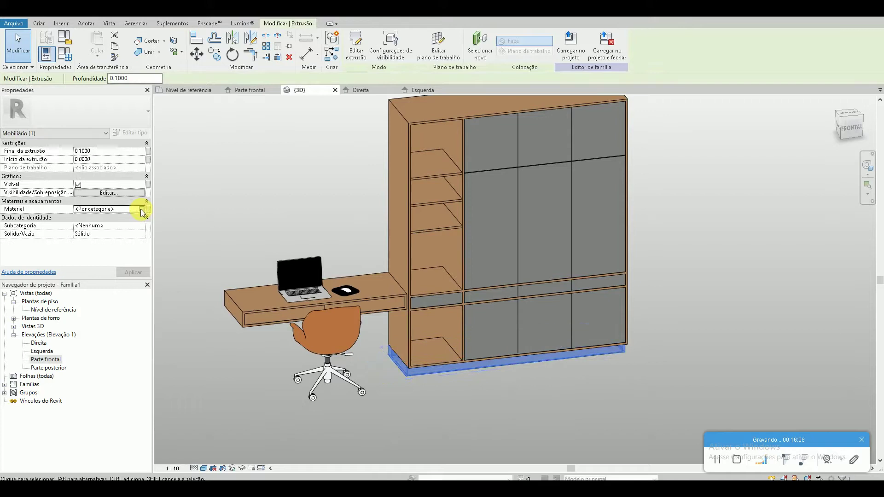
left_click(142, 211)
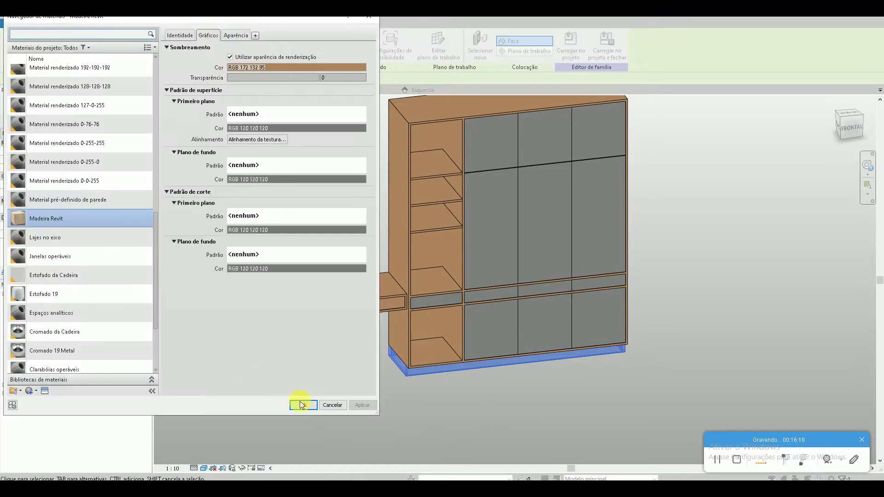
left_click(302, 404)
Step: Assign Madeira Revit to the drawer strip beside the desk
left_click(439, 429)
left_click(447, 301)
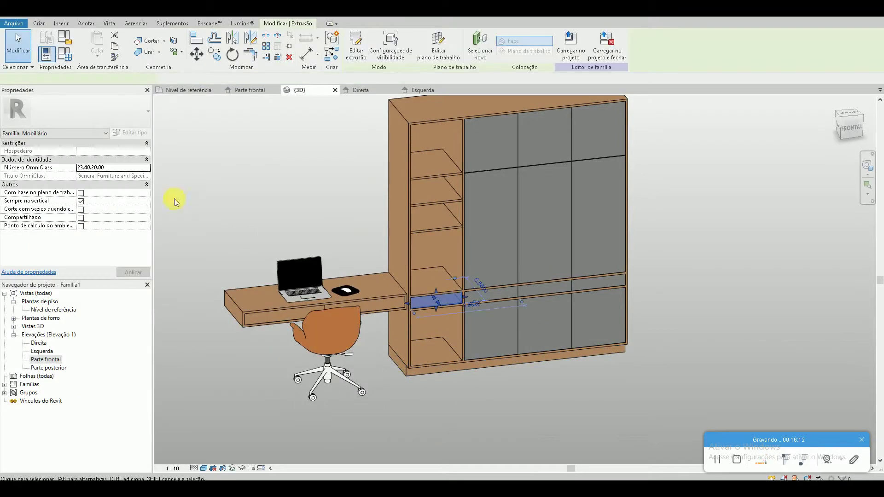
left_click(143, 211)
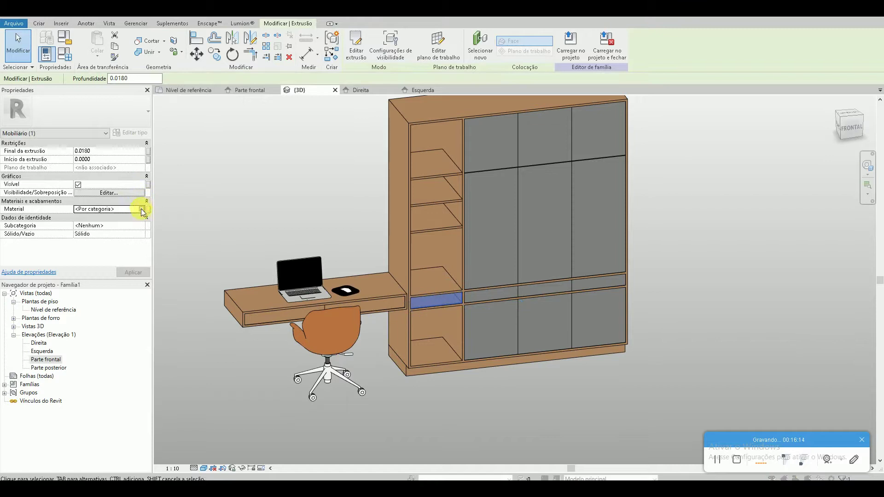
left_click(143, 210)
left_click(302, 405)
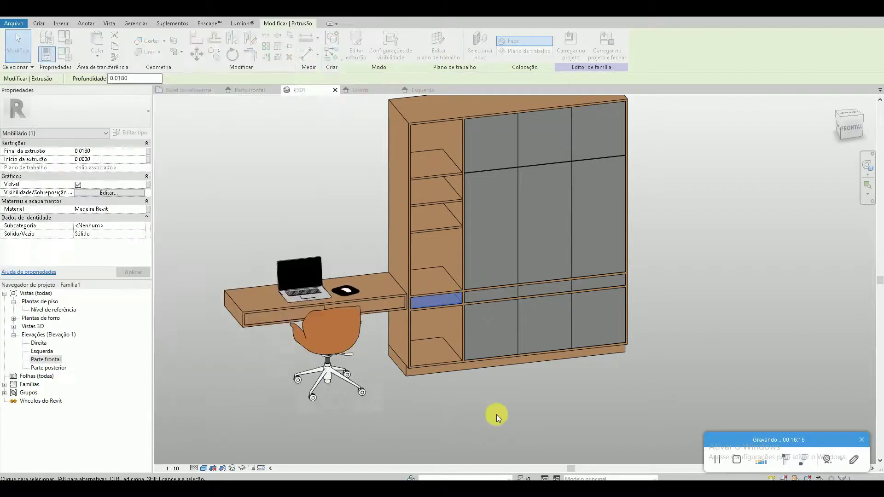
scroll(518, 296, "up", 2)
scroll(513, 289, "up", 2)
left_click(512, 296)
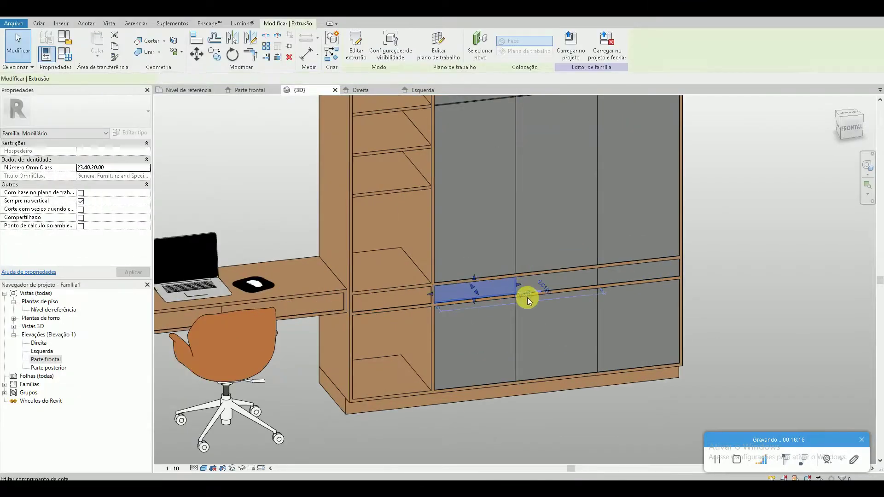
Step: Move the strip right, copy it into the neighbouring panel, and make both Madeira Revit
left_click_drag(562, 281, 609, 294)
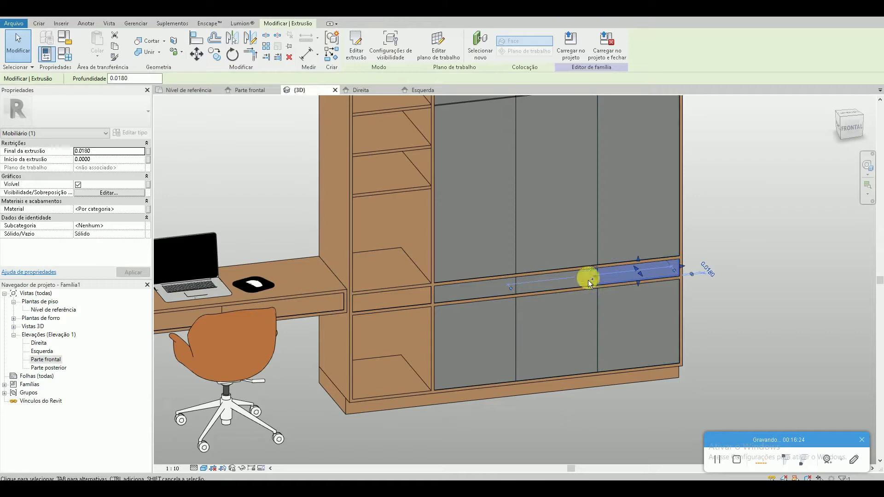
left_click_drag(596, 288, 510, 281, "ctrl")
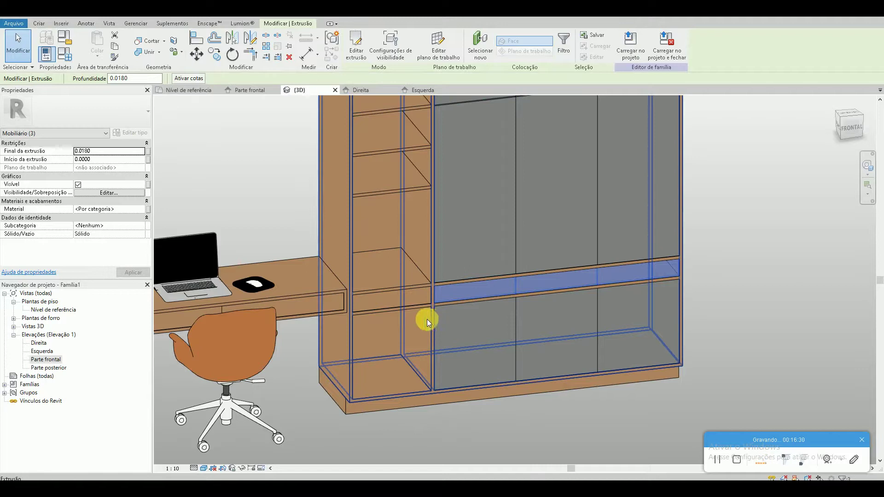
left_click(141, 209)
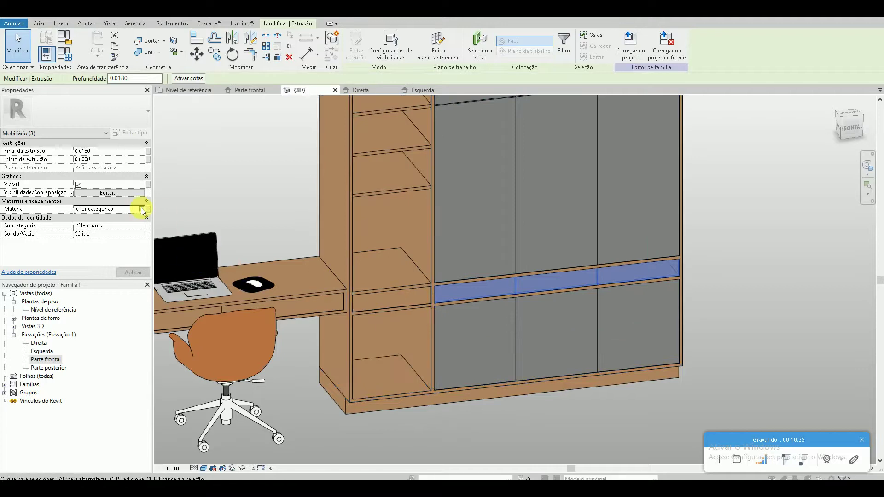
left_click(142, 210)
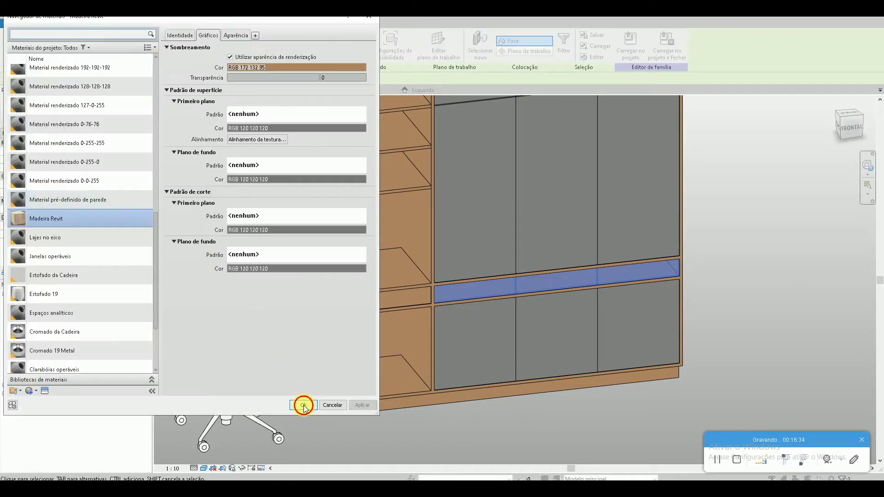
left_click(304, 408)
key("Escape")
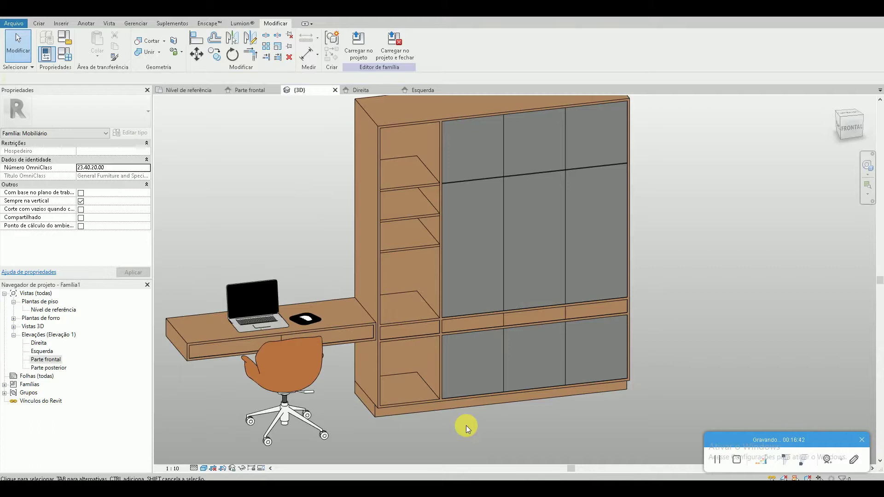
Step: Select the three wardrobe door panels and create a new material for them
left_click(498, 182)
left_click(549, 176, "ctrl")
left_click(586, 171, "ctrl")
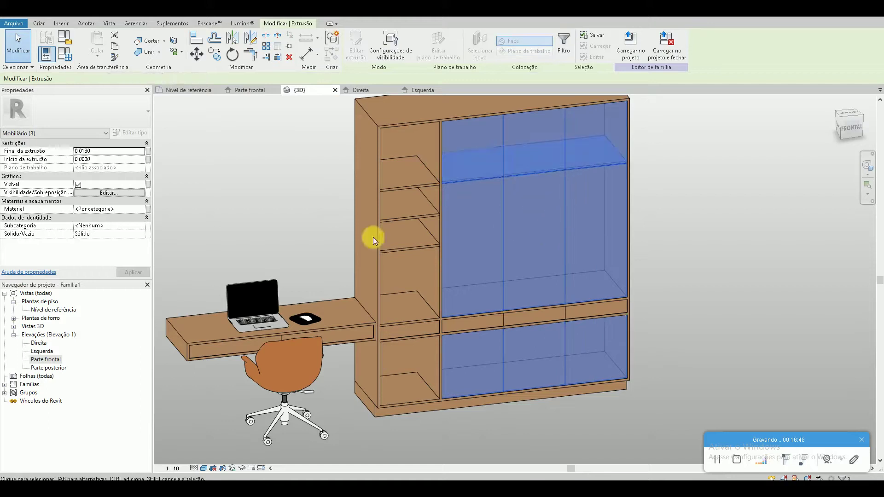
left_click(134, 209)
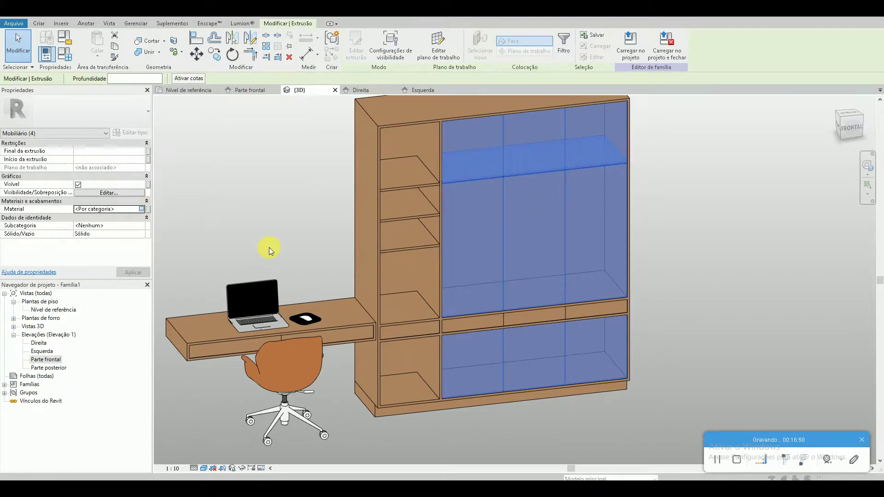
scroll(148, 363, "down", 1)
left_click(30, 391)
right_click(60, 220)
left_click(88, 242)
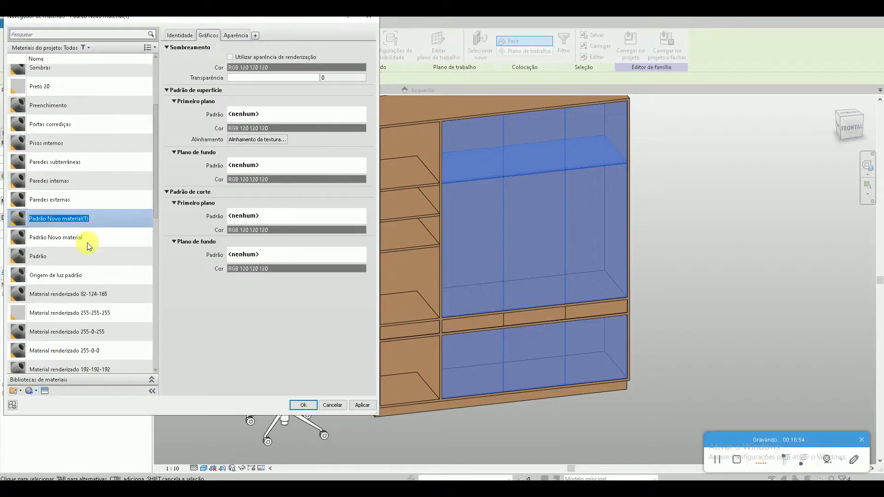
Step: Name the new door material Laca Branca after the first name is rejected
type("Prateleira ")
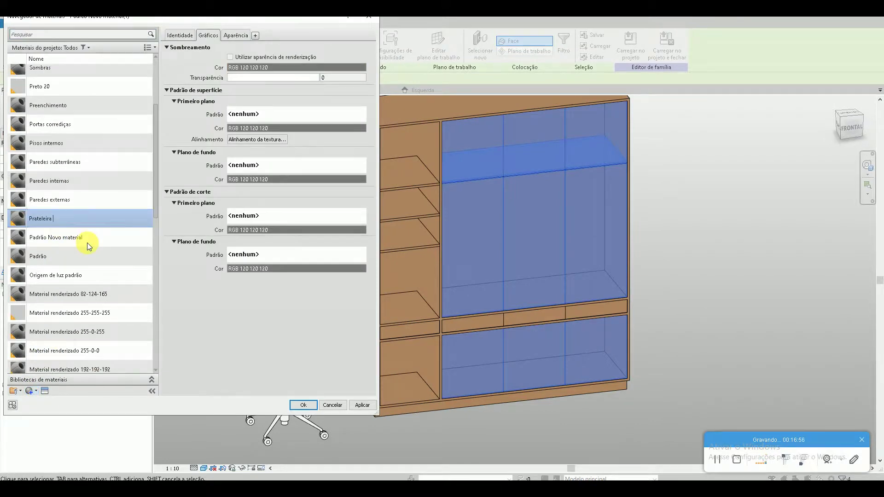
type("Branca\\")
key("Return")
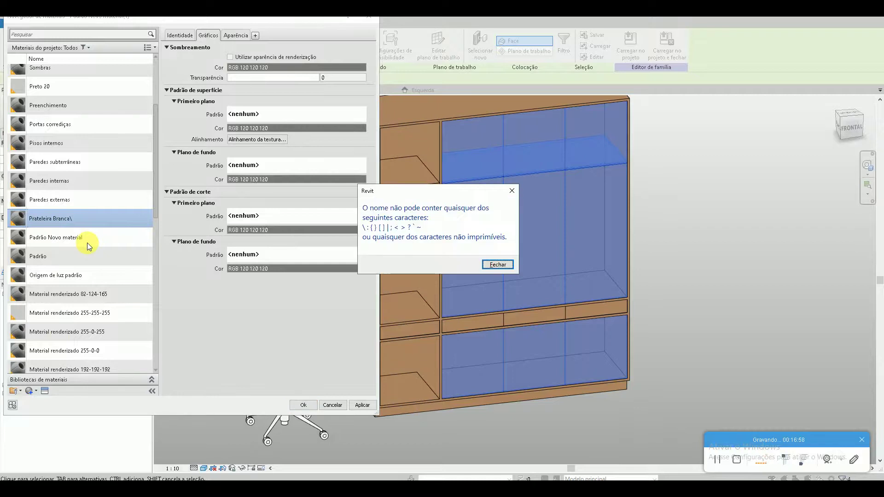
key("Return")
right_click(99, 221)
left_click(107, 243)
type("Laca Branca")
key("Return")
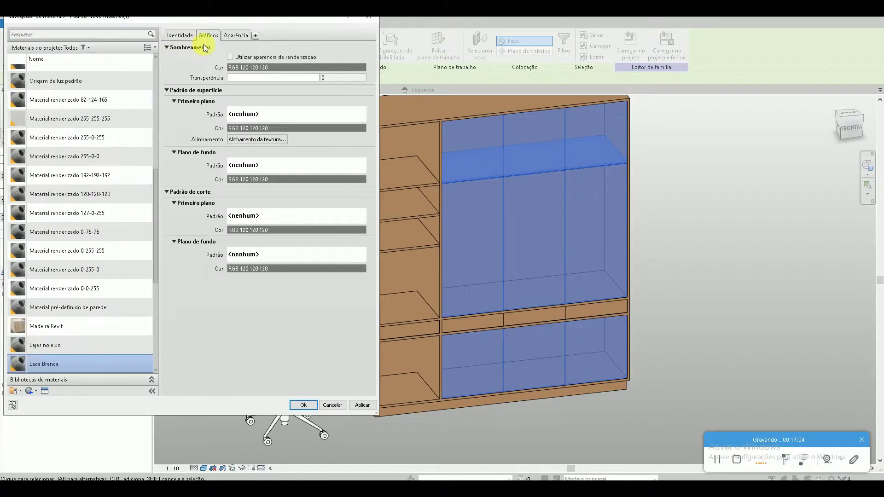
Step: Turn on Use render appearance and set the Laca Branca appearance colour to white
left_click(230, 57)
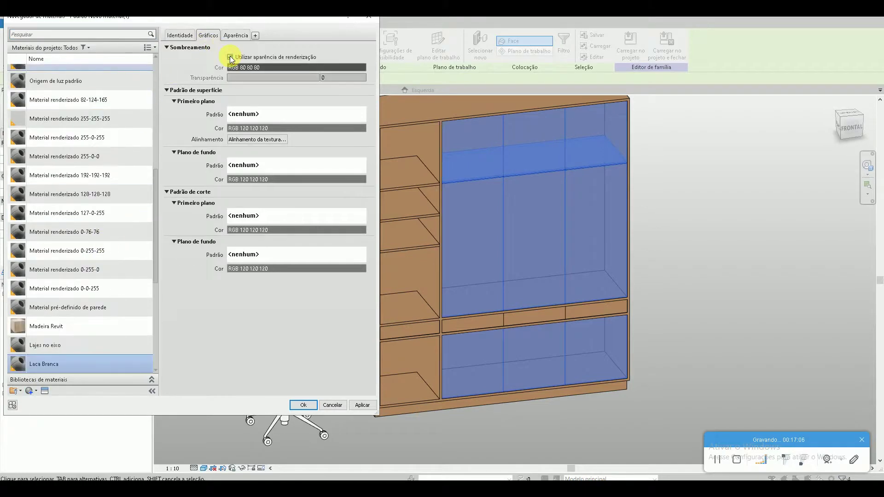
left_click(245, 36)
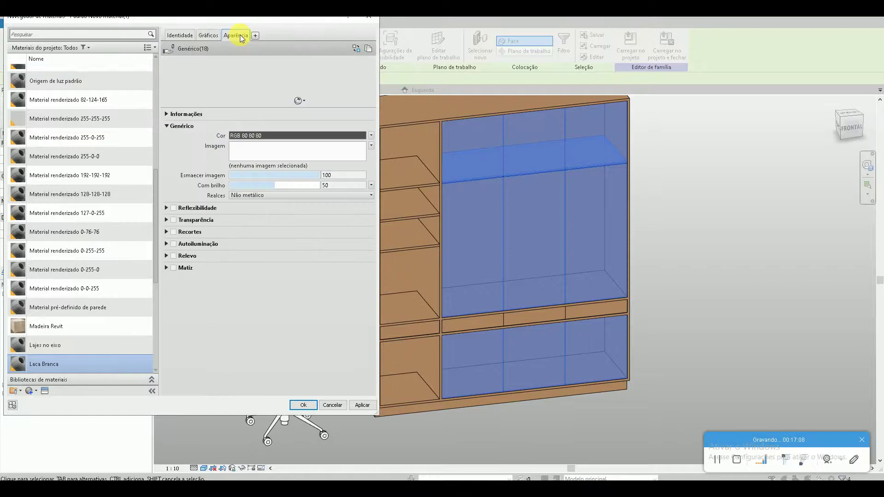
left_click(256, 136)
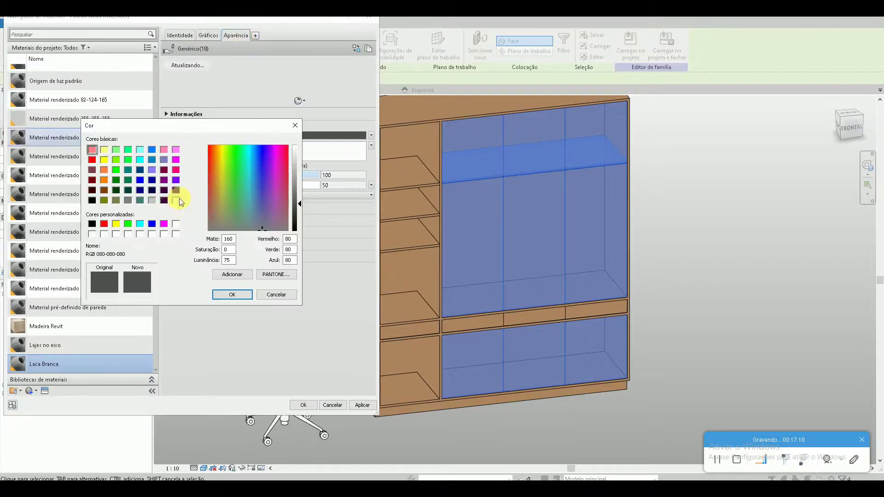
left_click(226, 291)
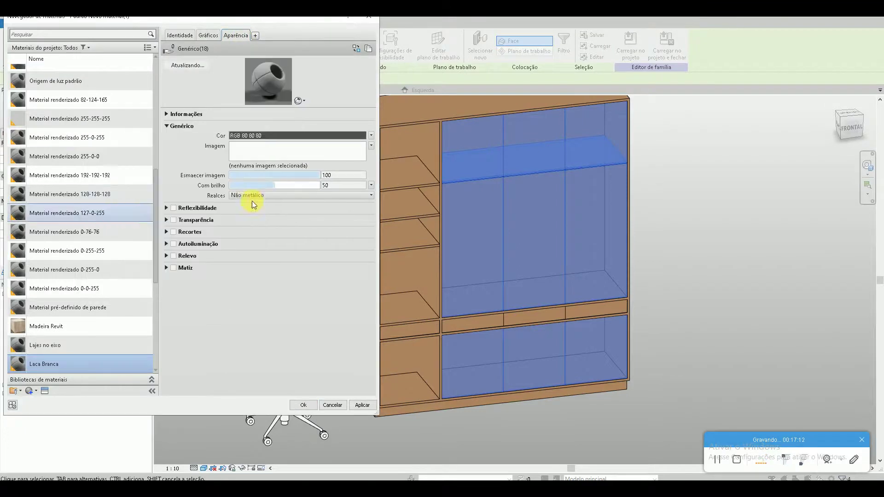
left_click(299, 101)
mouse_move(264, 129)
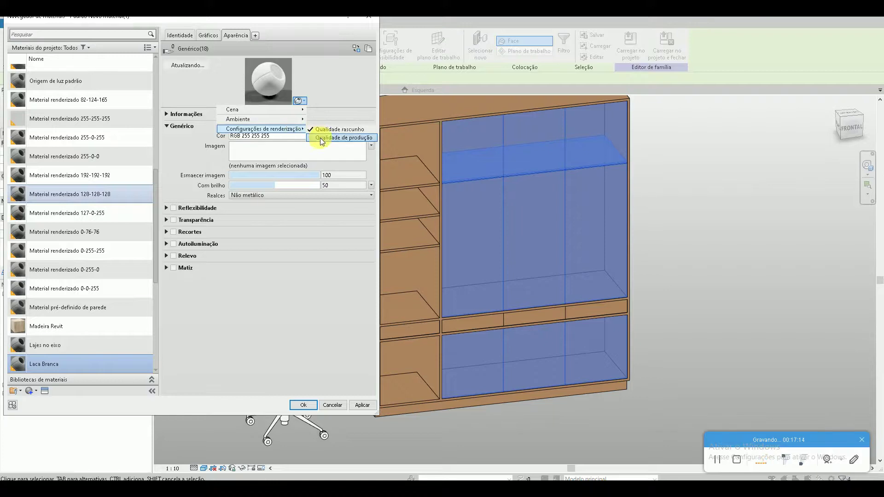
left_click(321, 138)
Step: Give Laca Branca glossiness 100 and near-zero direct reflectivity, then apply the material
left_click_drag(240, 186, 308, 189)
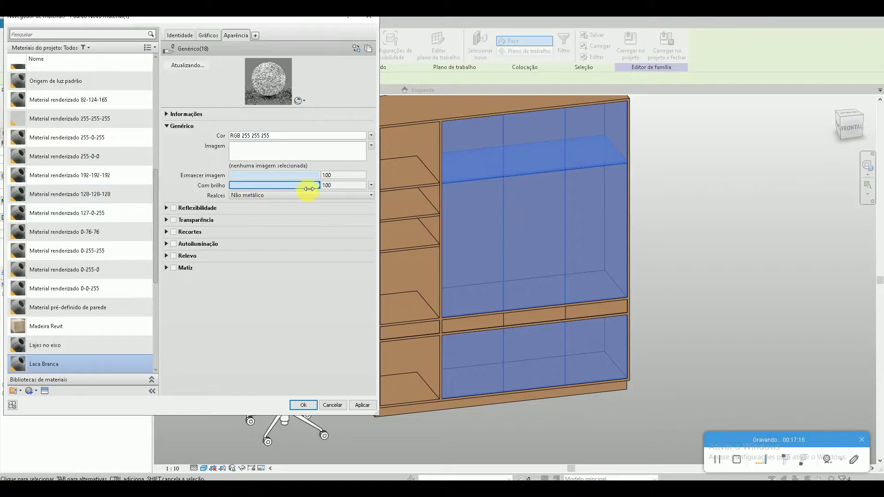
left_click(174, 209)
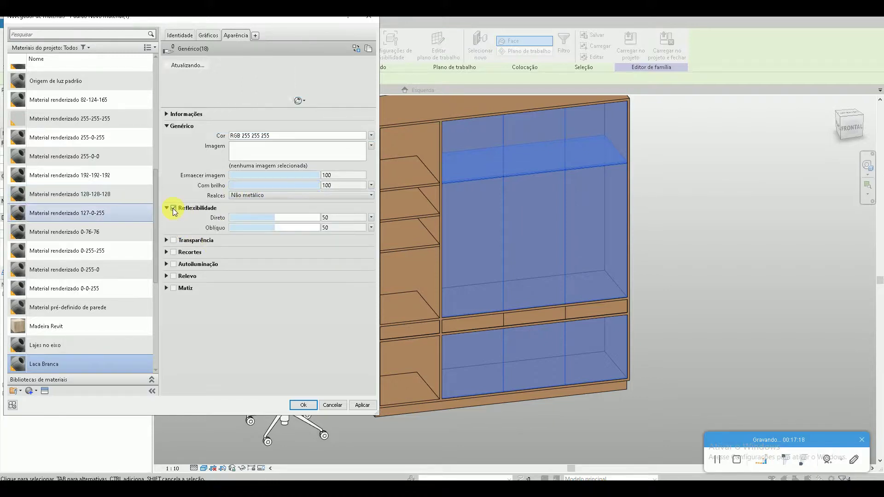
left_click_drag(275, 218, 233, 229)
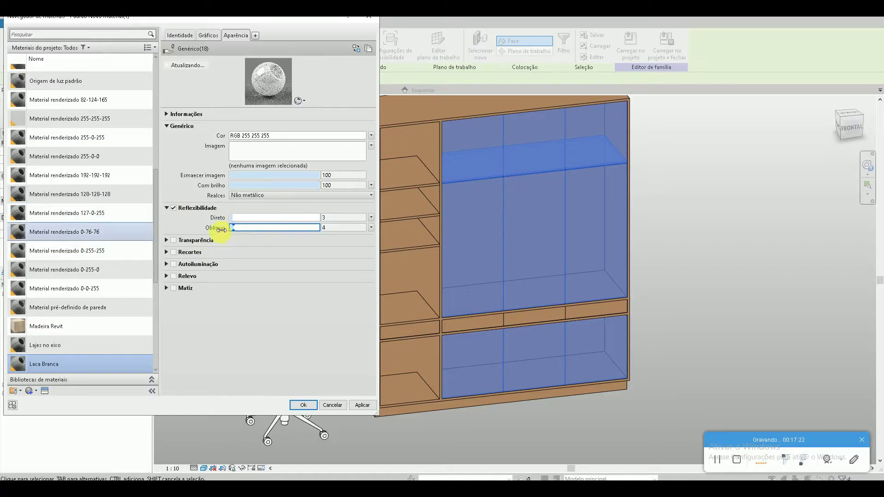
left_click(361, 405)
left_click(306, 405)
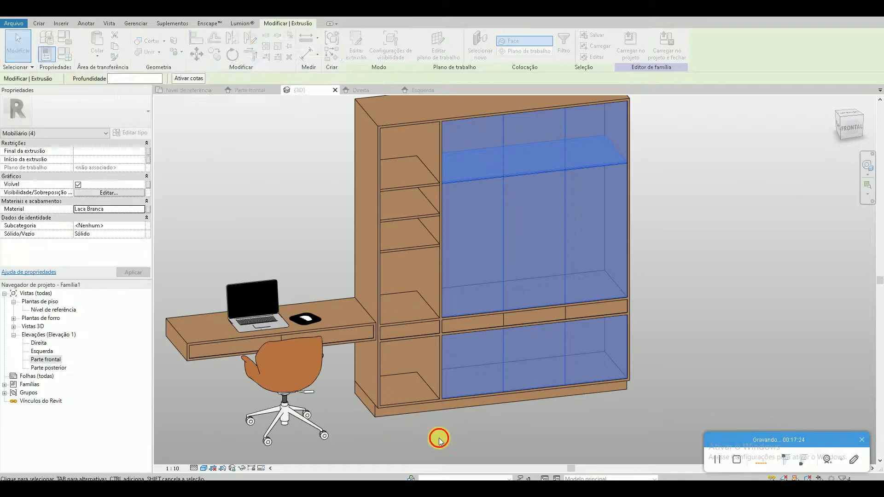
Step: Zoom to fit the model and compare the white doors with the reference photo
left_click(438, 438)
key("z")
key("f")
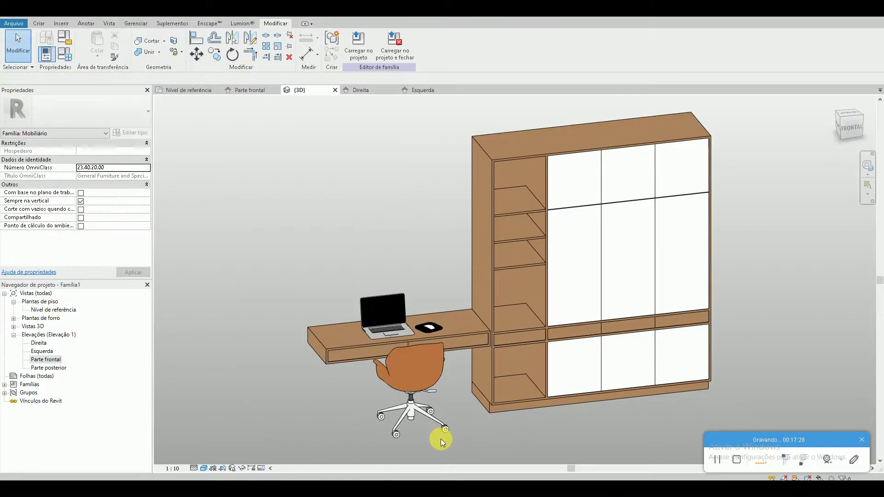
key("alt+Tab")
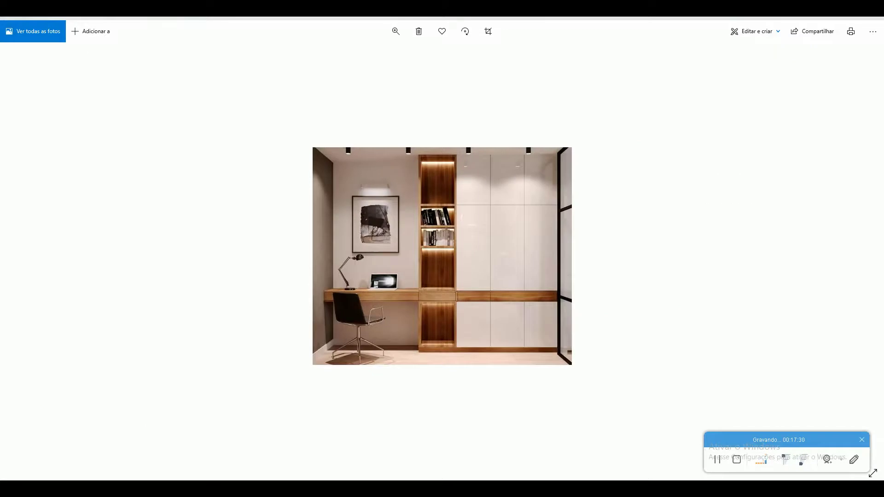
key("alt+Tab")
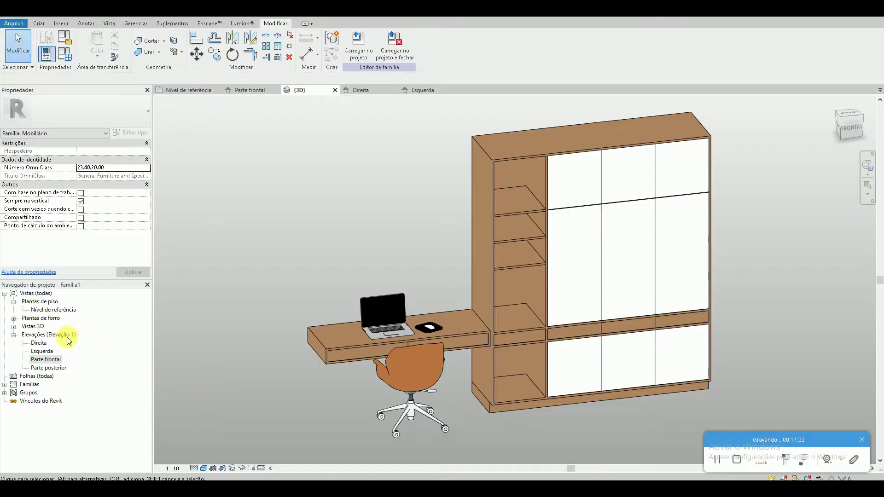
Step: Load the Quadro Decorativo picture family from the 50 Blocos de Revit folder
double_click(51, 313)
scroll(394, 302, "down", 5)
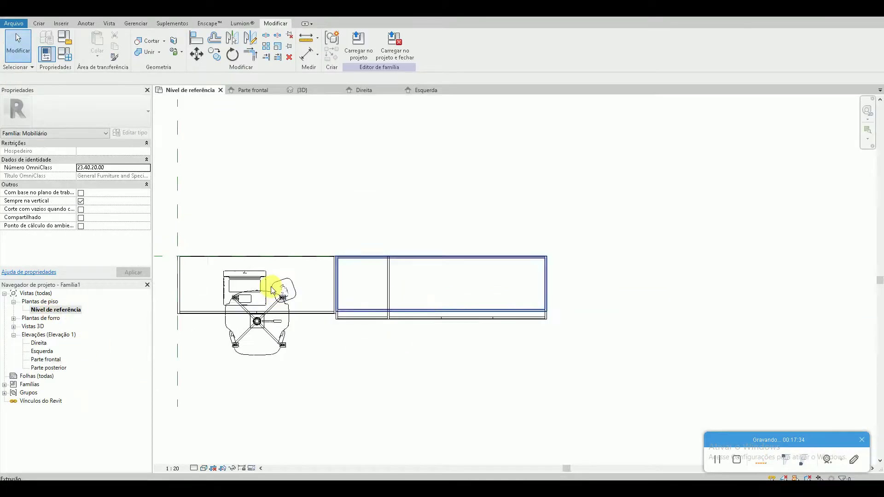
scroll(277, 290, "up", 3)
key("c")
key("m")
left_click(355, 44)
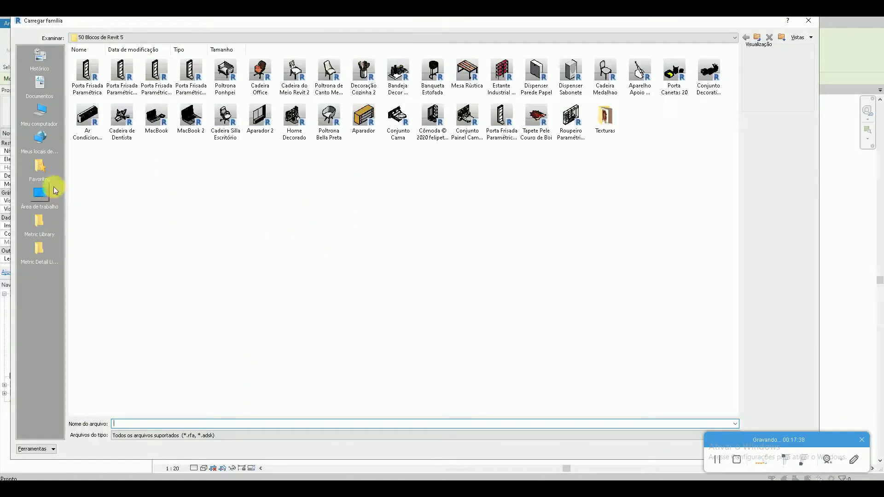
left_click(41, 192)
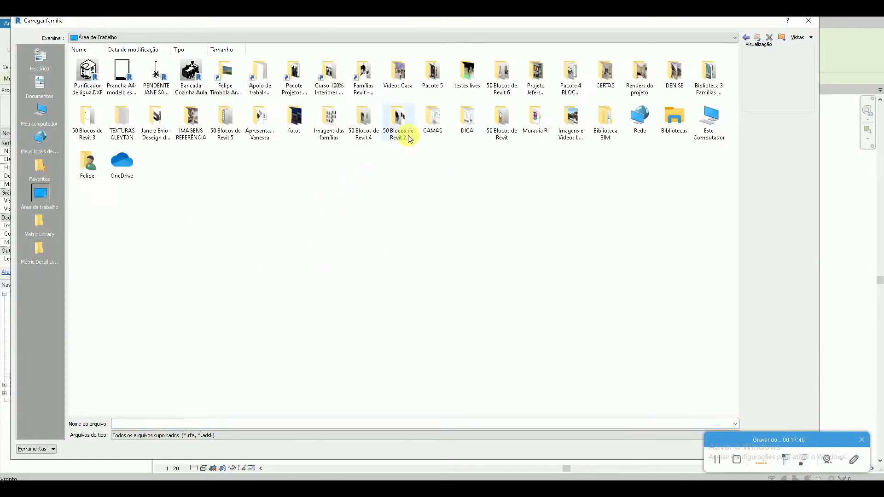
double_click(503, 121)
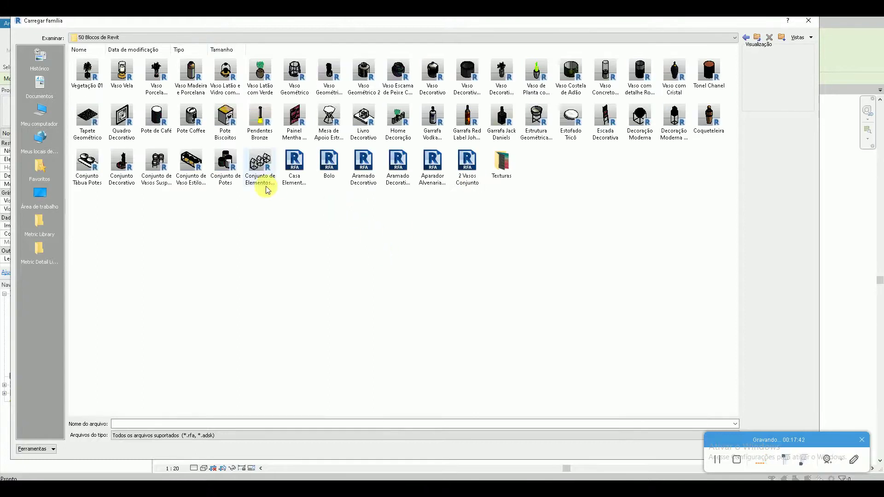
double_click(122, 121)
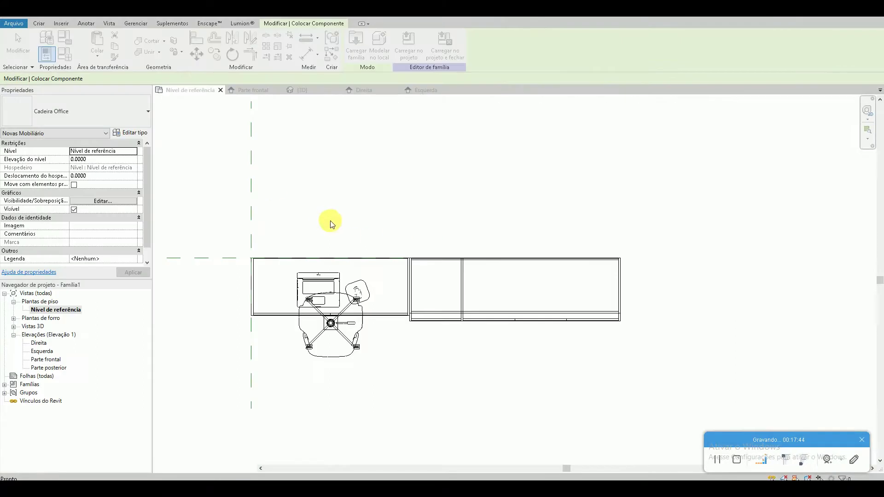
Step: Place the picture behind the desk and select it in the Parte frontal elevation
scroll(295, 261, "up", 3)
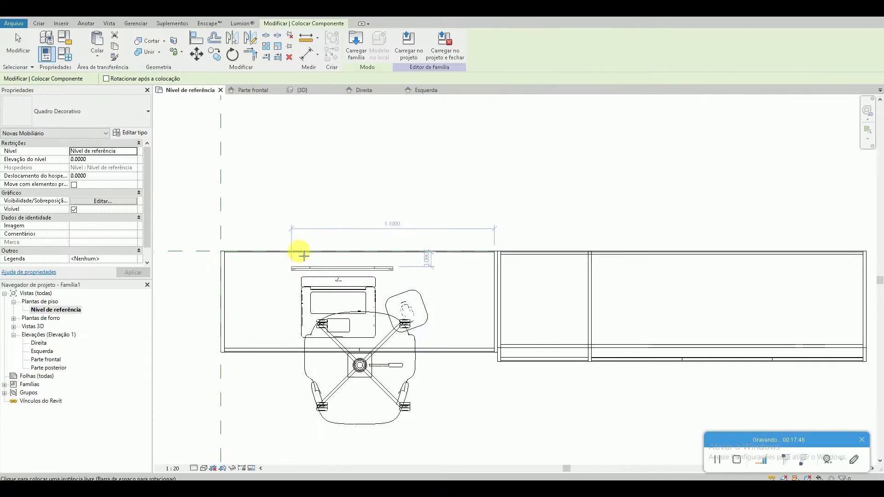
scroll(302, 249, "up", 2)
left_click(301, 249)
key("Escape")
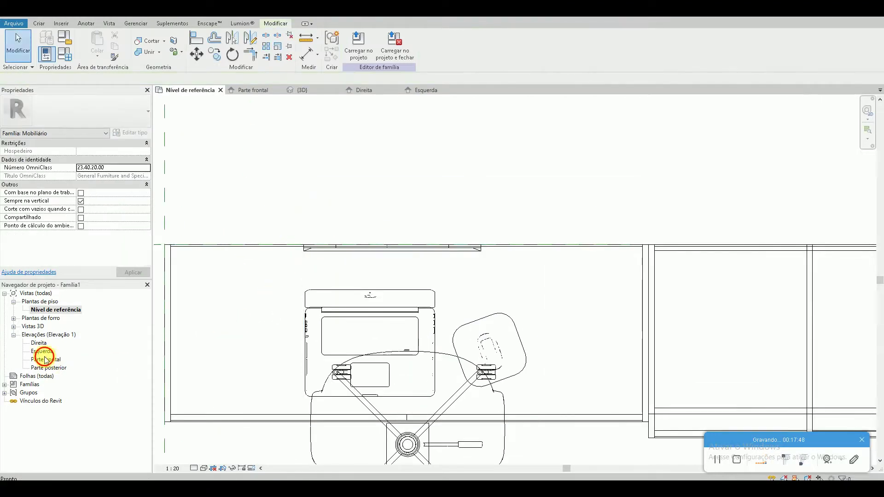
double_click(47, 360)
scroll(239, 360, "down", 3)
scroll(299, 376, "down", 2)
left_click(323, 405)
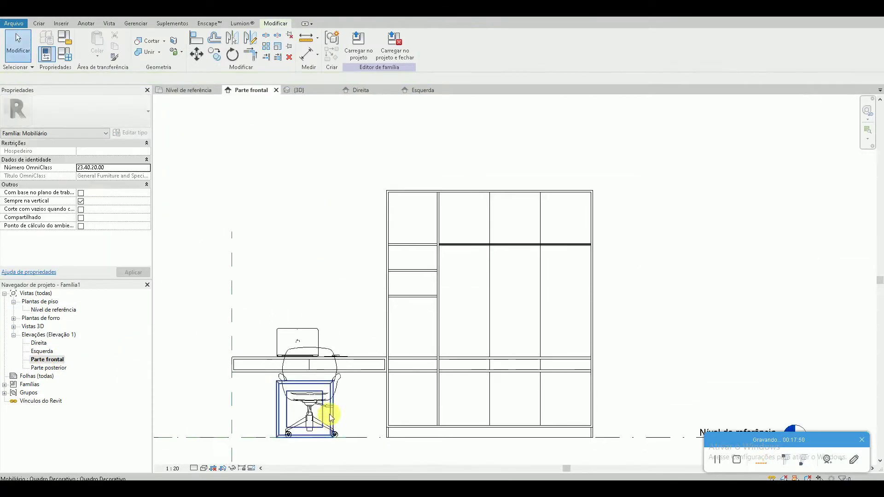
Step: Move the picture higher up the wall in the front elevation
left_click(345, 320)
scroll(332, 323, "up", 3)
key("m")
key("v")
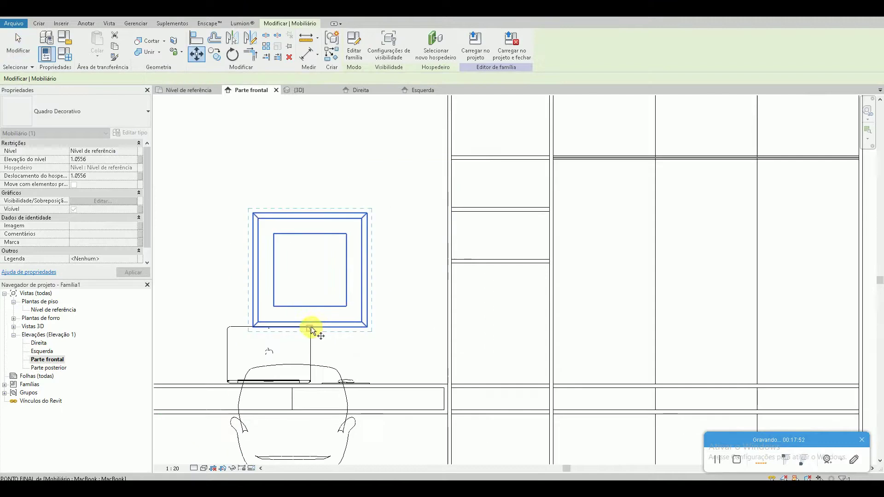
left_click(324, 316)
left_click(327, 299)
left_click_drag(329, 266, 295, 271)
Step: Try moving the picture again, then undo the last shift
key("m")
key("v")
left_click(295, 271)
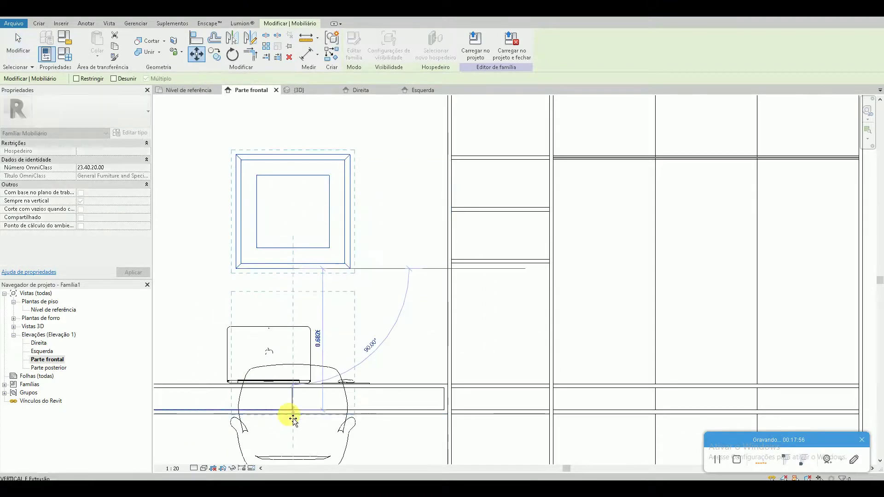
scroll(293, 418, "up", 2)
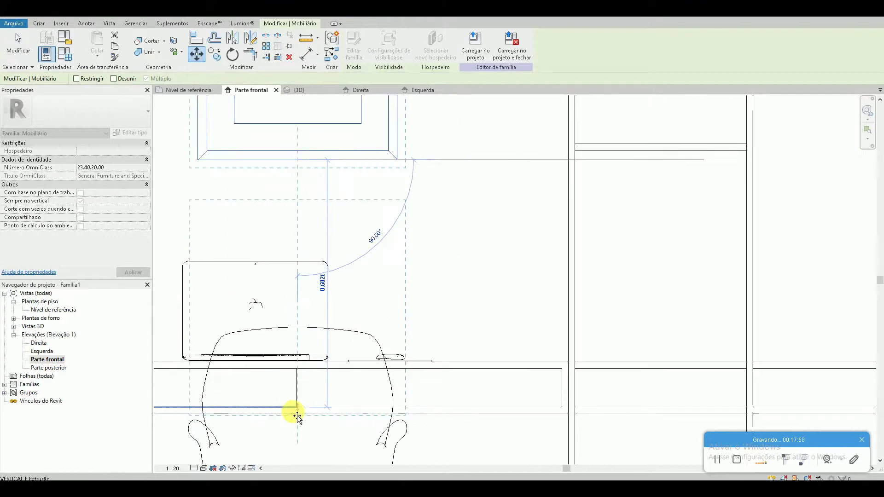
left_click(295, 409)
scroll(295, 409, "up", 2)
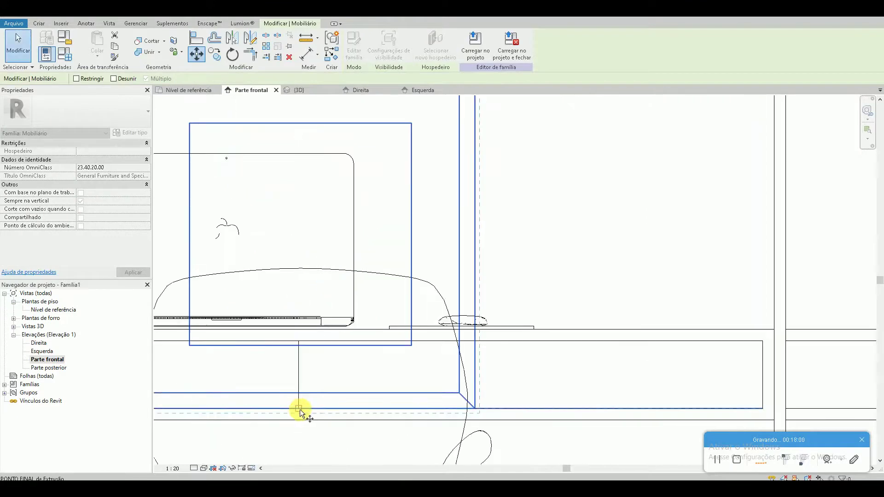
left_click(304, 422)
scroll(257, 414, "down", 3)
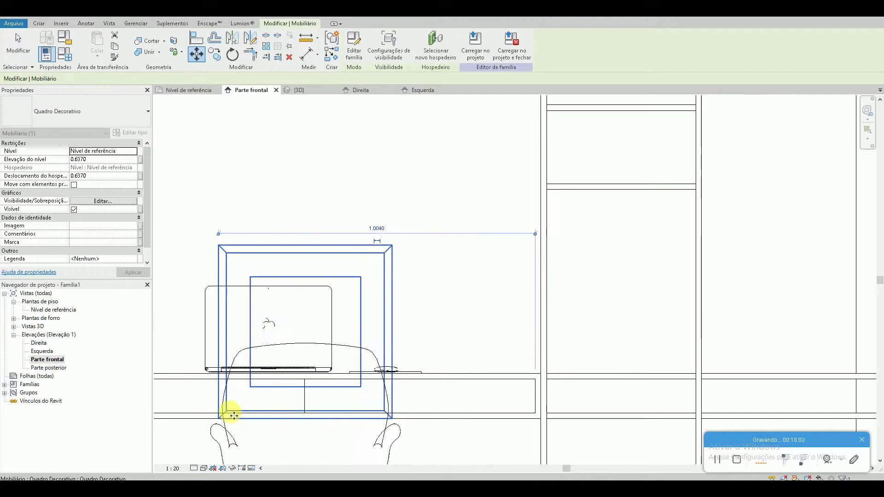
left_click_drag(286, 329, 289, 314)
key("ctrl+z")
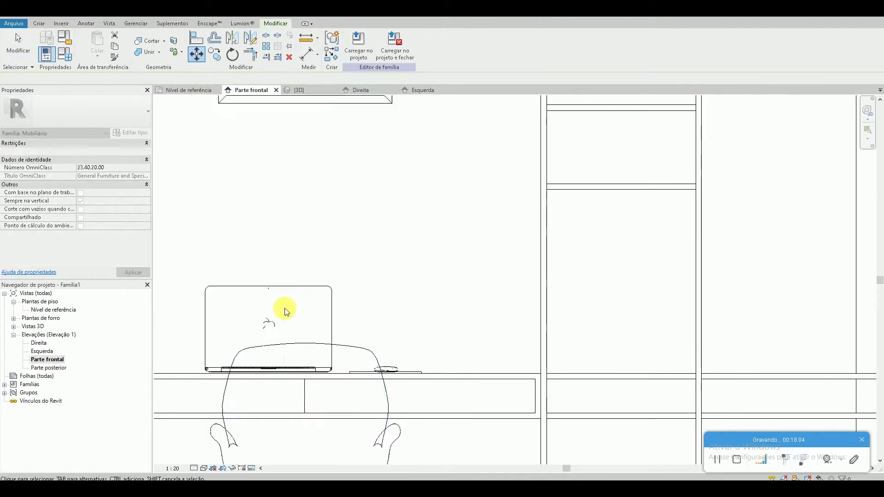
Step: Lower the framed picture slightly on the wall and check the result in 3D
scroll(336, 236, "down", 3)
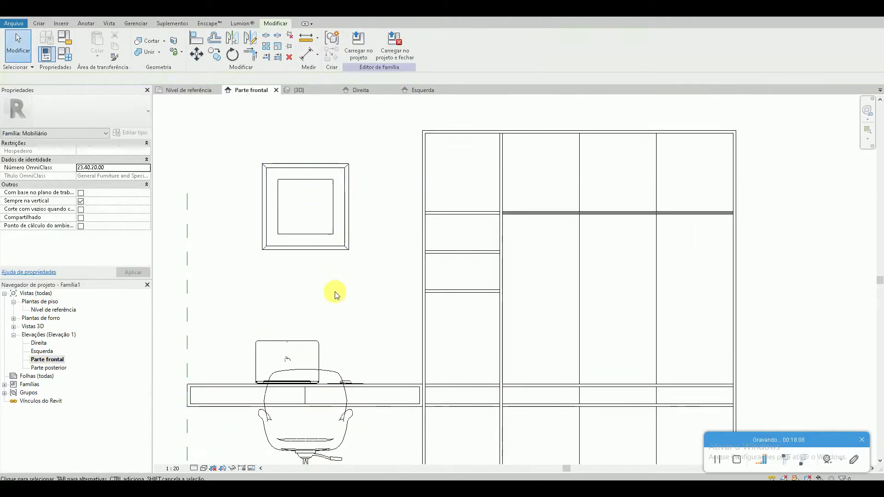
left_click(336, 249)
key("m")
key("v")
left_click(339, 267)
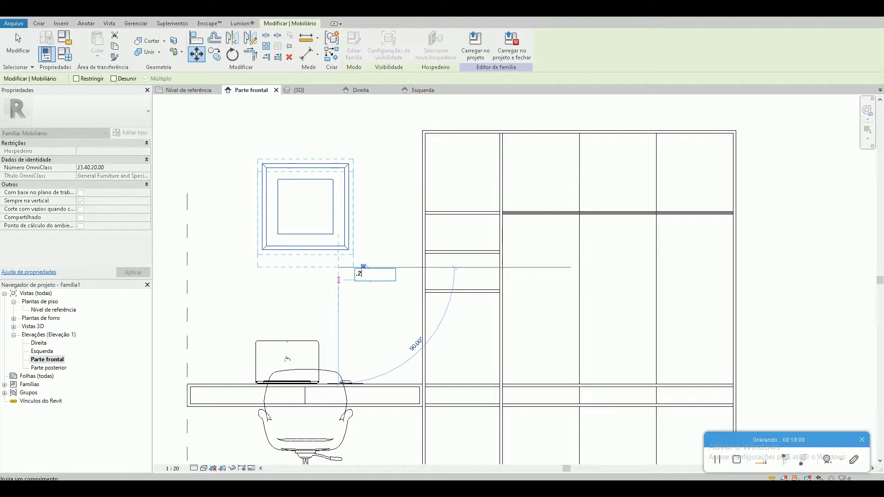
left_click(340, 297)
key("Escape")
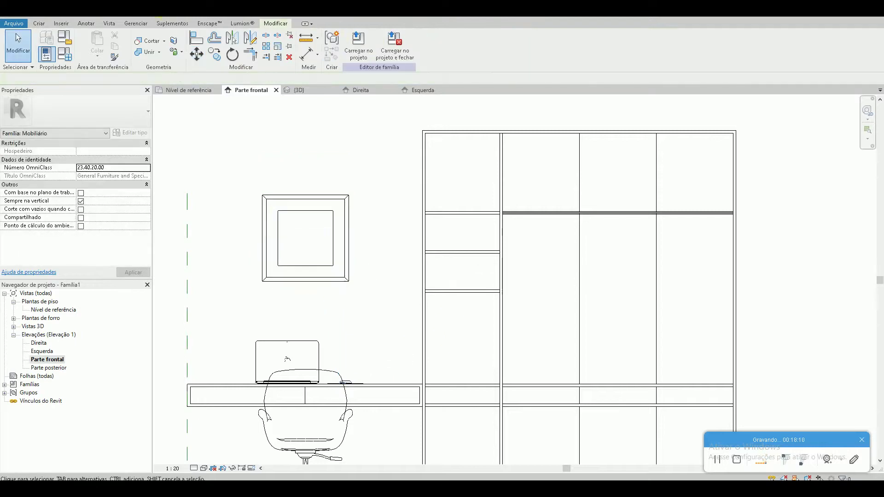
left_click(297, 90)
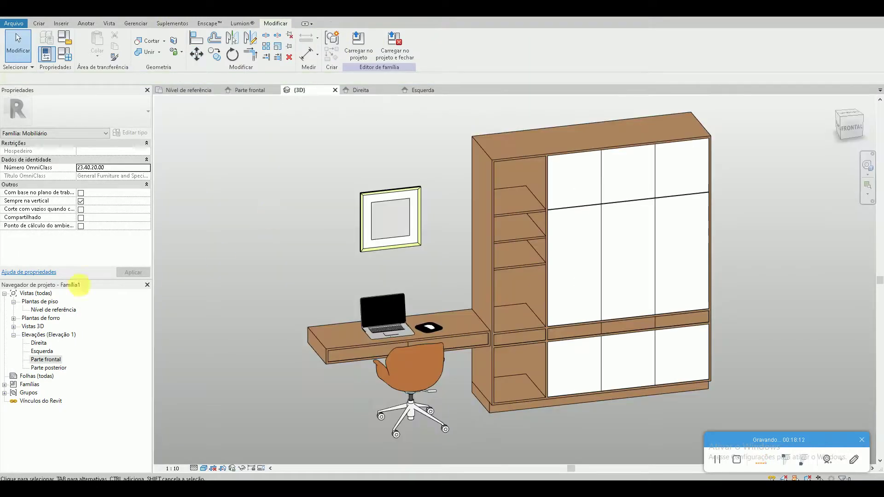
double_click(62, 313)
Step: Load the Luminária_mesa desk lamp from Apoio de trabalho > Blocos de Revit > Luminárias
key("c")
key("m")
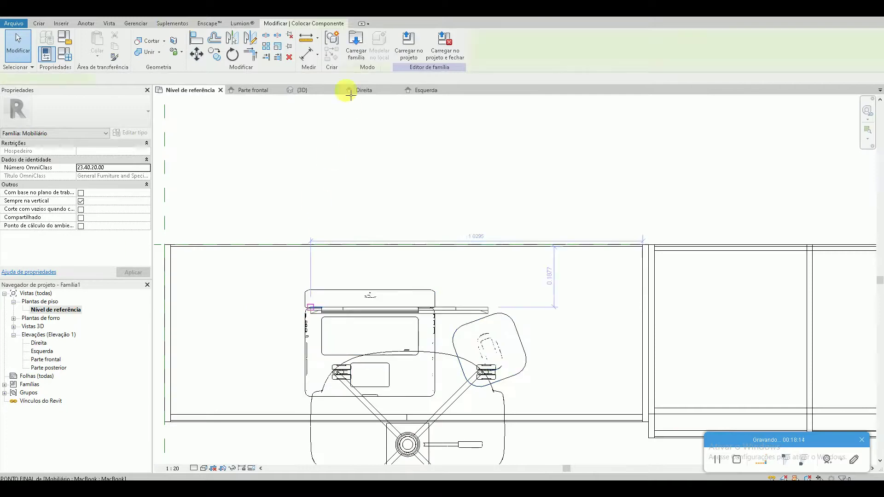
left_click(362, 58)
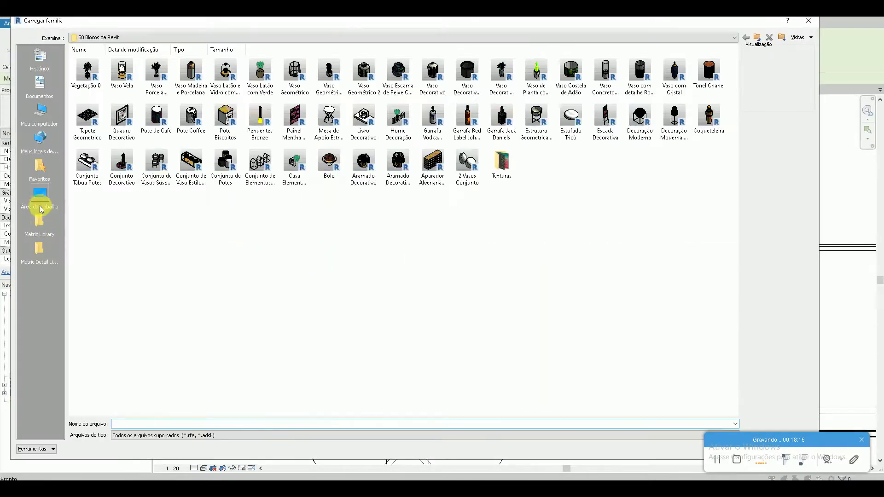
left_click(41, 198)
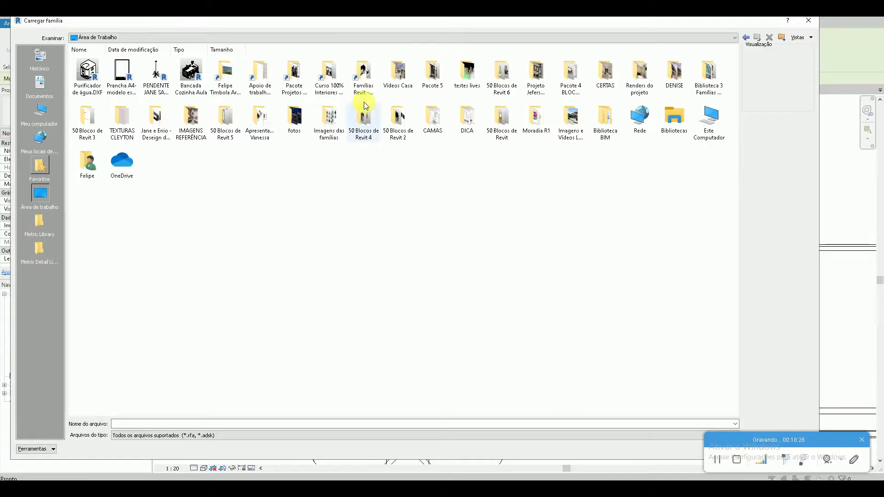
double_click(261, 72)
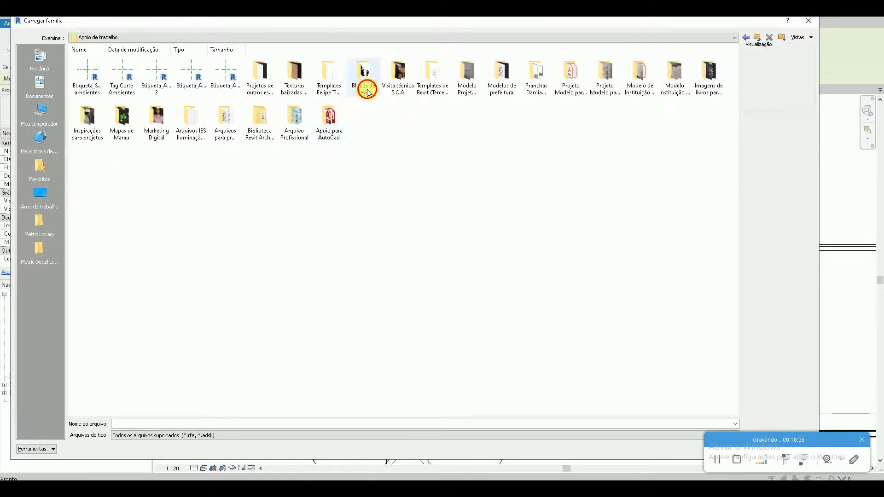
double_click(366, 100)
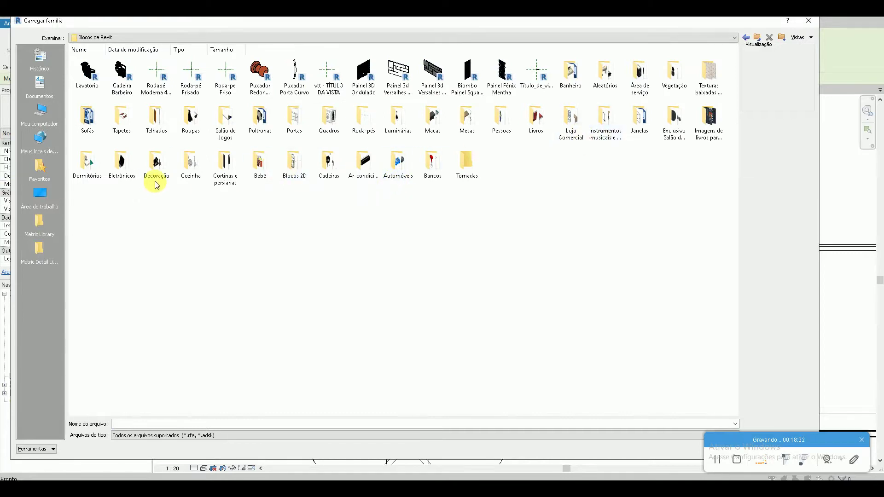
double_click(395, 123)
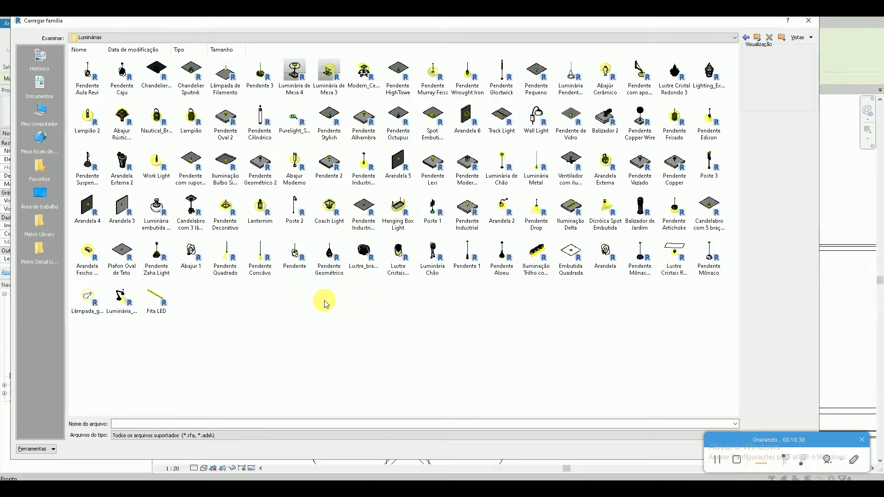
double_click(122, 299)
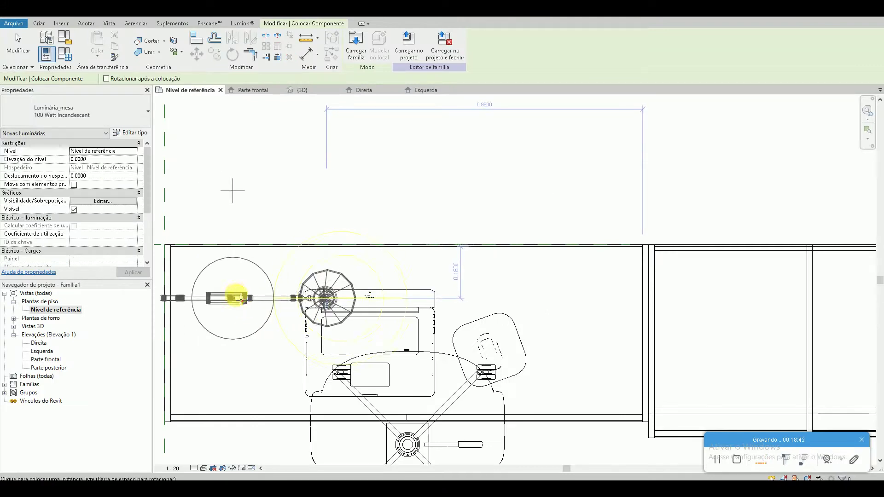
Step: Place the desk lamp at the desk's left end and rotate it toward the laptop
left_click(242, 300)
scroll(242, 301, "down", 2)
key("Escape")
left_click(264, 316)
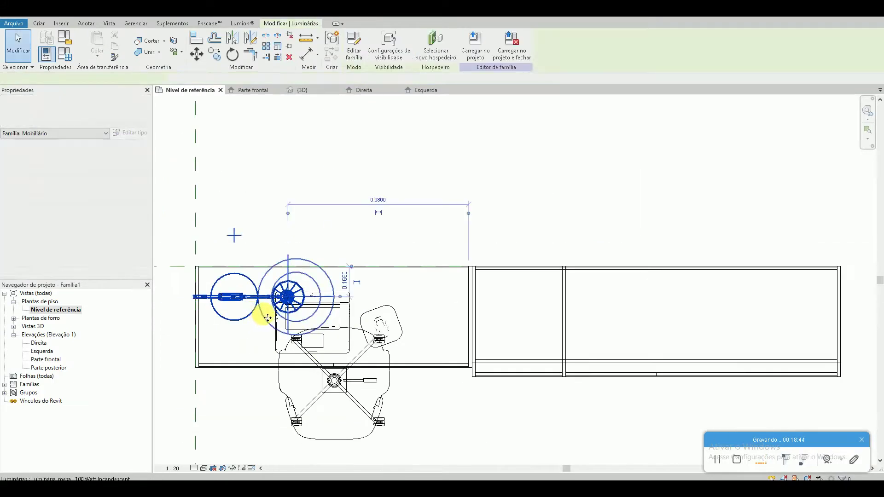
left_click_drag(268, 313, 274, 313)
key("r")
key("o")
left_click(405, 332)
left_click(421, 358)
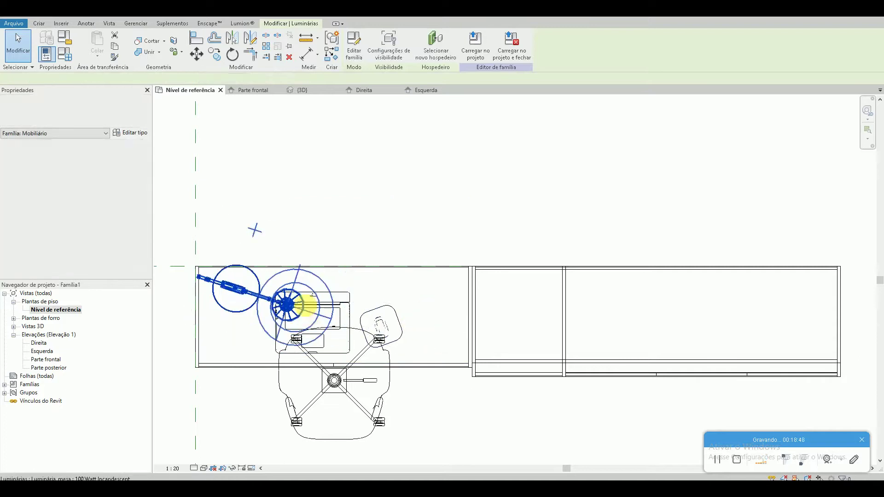
key("Escape")
Step: Shift the chair, laptop and mouse slightly to the right
left_click(342, 317)
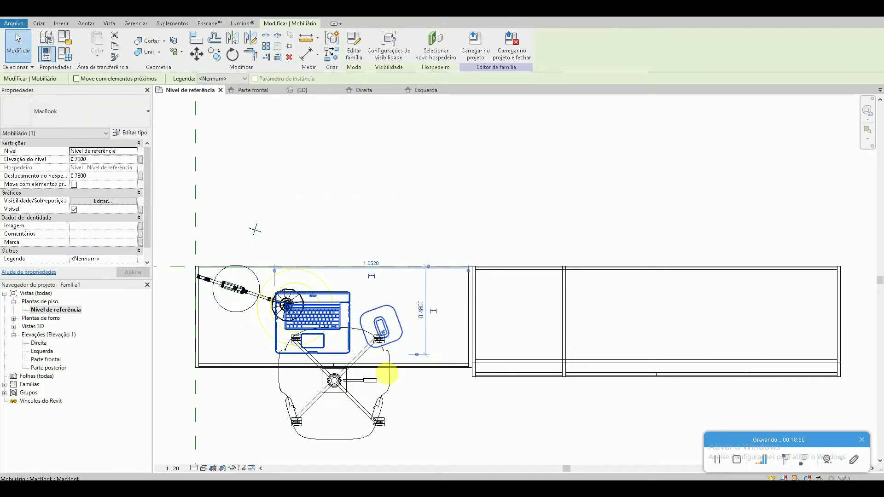
left_click_drag(397, 328, 403, 328)
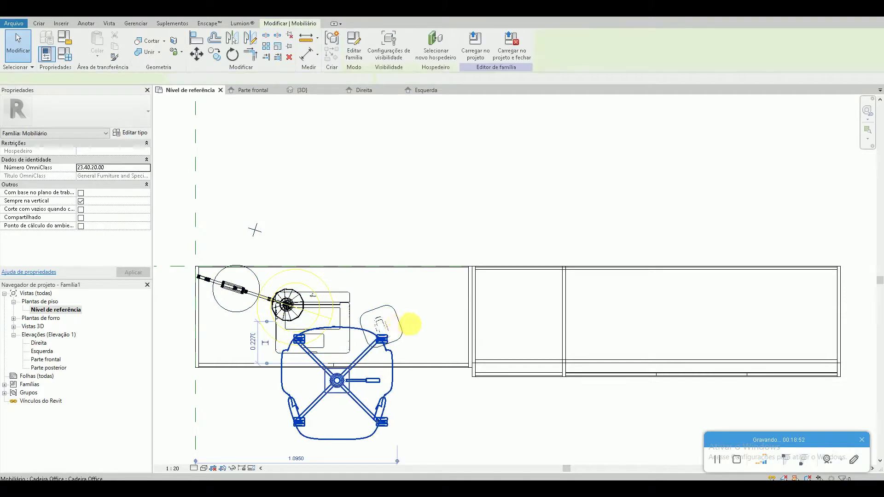
key("Escape")
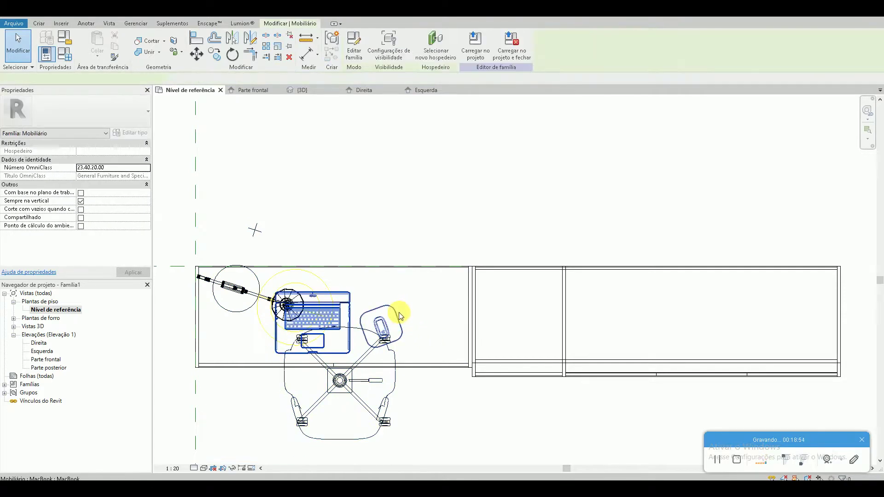
left_click_drag(399, 312, 411, 317)
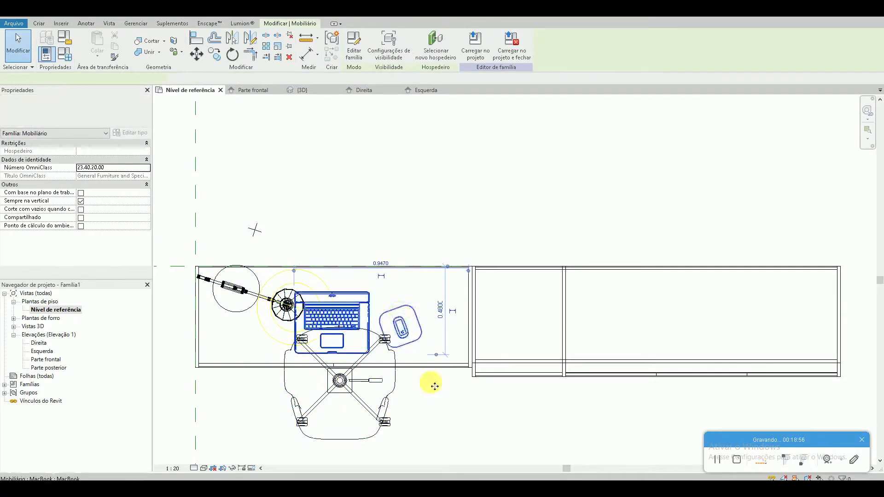
left_click(452, 416)
key("ctrl+Tab")
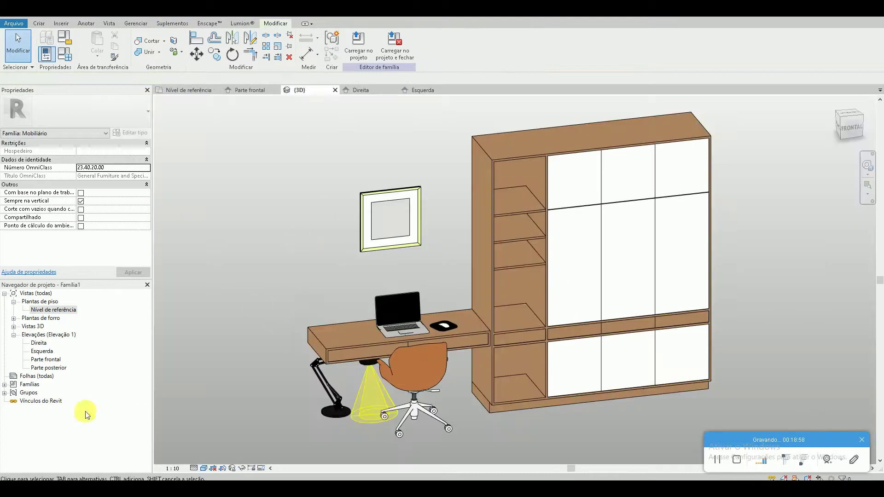
Step: Raise the desk lamp onto the desktop in the Parte frontal elevation
double_click(46, 359)
left_click_drag(238, 325, 244, 305)
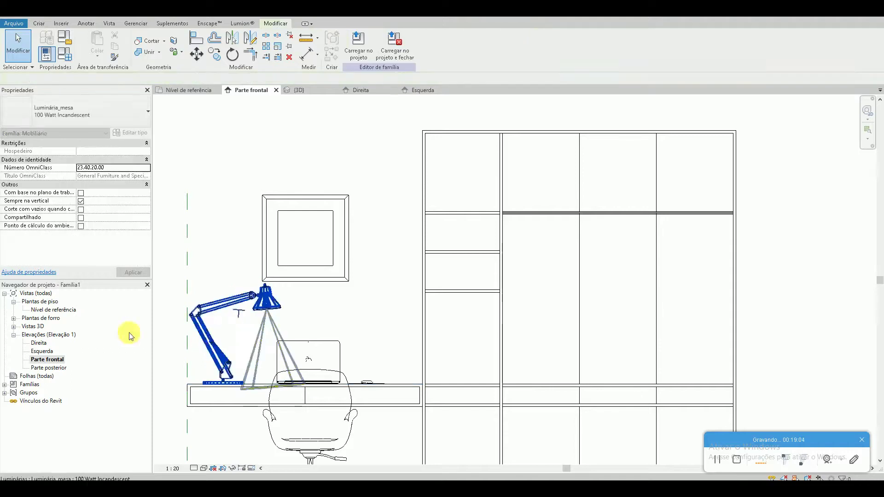
double_click(56, 310)
left_click(286, 316)
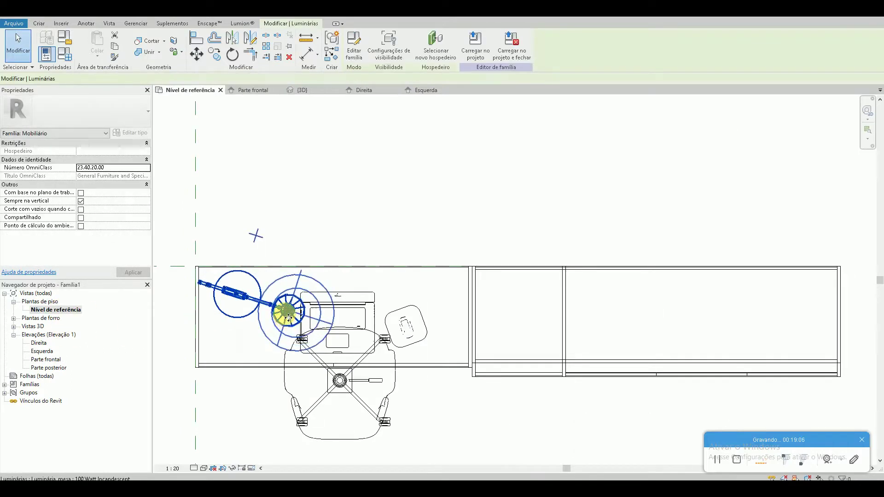
left_click(246, 184)
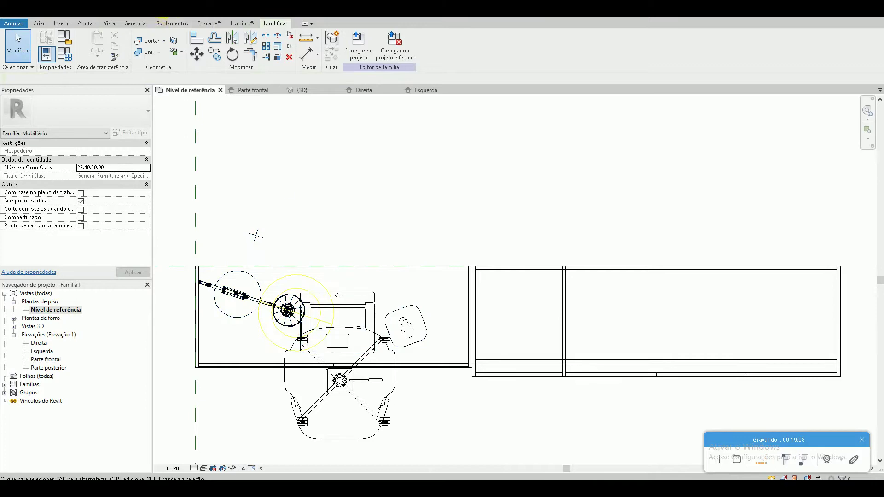
Step: Compare the desk arrangement in the 3D view against the reference photo
left_click(170, 14)
middle_click_drag(262, 227, 260, 220, "shift")
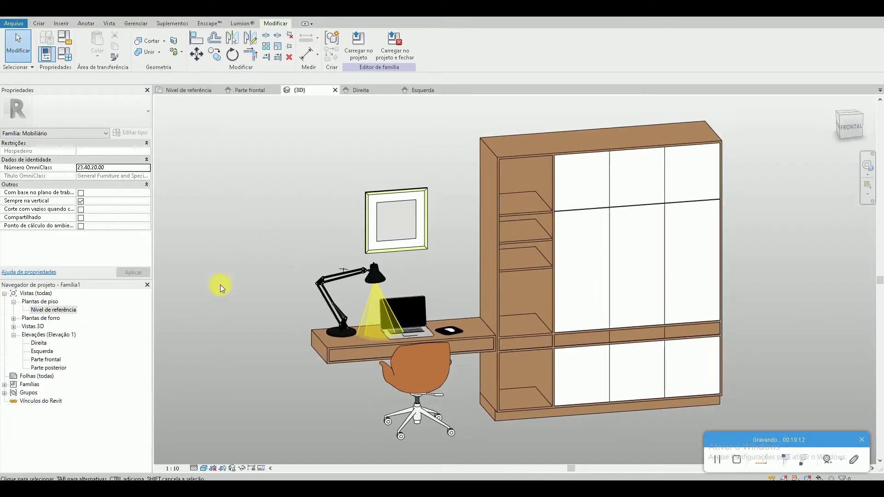
left_click(99, 479)
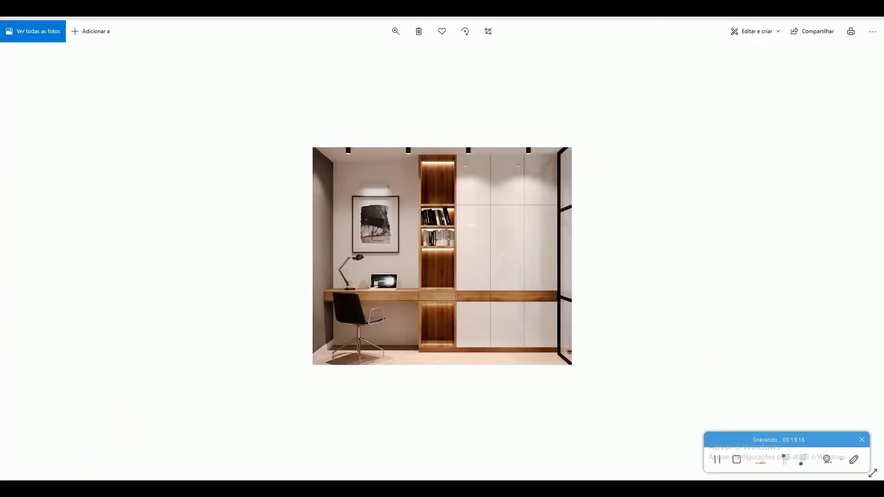
key("alt+Tab")
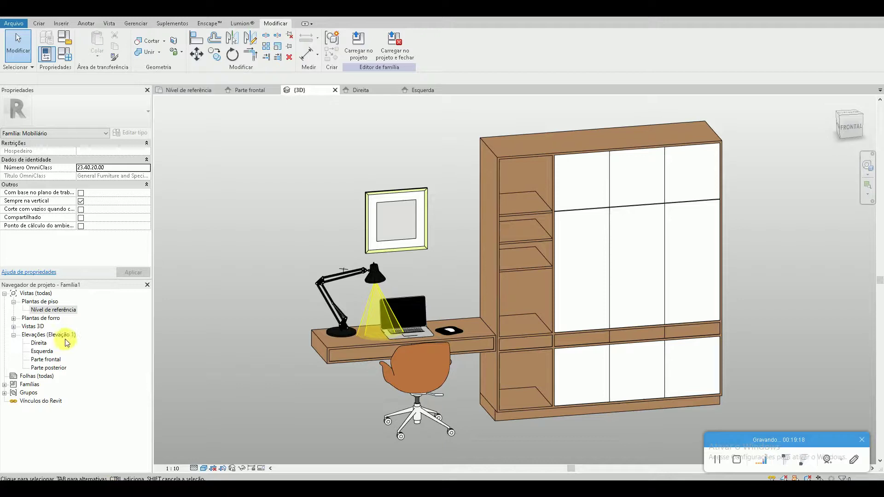
Step: Load the Vaso Vela candle vase family and place it at the desk's right end
double_click(52, 309)
left_click(221, 297)
left_click(354, 63)
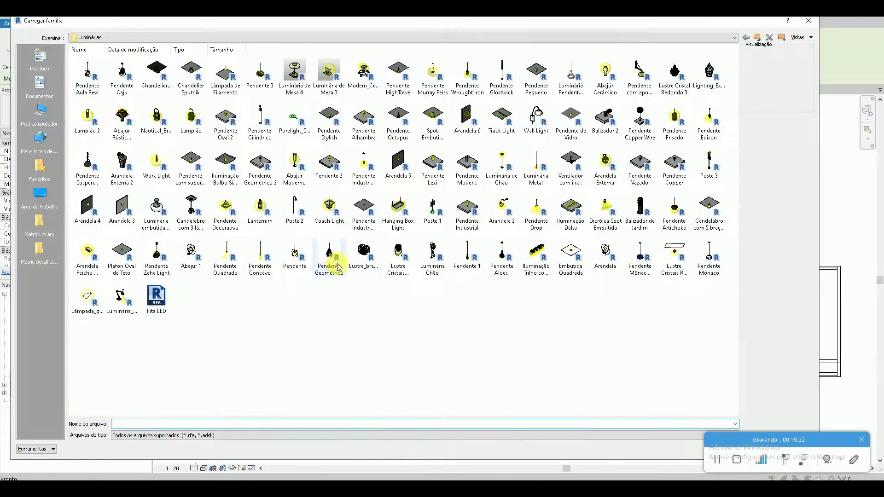
left_click(40, 202)
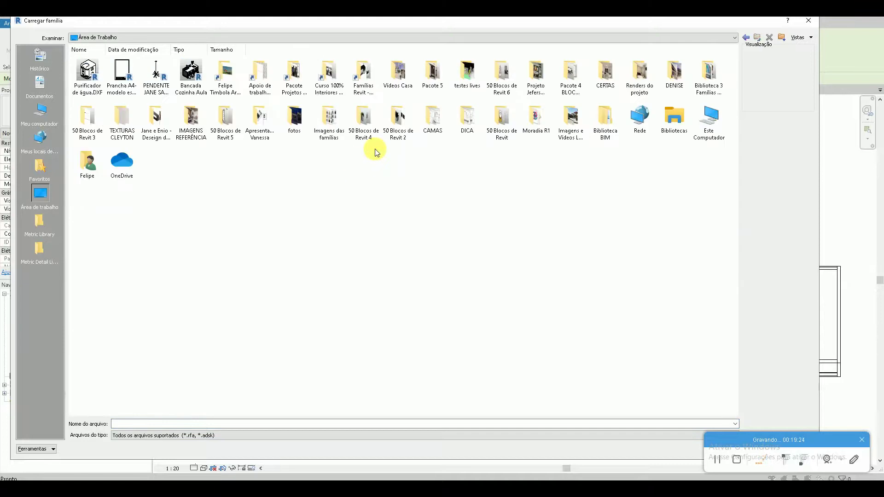
double_click(495, 129)
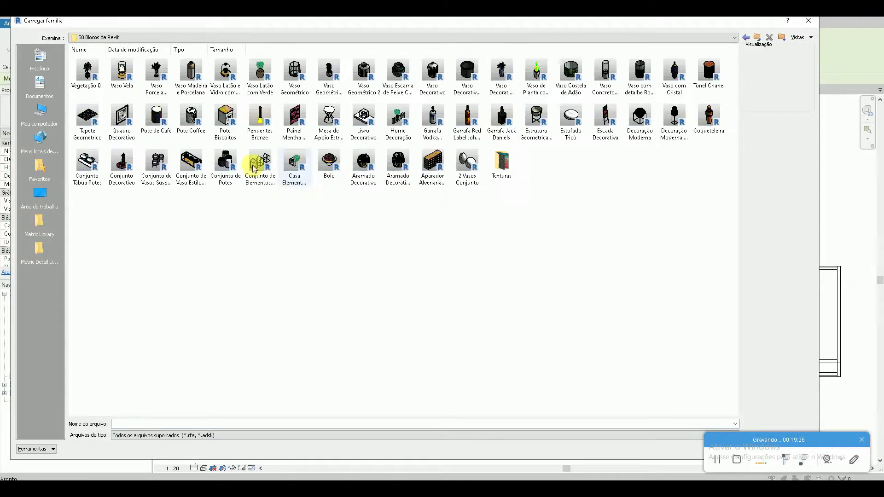
double_click(127, 83)
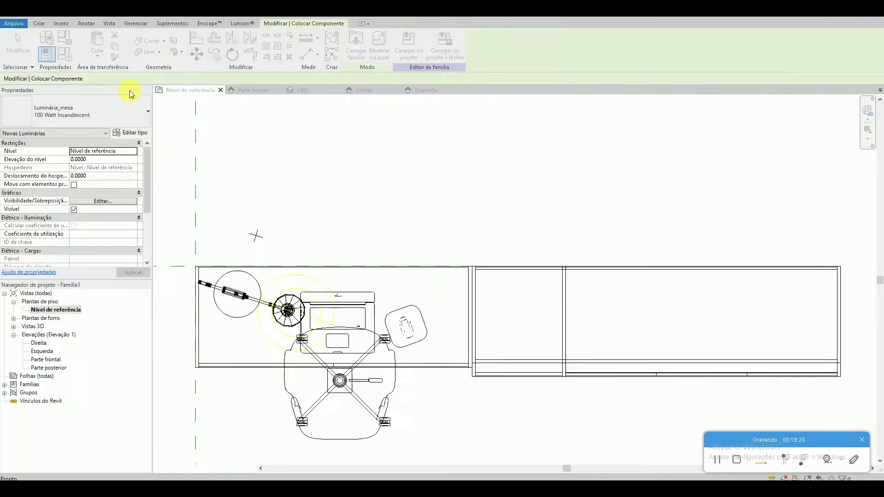
left_click(438, 286)
Step: Set the vase onto the desktop in the front elevation and view it in 3D
double_click(49, 360)
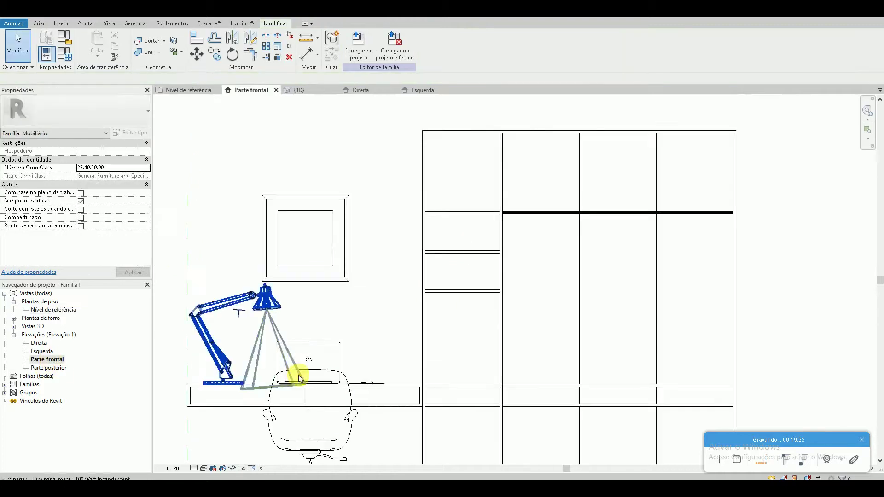
left_click_drag(394, 262, 404, 264)
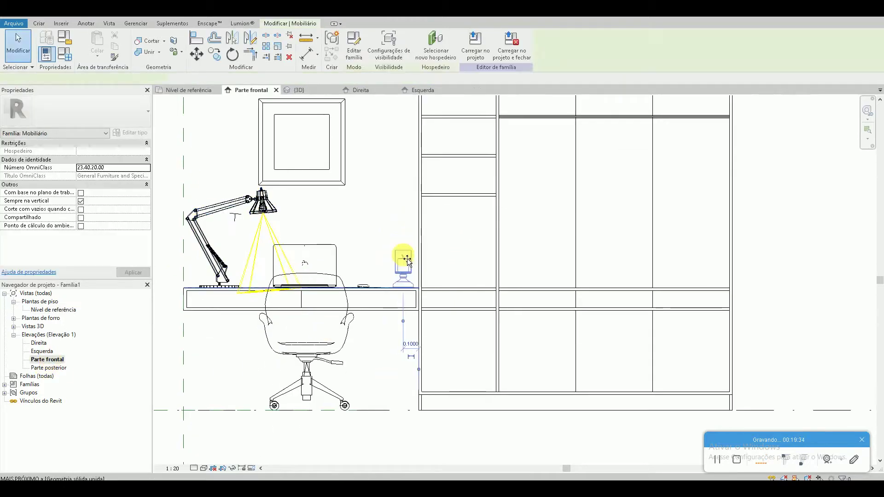
left_click(320, 154)
key("ctrl+Tab")
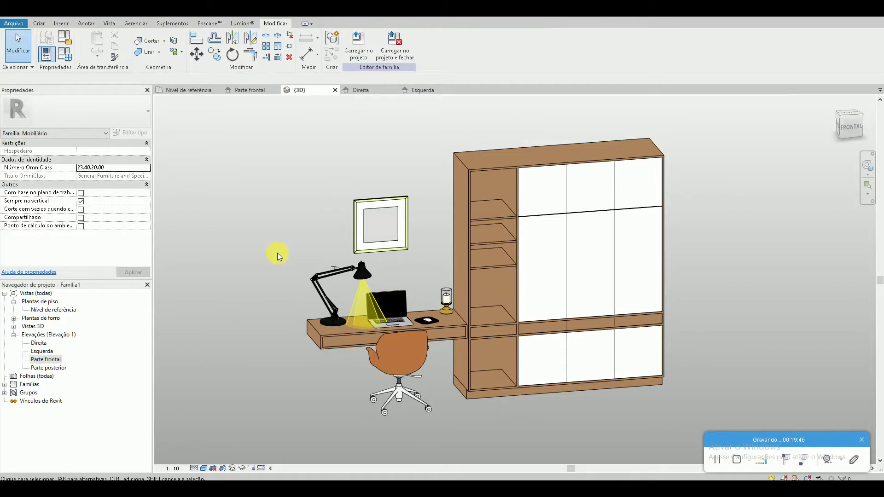
Step: Load the Livro Decorativo book family from the Nível de referência plan
double_click(59, 310)
key("c")
key("m")
left_click(351, 48)
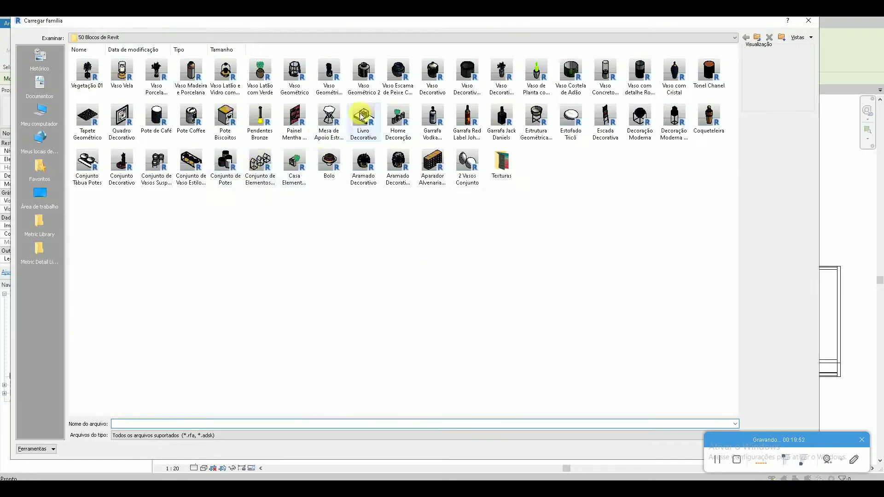
double_click(363, 115)
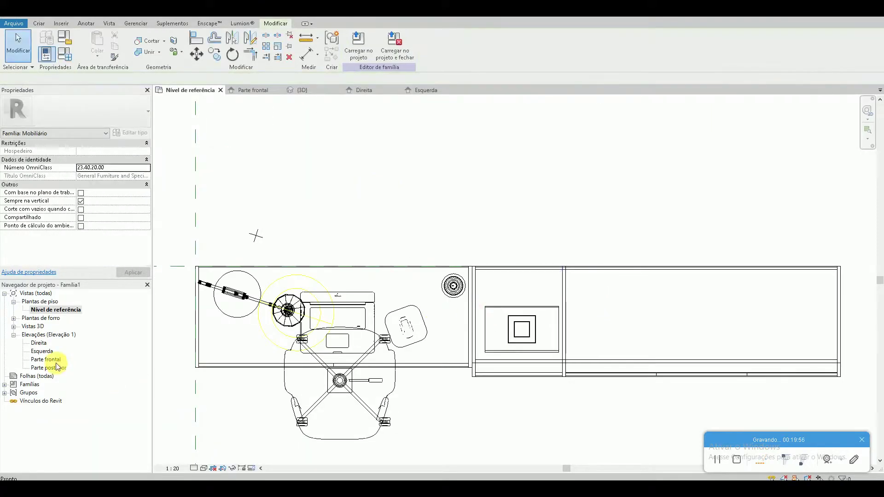
Step: Drag the book onto a shelf in the wardrobe's open column in Parte frontal
double_click(46, 360)
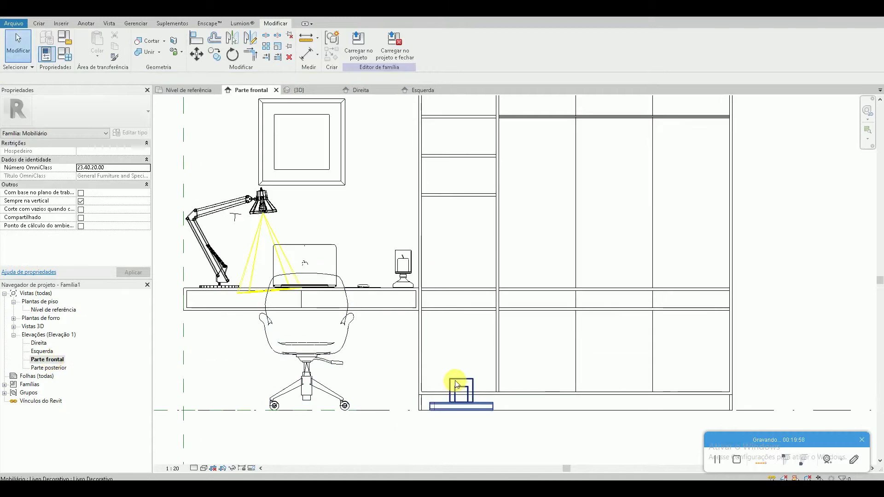
left_click_drag(456, 390, 460, 134)
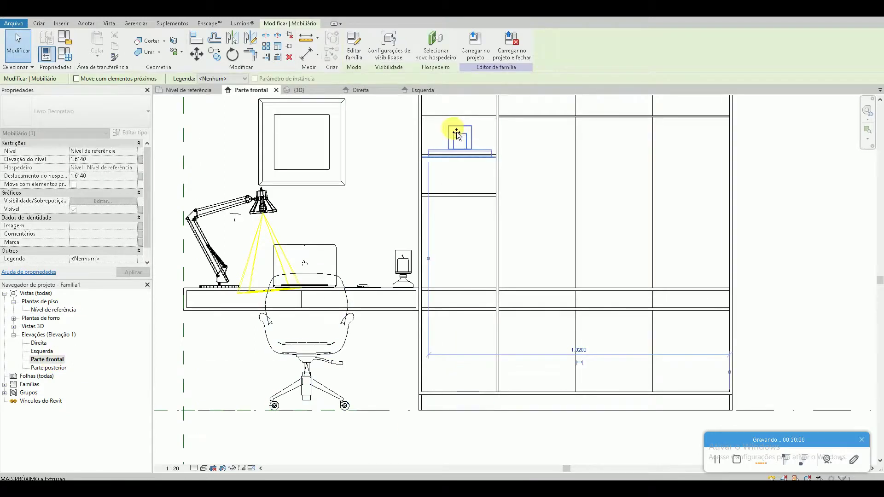
left_click_drag(457, 131, 456, 165)
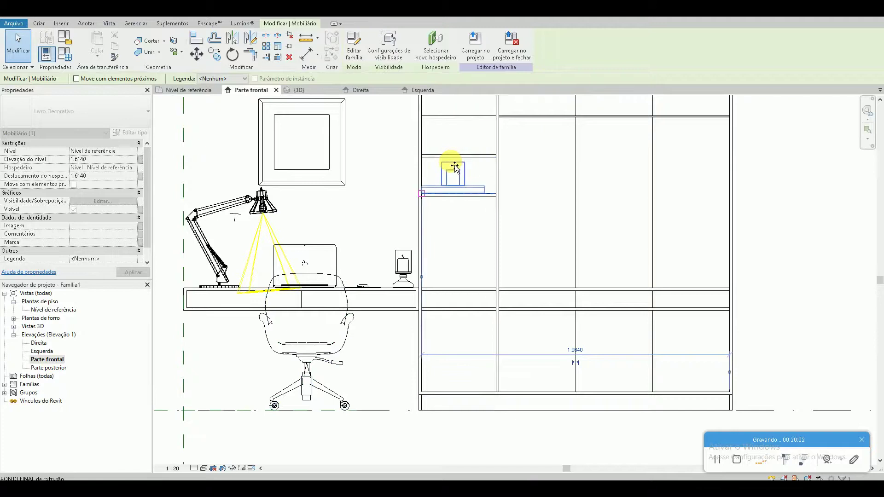
key("Escape")
double_click(59, 313)
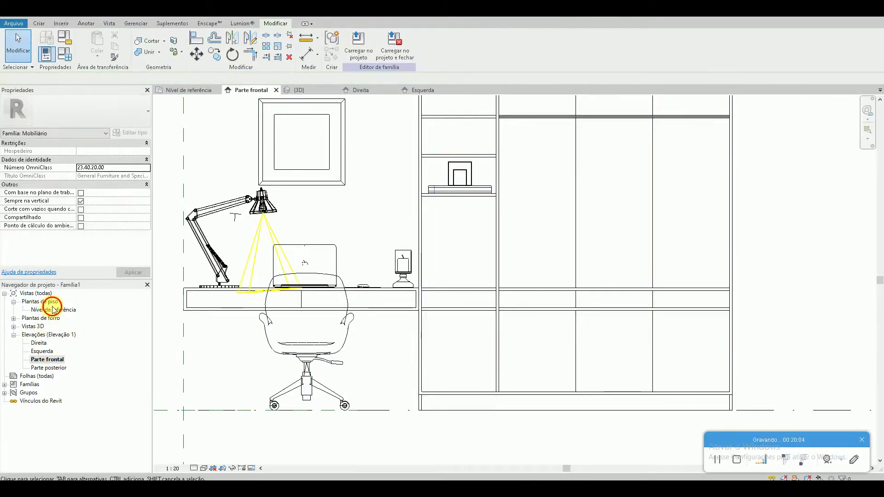
Step: Load the Vegetação 47 plant family from 50 Blocos de Revit 4 and place it in plan
key("c")
key("m")
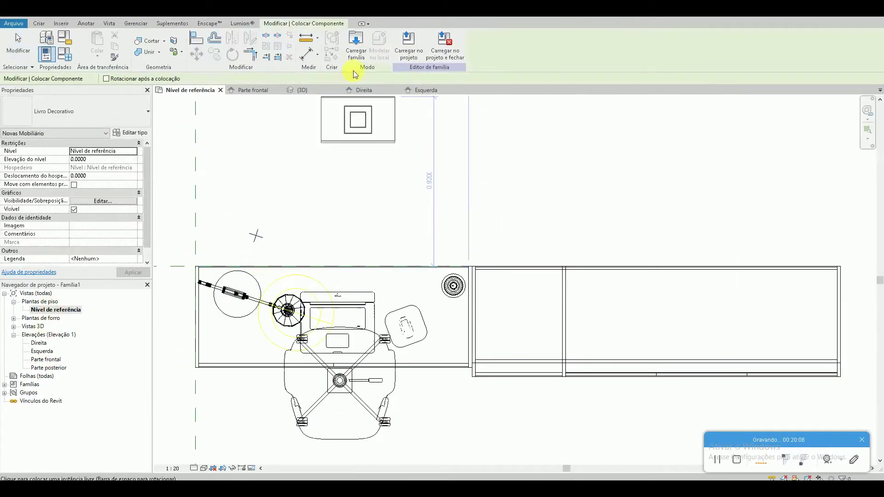
left_click(356, 46)
left_click(48, 208)
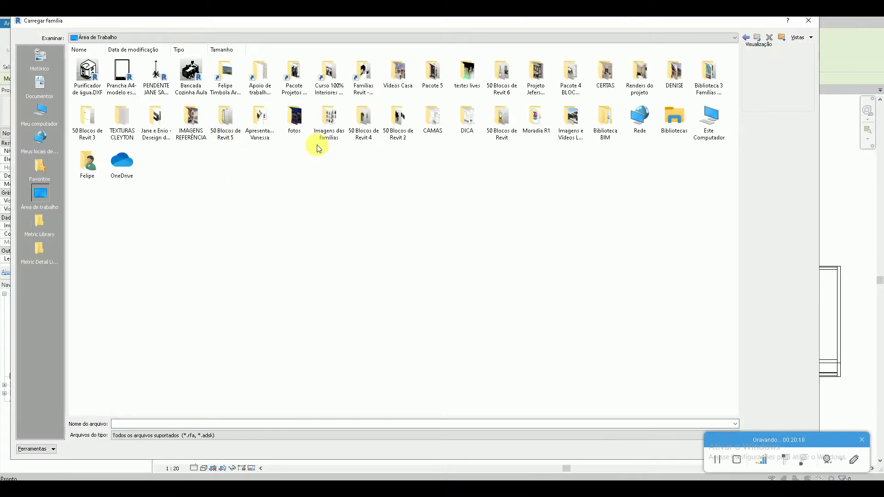
double_click(363, 138)
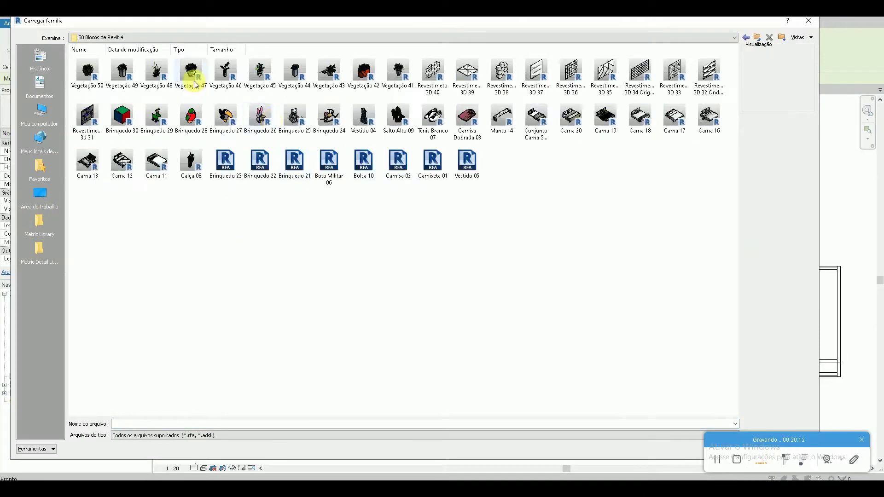
double_click(191, 71)
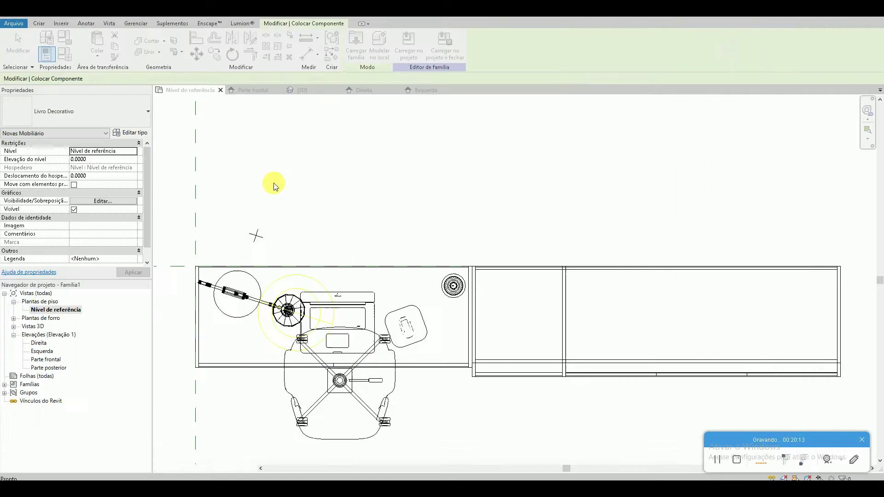
left_click(498, 341)
key("Escape")
key("Escape")
Step: In the Parte frontal elevation, raise the plant onto the shelf above the book and mirror a copy
double_click(46, 360)
left_click_drag(445, 399, 454, 146)
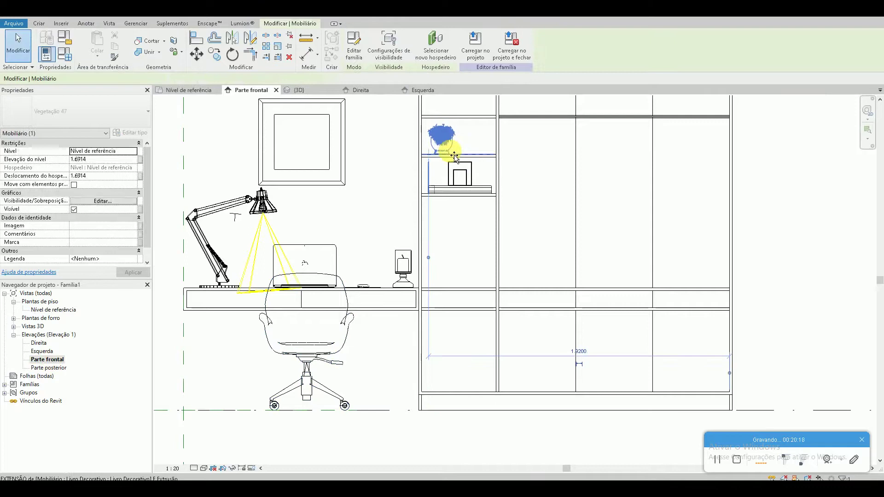
scroll(456, 146, "up", 3)
key("Left")
key("Left")
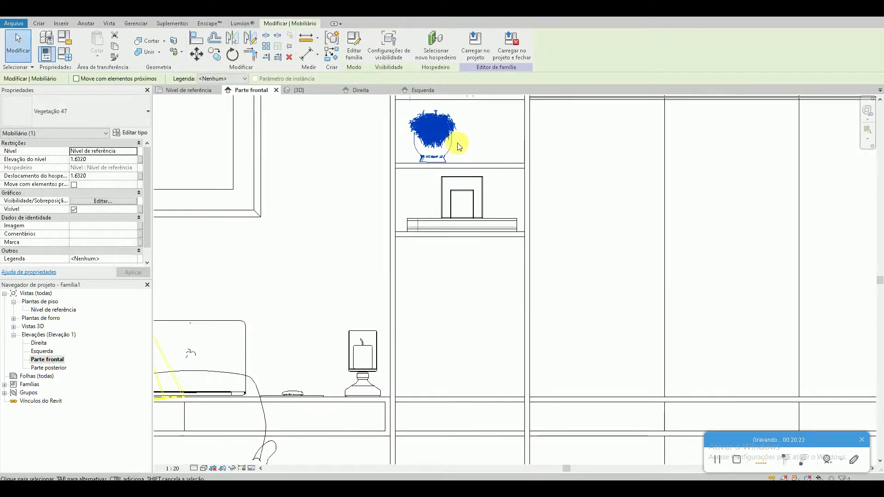
key("d")
key("m")
left_click(449, 176)
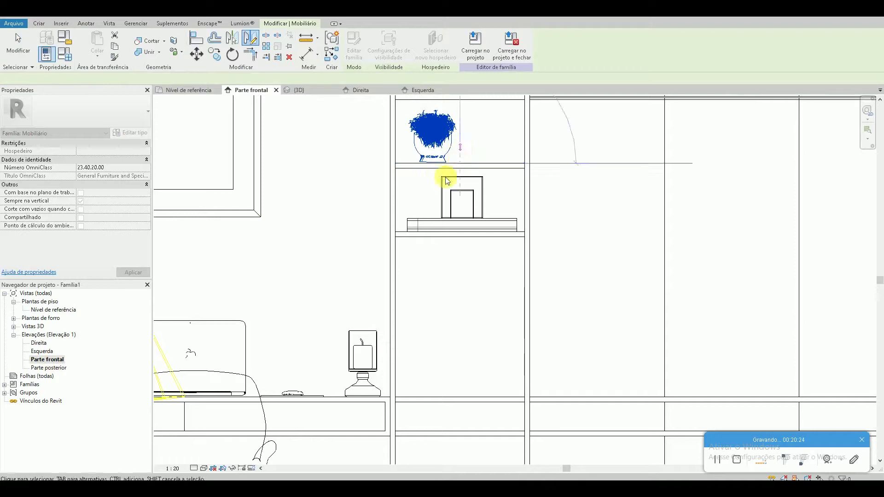
Step: Show the 3D view, compare it with the reference photo, and zoom to fit the model
key("Escape")
key("ctrl+Tab")
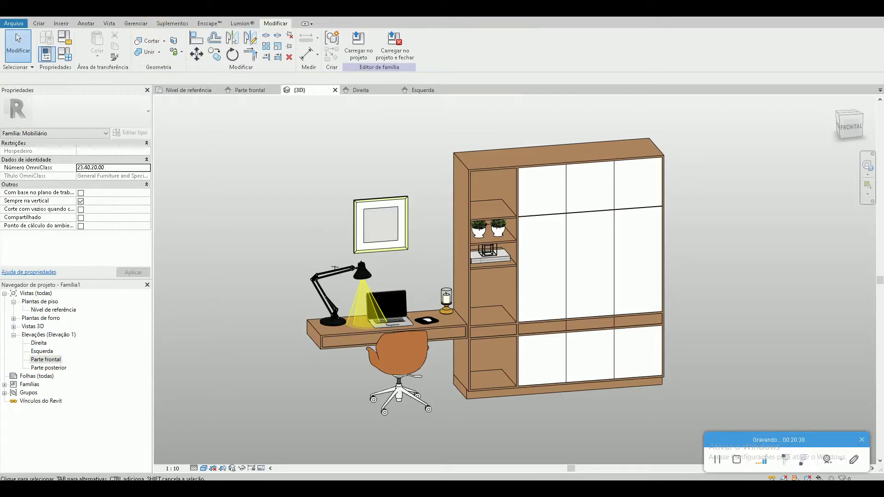
key("alt+Tab")
key("alt+Tab")
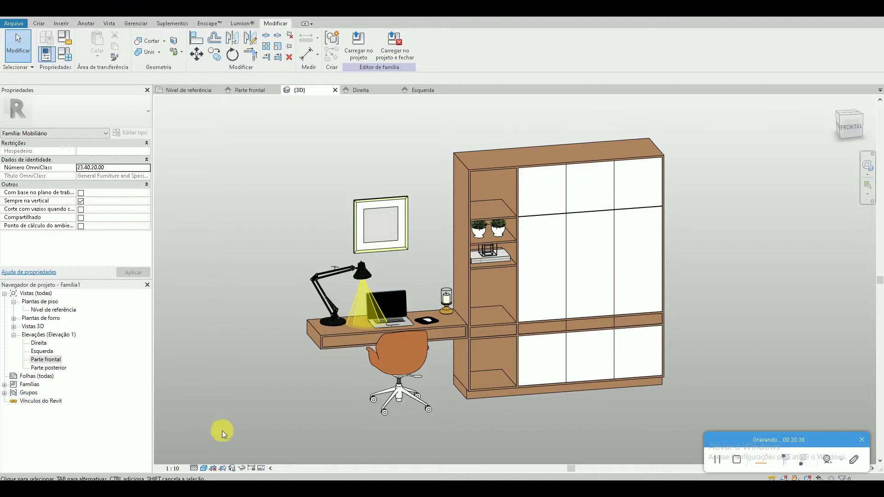
key("z")
key("f")
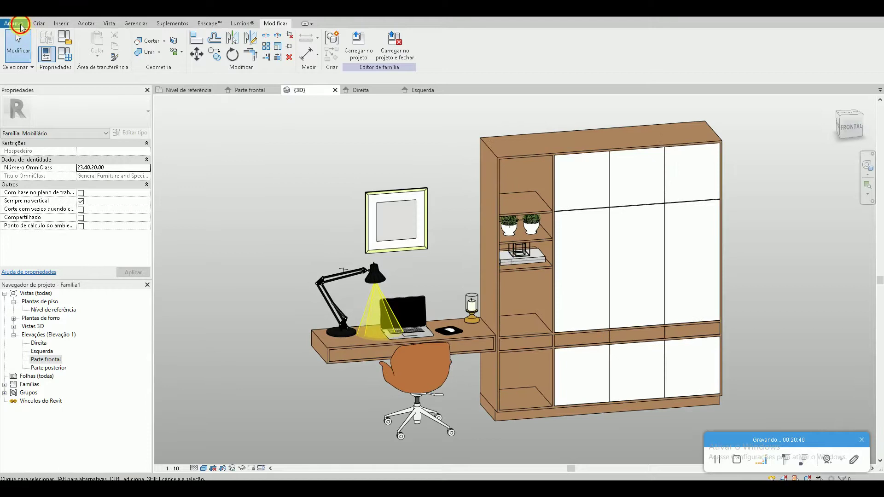
Step: Save the family as 'Conjunto Armário ormitório' in the Pacote 5 folder
left_click(14, 23)
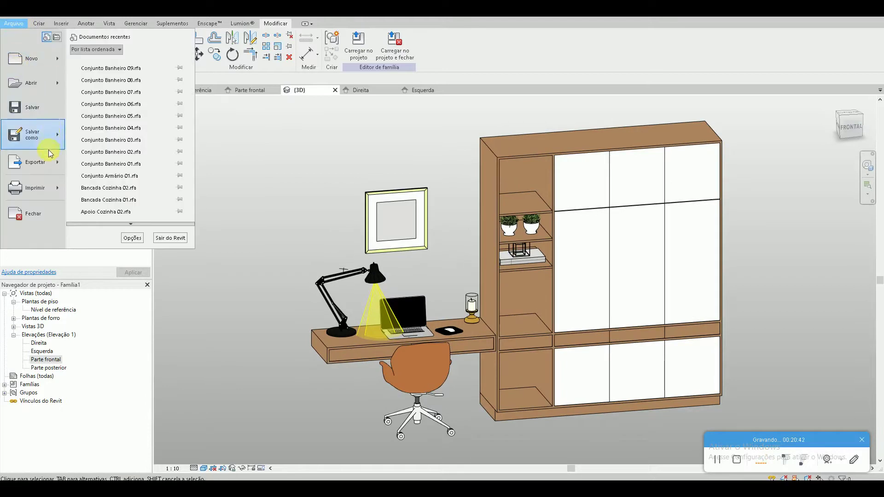
left_click(249, 195)
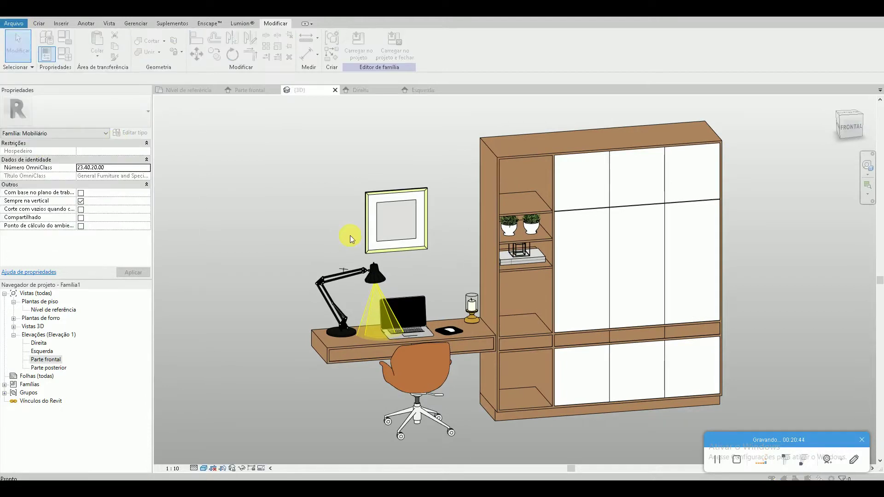
left_click(390, 243)
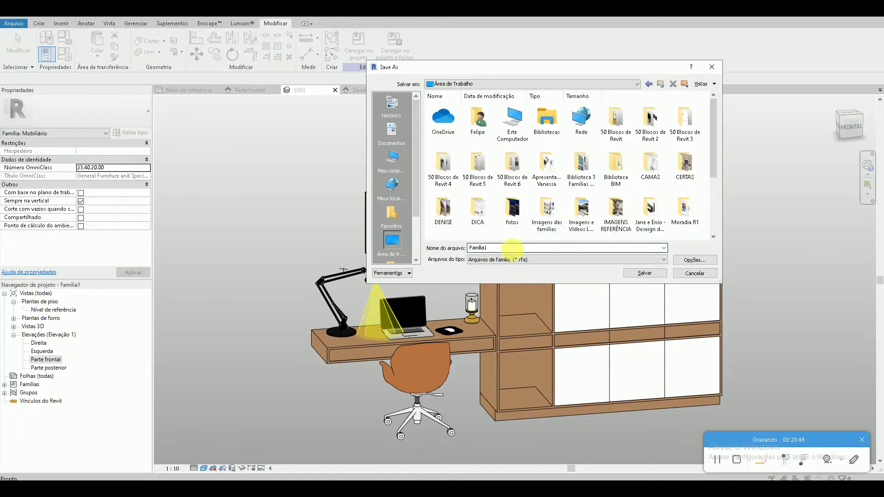
double_click(609, 173)
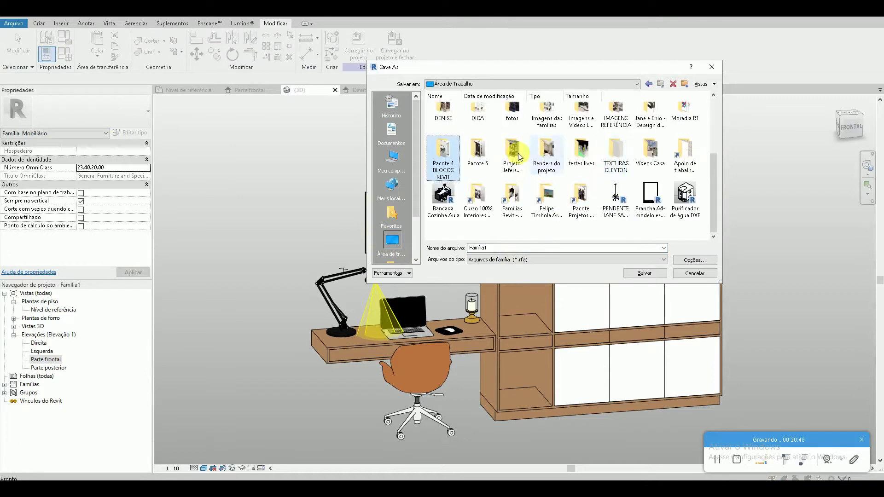
double_click(443, 164)
double_click(506, 248)
type("C")
type("onjunto Armário ")
type("ormitório")
key("Return")
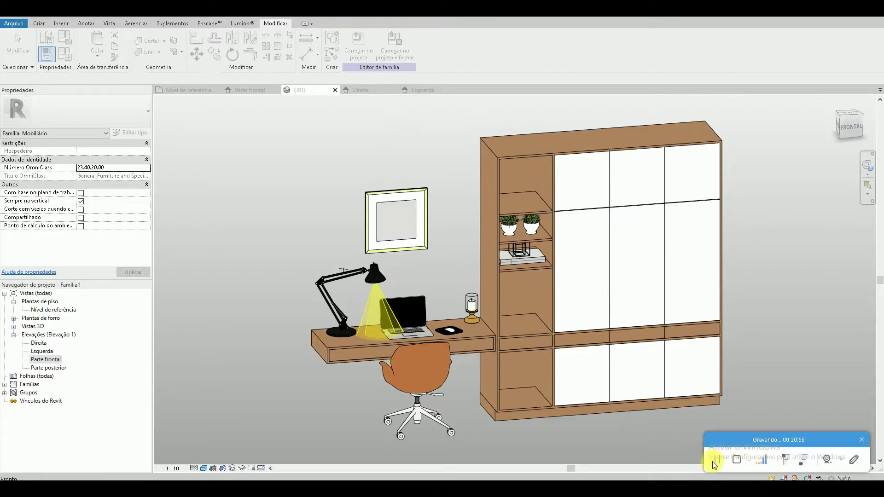
Step: Set the 3D view's visual style to Hidden Line, then Realistic, and bring up Enscape
left_click(204, 469)
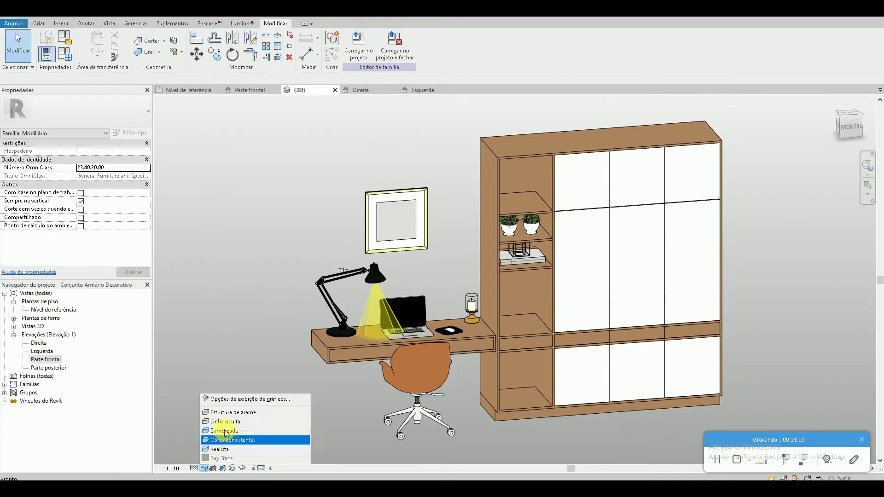
left_click(227, 422)
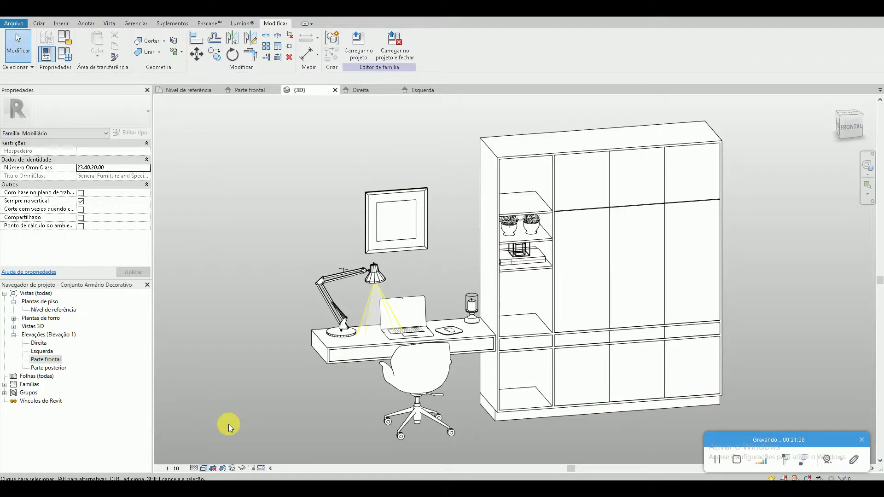
left_click(203, 468)
left_click(225, 424)
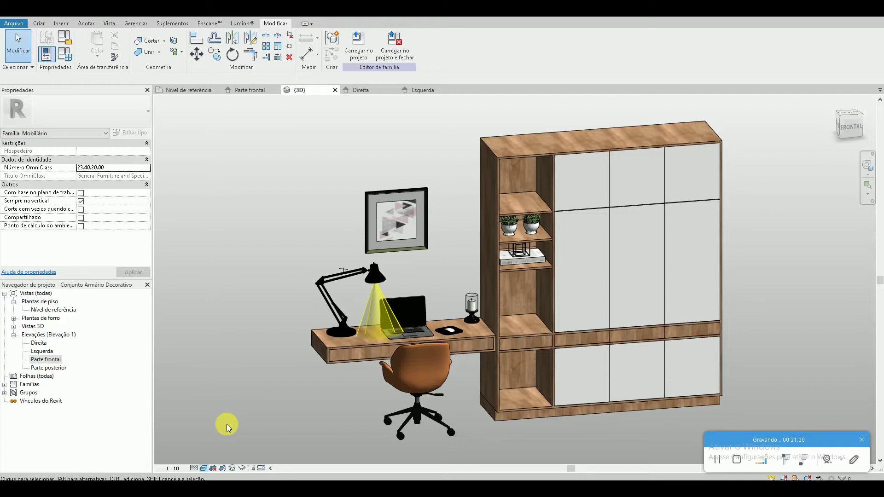
left_click(210, 24)
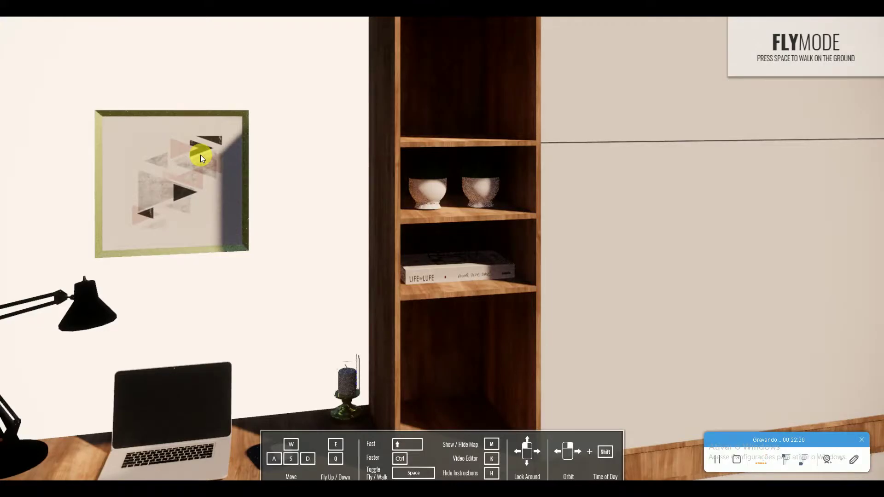
Step: Orbit the Enscape render of the desk and wardrobe from other angles, then return to Revit
scroll(200, 155, "down", 5)
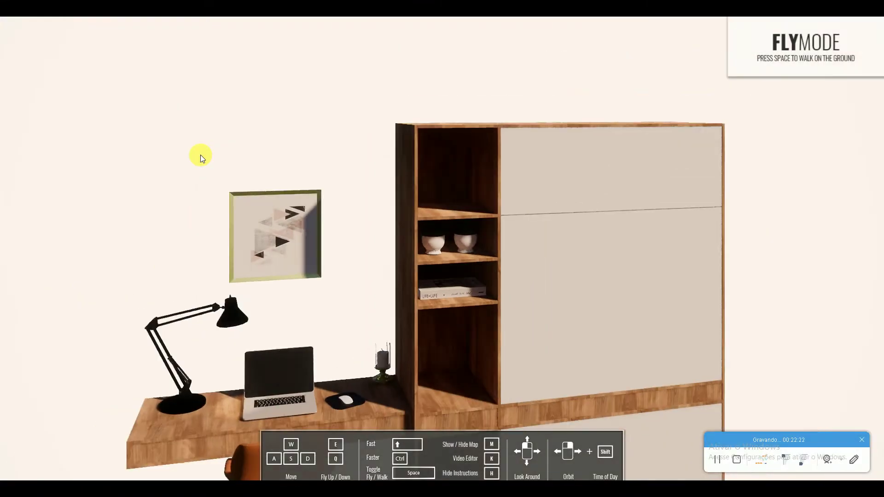
scroll(200, 155, "down", 5)
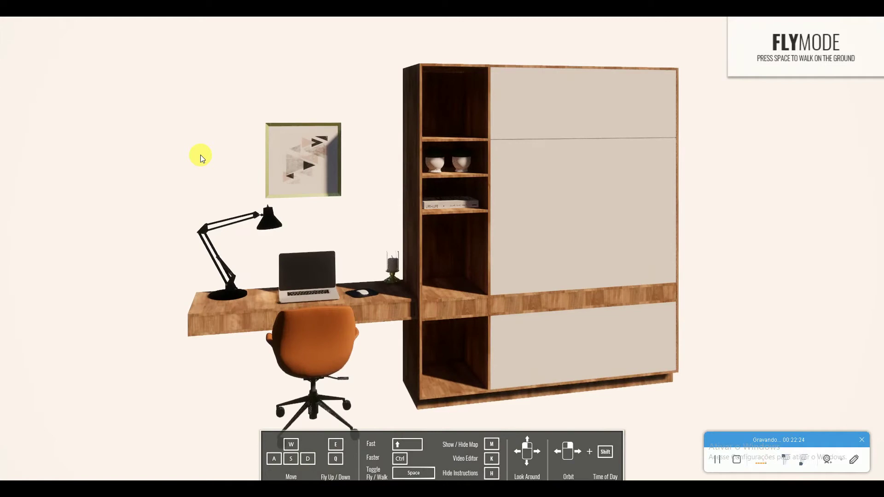
mouse_move(201, 155)
left_mouse_down()
mouse_move(154, 156)
mouse_move(324, 137)
left_mouse_up()
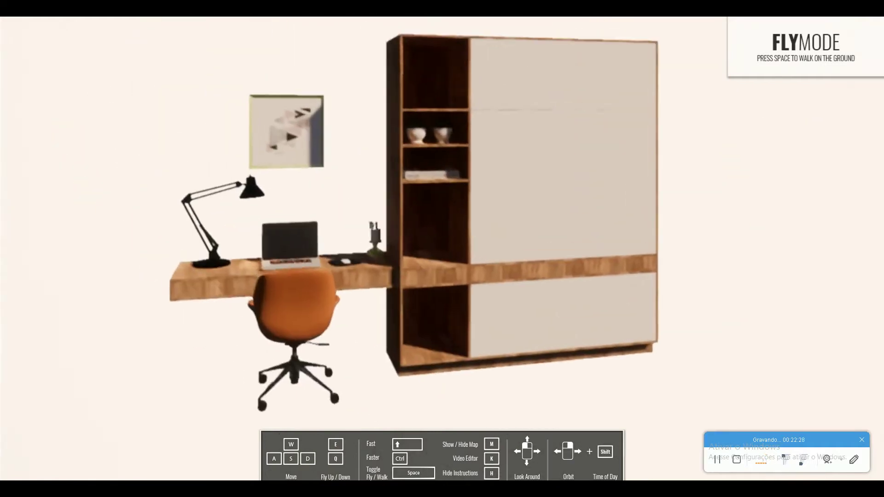
mouse_move(318, 141)
left_mouse_down()
mouse_move(300, 143)
mouse_move(311, 146)
left_mouse_up()
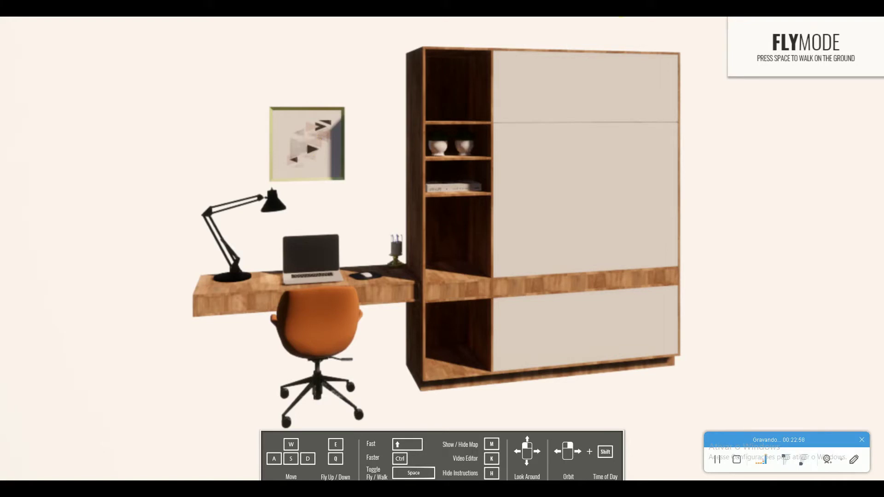
key("alt+Tab")
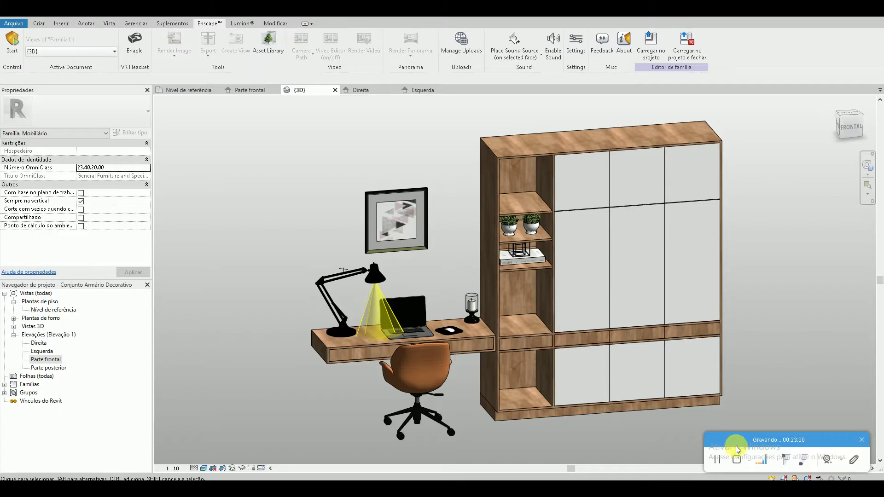
Step: Switch from Revit to the browser showing the YouTube channel's Videos page
key("alt+Tab")
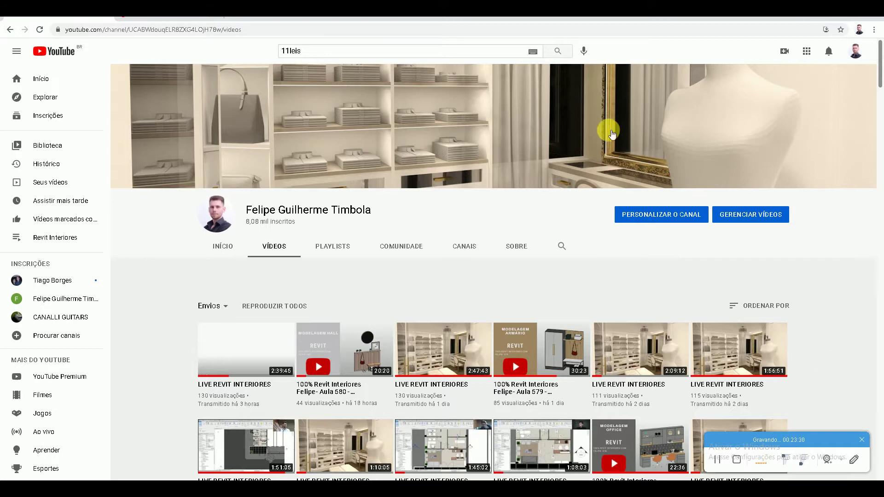
Step: From the Pinterest pin, open the Instagram profile that shares Revit blocks
left_click(192, 20)
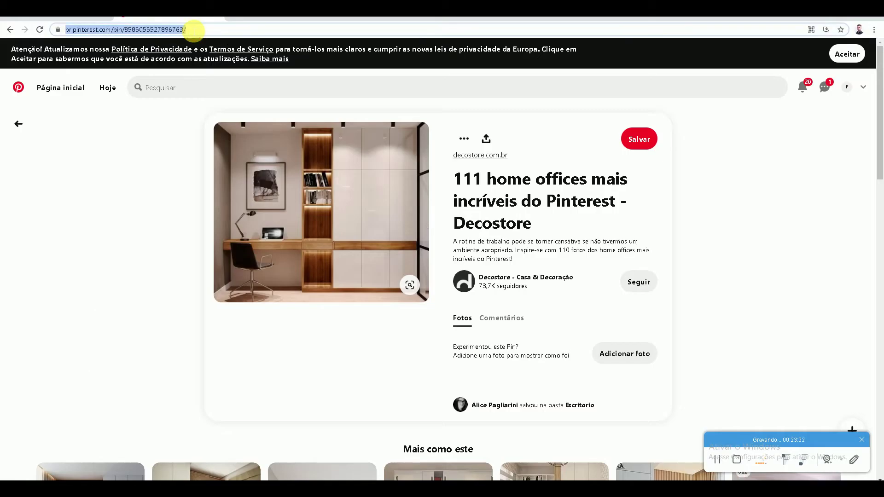
type("i")
left_click(130, 68)
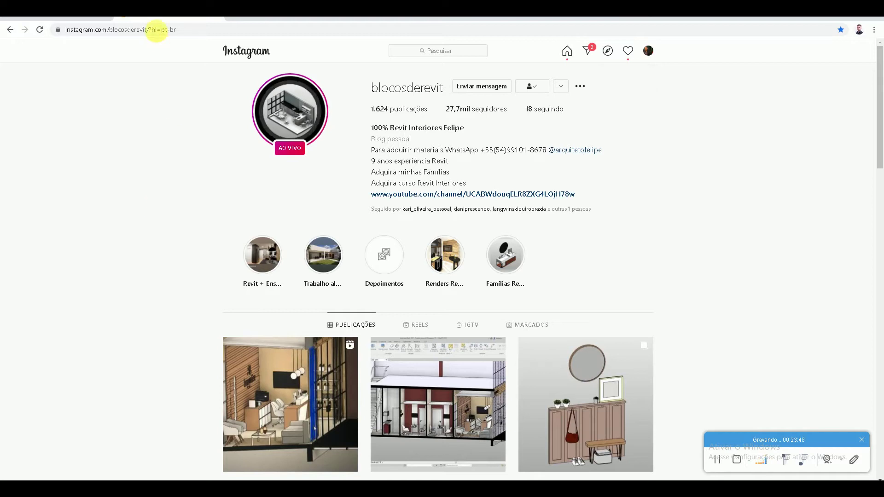
Step: Open the architect's Instagram profile from the address bar suggestions
left_click(156, 31)
type("facebook.com")
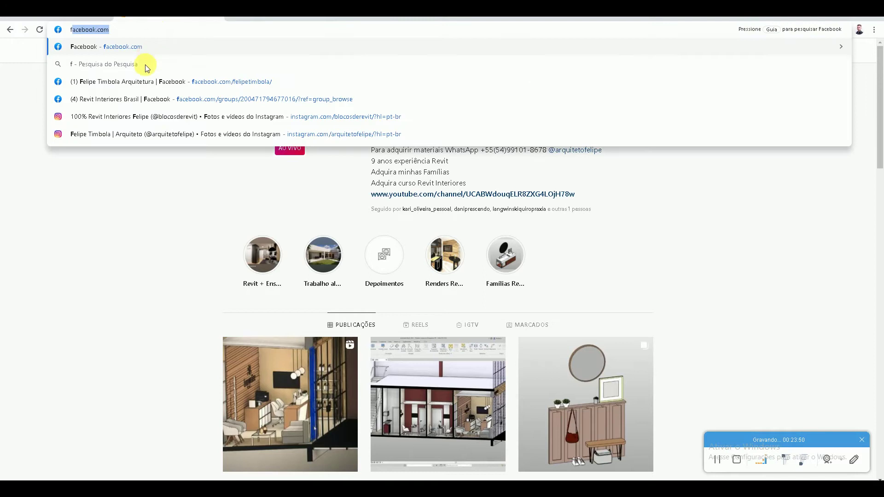
left_click(131, 134)
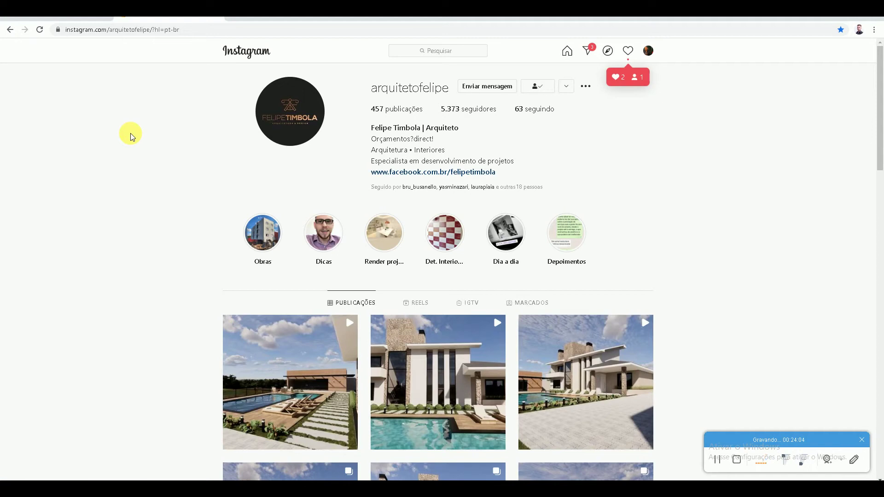
Step: Open the architect's Facebook business page from the address bar suggestions
left_click(159, 29)
type("facebook.com/felipetimbola/")
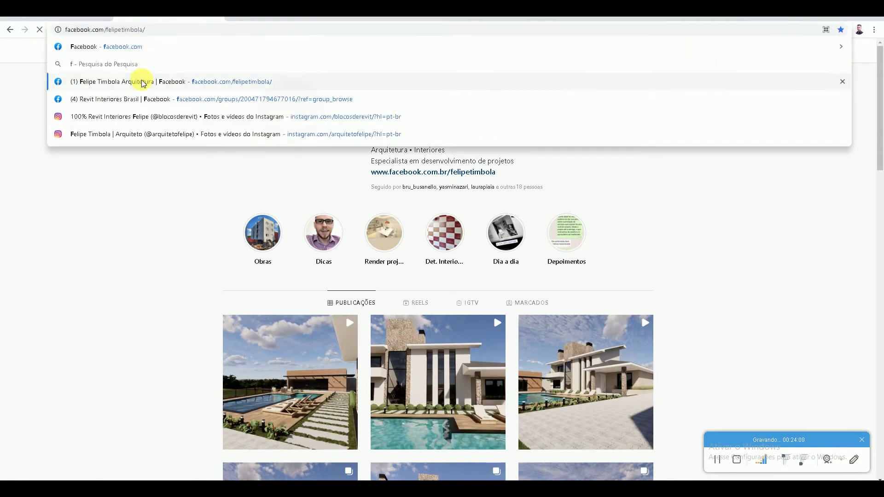
left_click(143, 81)
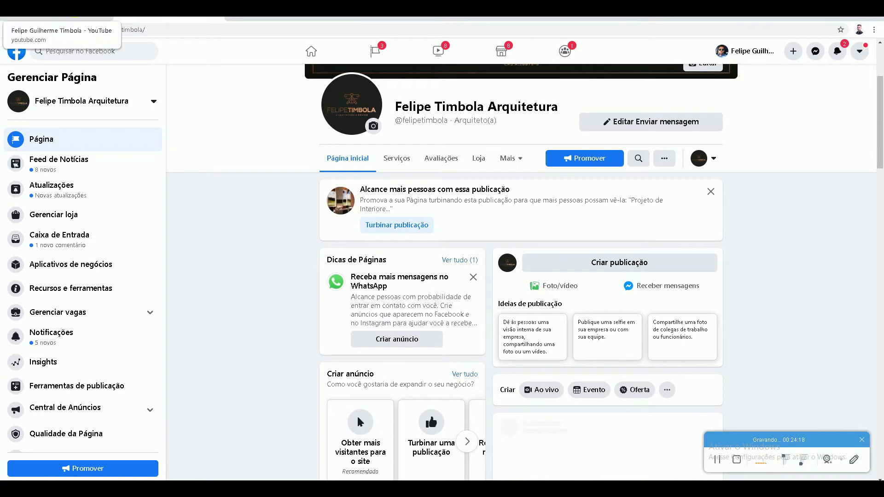
Step: Go to the Twitter home feed using the autocompleted address
left_click(152, 35)
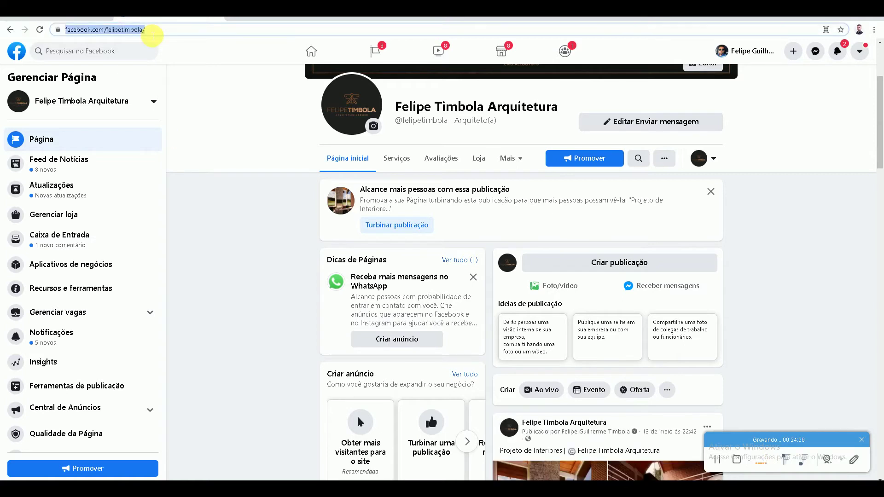
type("t")
key("Return")
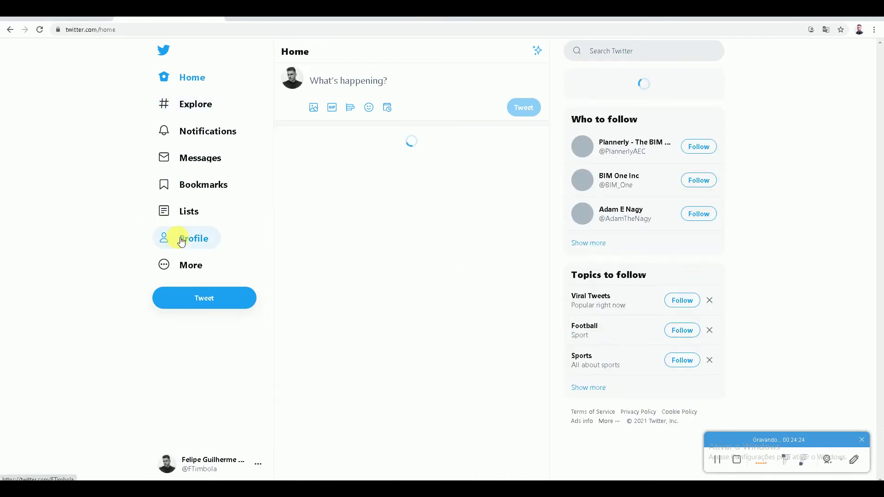
Step: Open the account's Twitter profile with its Revit lesson tweets, then select the address
left_click(179, 238)
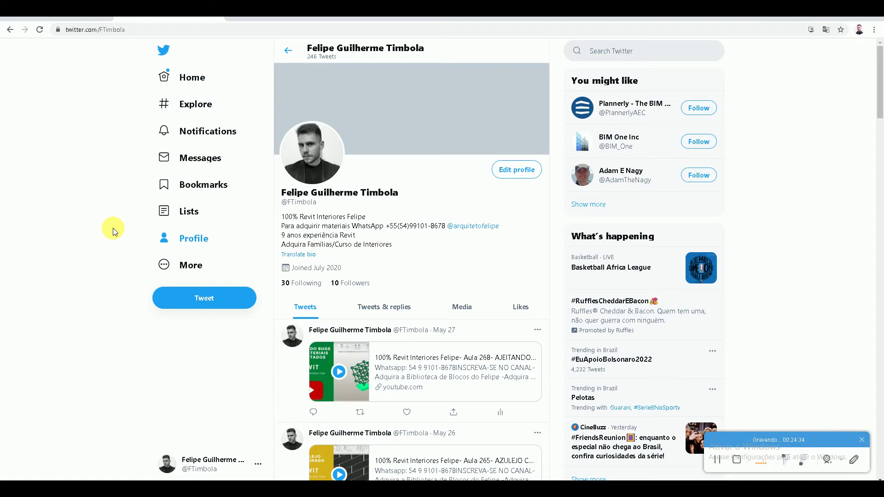
left_click(196, 32)
Step: View the LinkedIn feed and own profile, switch to YouTube, then minimize to the desktop
type("linkedin.com")
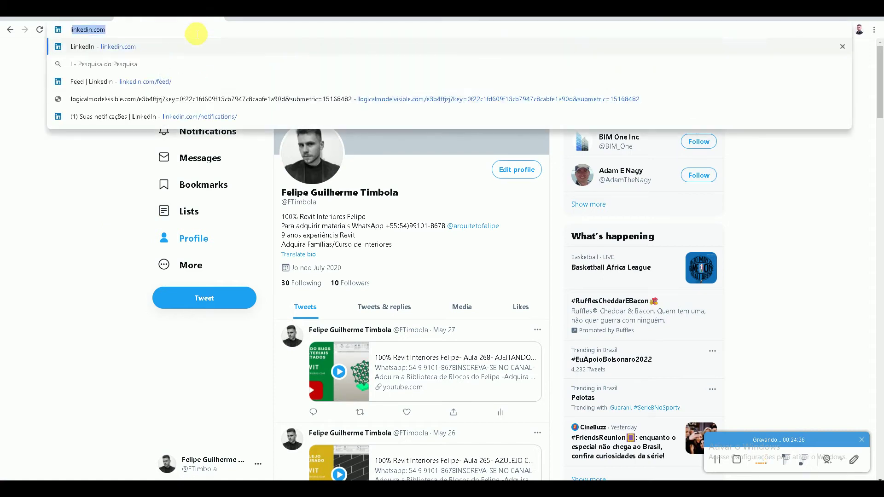
key("Down")
key("Down")
left_click(110, 83)
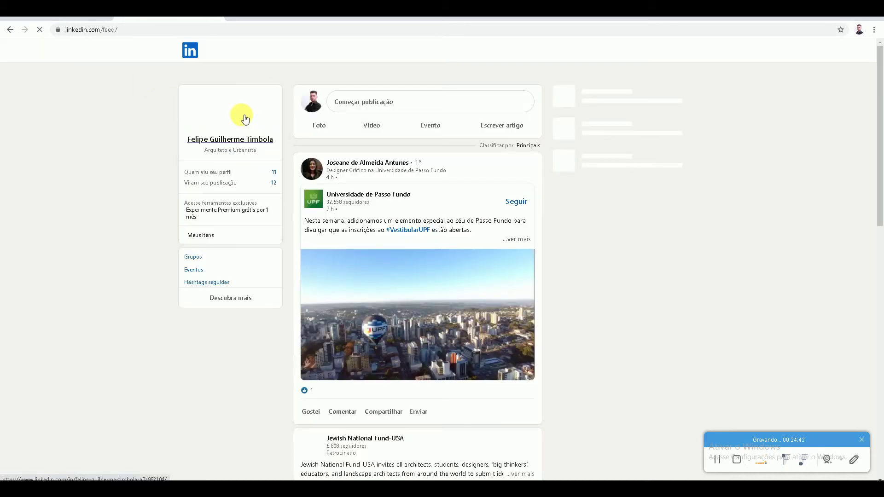
left_click(229, 139)
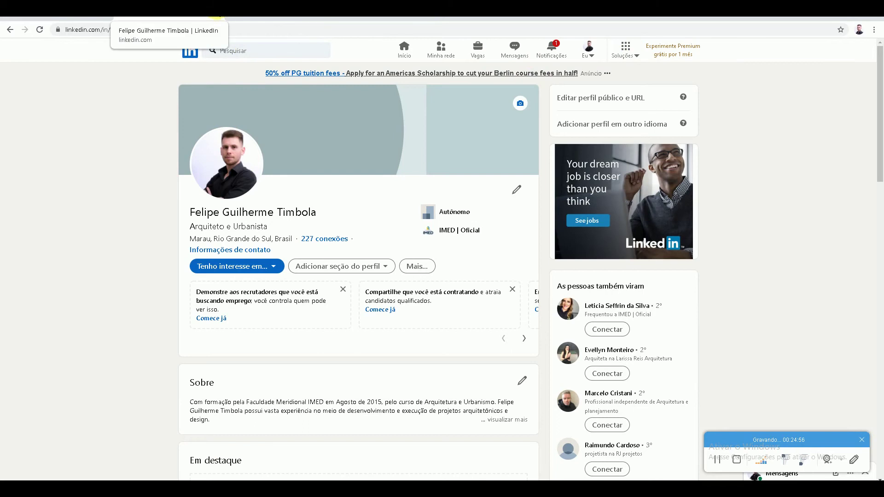
left_click(217, 18)
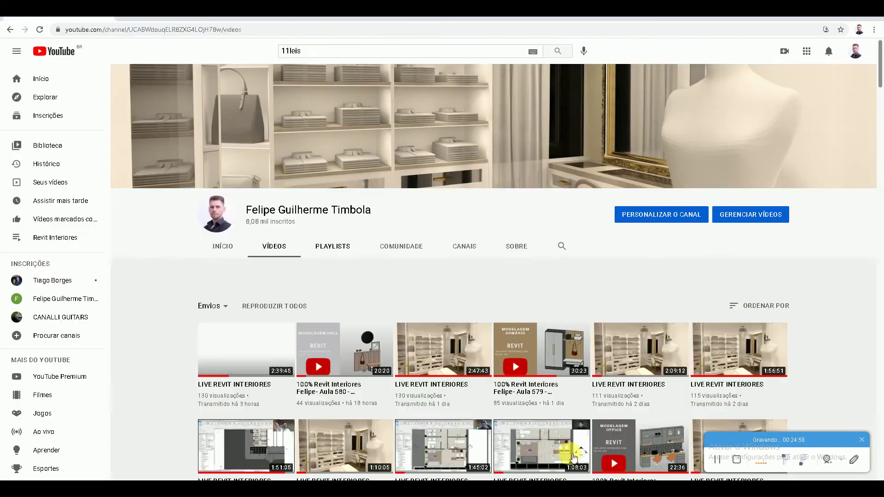
key("super+d")
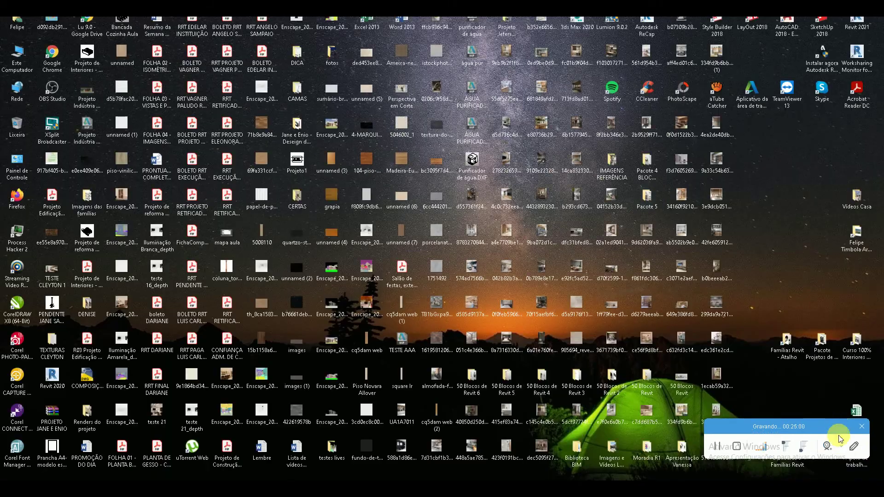
Step: Browse the desktop block folders: Blocos de Revit, Familias Revit, 50 Blocos de Revit 2, Pacote 4 BLOCOS REVIT
double_click(133, 210)
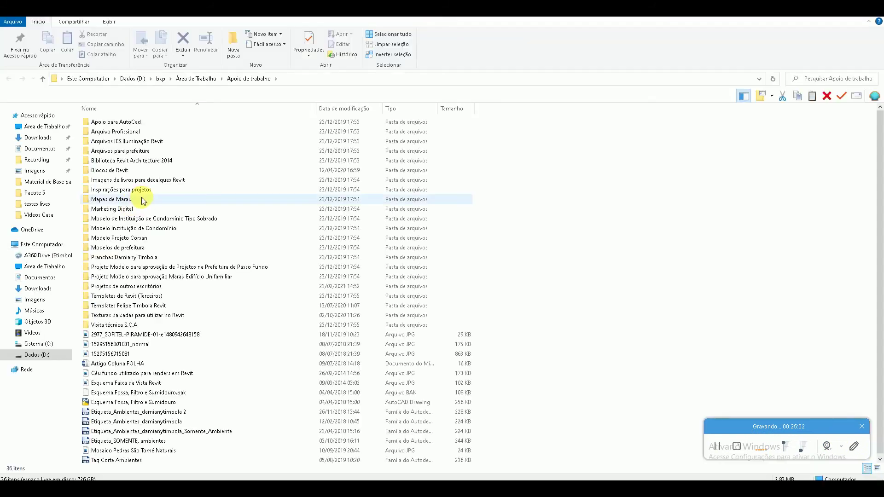
left_click(139, 171)
double_click(139, 170)
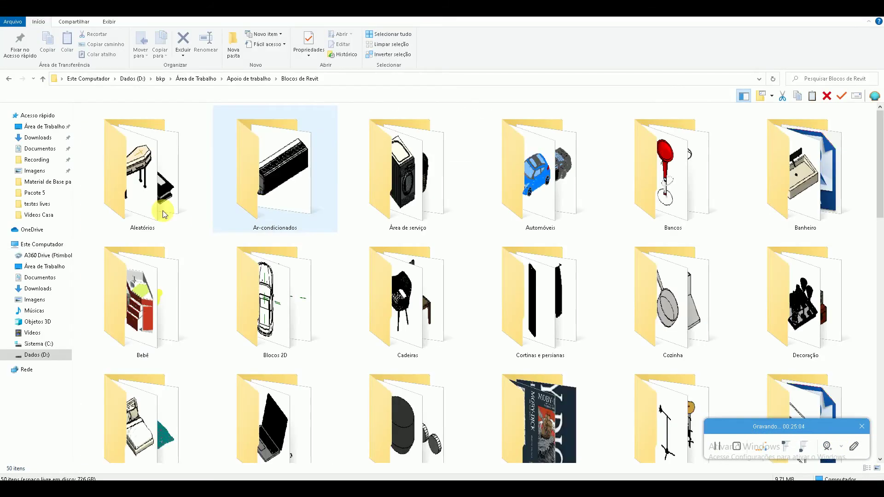
key("super+d")
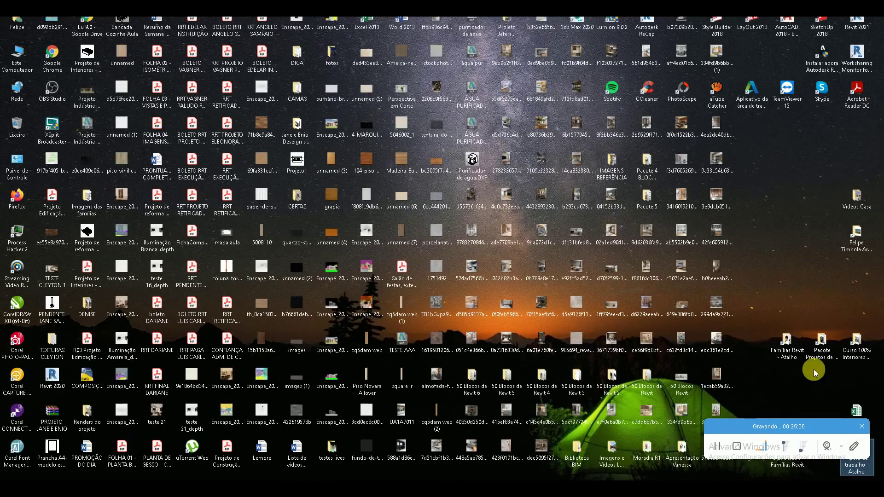
double_click(730, 297)
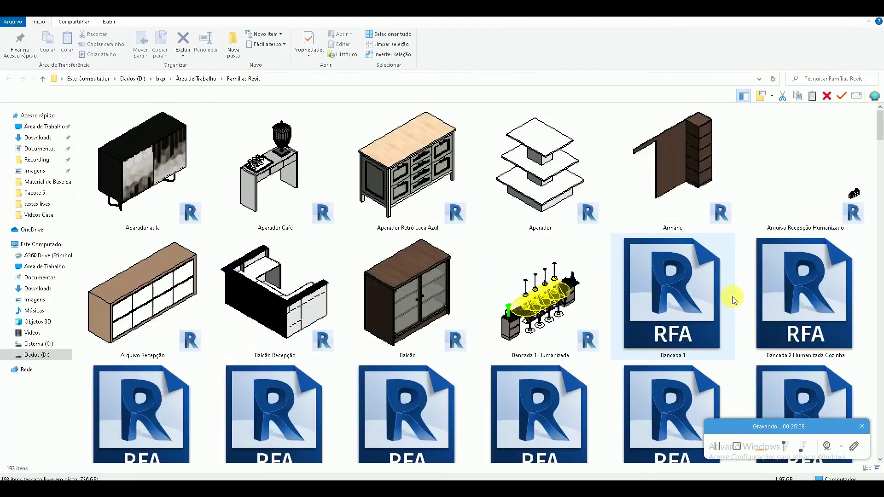
key("super+d")
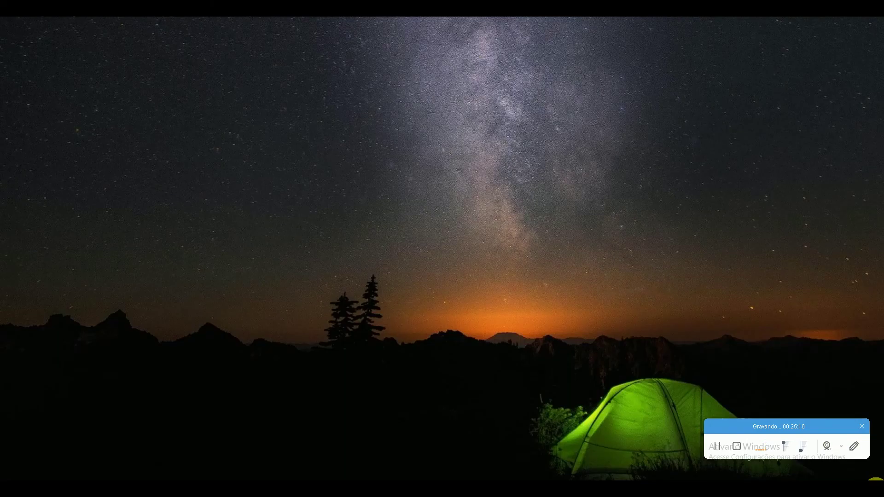
double_click(611, 383)
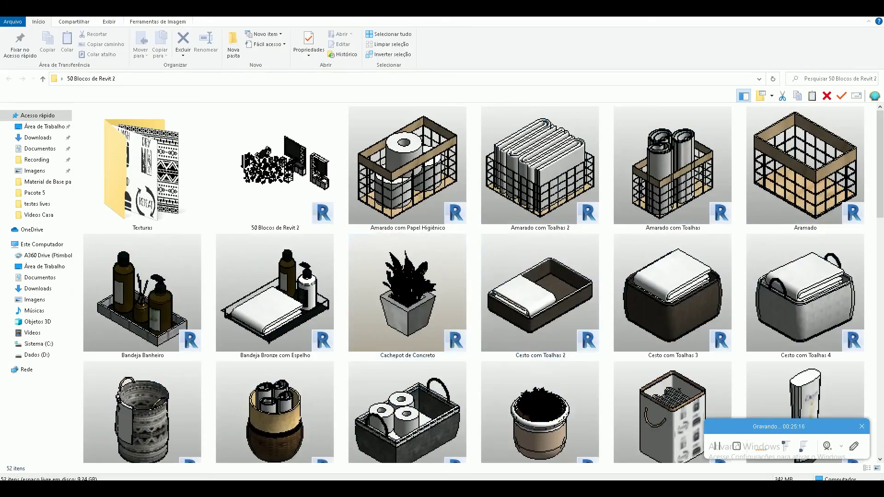
key("super+d")
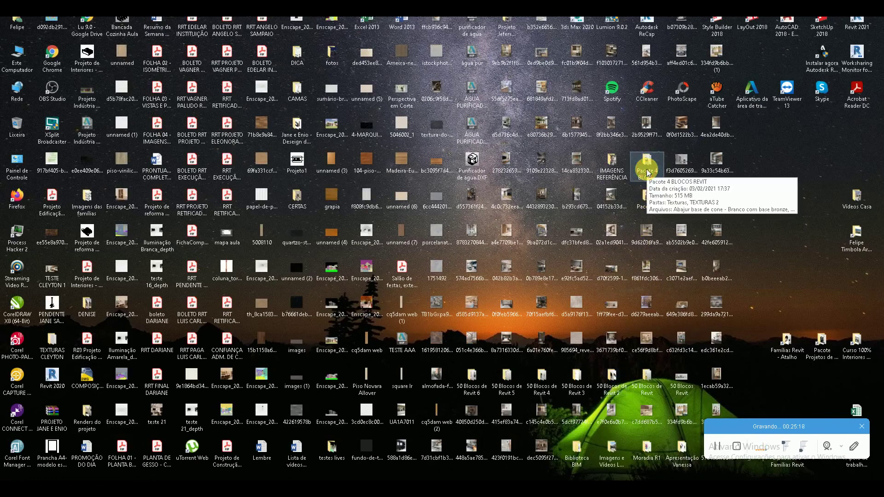
double_click(647, 170)
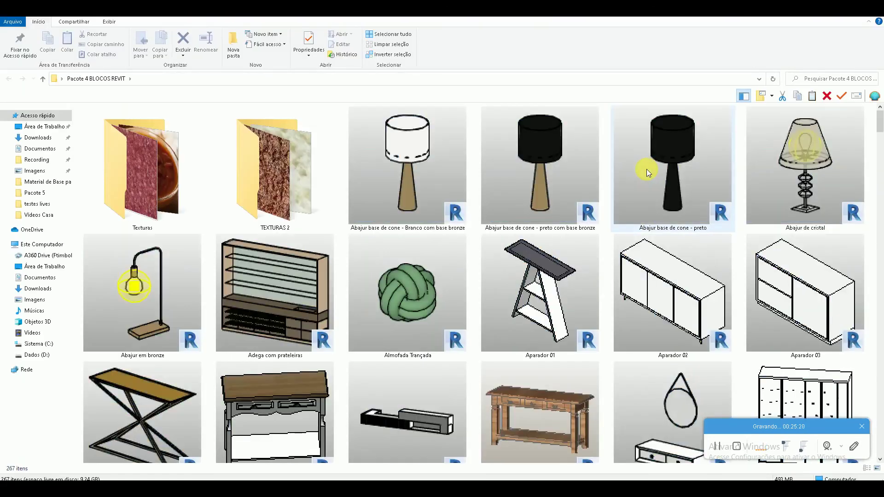
Step: On Dados (D:), check Curso Revit + Enscape, then open bkp and its interiors Revit course folder
left_click(37, 354)
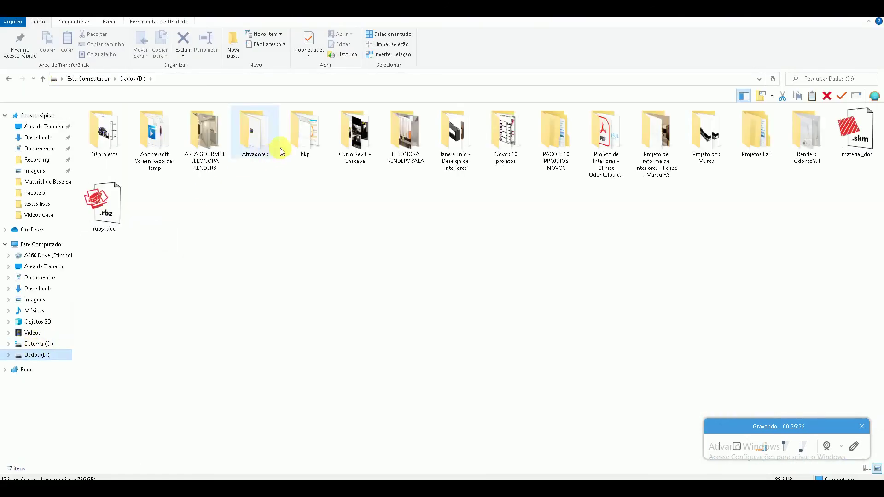
double_click(352, 136)
left_click(9, 79)
double_click(300, 154)
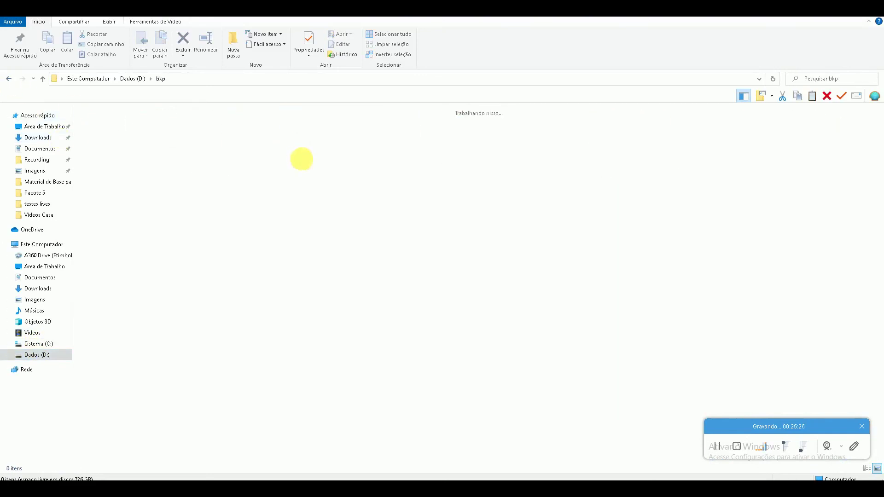
double_click(358, 152)
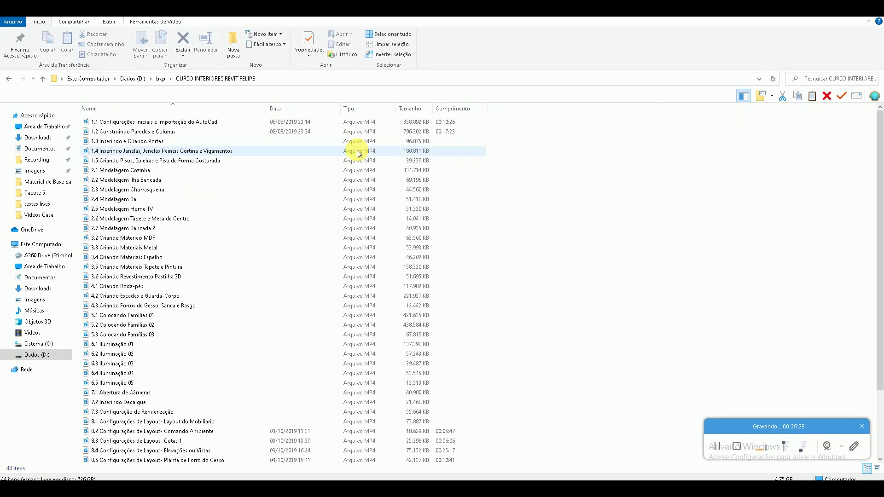